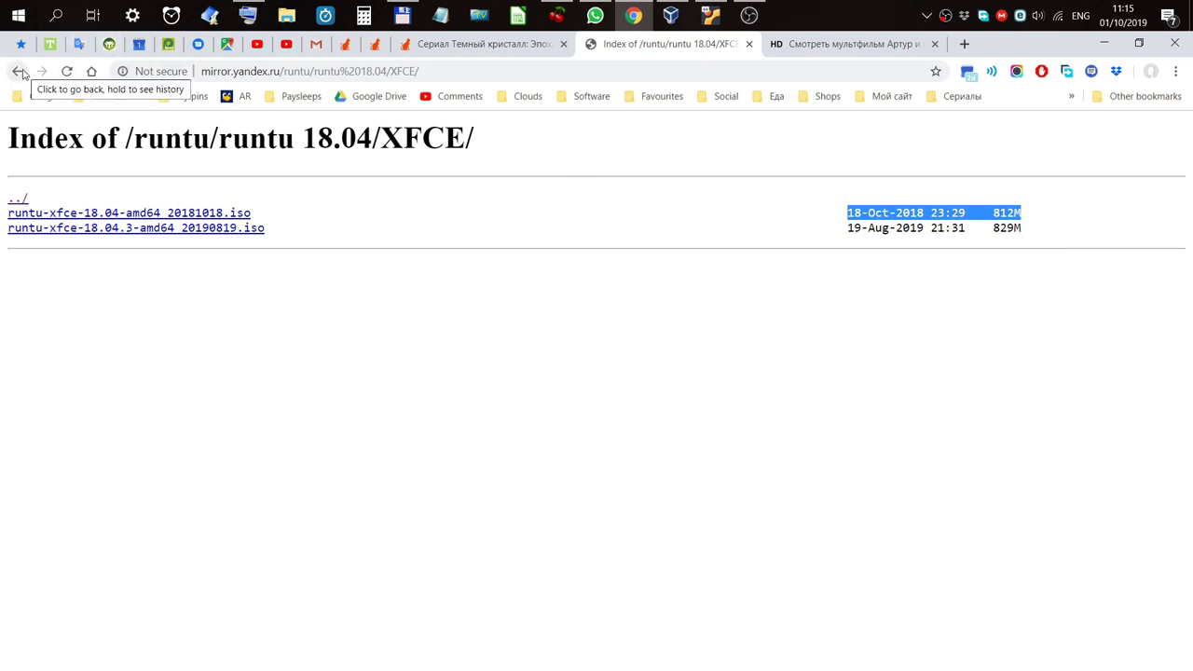
# Return from the Yandex mirror listing to the Runtu product download page
pyautogui.click(19, 71)
pyautogui.click(19, 72)
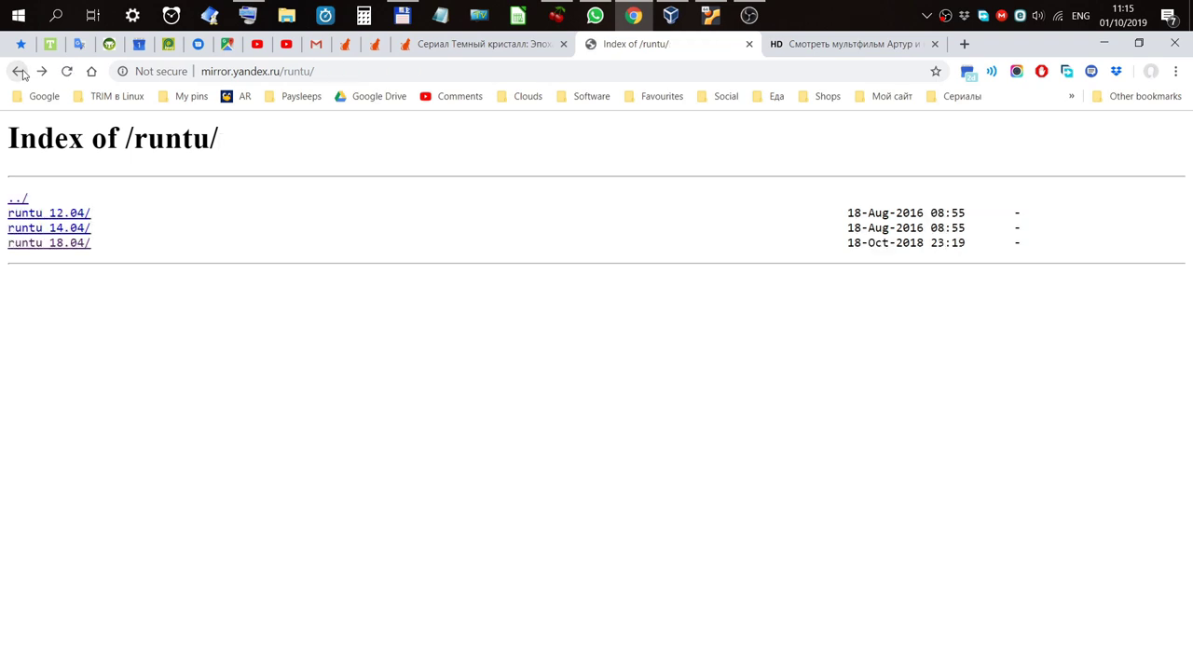
pyautogui.click(20, 72)
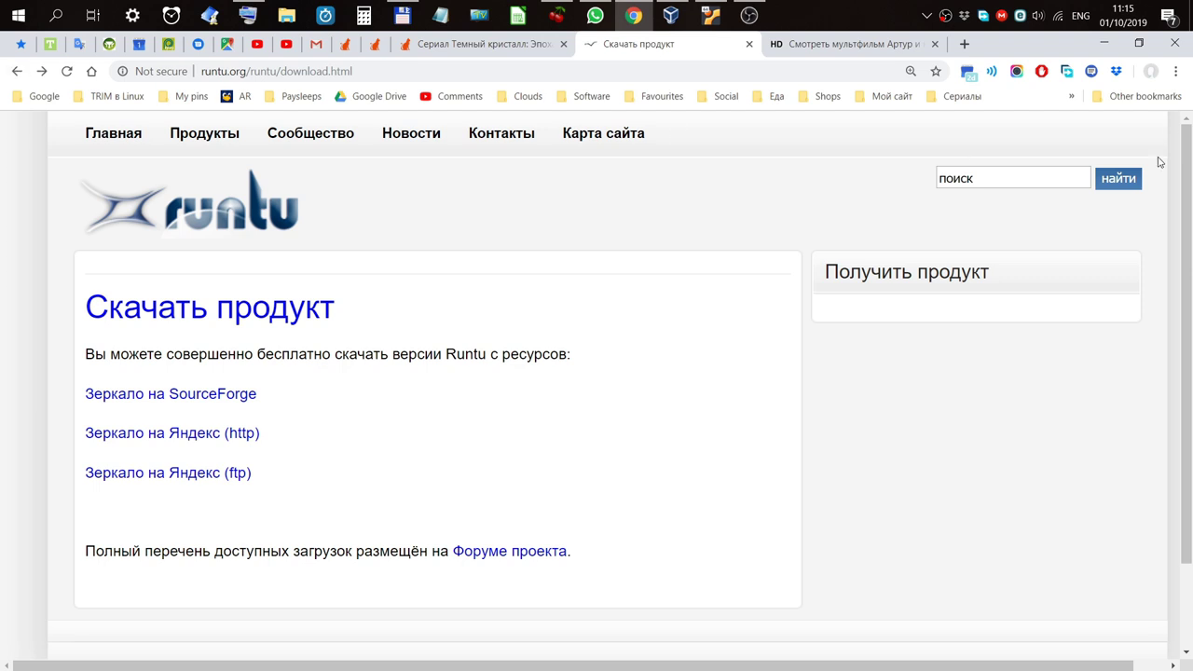
# Switch from the browser to the running mint virtual machine and log out of its current desktop session
pyautogui.click(1104, 49)
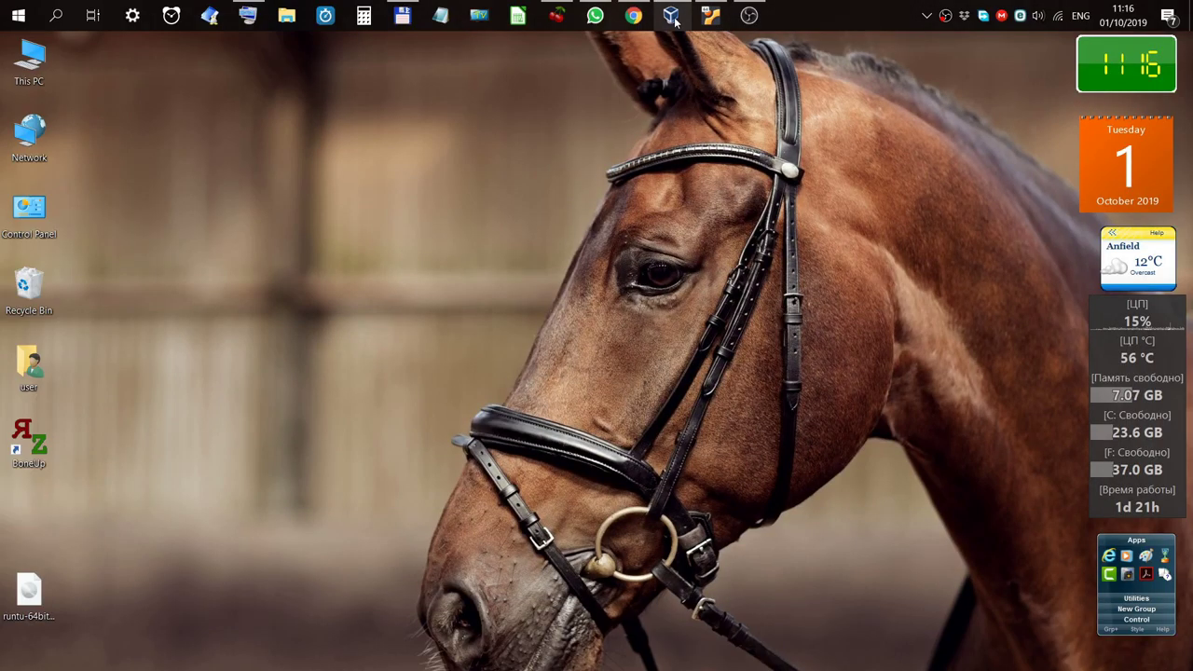
pyautogui.click(708, 16)
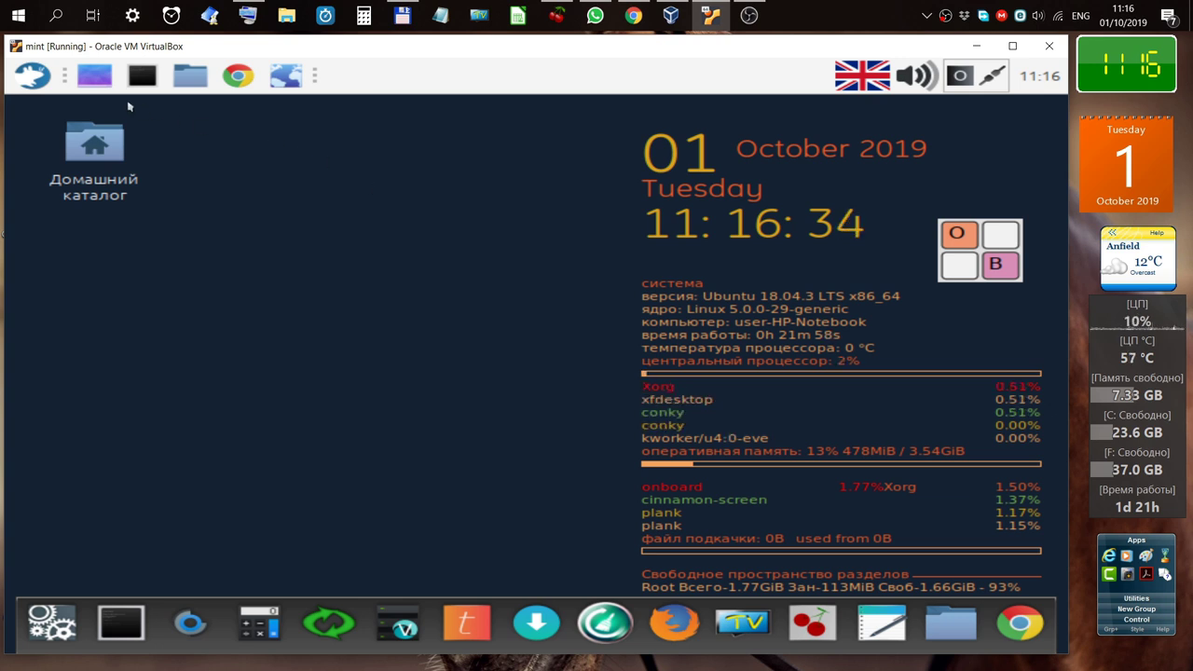
pyautogui.click(33, 76)
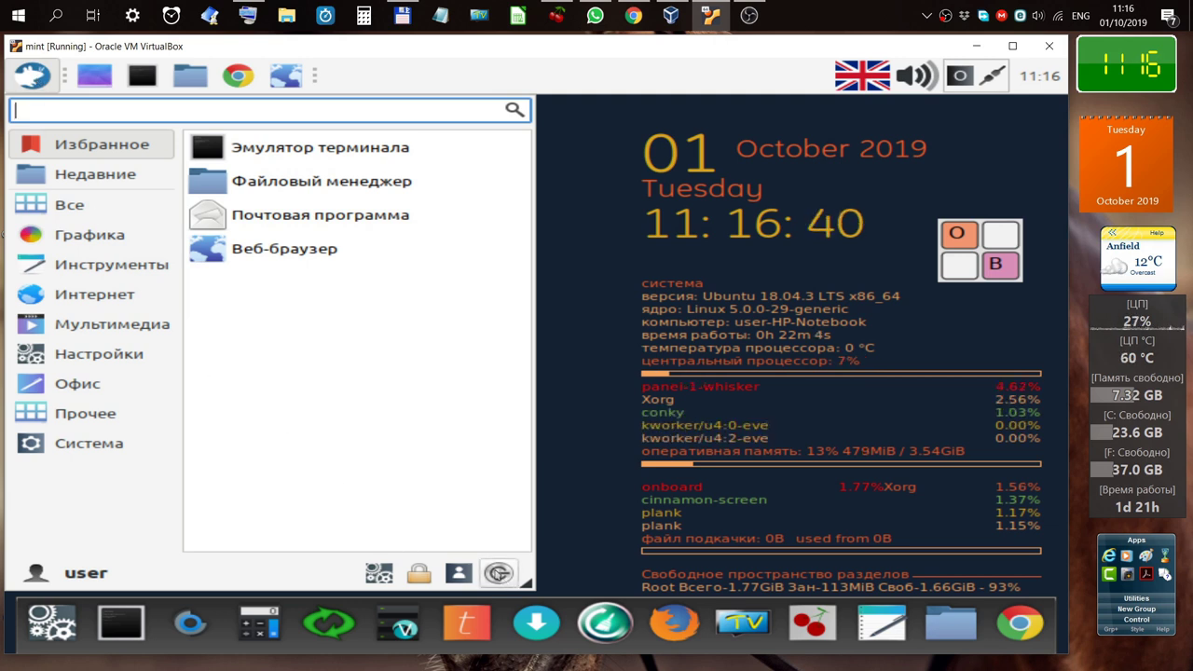
pyautogui.click(498, 573)
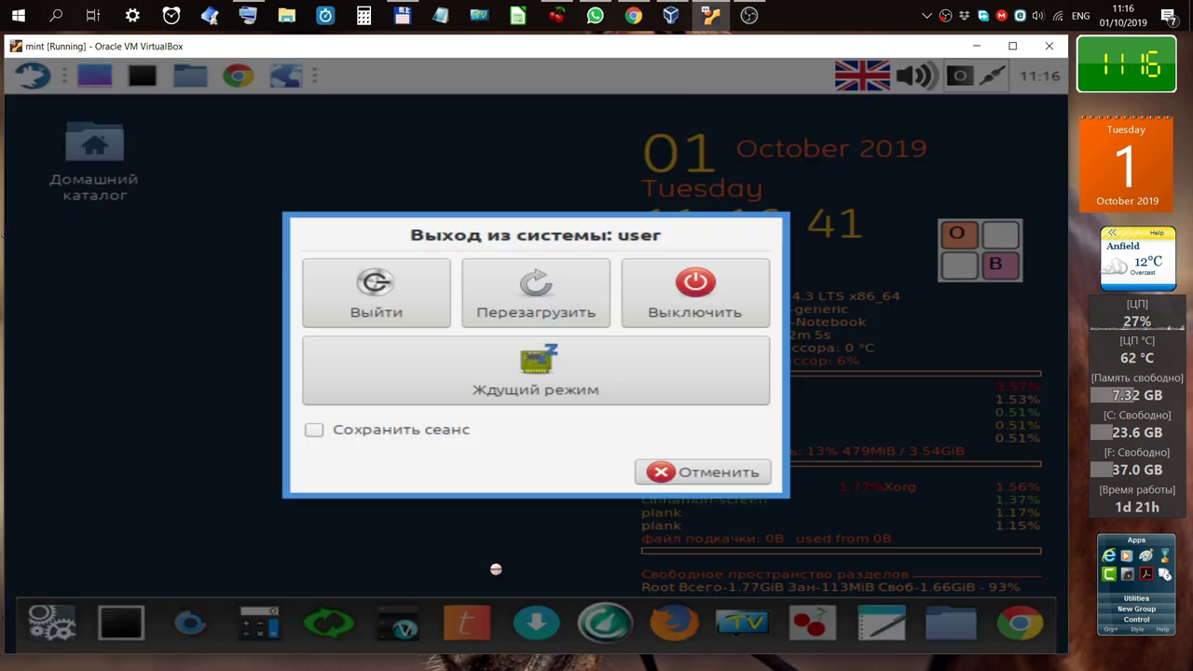
pyautogui.click(391, 285)
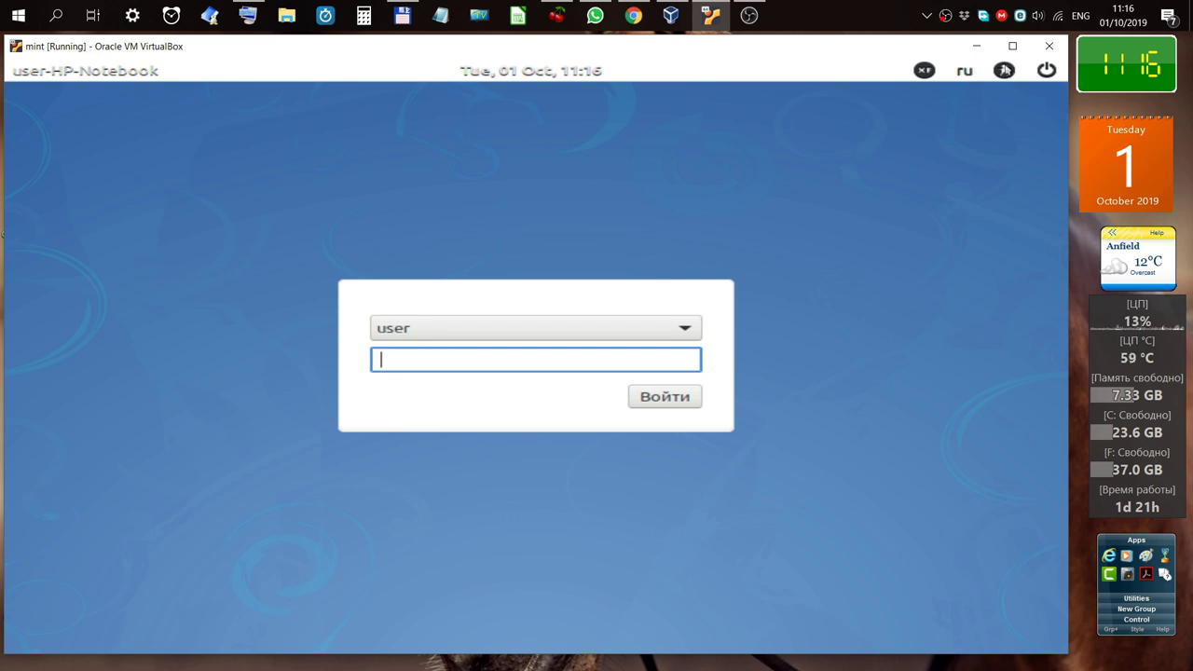
# Select Cinnamon as the desktop session on the virtual machine's login screen
pyautogui.click(1004, 71)
pyautogui.click(1004, 71)
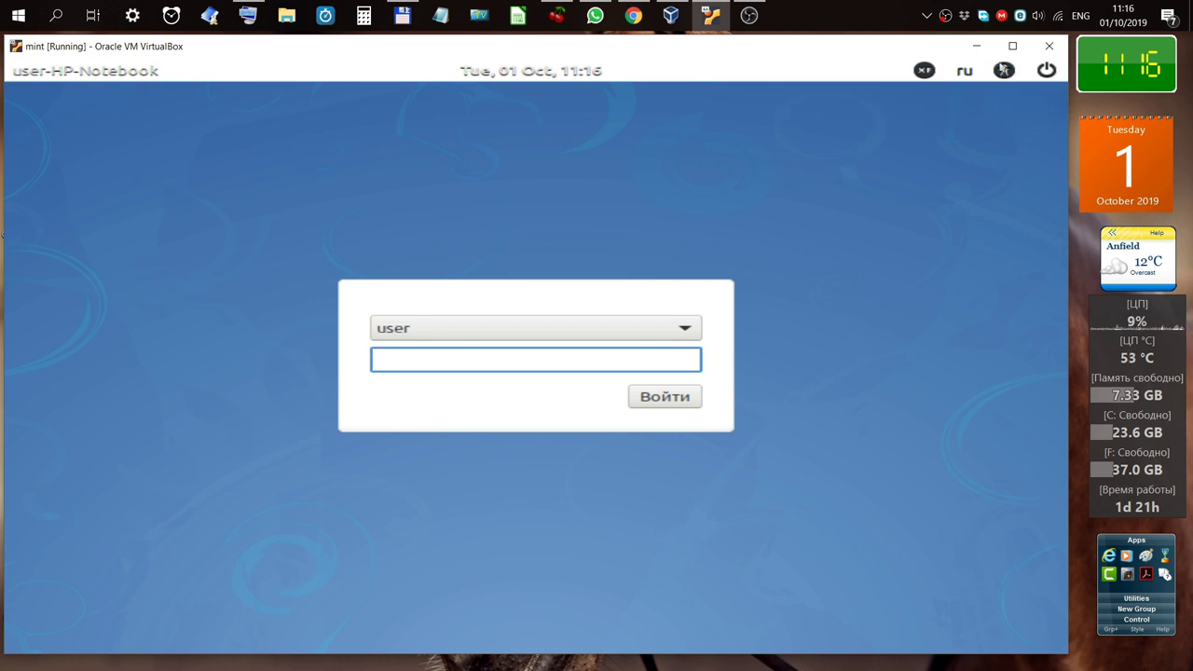
pyautogui.click(926, 73)
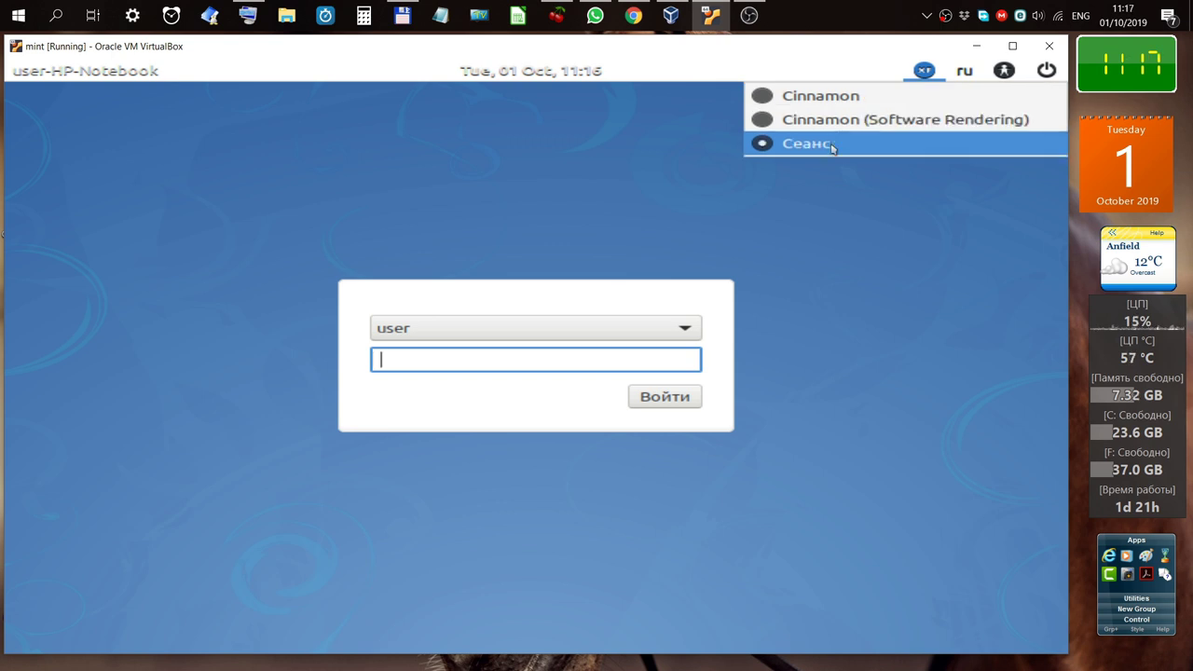
pyautogui.click(809, 97)
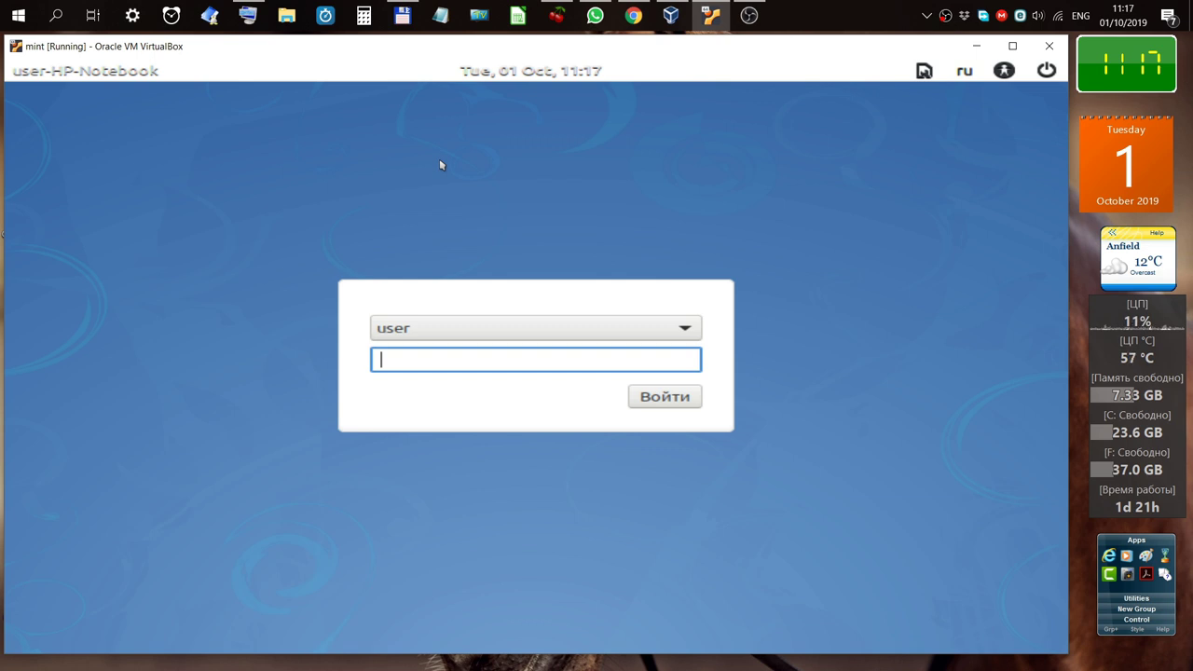
# Log in with the account password and dismiss the software rendering notification
pyautogui.write('•')
pyautogui.click(684, 399)
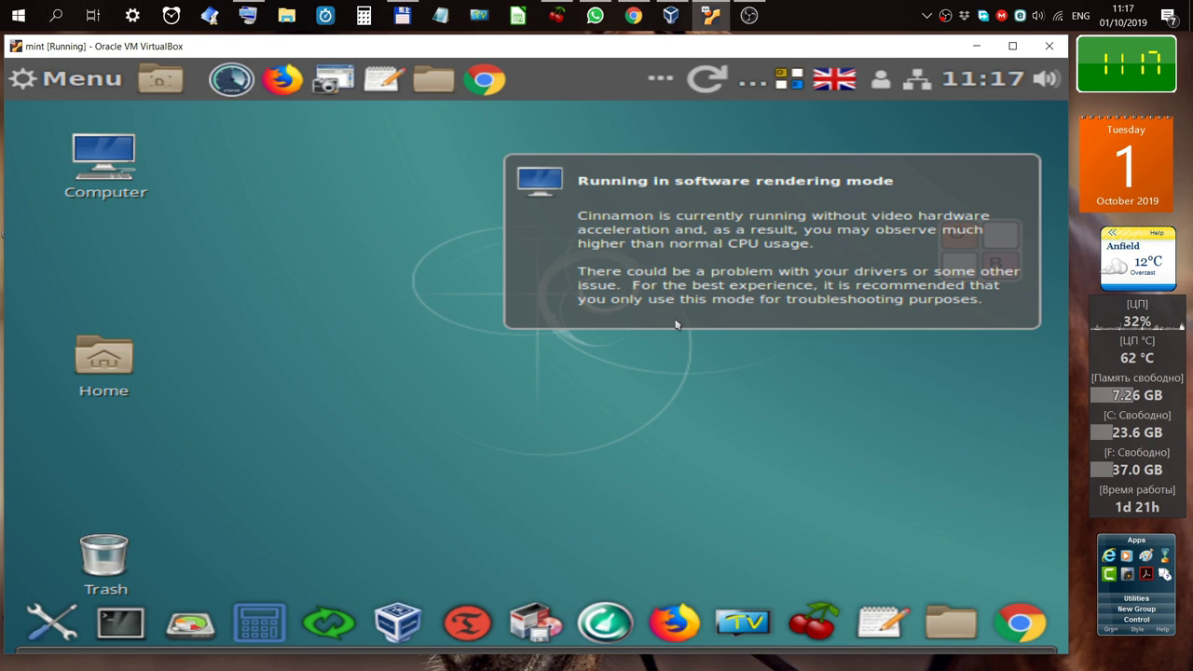
pyautogui.click(791, 194)
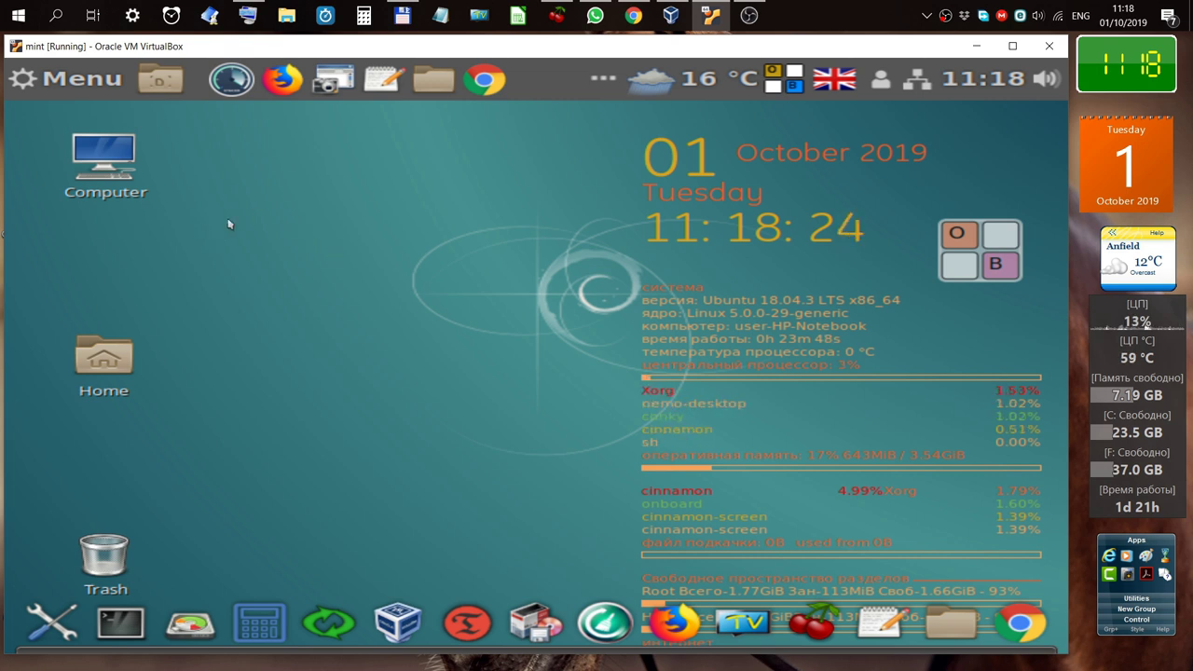
# Examine the installed programs in the application menu categories from Аудио и видео through Специальные возможности
pyautogui.click(86, 84)
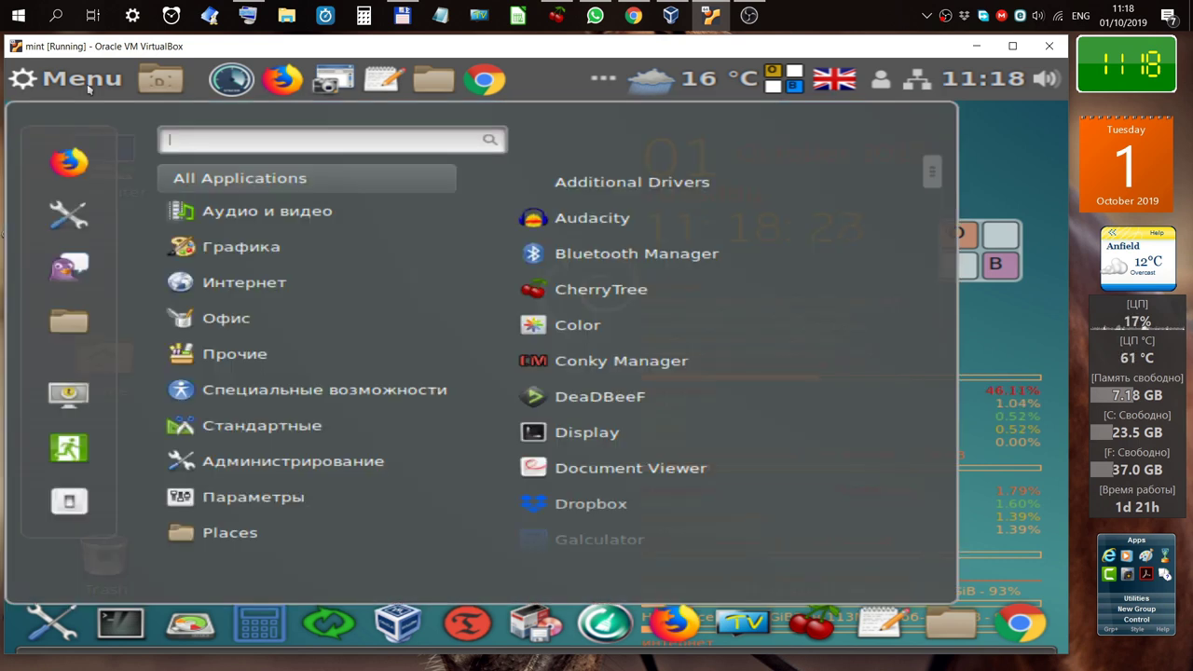
pyautogui.moveTo(261, 216)
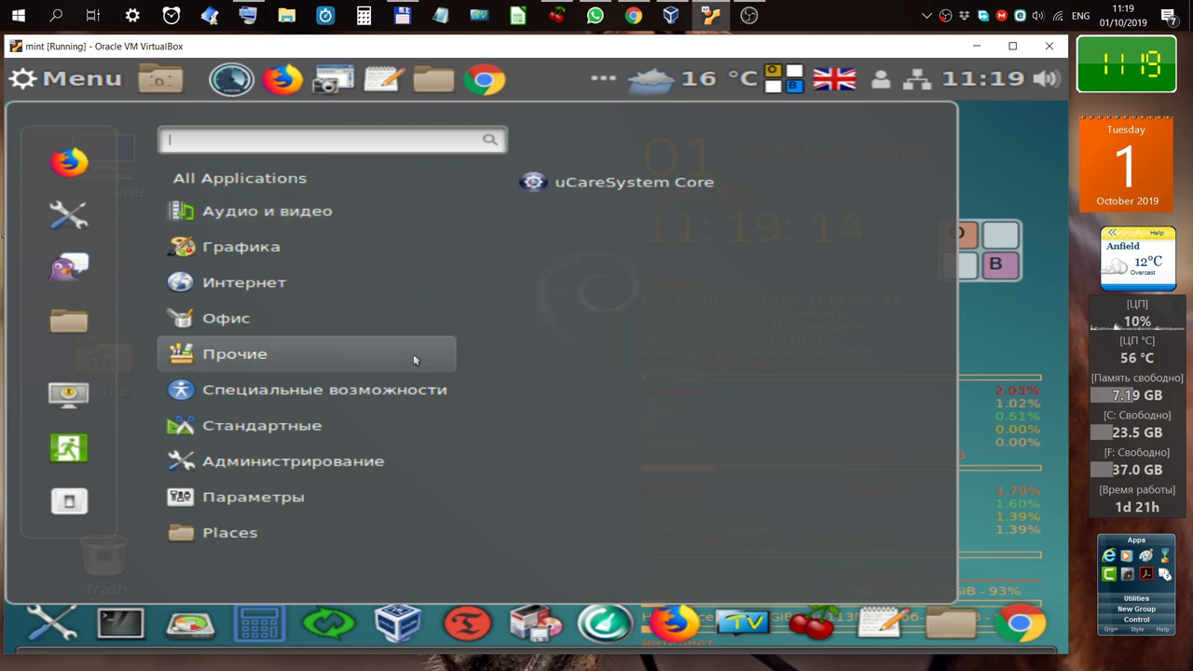
pyautogui.moveTo(289, 246)
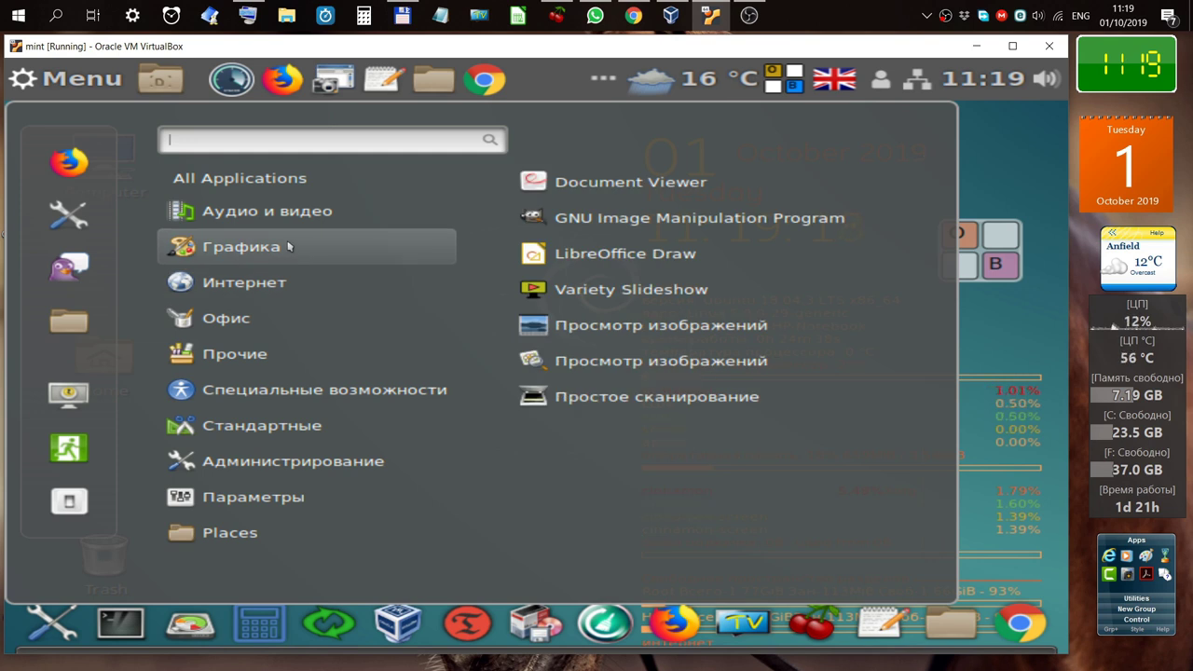
pyautogui.moveTo(290, 278)
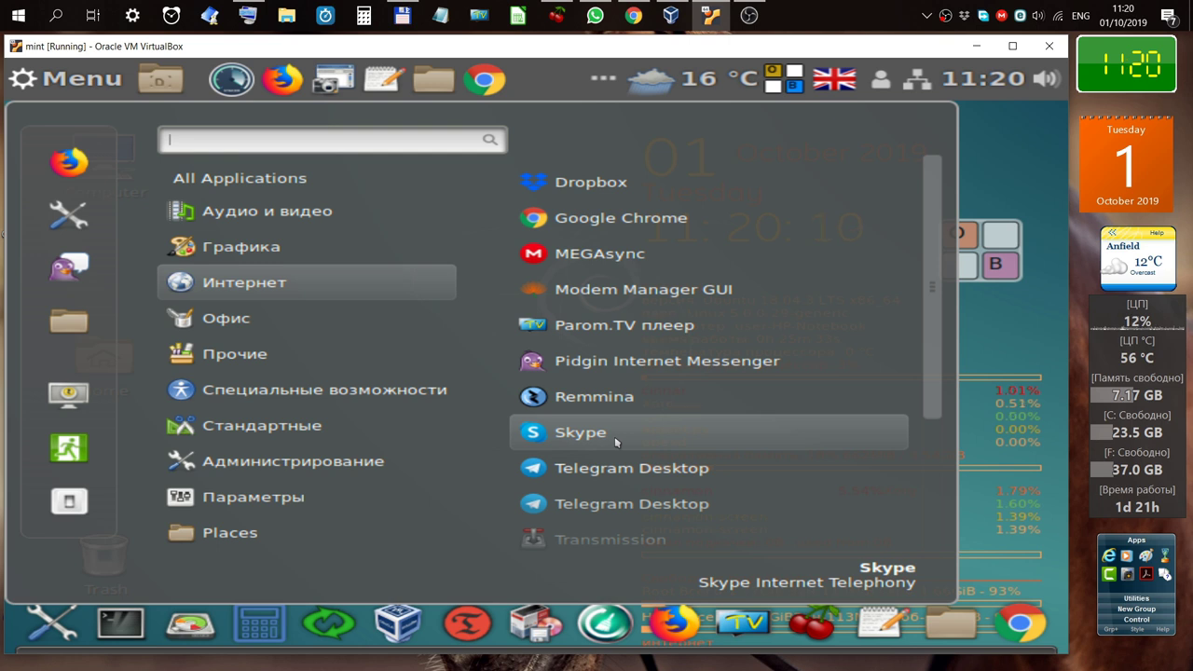
pyautogui.moveTo(931, 359); pyautogui.dragTo(868, 513)
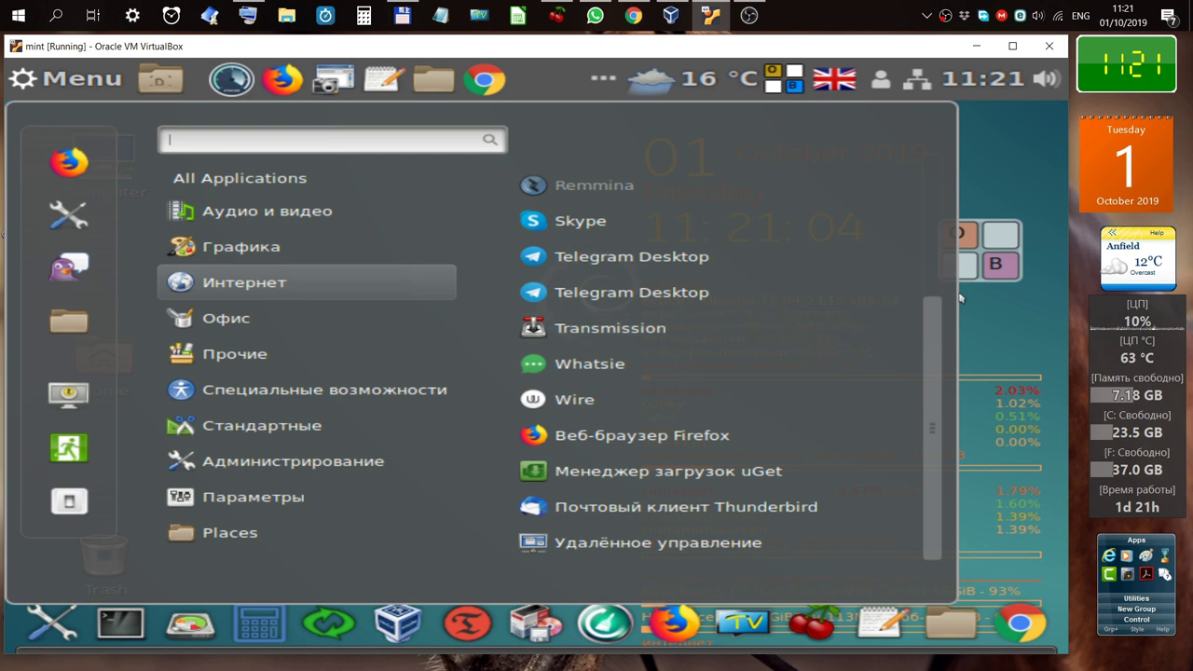
pyautogui.moveTo(247, 320)
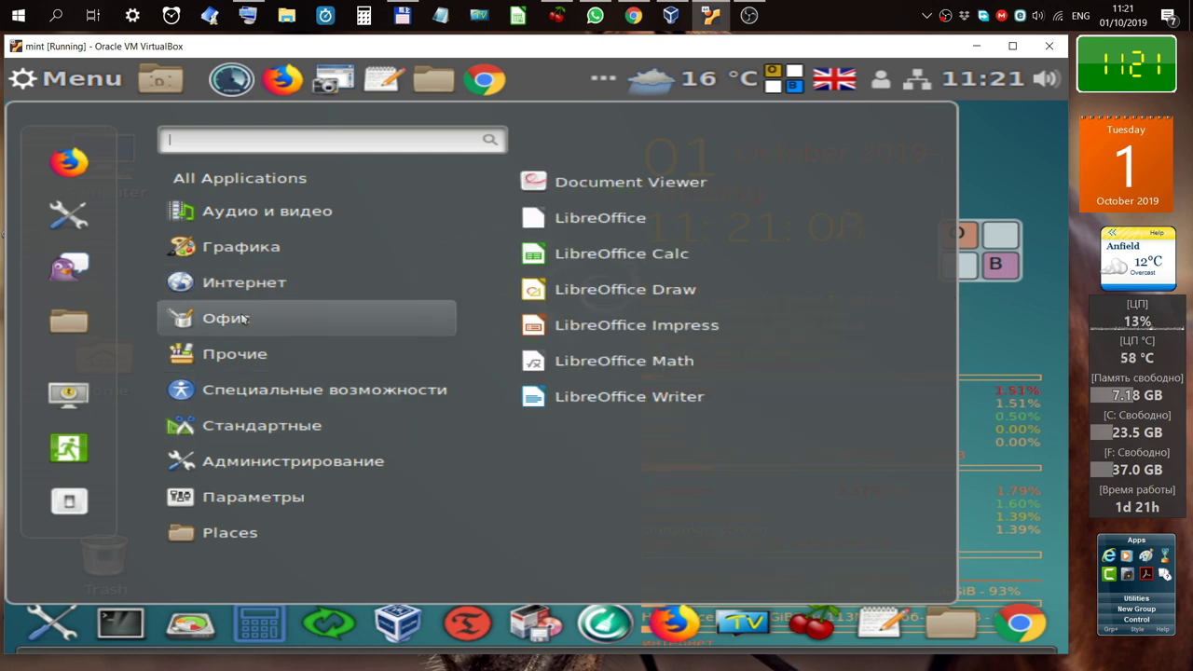
pyautogui.moveTo(268, 353)
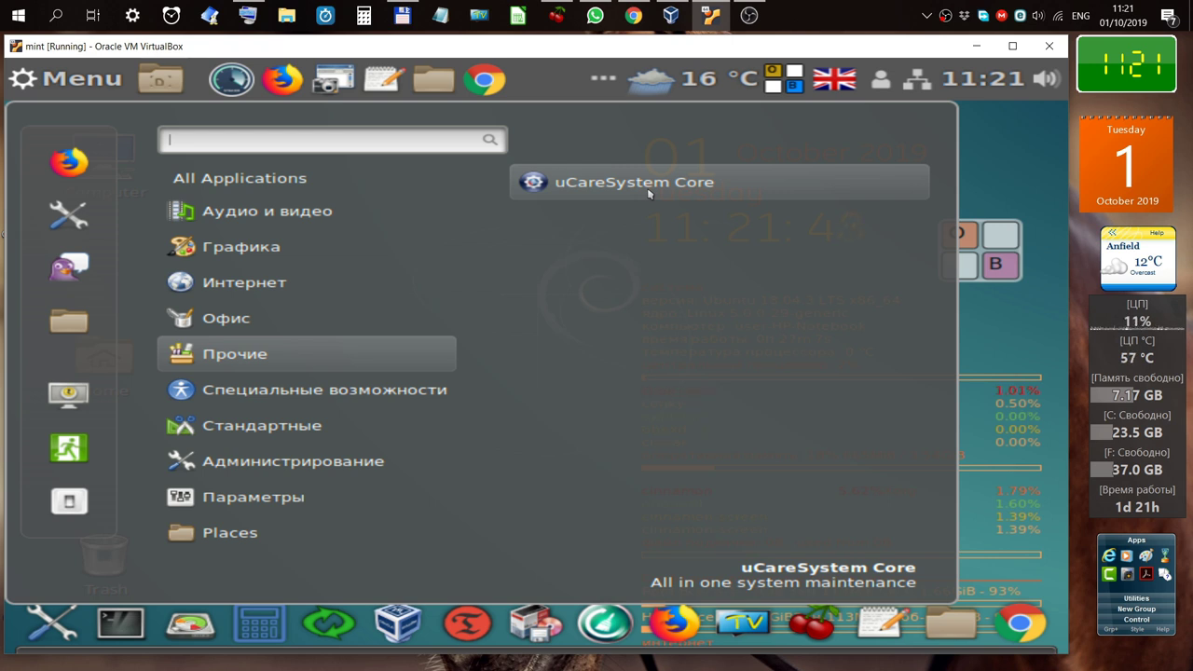
pyautogui.moveTo(354, 392)
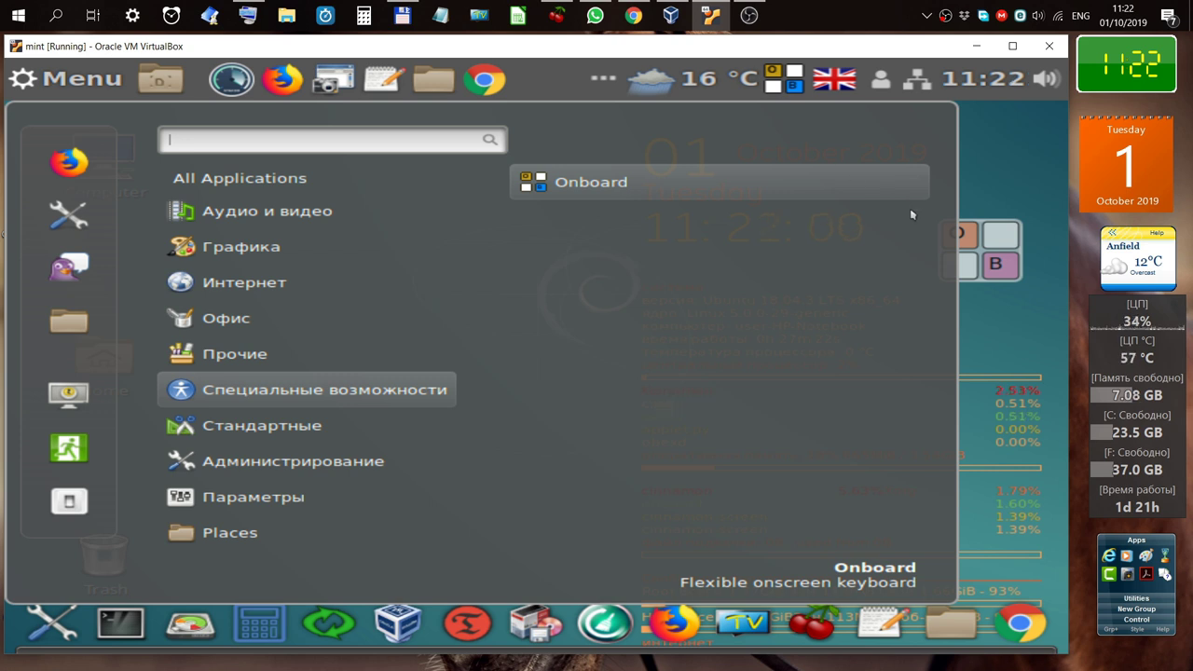
pyautogui.click(1003, 268)
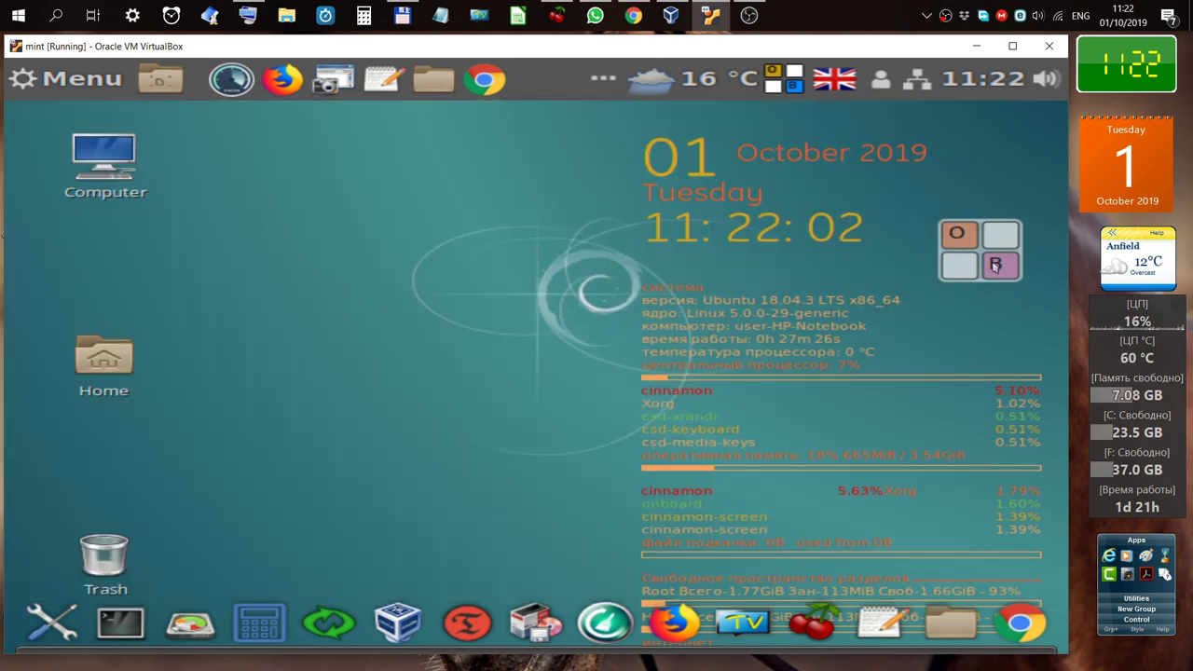
# Bring up the Onboard on-screen keyboard, switch the input layout to Русская, and hide the keyboard again
pyautogui.click(988, 260)
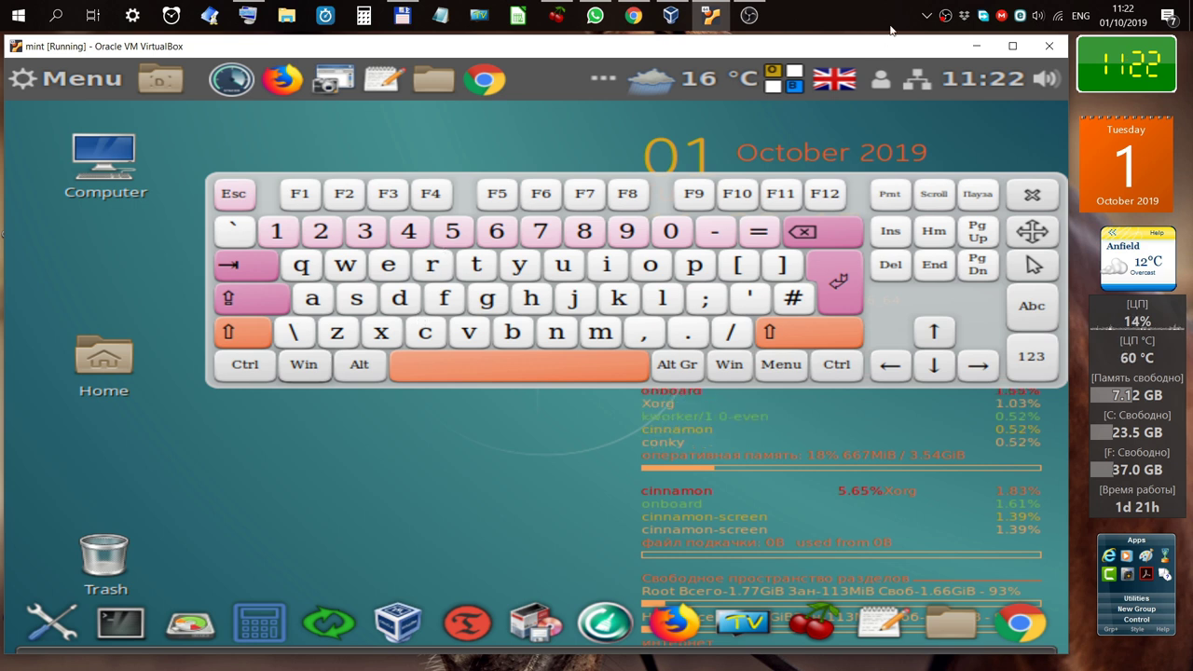
pyautogui.click(828, 82)
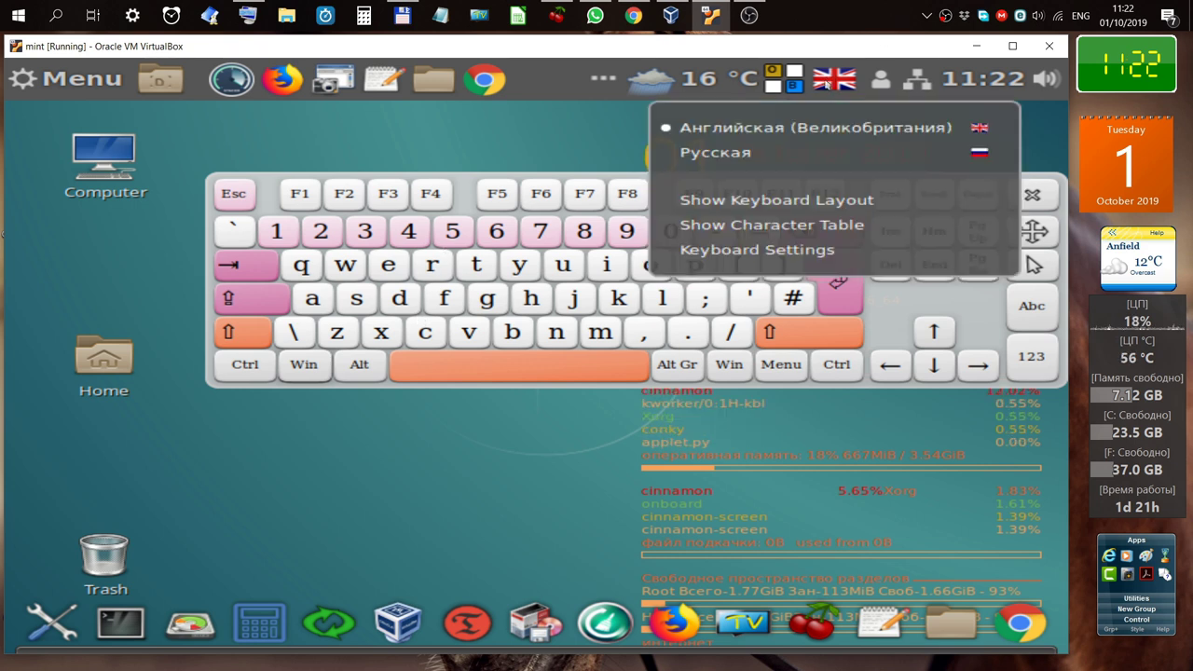
pyautogui.click(739, 155)
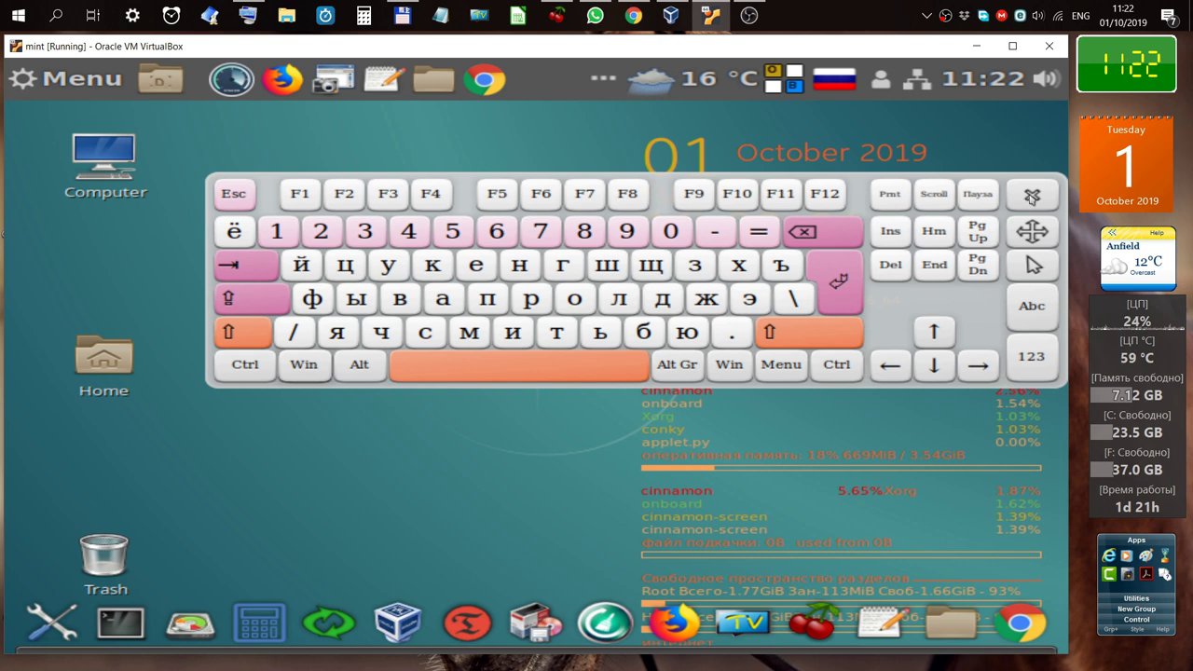
pyautogui.click(1032, 200)
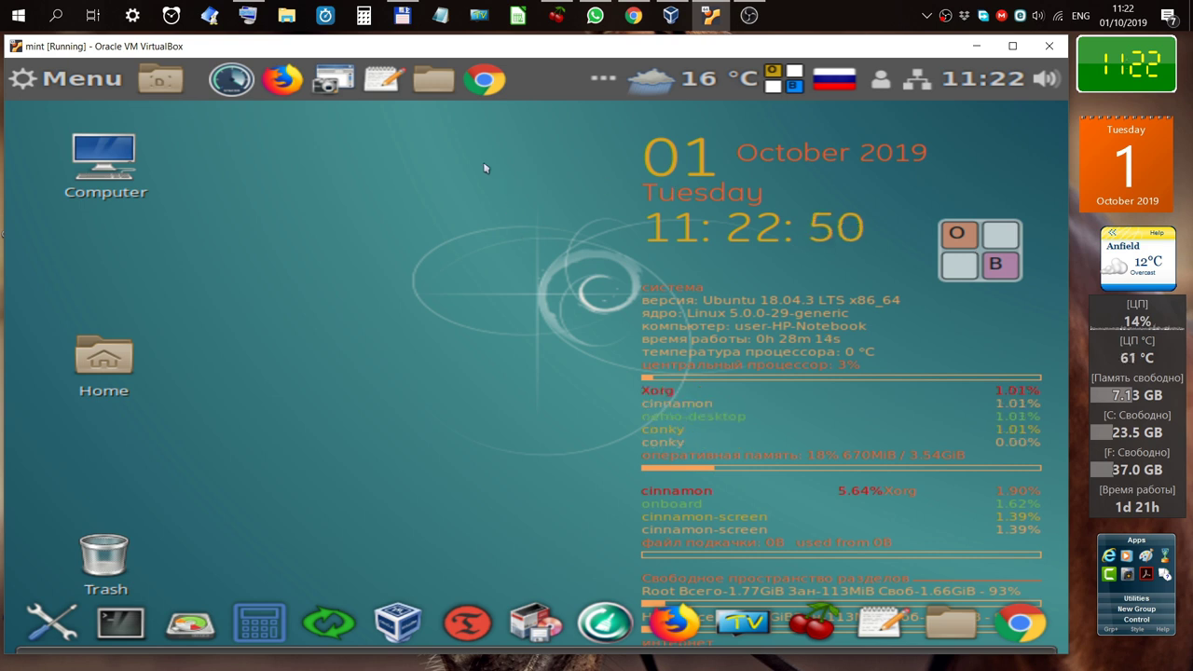
# Examine the programs in the Стандартные category of the application menu
pyautogui.click(73, 78)
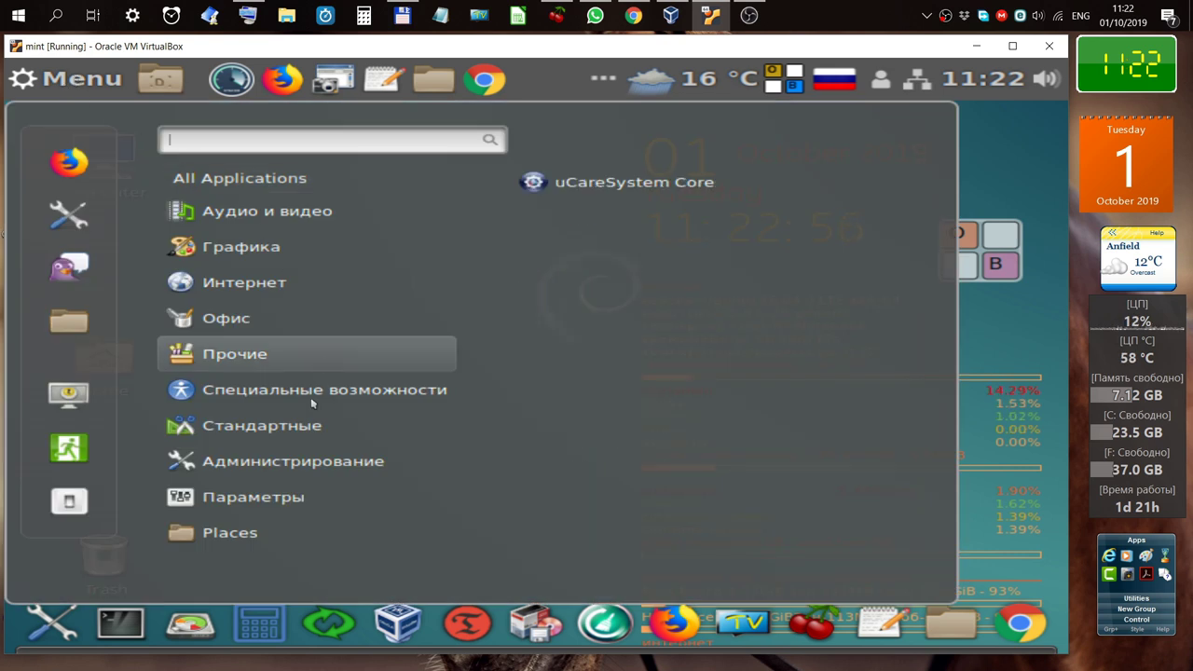
pyautogui.moveTo(310, 429)
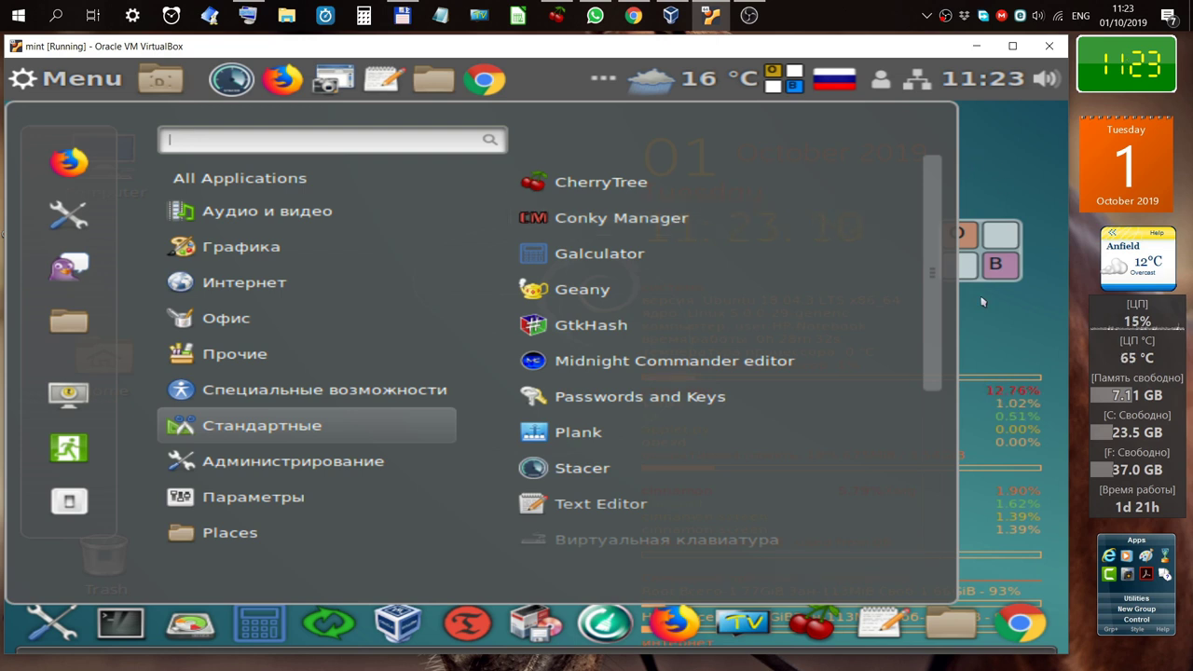
pyautogui.click(999, 320)
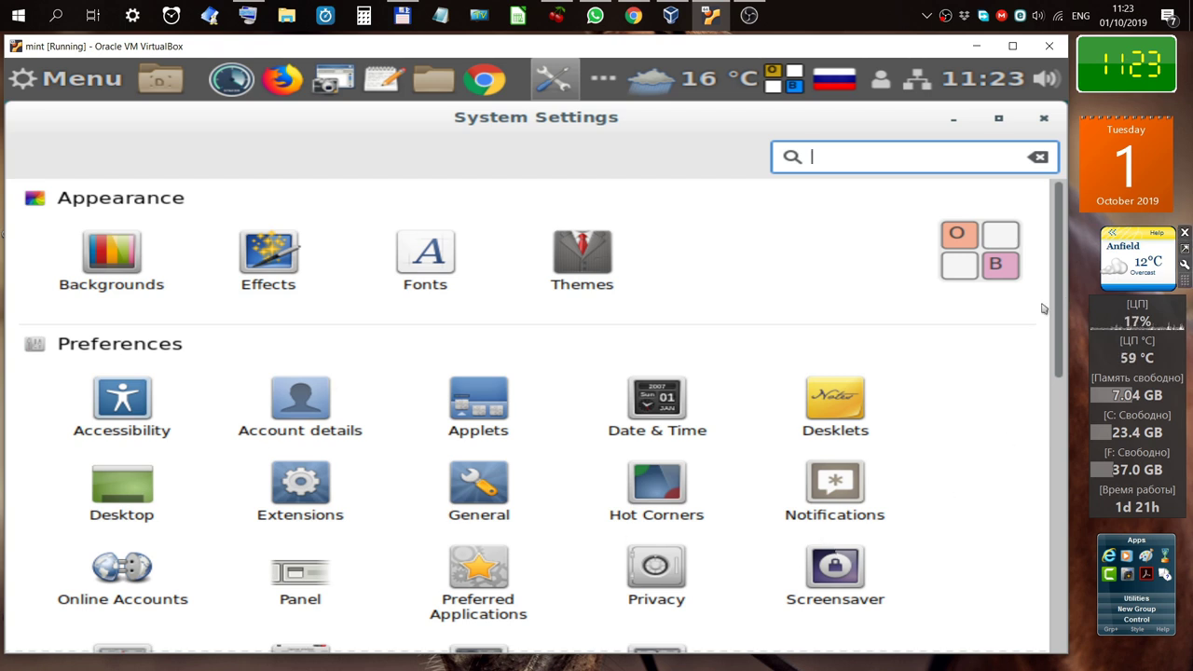
# Open the Startup Applications section of System Settings
pyautogui.scroll(-3, 1014, 383)
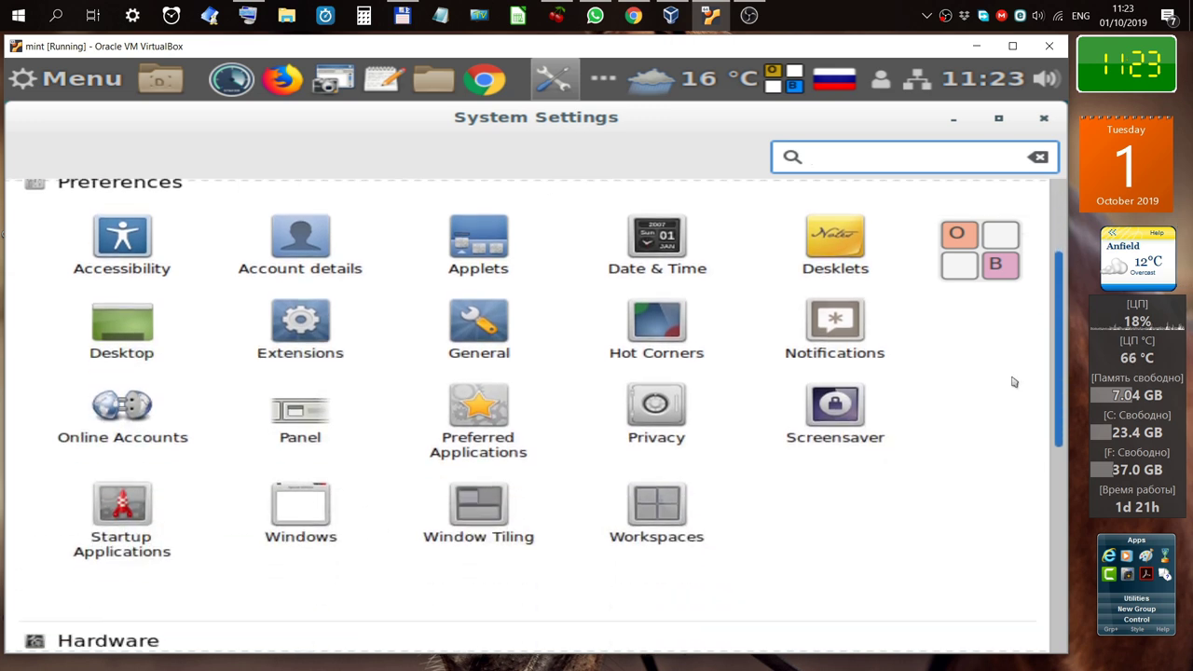
pyautogui.scroll(-1, 1014, 382)
pyautogui.scroll(-1, 755, 479)
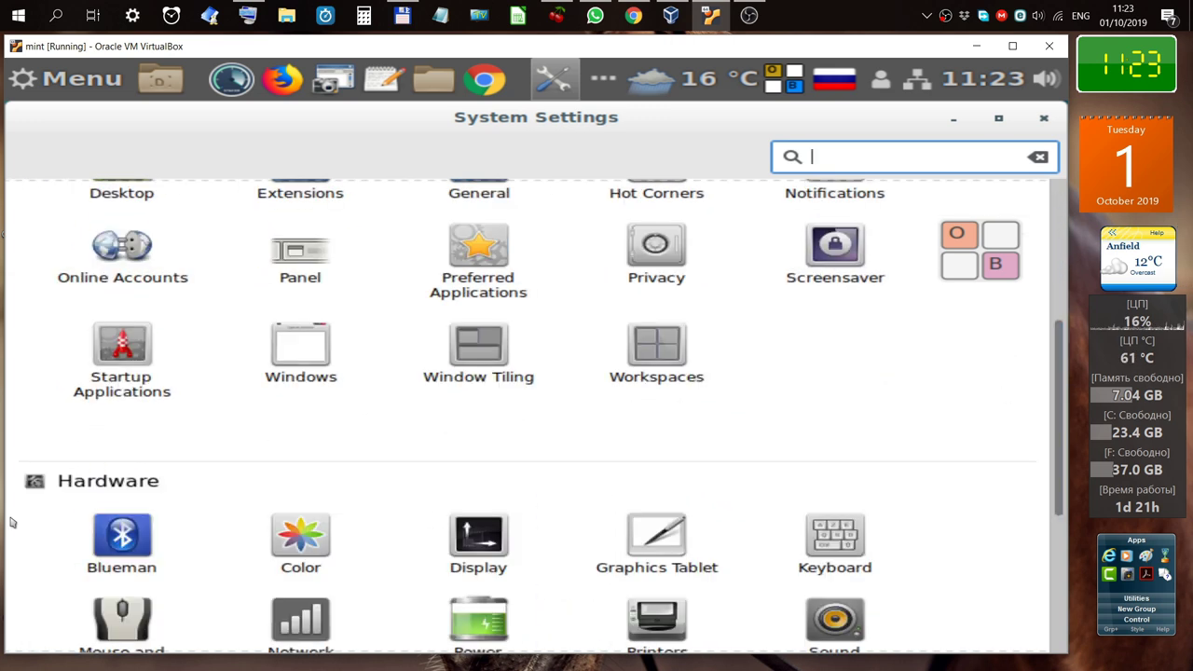
pyautogui.click(131, 369)
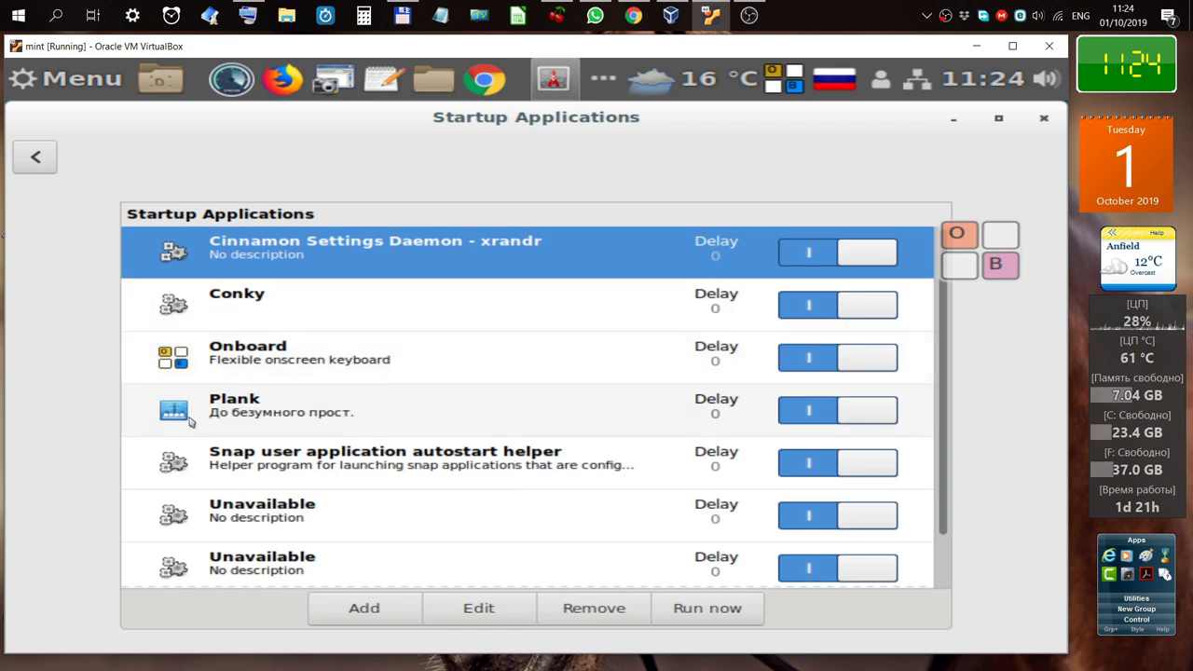
# Turn automatic startup off and back on for Plank and Onboard
pyautogui.click(860, 413)
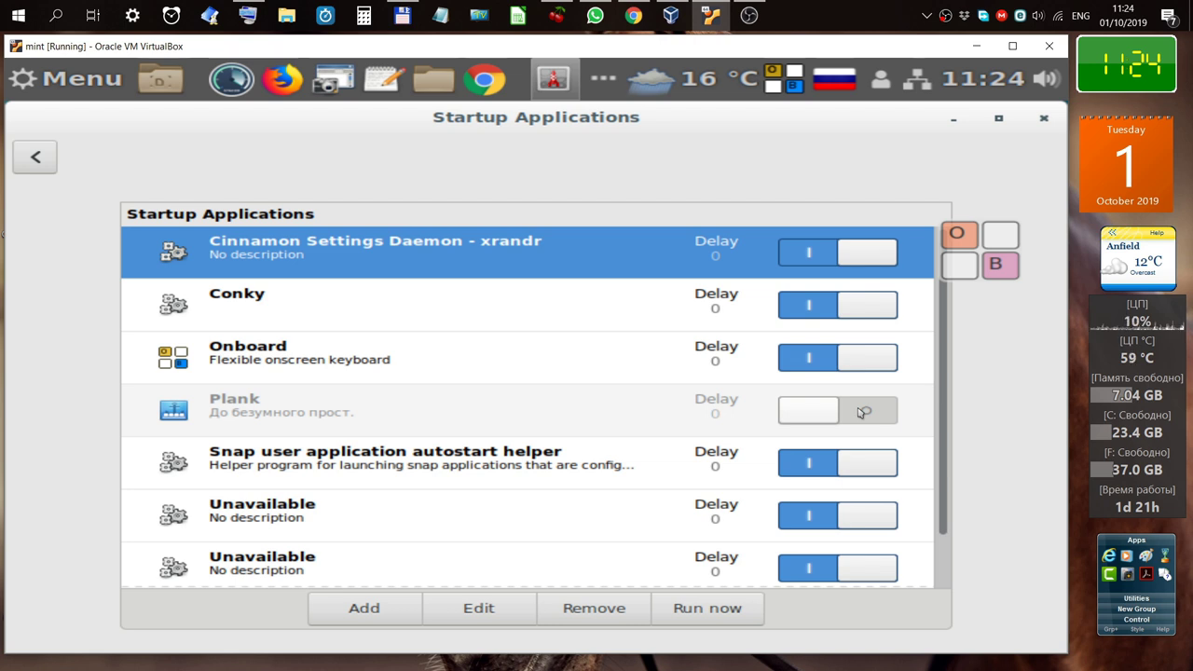
pyautogui.click(880, 367)
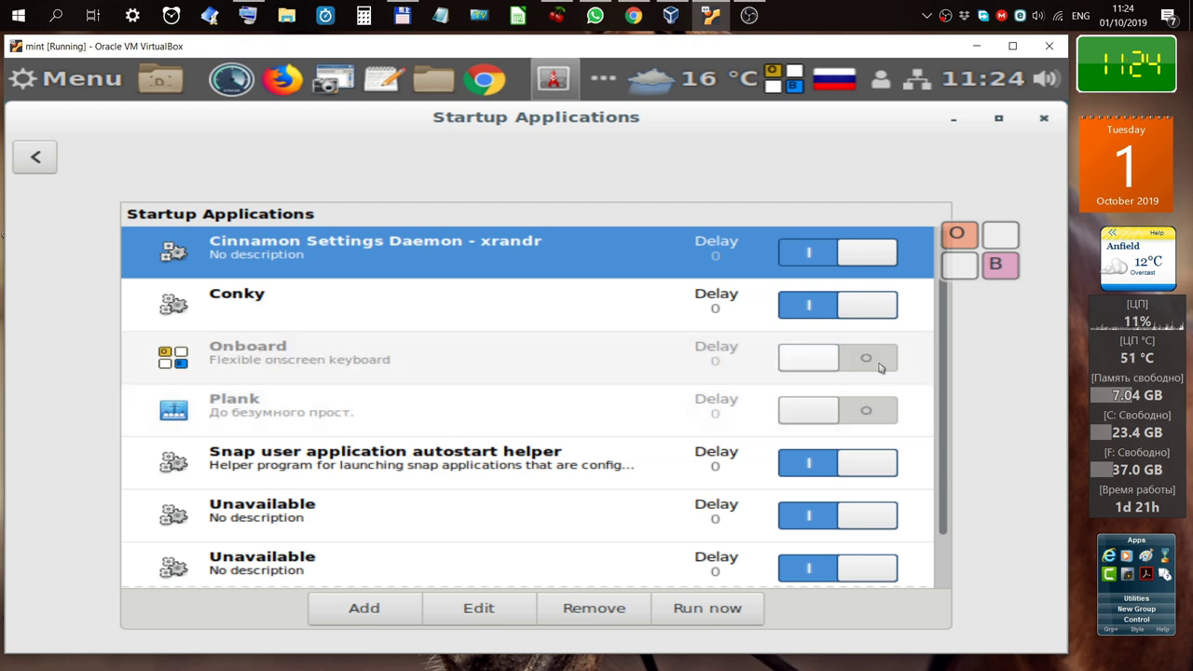
pyautogui.click(814, 418)
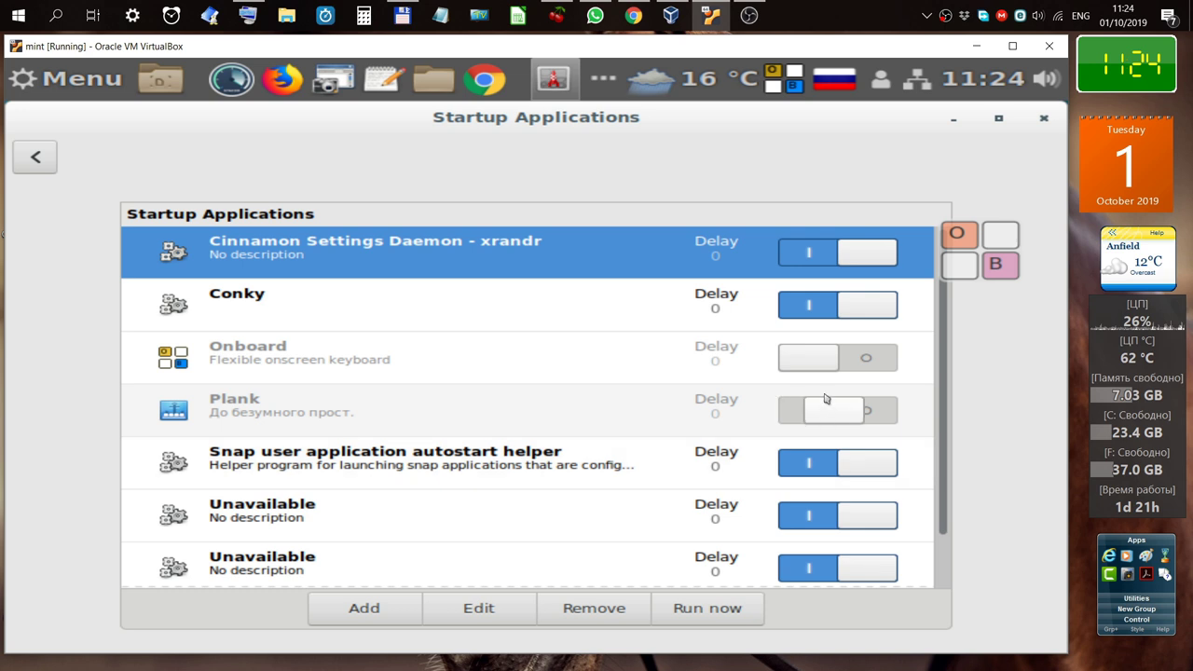
pyautogui.click(821, 362)
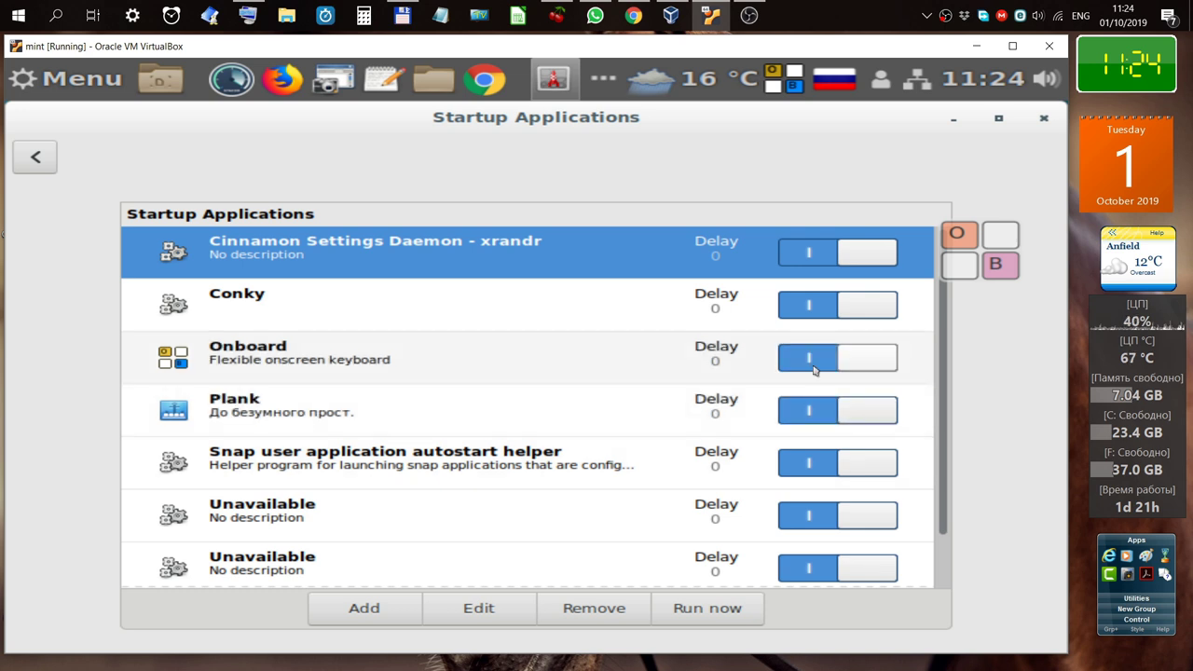
# Leave the Startup Applications section for the settings overview and close System Settings
pyautogui.click(494, 450)
pyautogui.click(494, 428)
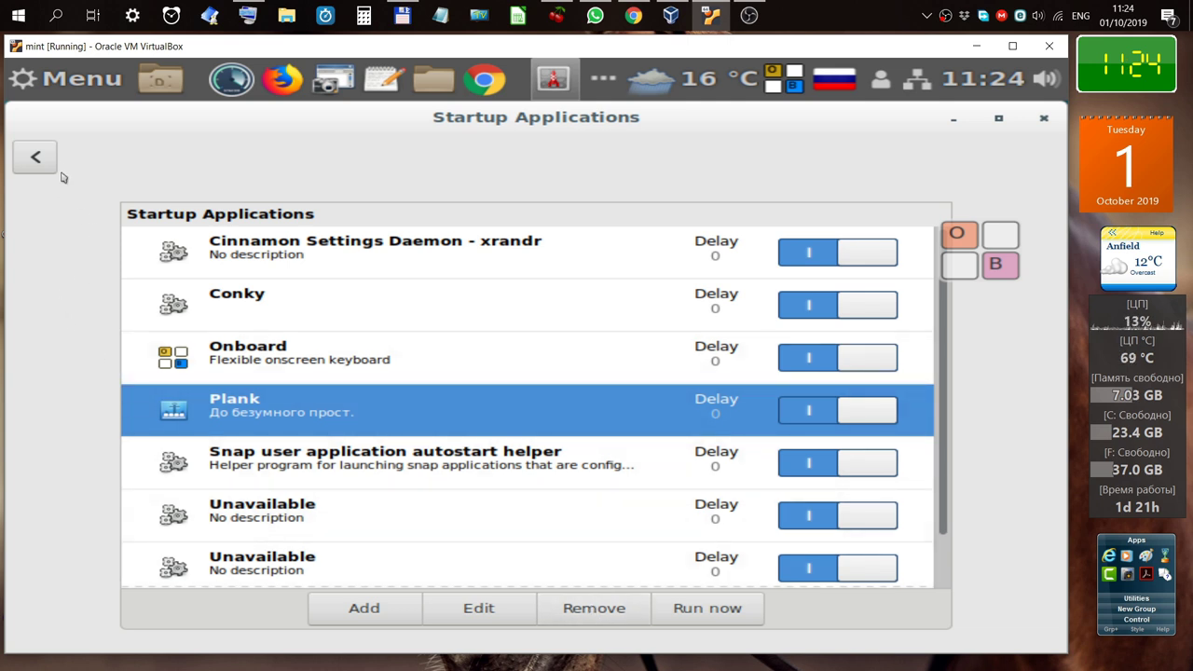
pyautogui.click(30, 165)
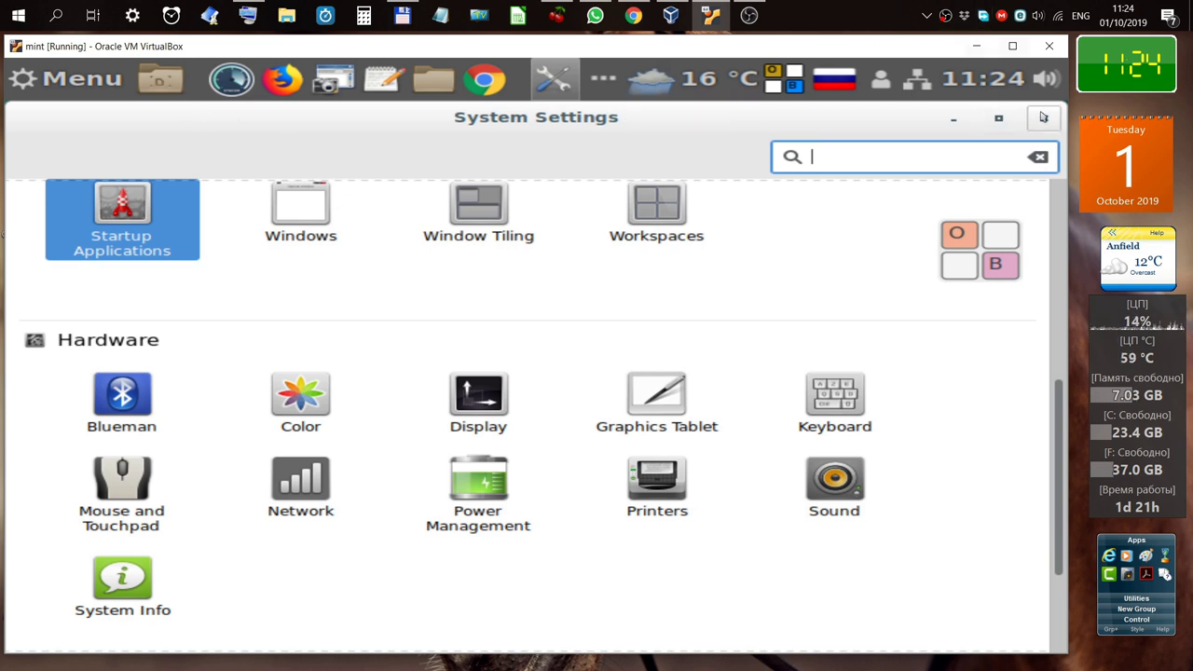
pyautogui.click(1043, 117)
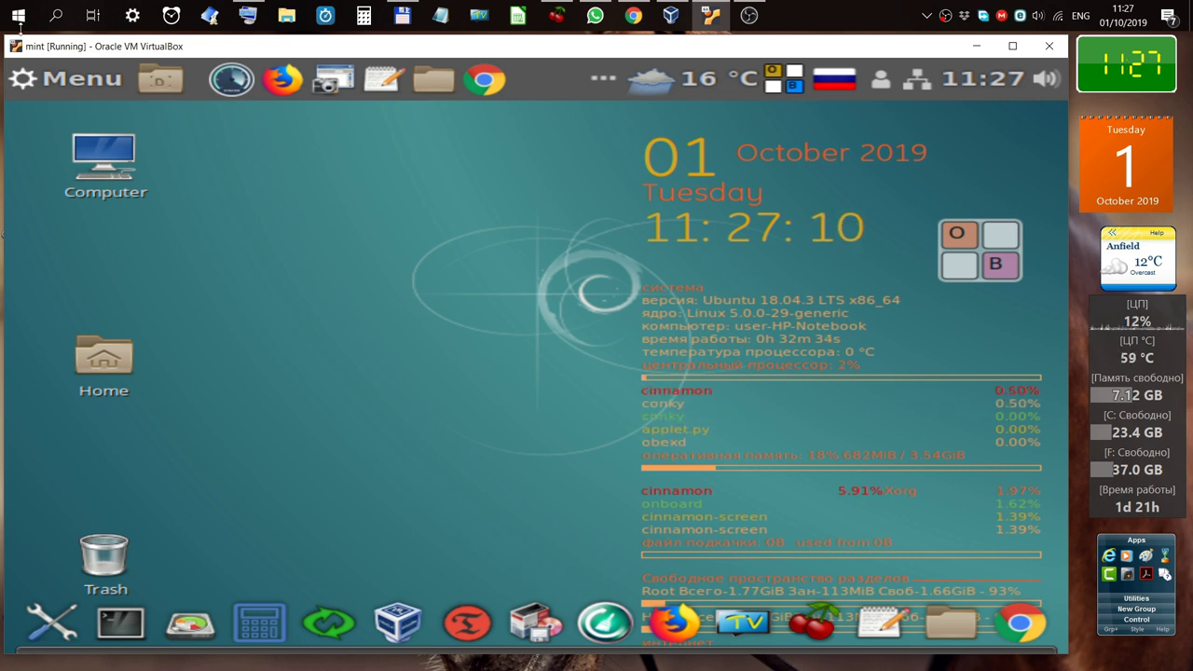
# View the shortcut options for Audacity in the application menu, close it, and point out the Synaptic package manager in the dock
pyautogui.click(90, 86)
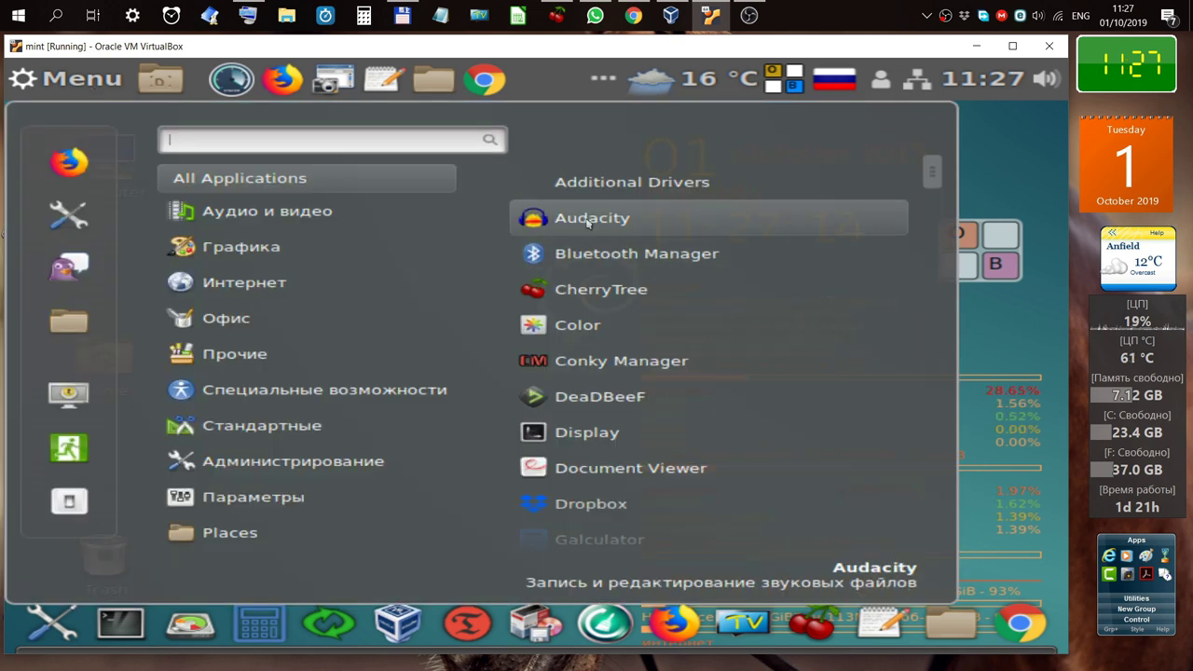
pyautogui.rightClick(588, 222)
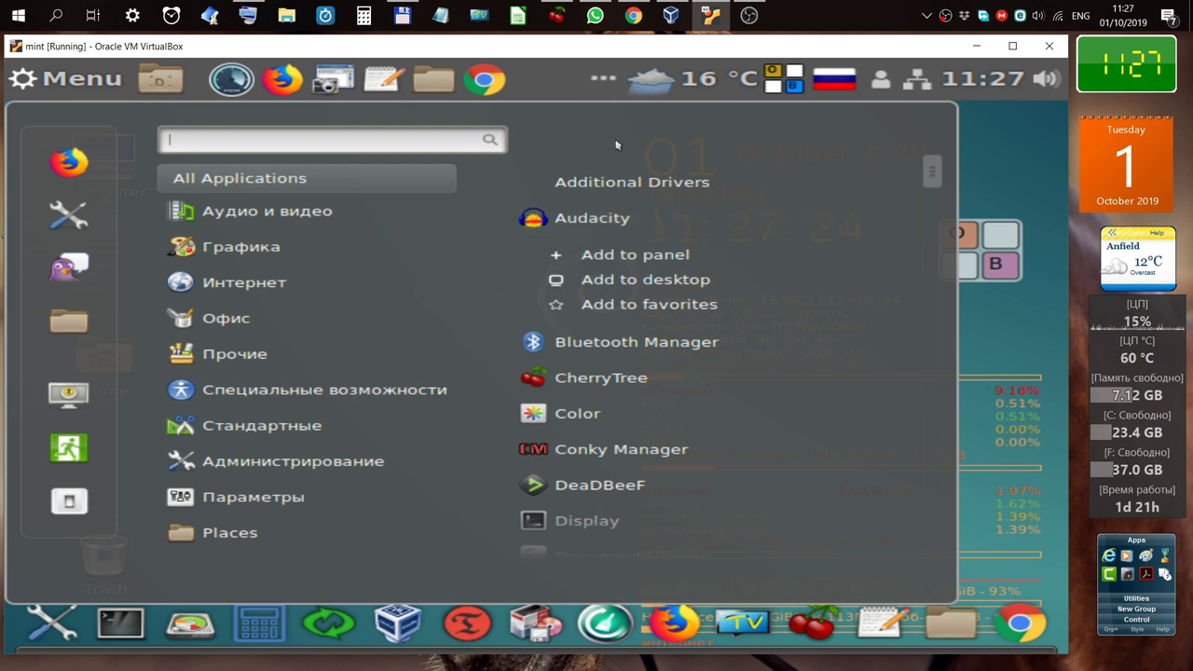
pyautogui.click(978, 178)
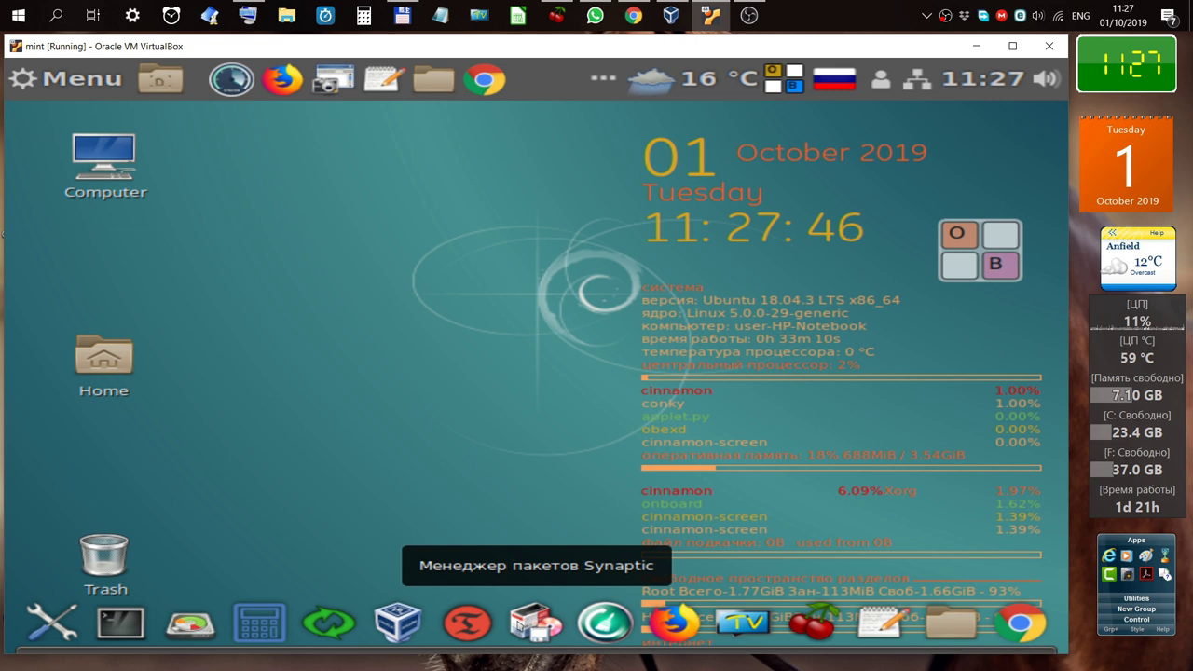
pyautogui.click(530, 620)
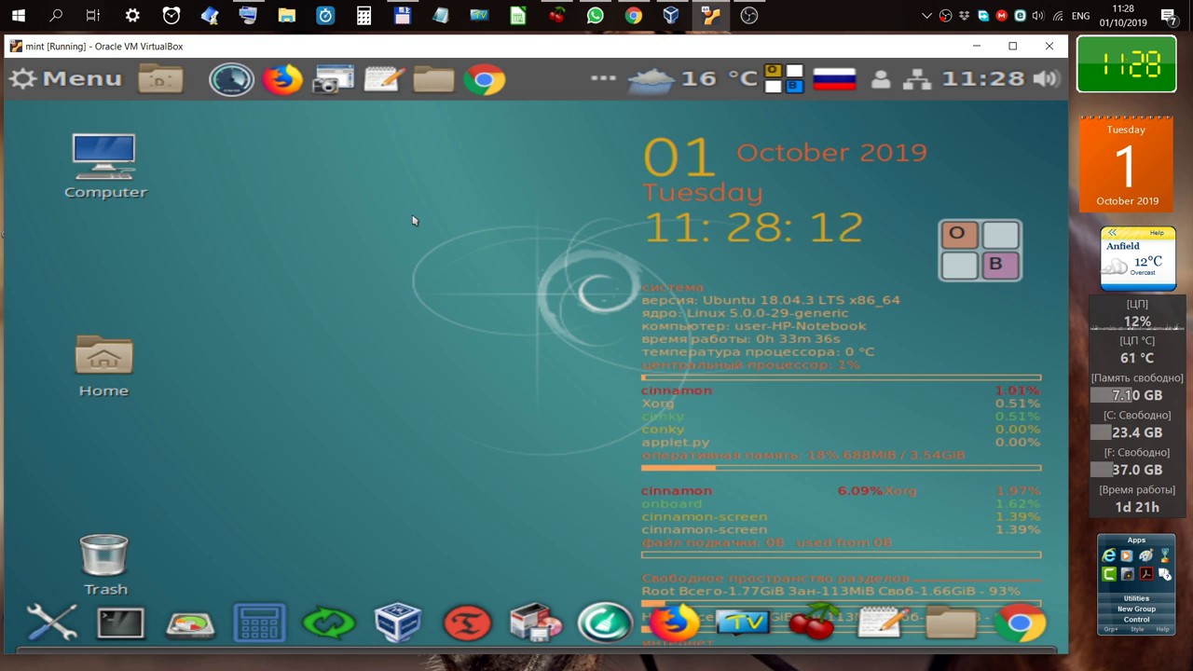
# Power off the mint virtual machine and close the VirtualBox Manager
pyautogui.click(1057, 52)
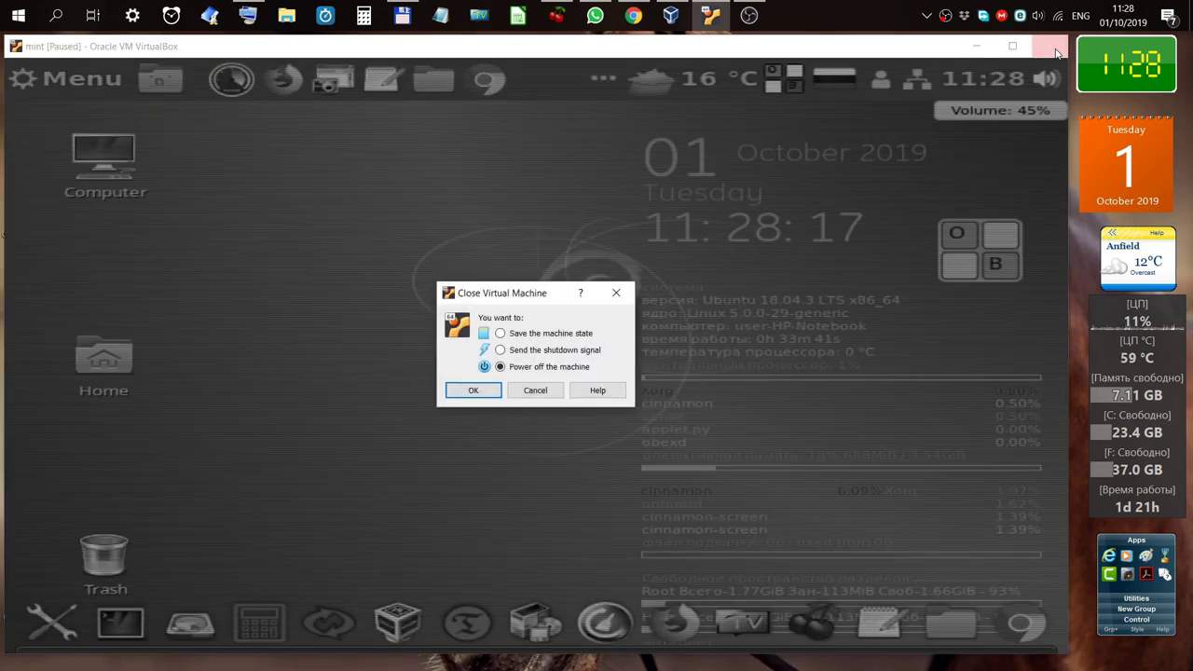
pyautogui.click(499, 392)
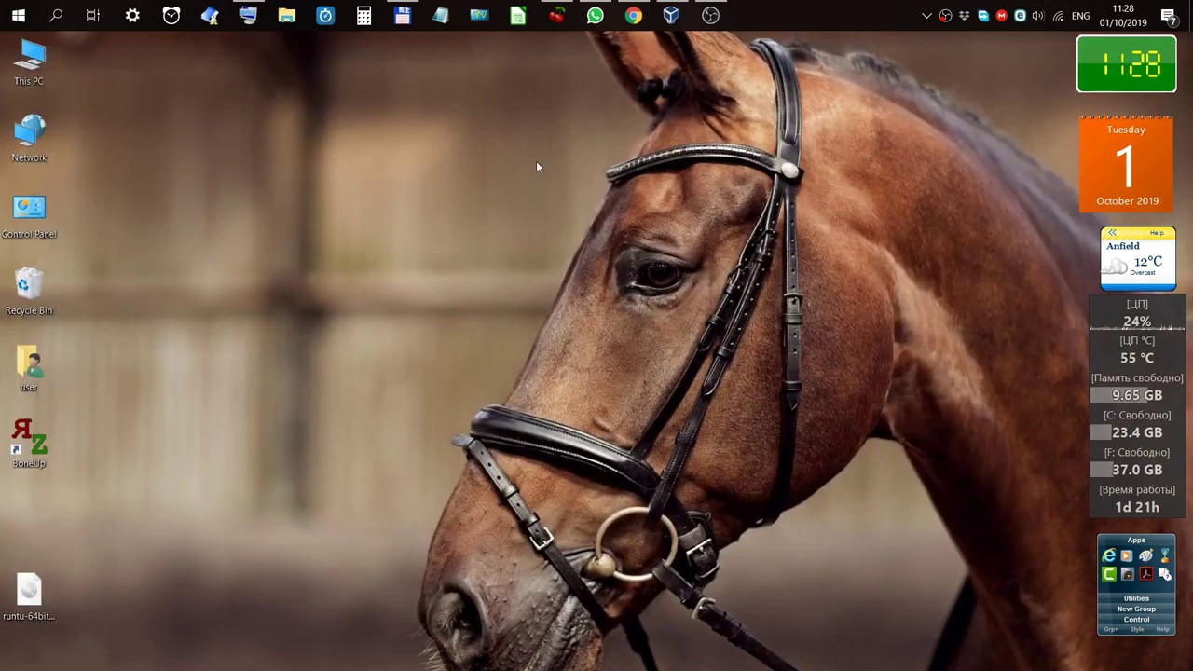
pyautogui.click(670, 16)
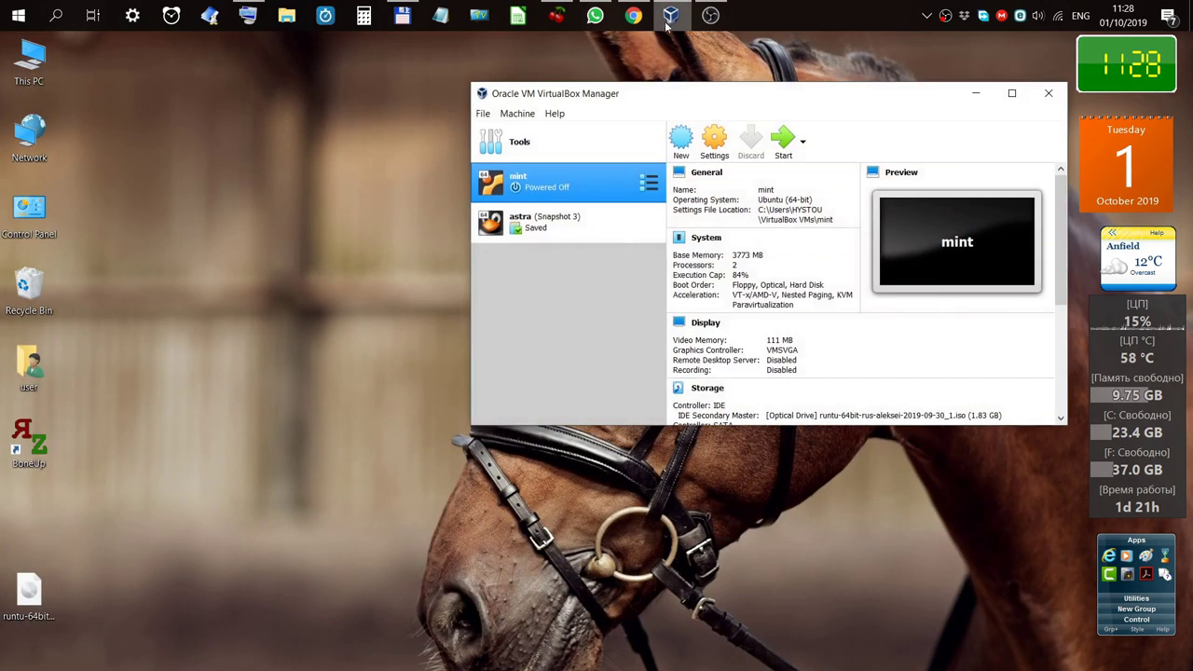
pyautogui.click(1048, 93)
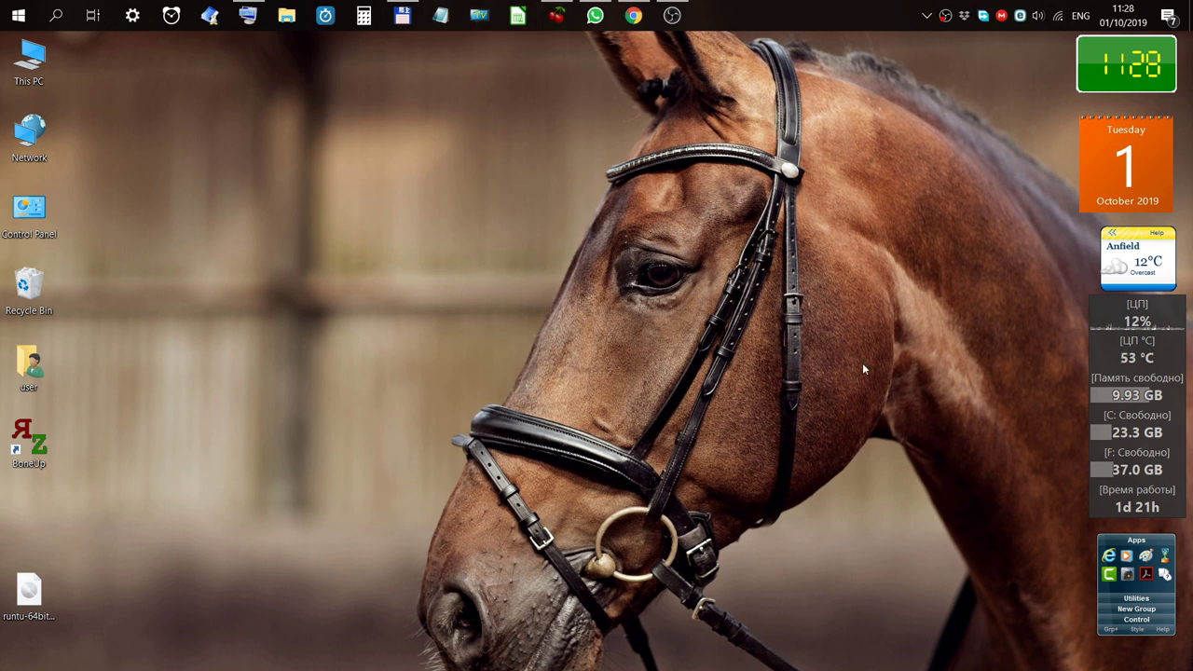
# Switch to Rufus and load the Runtu 64-bit ISO image dated 2019-09-30 from the Desktop as the boot image
pyautogui.click(1137, 619)
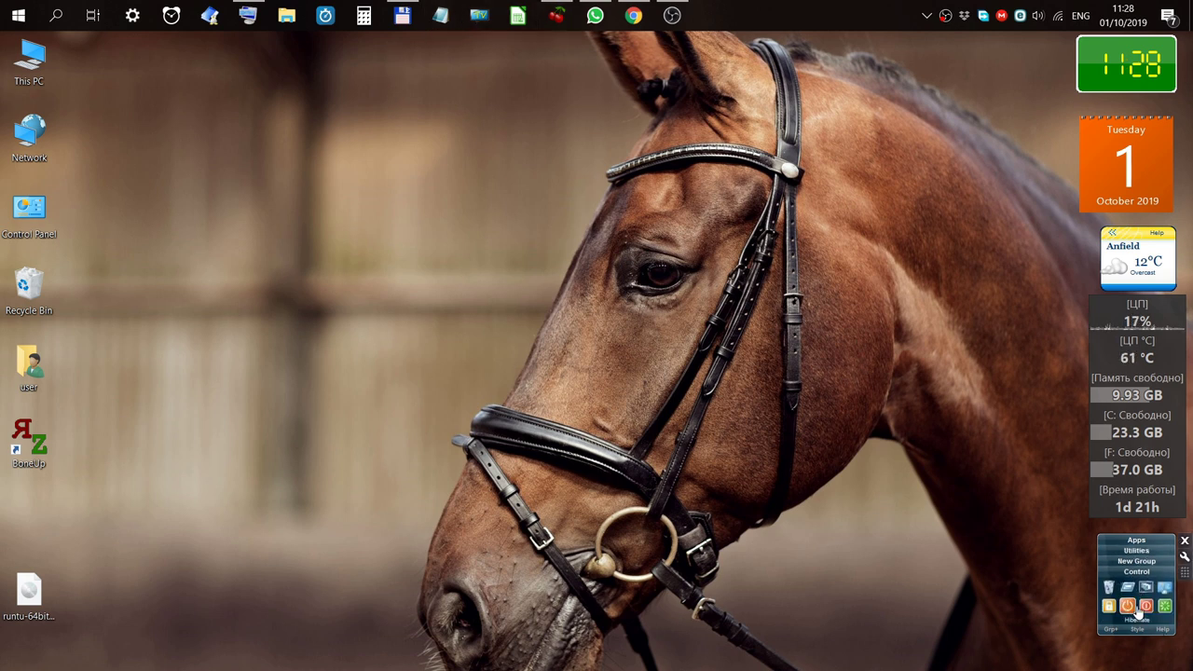
pyautogui.click(1136, 562)
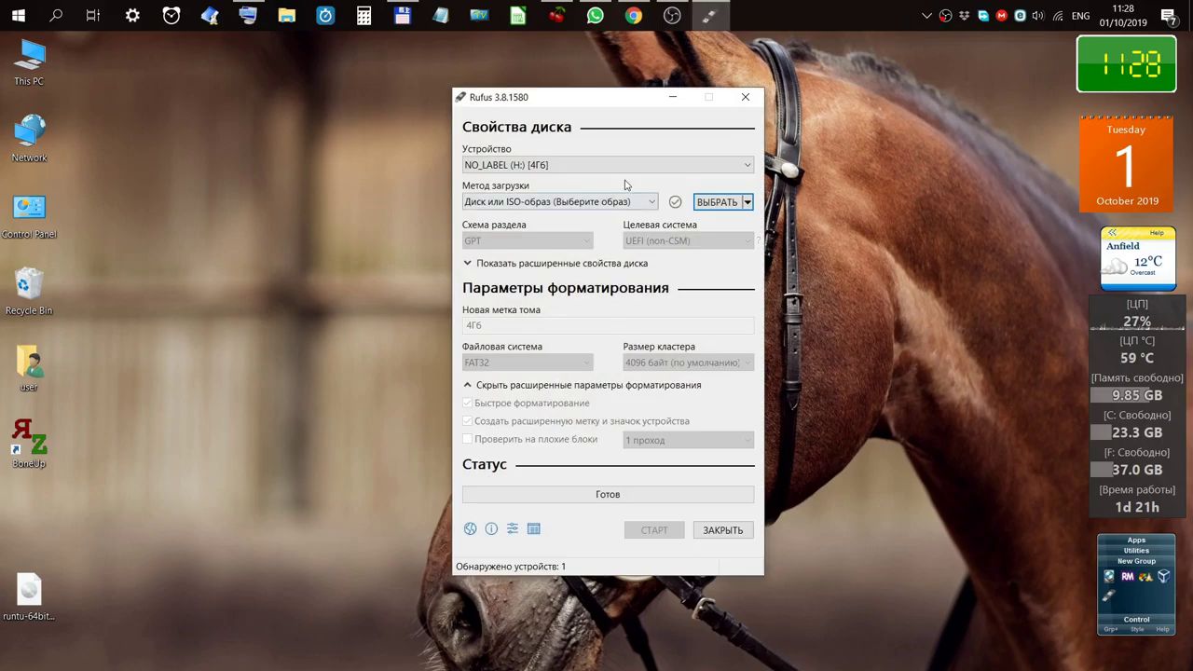
pyautogui.click(717, 202)
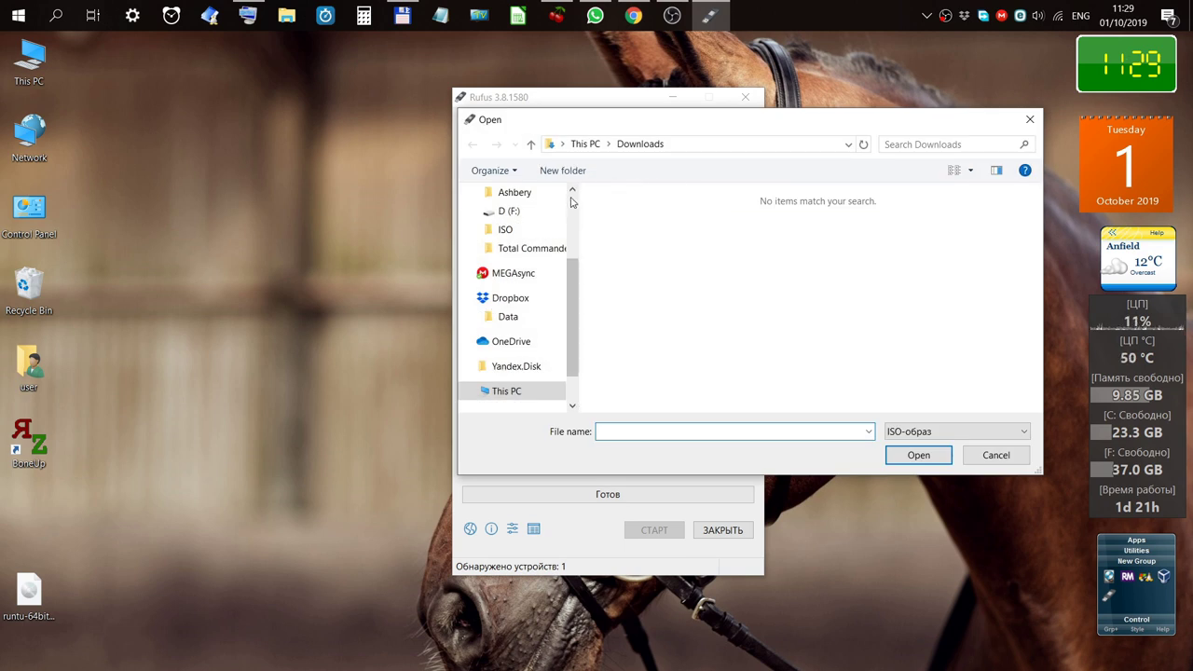
pyautogui.scroll(2, 572, 200)
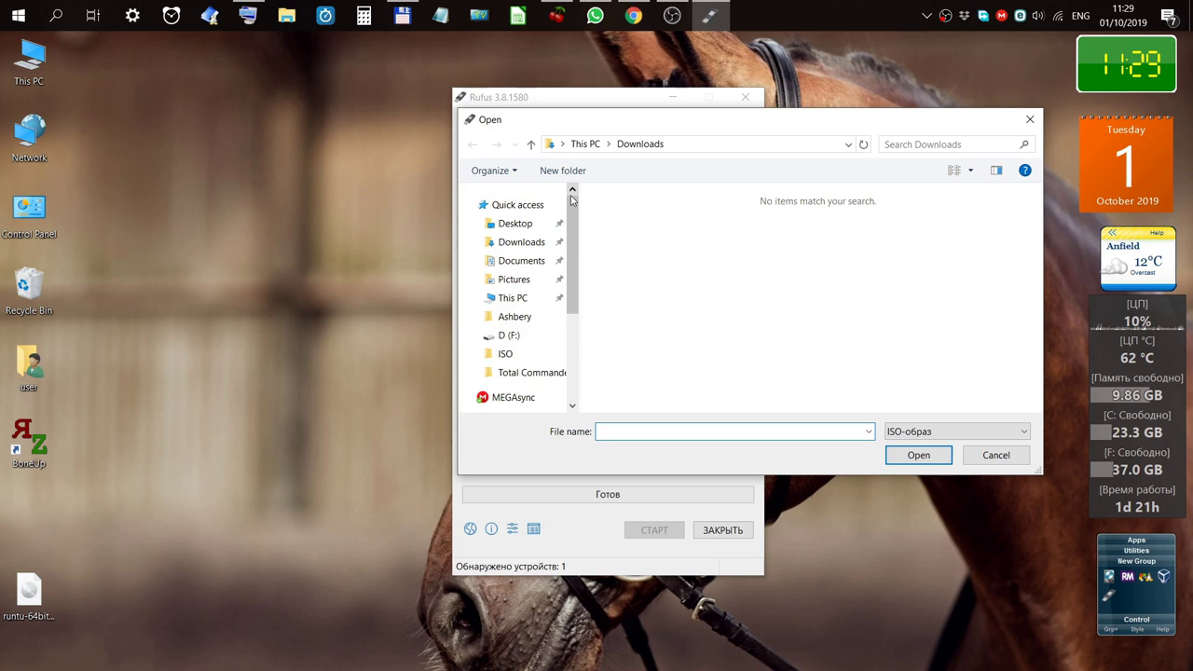
pyautogui.click(515, 224)
pyautogui.click(640, 252)
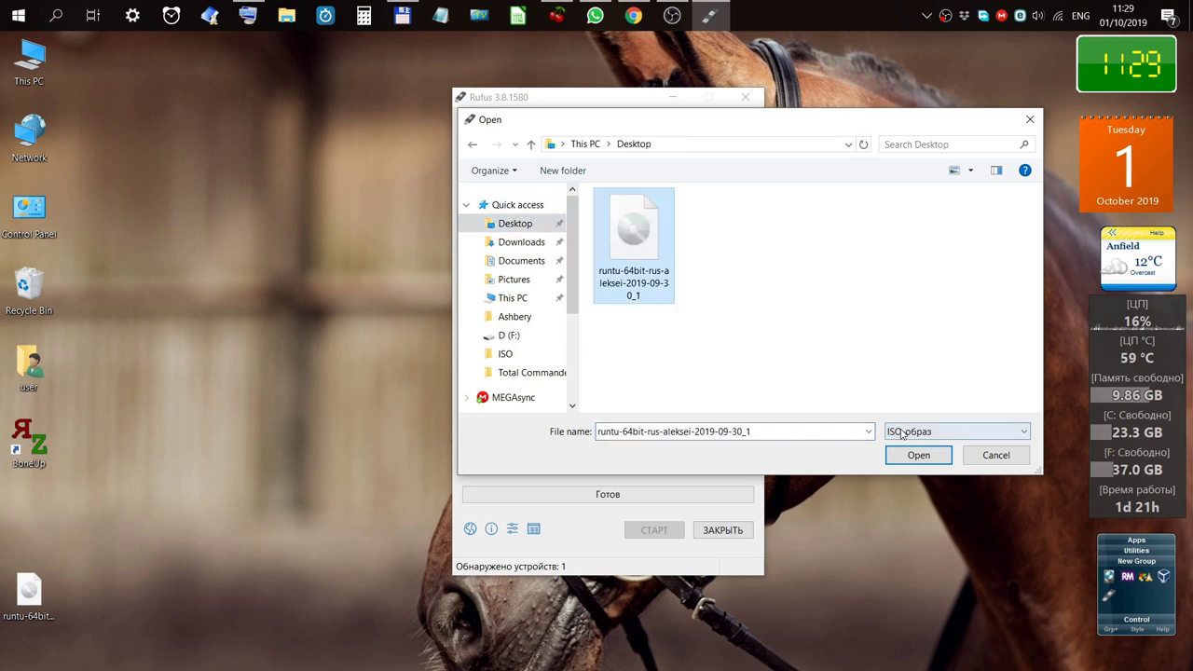
pyautogui.click(918, 455)
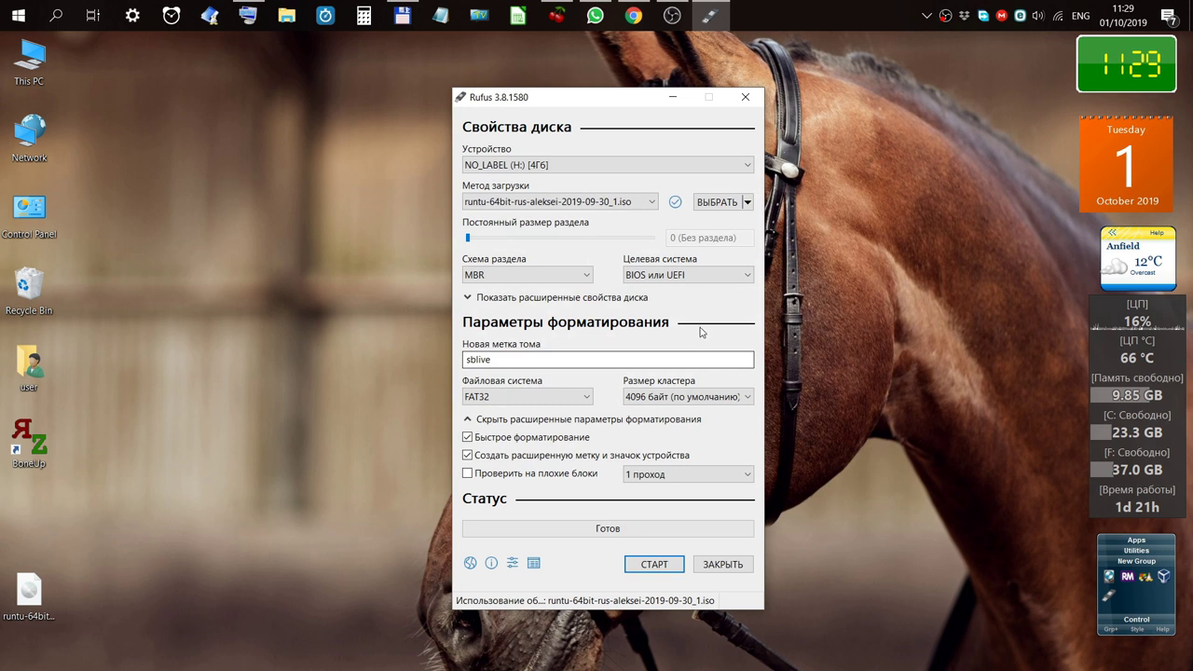
# Set the partition scheme of the bootable USB drive to GPT
pyautogui.click(573, 275)
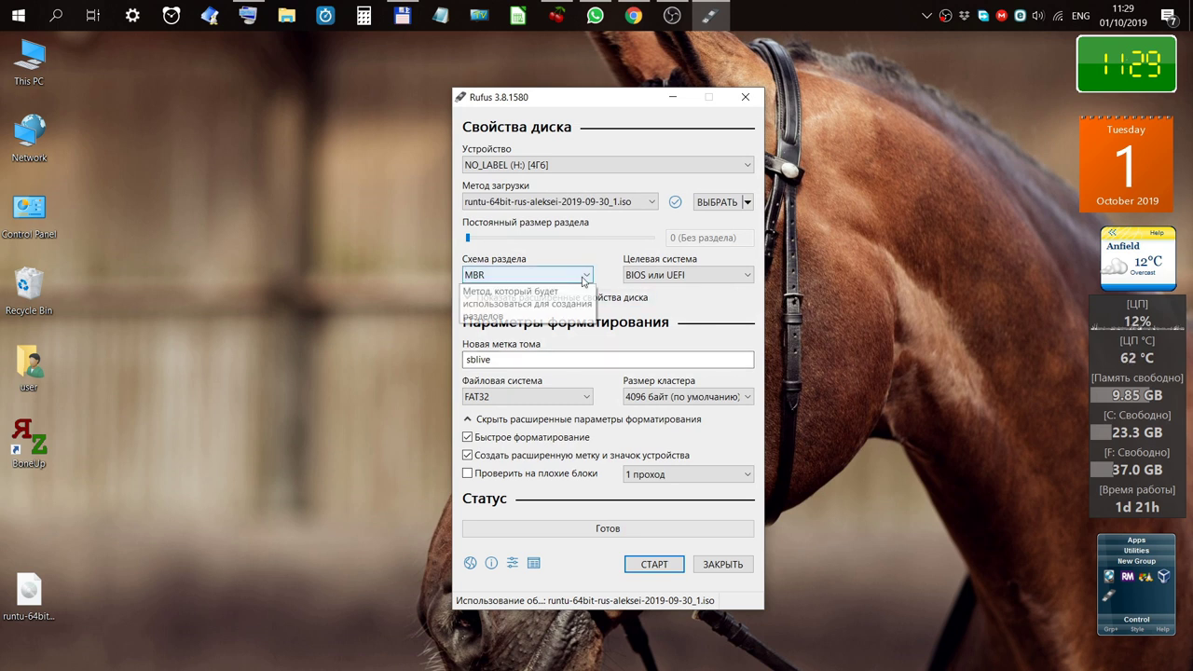
pyautogui.click(607, 257)
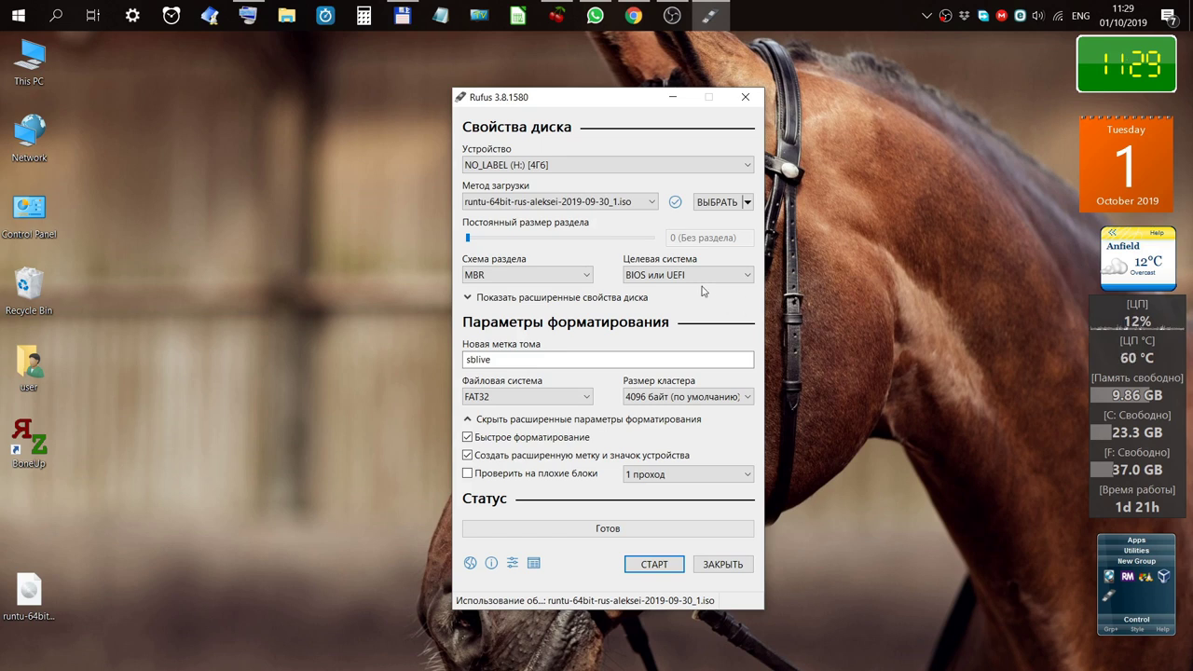
pyautogui.click(593, 274)
pyautogui.click(584, 303)
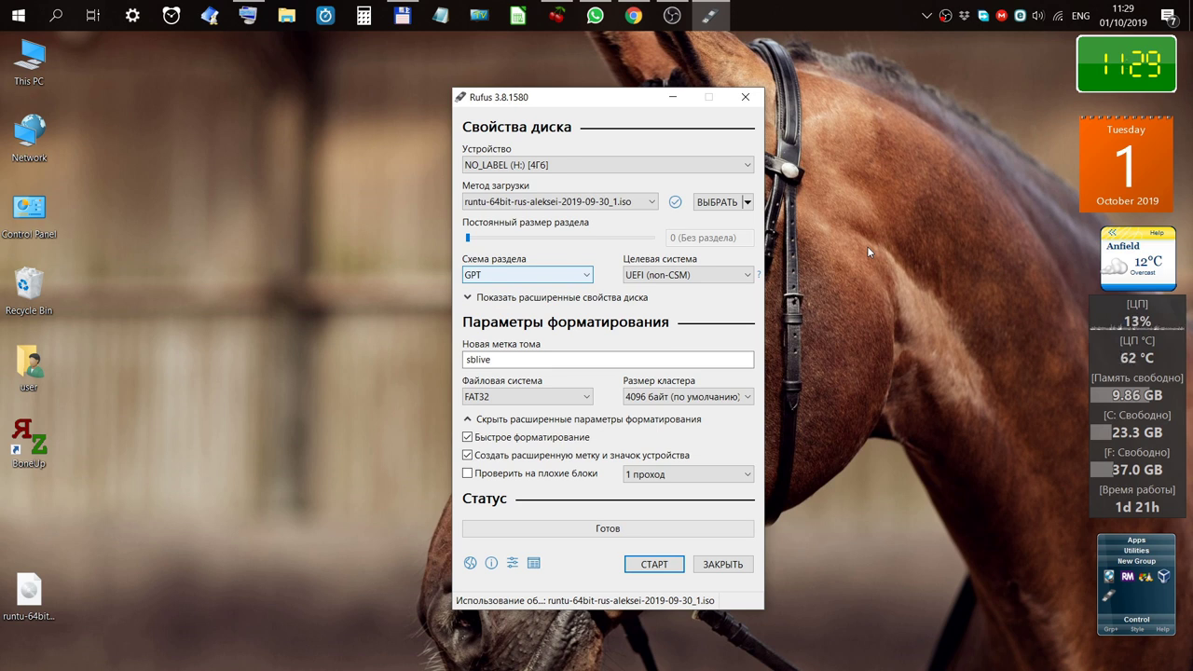
pyautogui.click(589, 277)
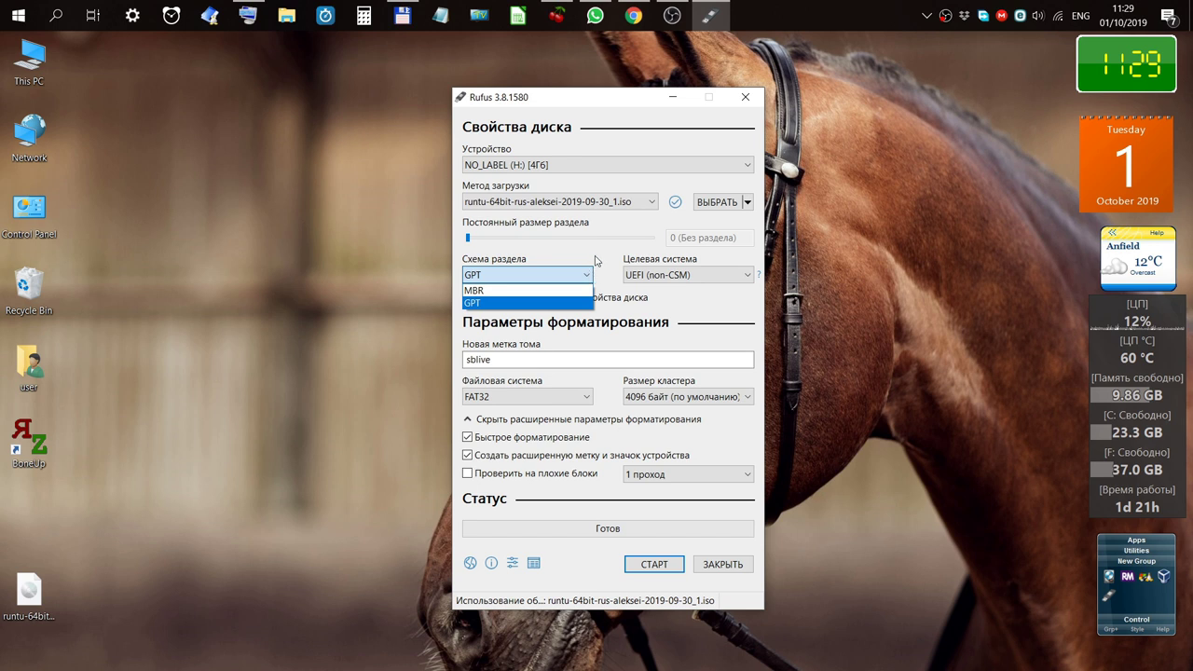
pyautogui.click(637, 227)
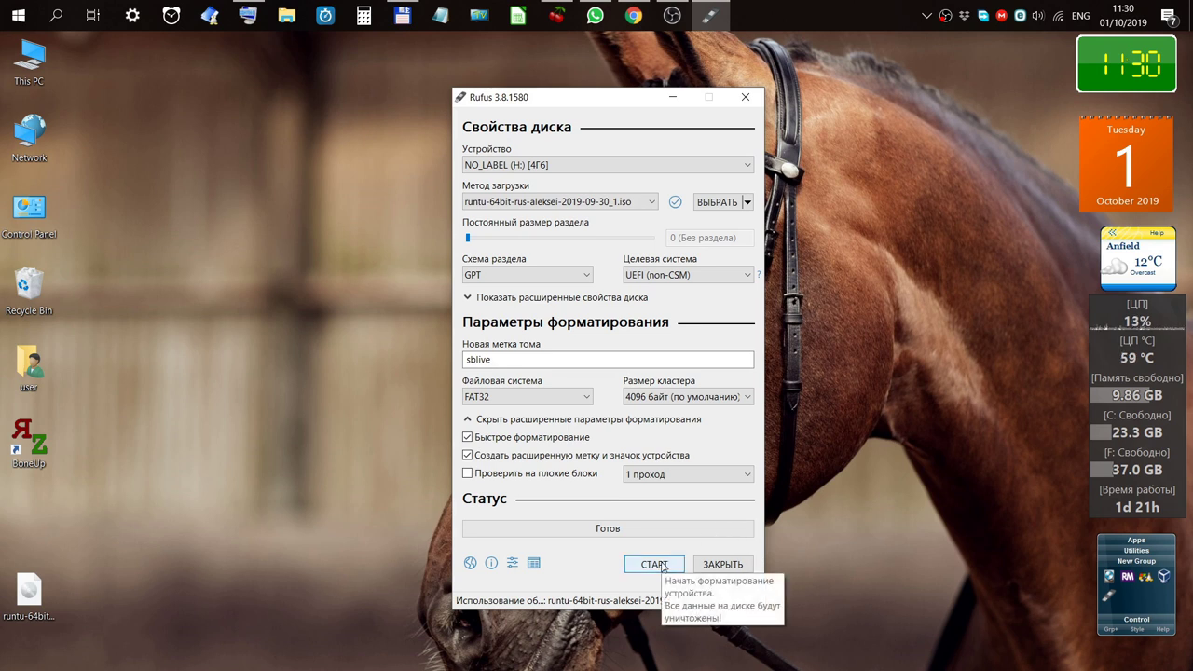
# Start writing the image in the recommended ISO mode and accept erasing all data on the NO_LABEL (H:) drive
pyautogui.click(655, 565)
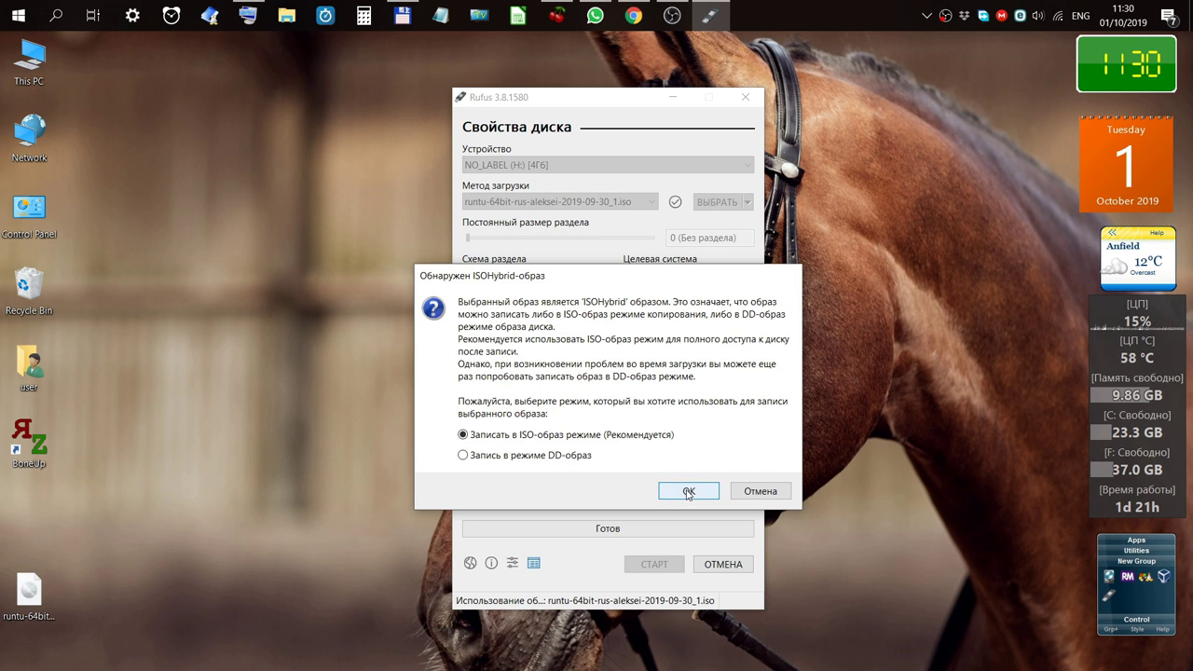
pyautogui.click(688, 492)
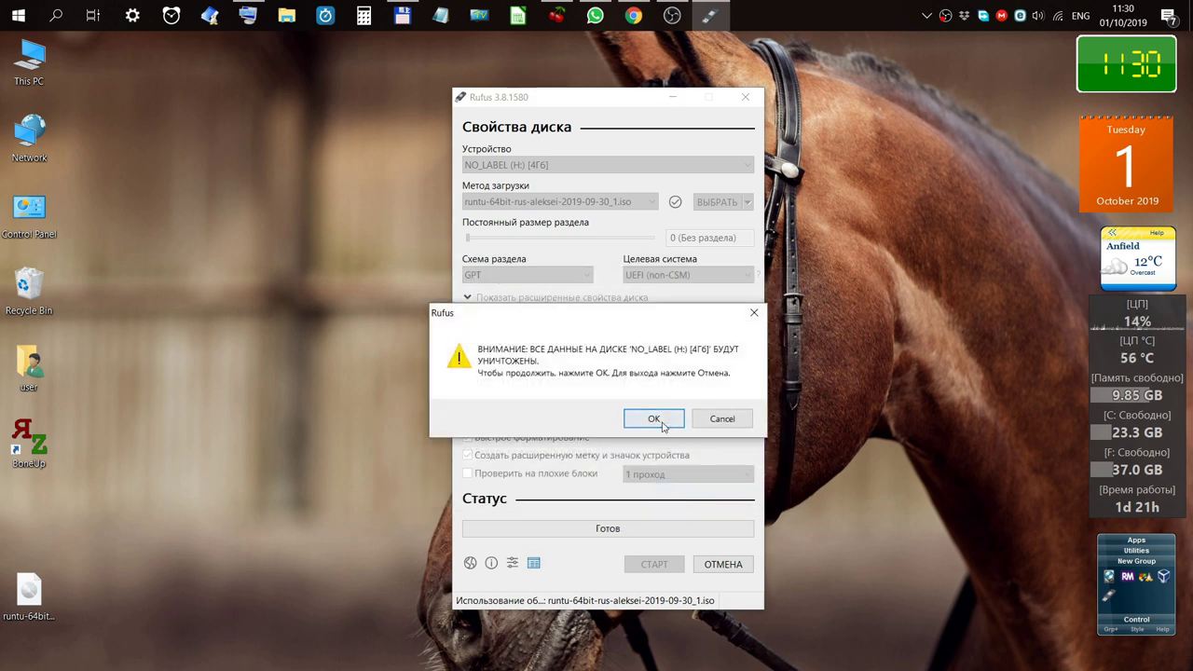
pyautogui.click(657, 419)
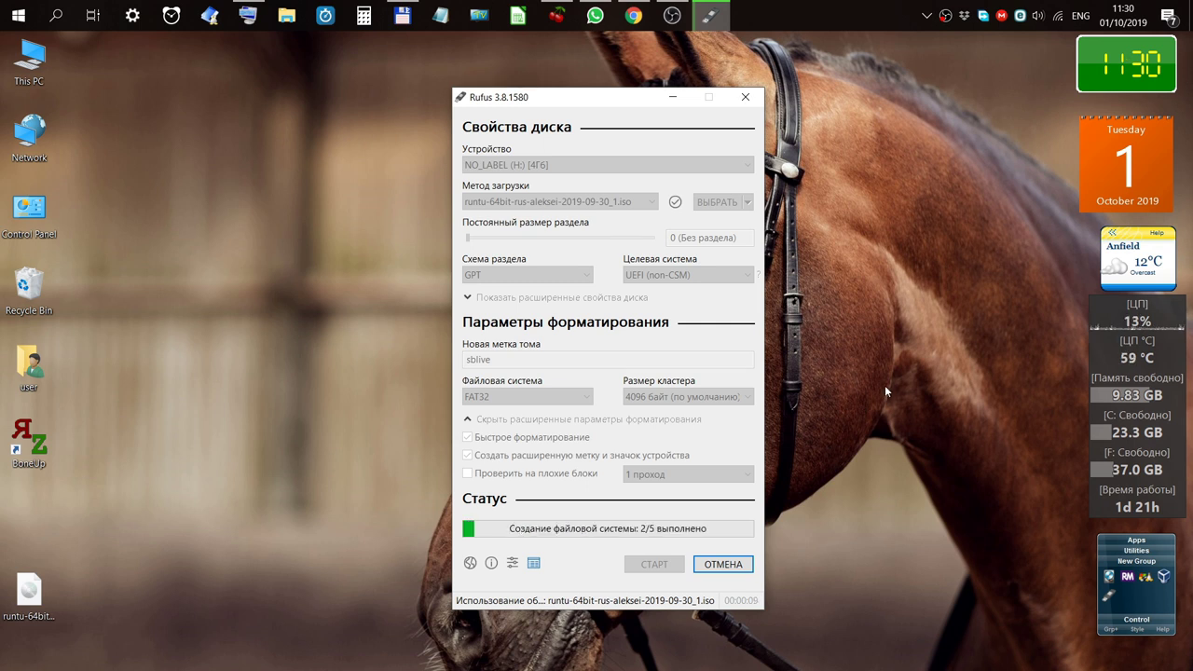
pyautogui.rightClick(946, 17)
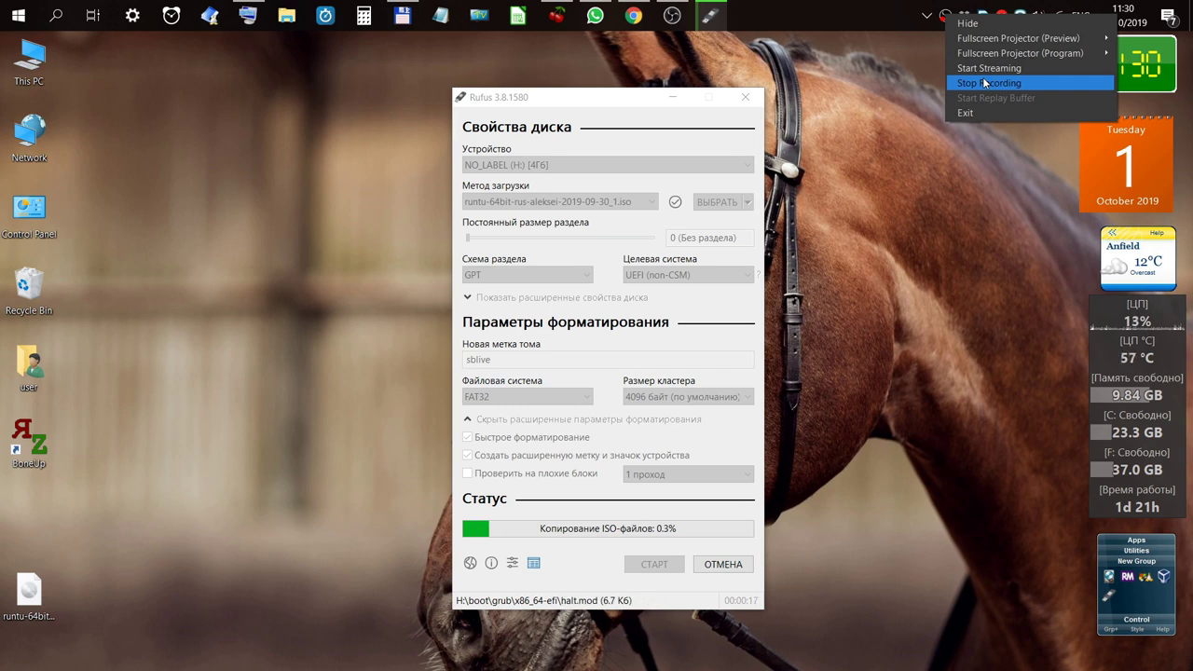
pyautogui.click(984, 81)
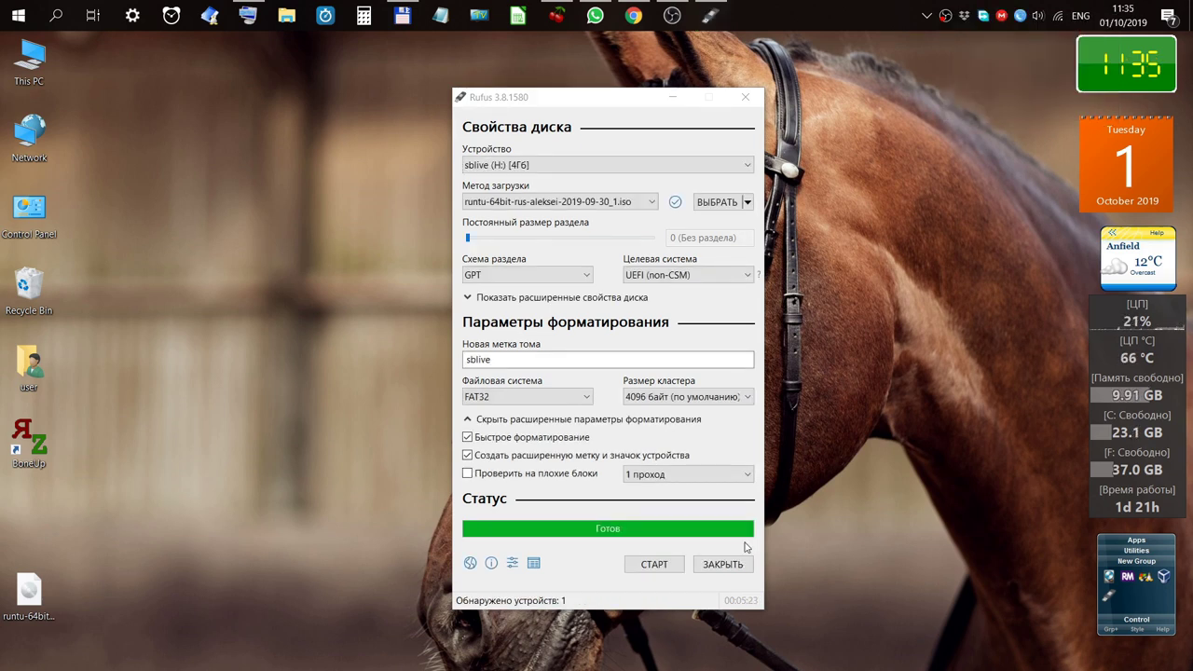
# Close Rufus and switch to Total Commander, enlarged to full screen, with the contents of drive H: listed
pyautogui.click(722, 564)
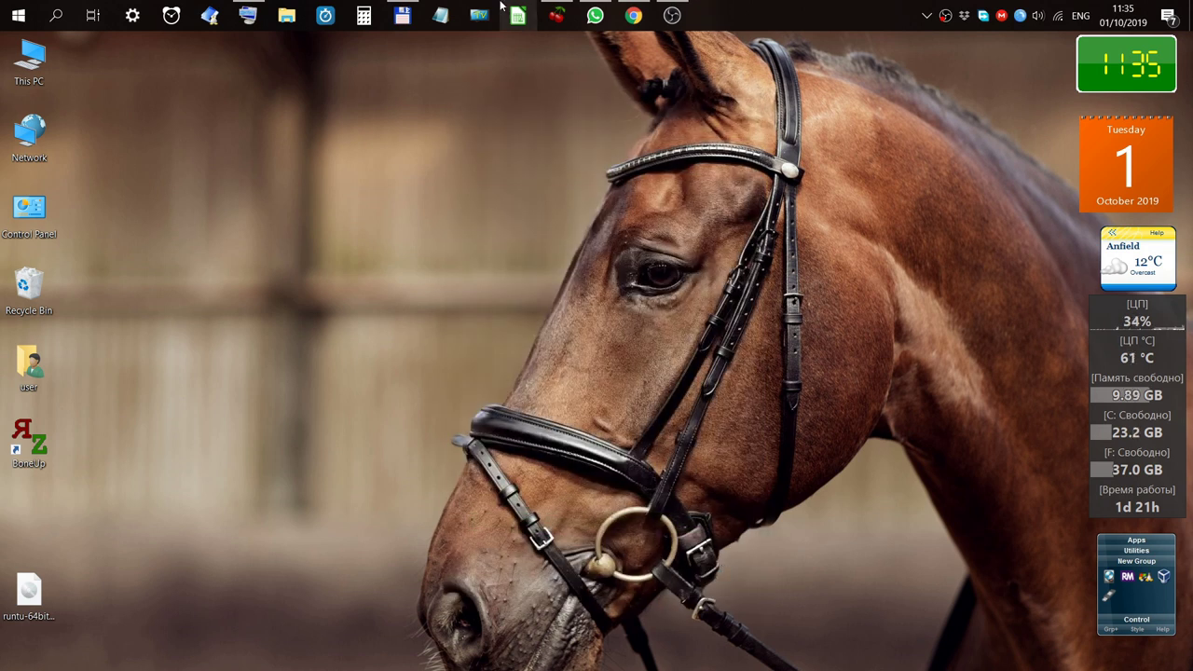
pyautogui.click(402, 18)
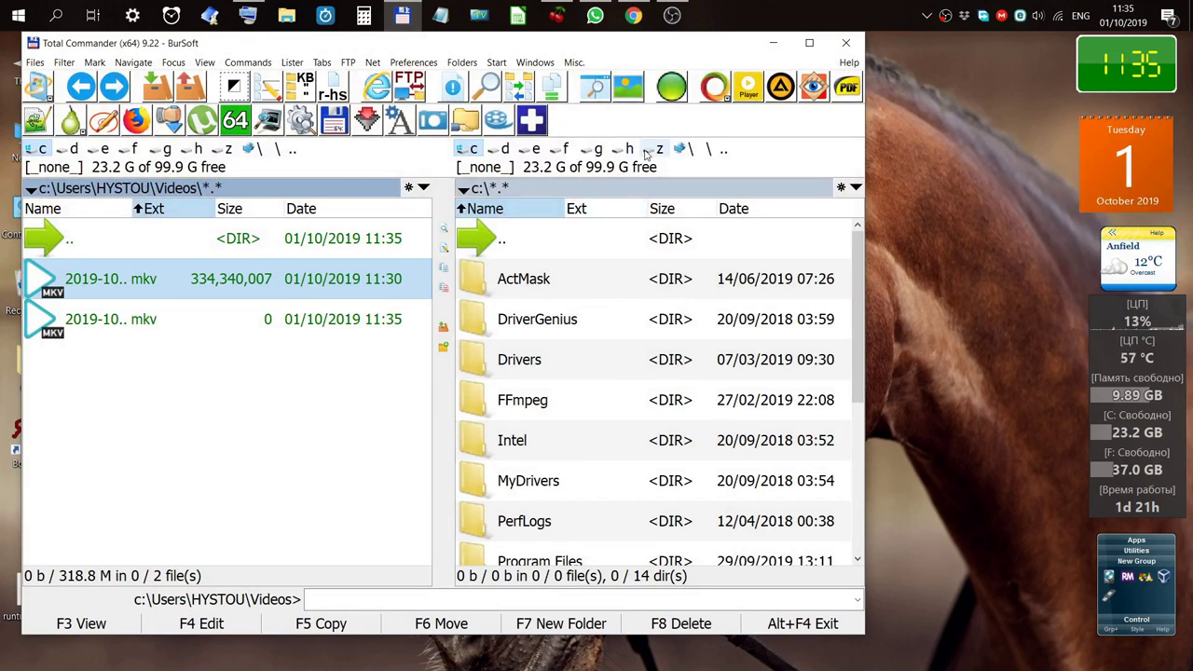
pyautogui.click(653, 152)
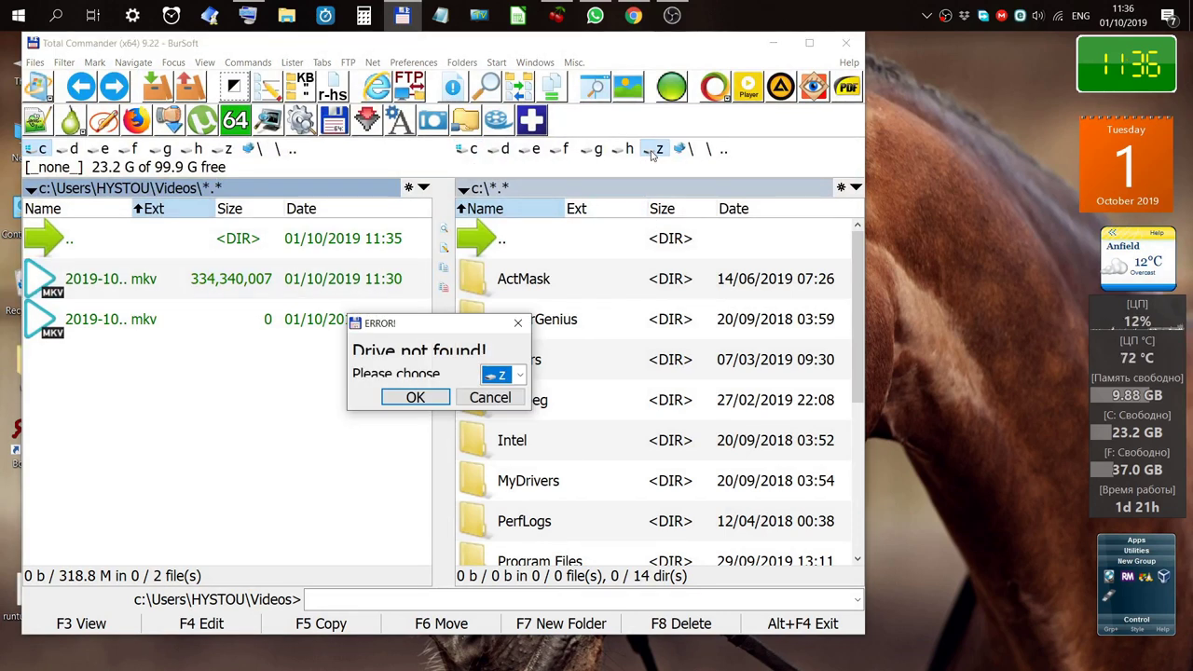
pyautogui.click(501, 401)
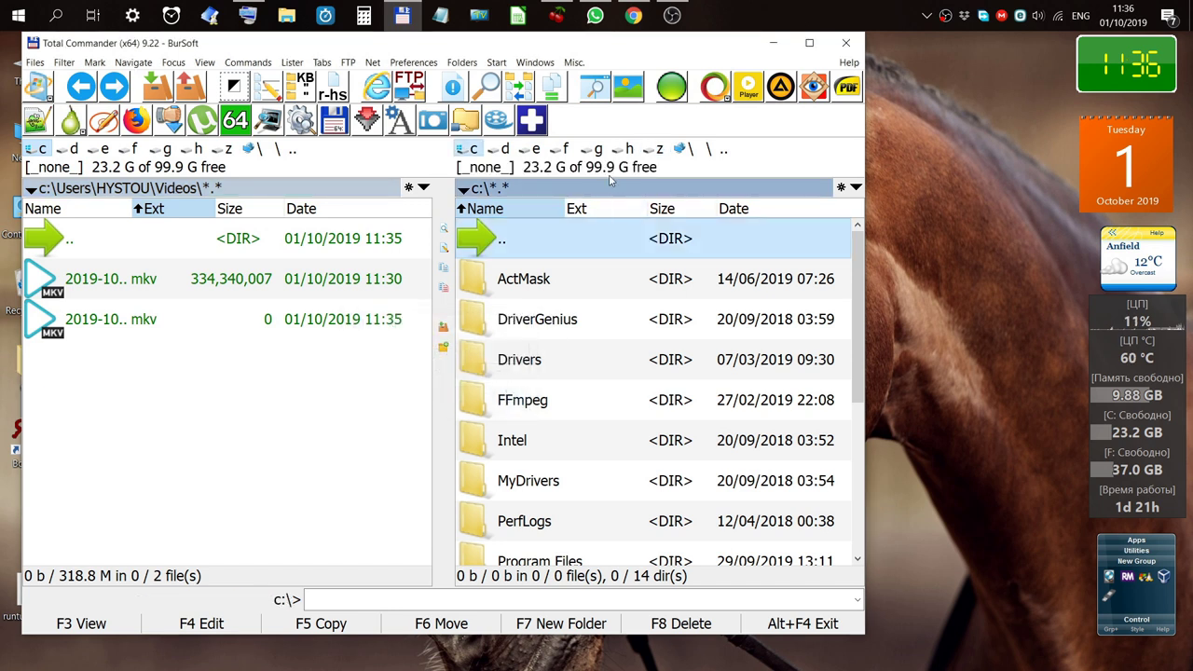
pyautogui.click(625, 151)
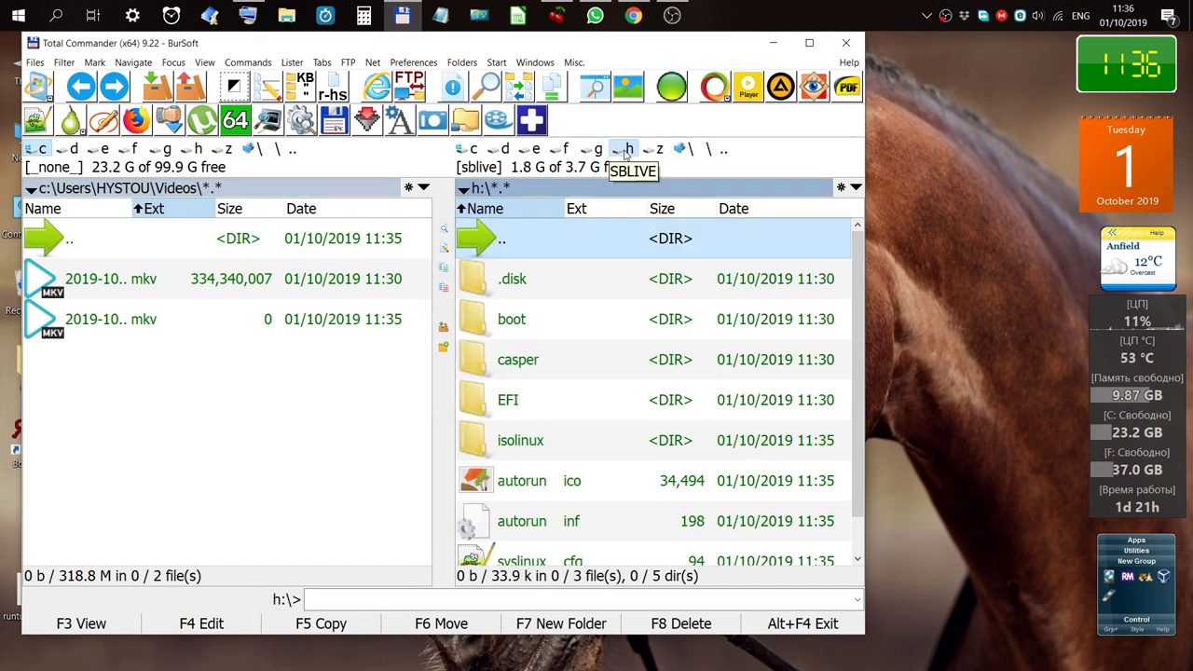
pyautogui.click(807, 48)
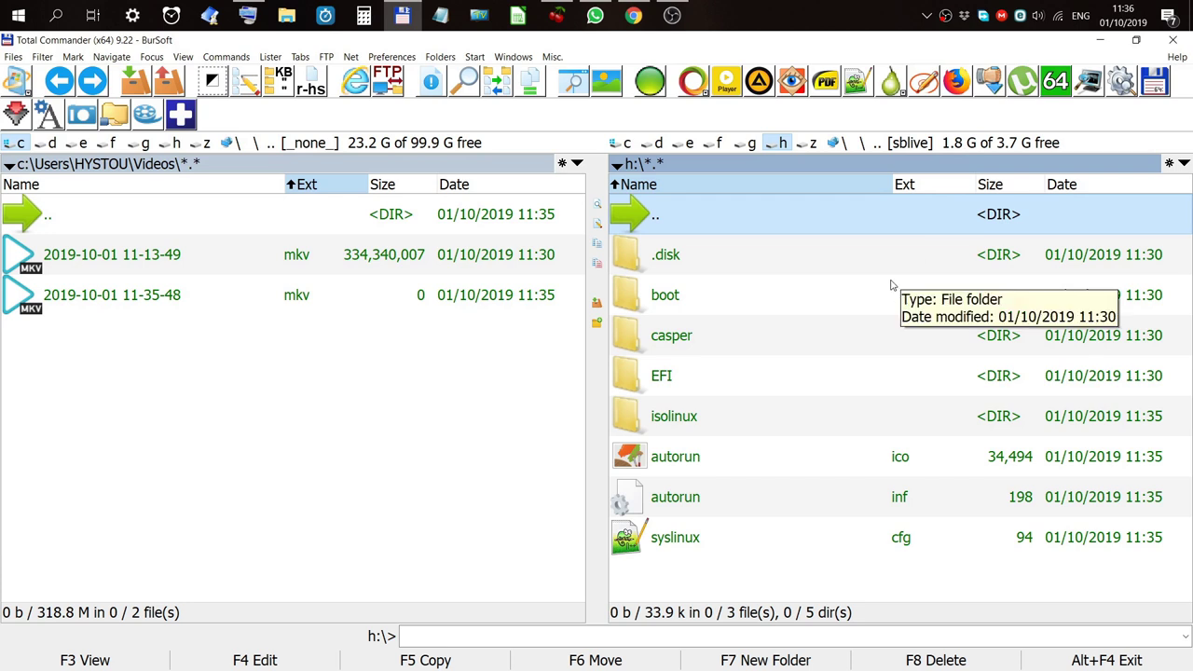
# Mark all files and folders on drive H: to check their total, and close Total Commander
pyautogui.click(820, 434)
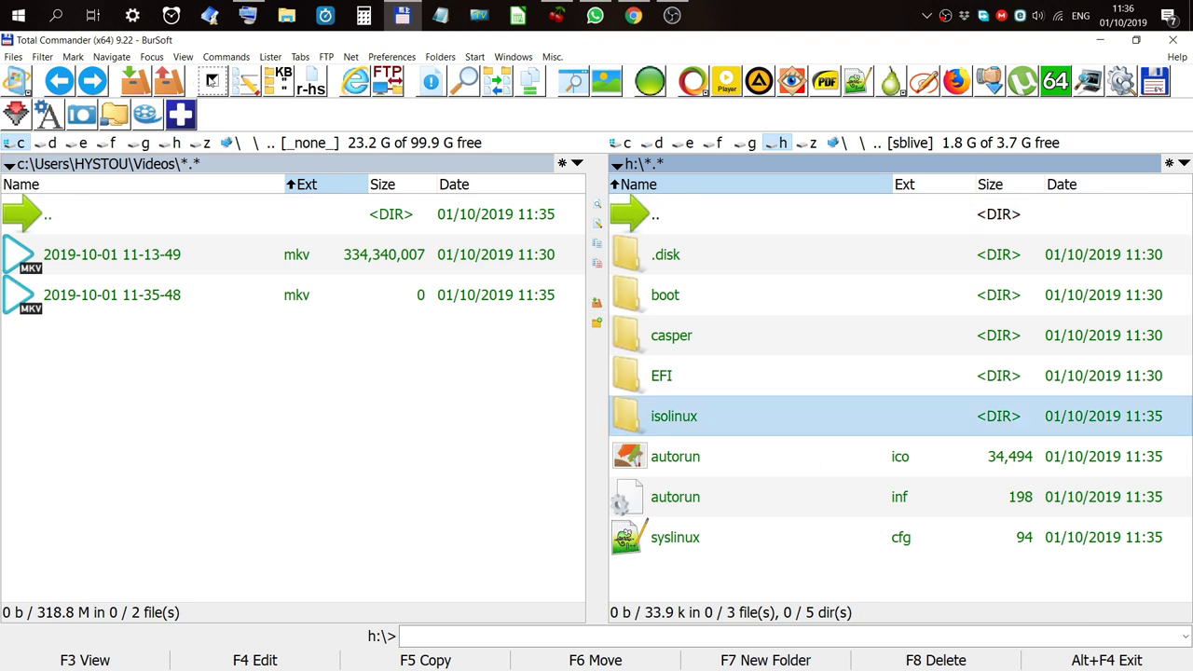
pyautogui.click(212, 81)
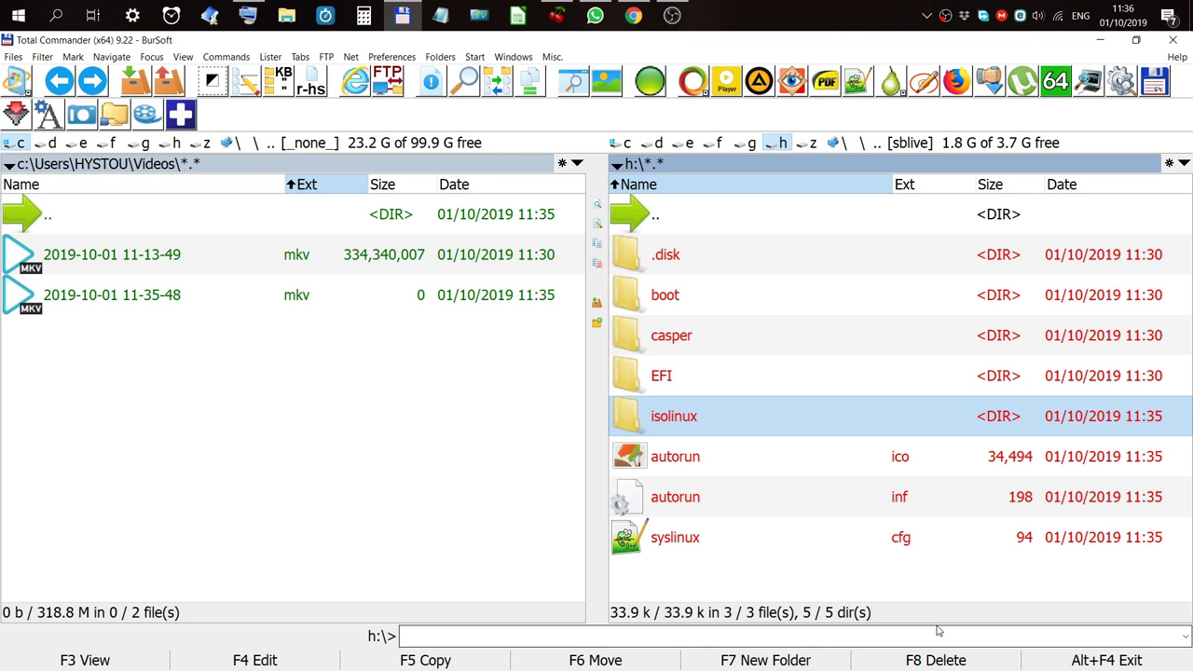
pyautogui.click(1174, 41)
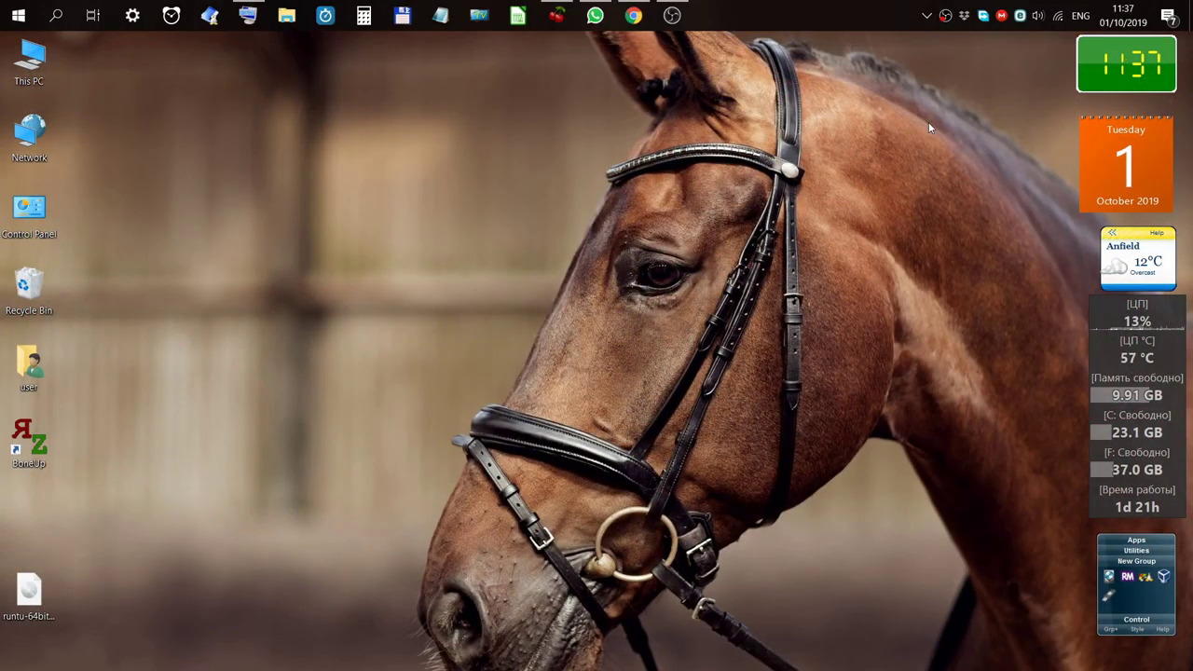
# Look over the Windows programs: preview CherryTree and WhatsApp, view the parom.tv player and browse the pinned app tiles
pyautogui.moveTo(672, 17)
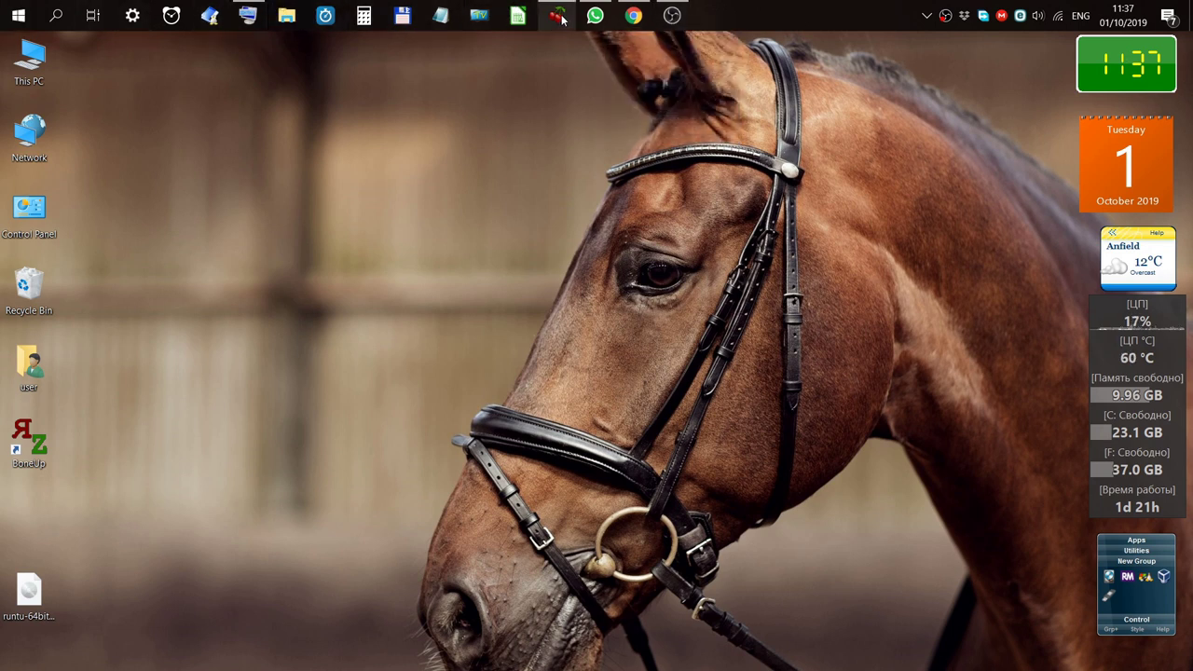
pyautogui.moveTo(560, 19)
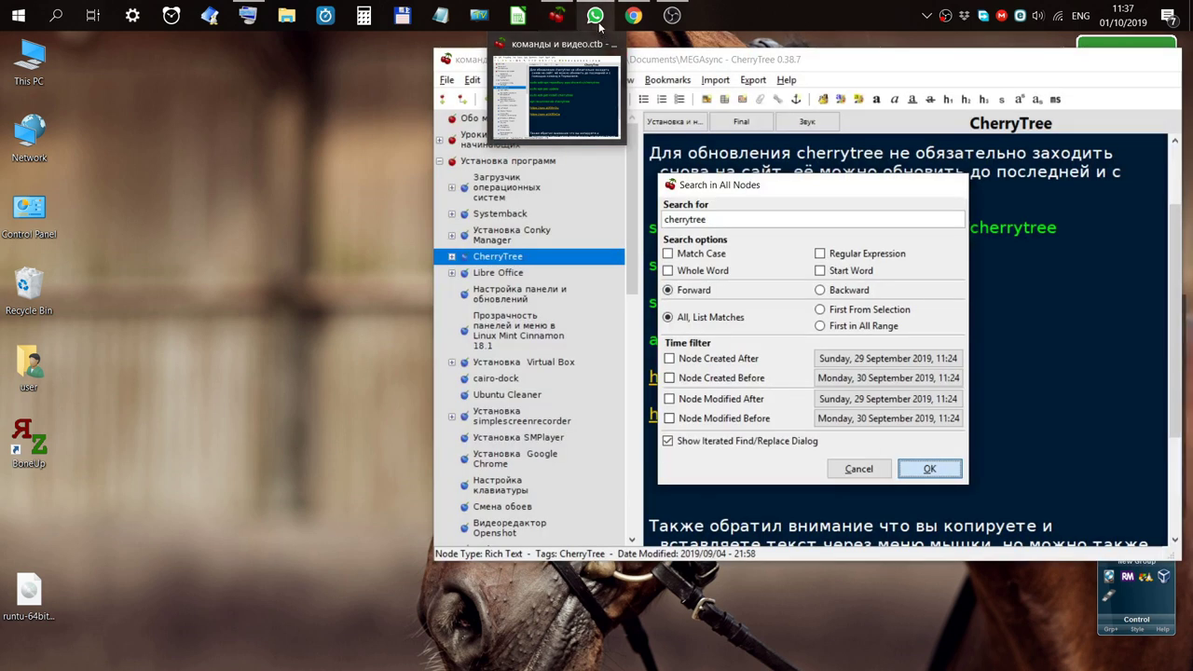
pyautogui.moveTo(599, 27)
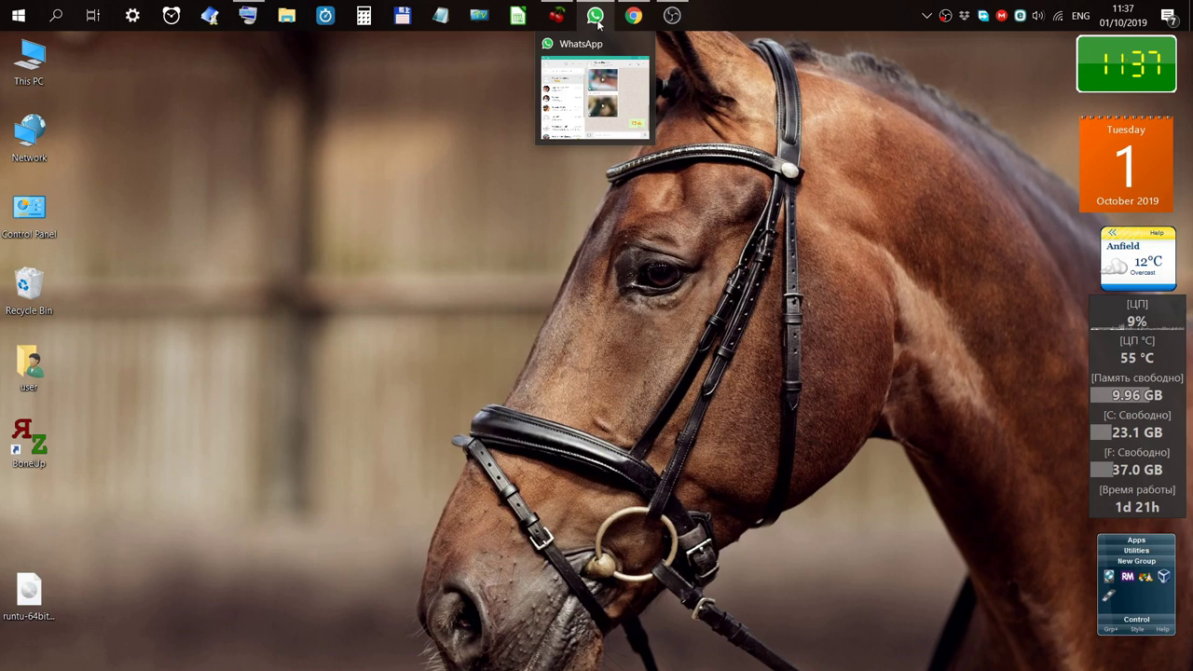
pyautogui.click(479, 15)
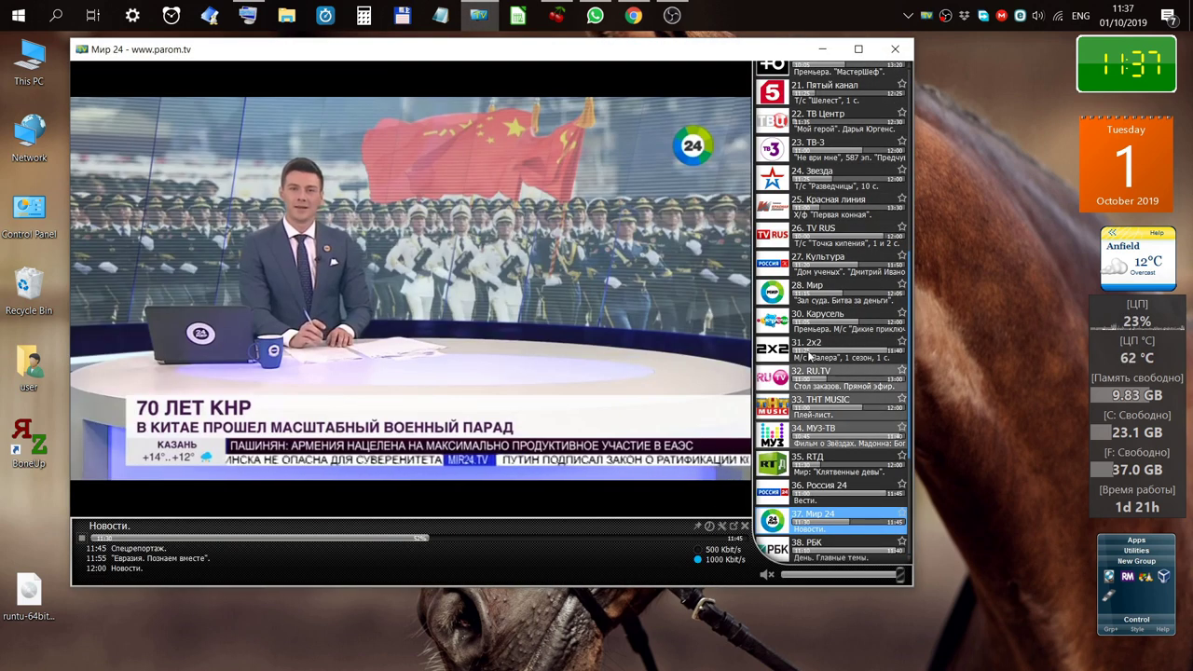
pyautogui.click(895, 52)
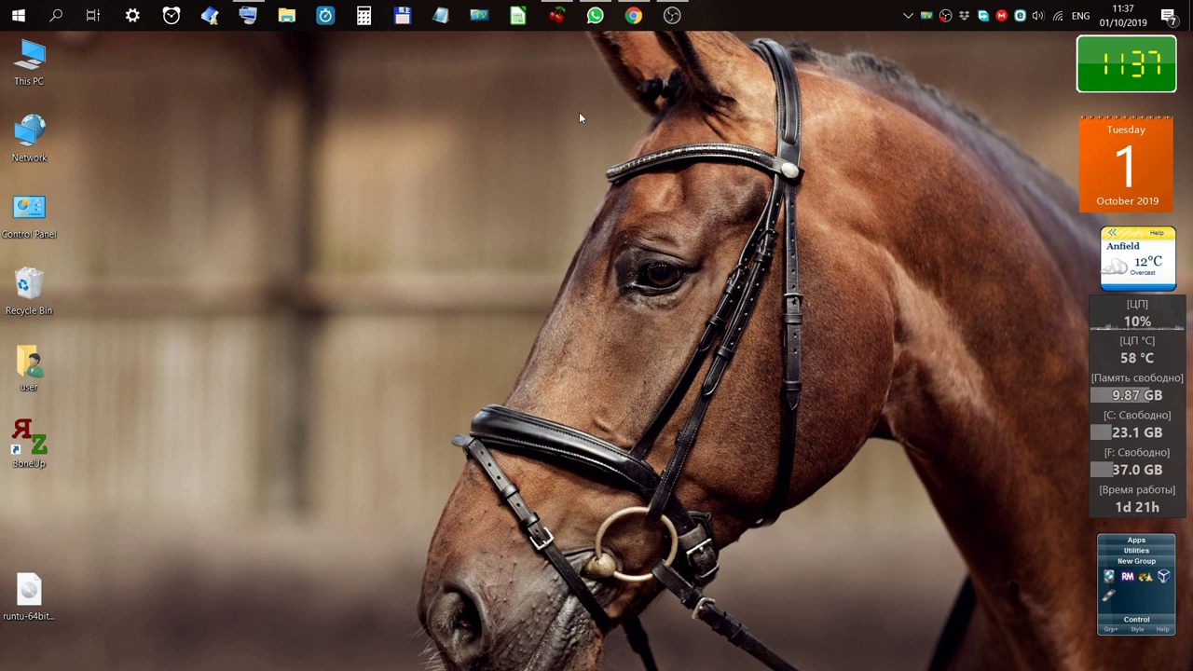
pyautogui.click(22, 17)
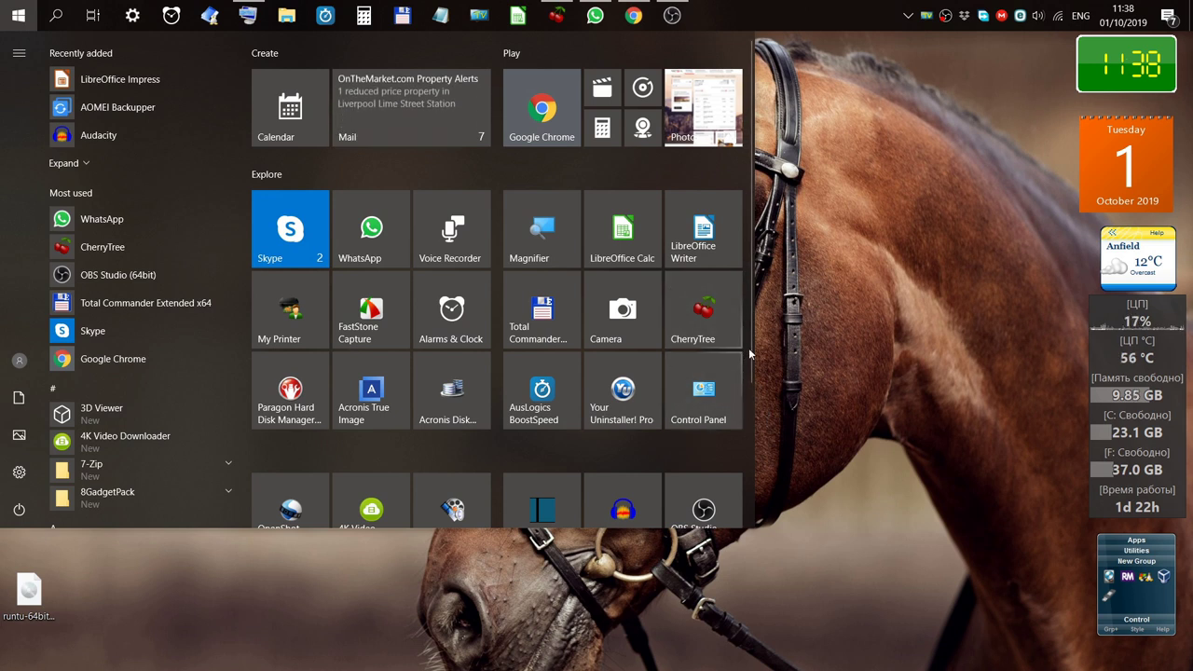
pyautogui.scroll(-3, 746, 363)
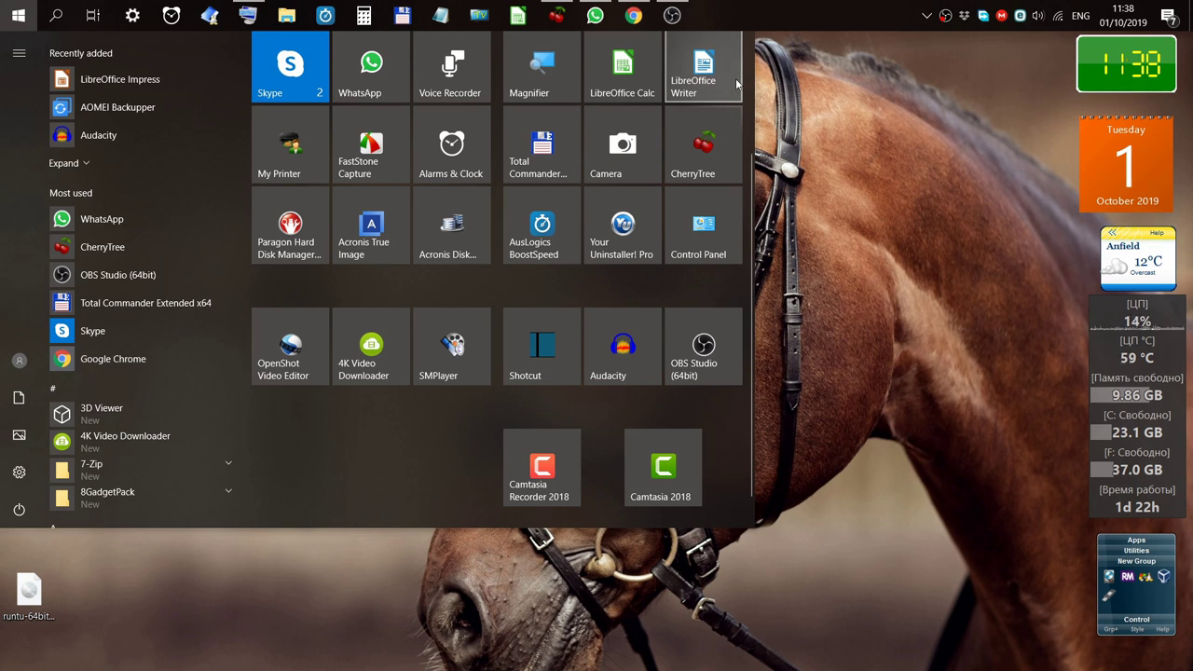
pyautogui.click(826, 153)
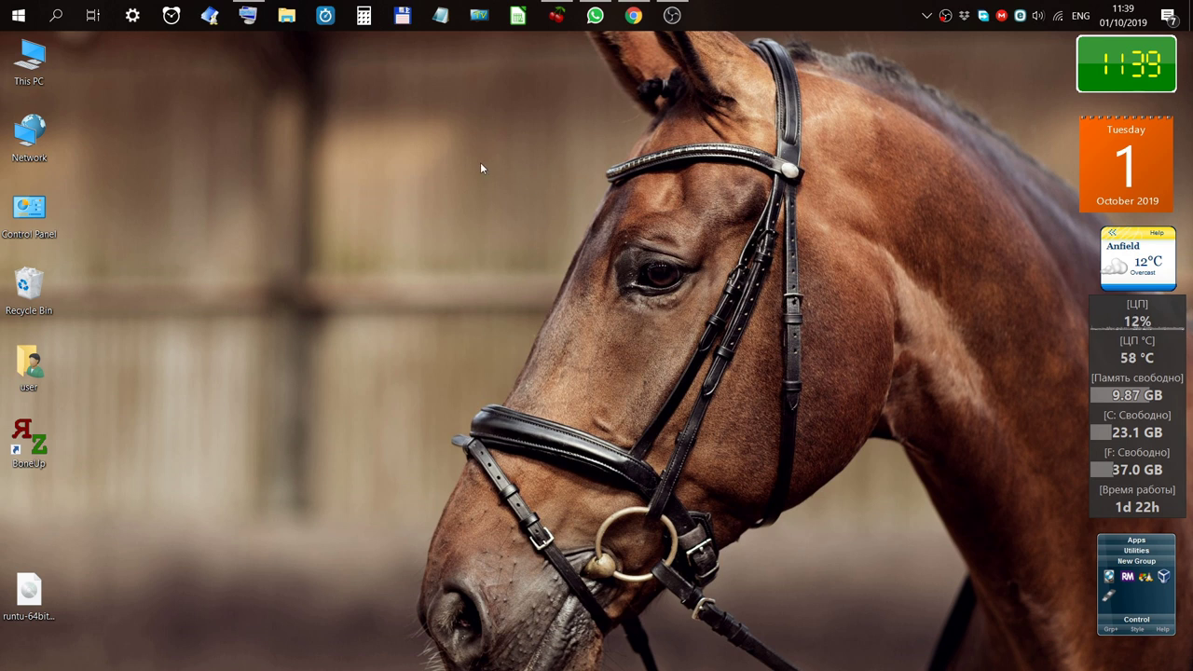
# Empty the Recycle Bin, permanently deleting all its items
pyautogui.rightClick(40, 287)
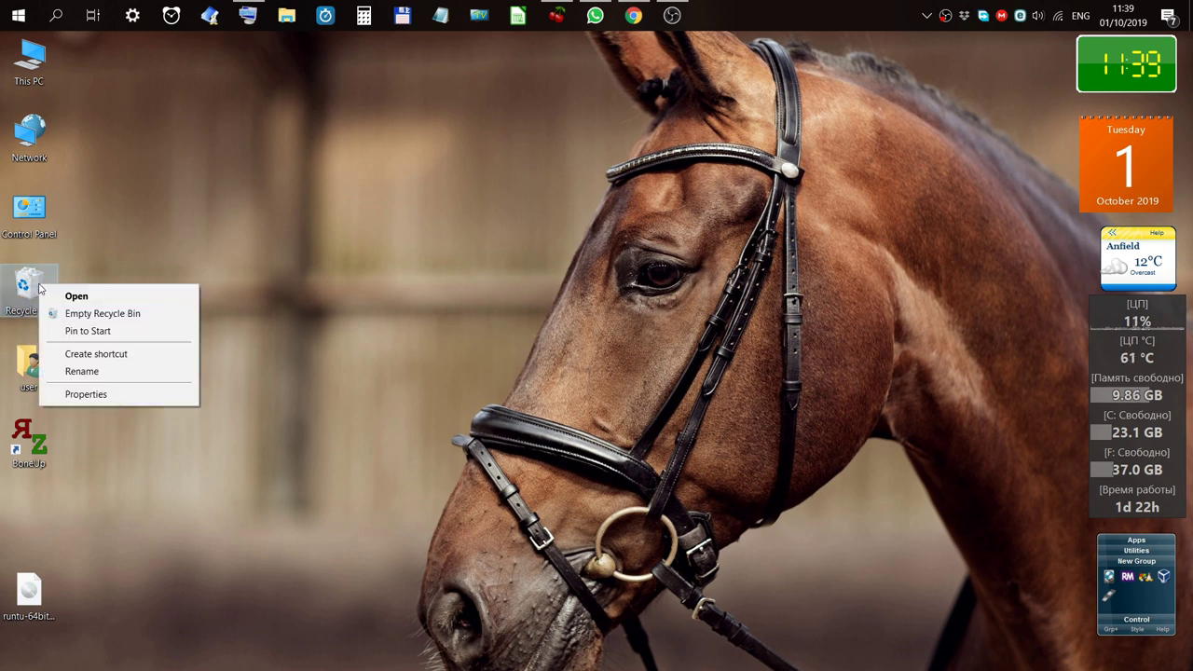
pyautogui.click(98, 315)
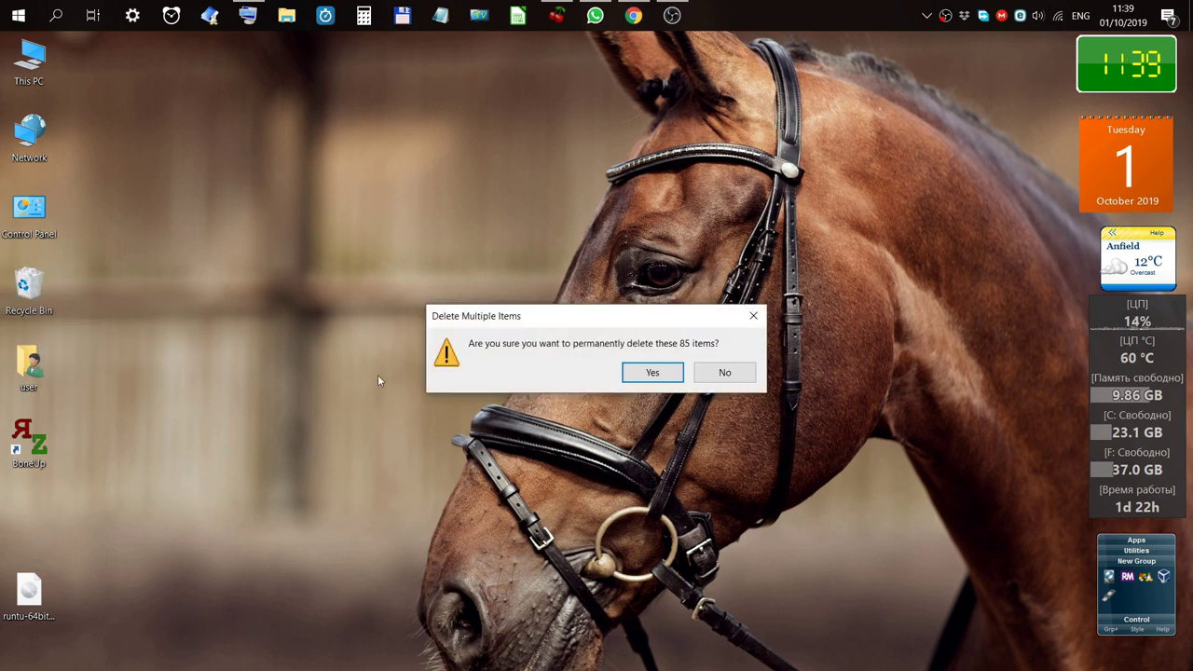
pyautogui.click(665, 371)
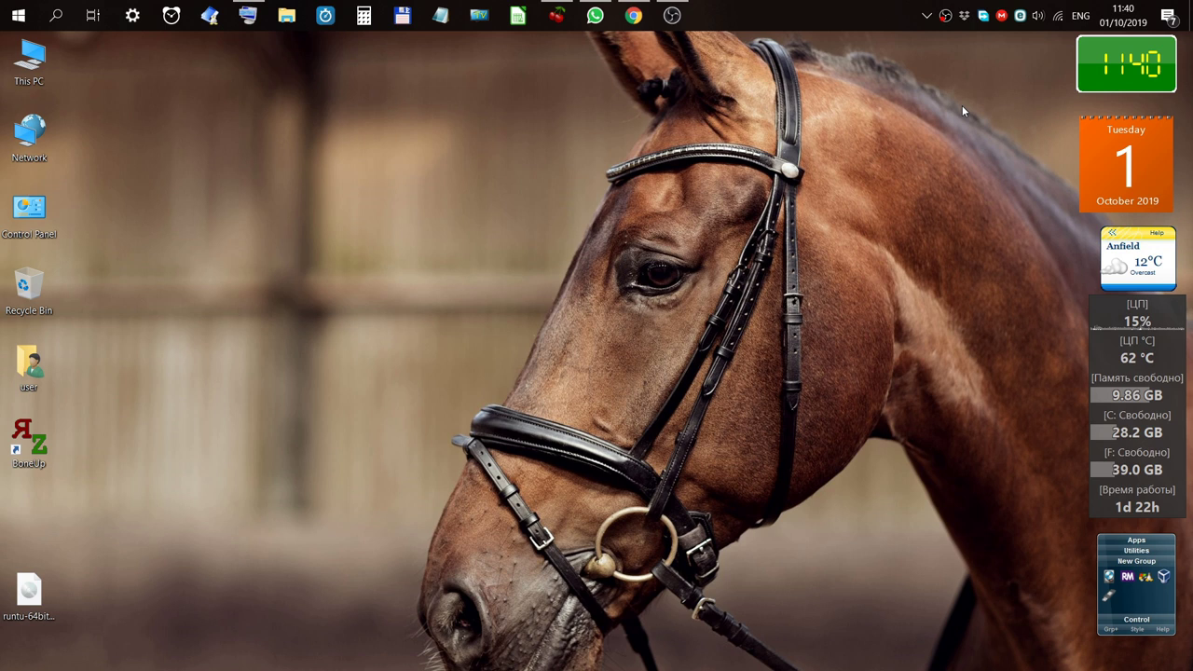
pyautogui.rightClick(945, 17)
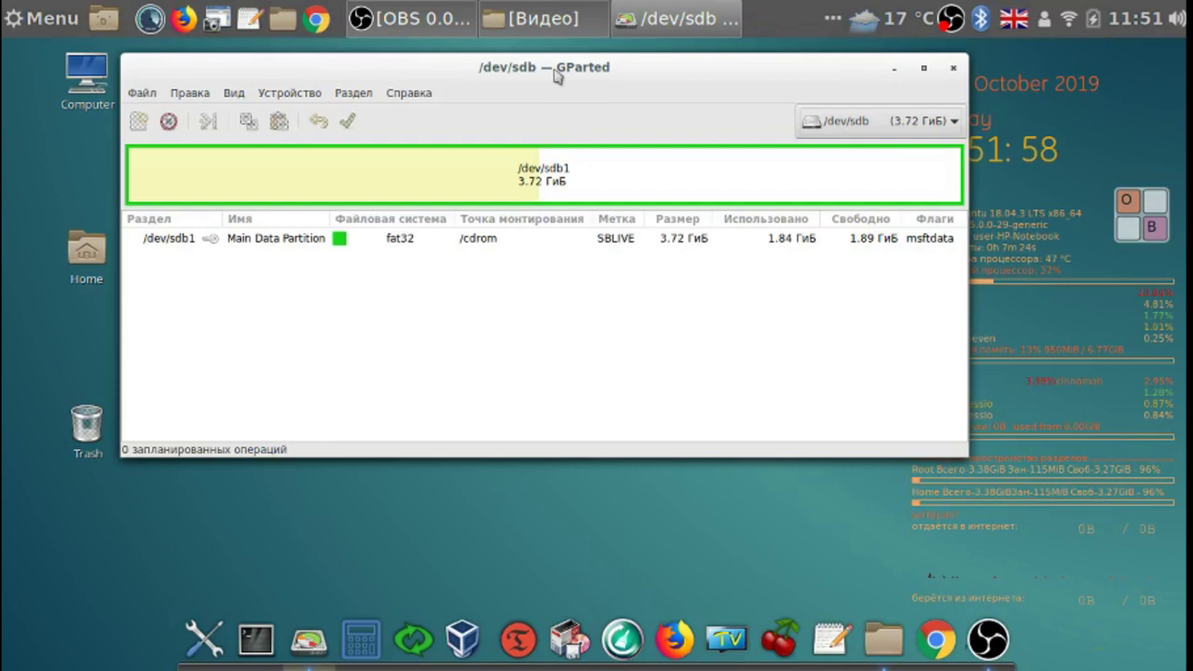
# Display the partitions of the 931.51 GiB disk /dev/sda in GParted and enlarge the window to show more of them
pyautogui.moveTo(434, 72); pyautogui.dragTo(337, 72)
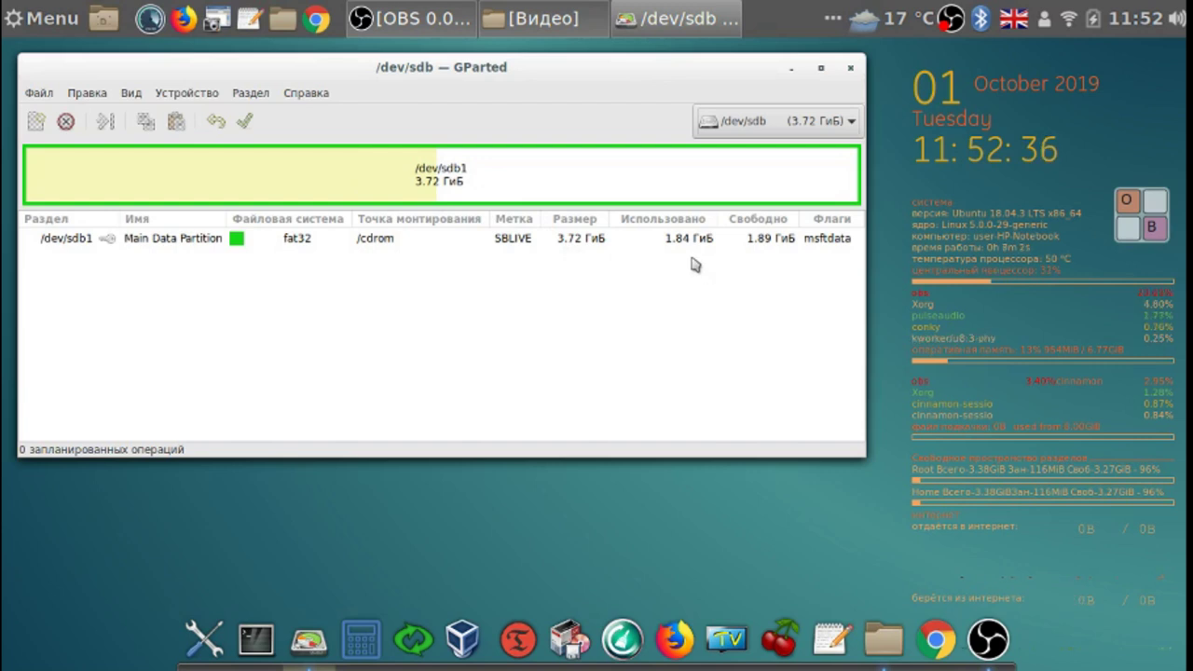
pyautogui.click(853, 122)
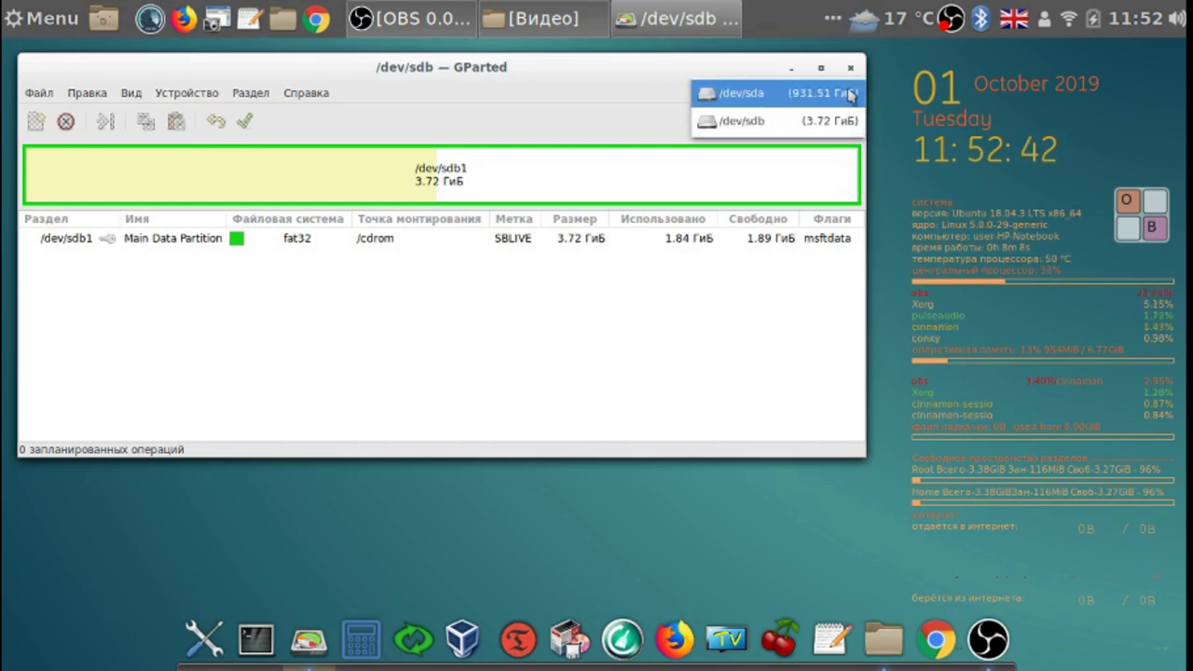
pyautogui.click(850, 95)
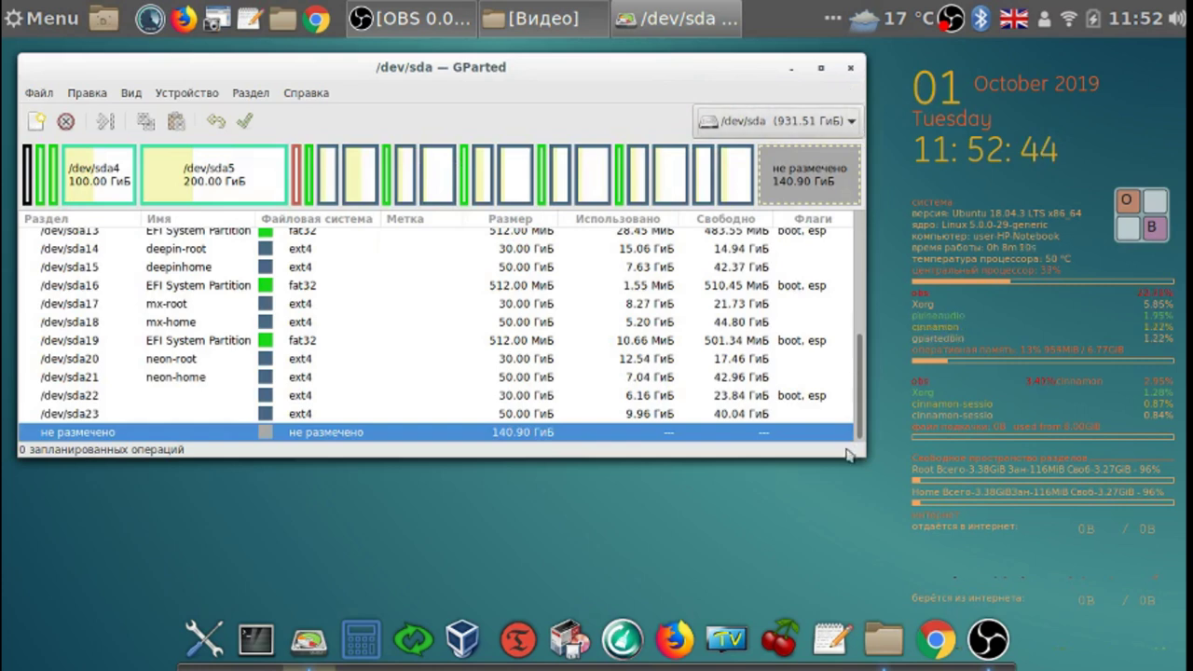
pyautogui.moveTo(867, 459); pyautogui.dragTo(900, 608)
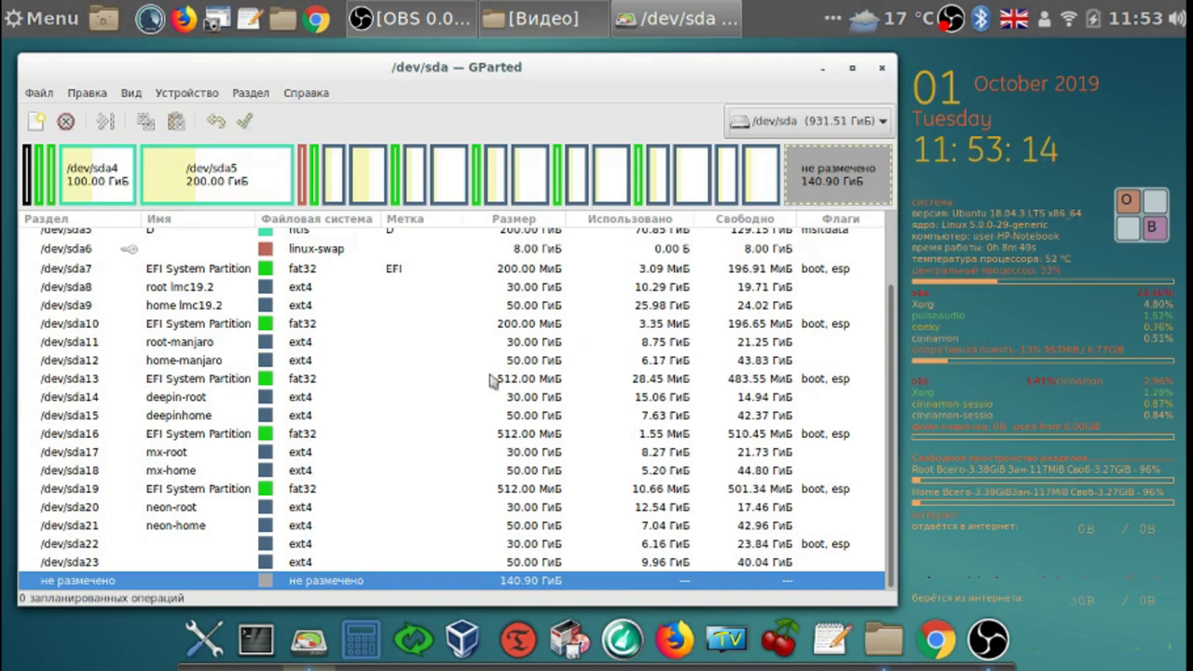
# Examine the ext4 partitions /dev/sda22 and /dev/sda23, comparing their sizes and used space
pyautogui.click(285, 548)
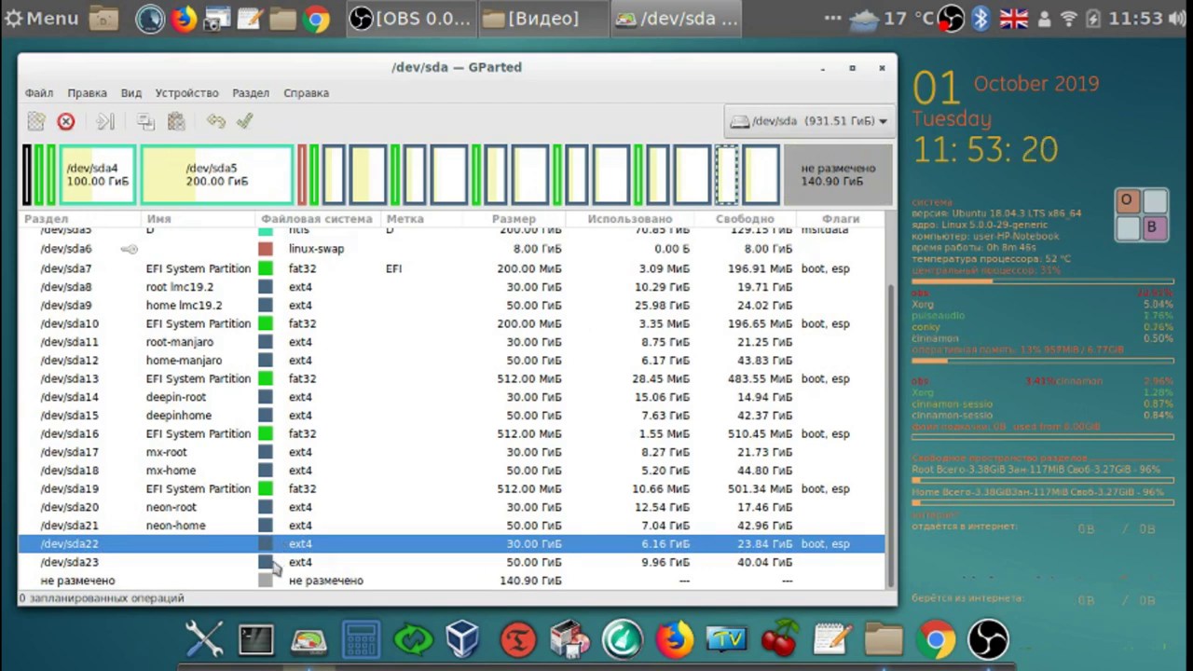
pyautogui.click(273, 566)
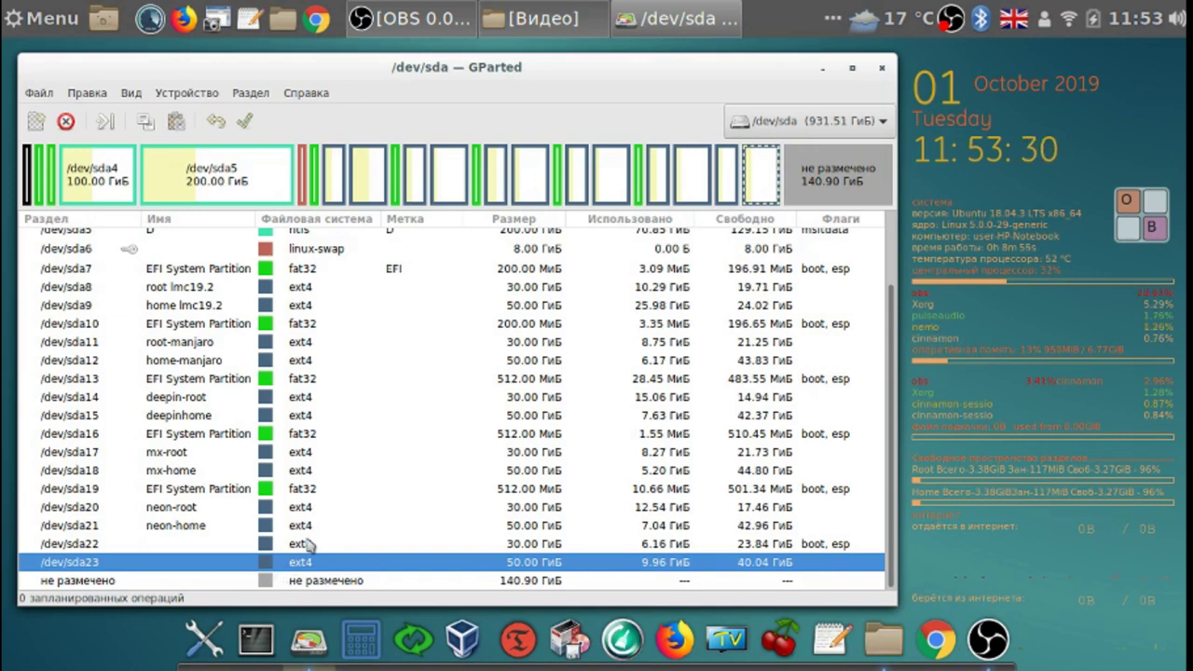
pyautogui.click(308, 546)
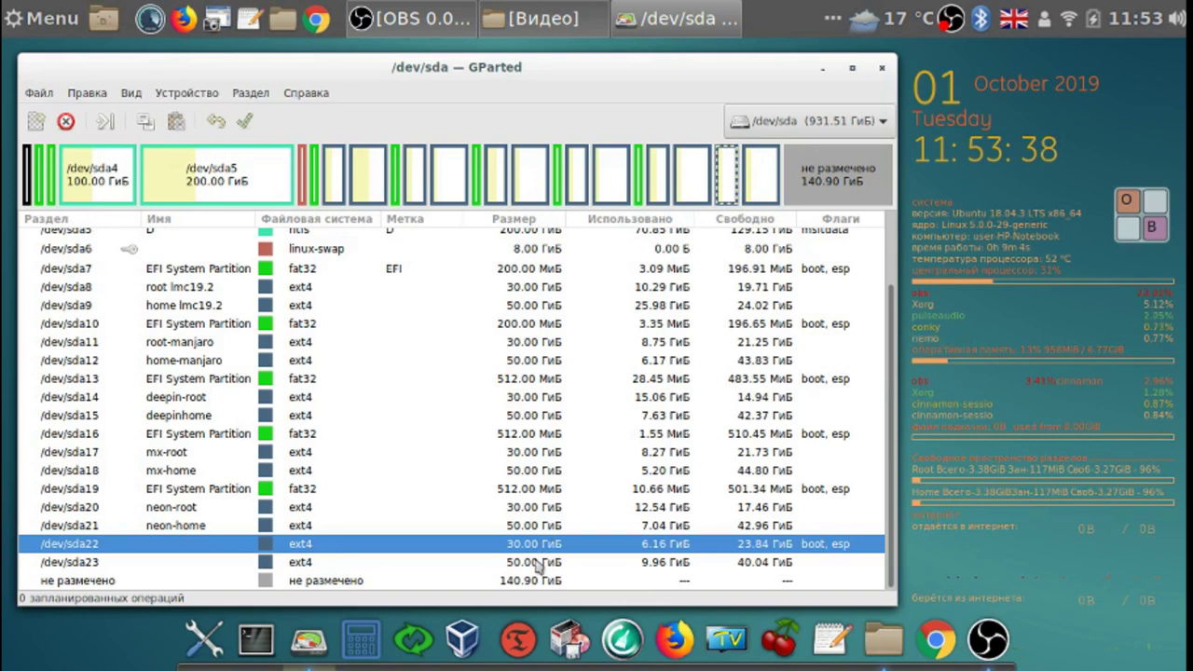
pyautogui.click(537, 564)
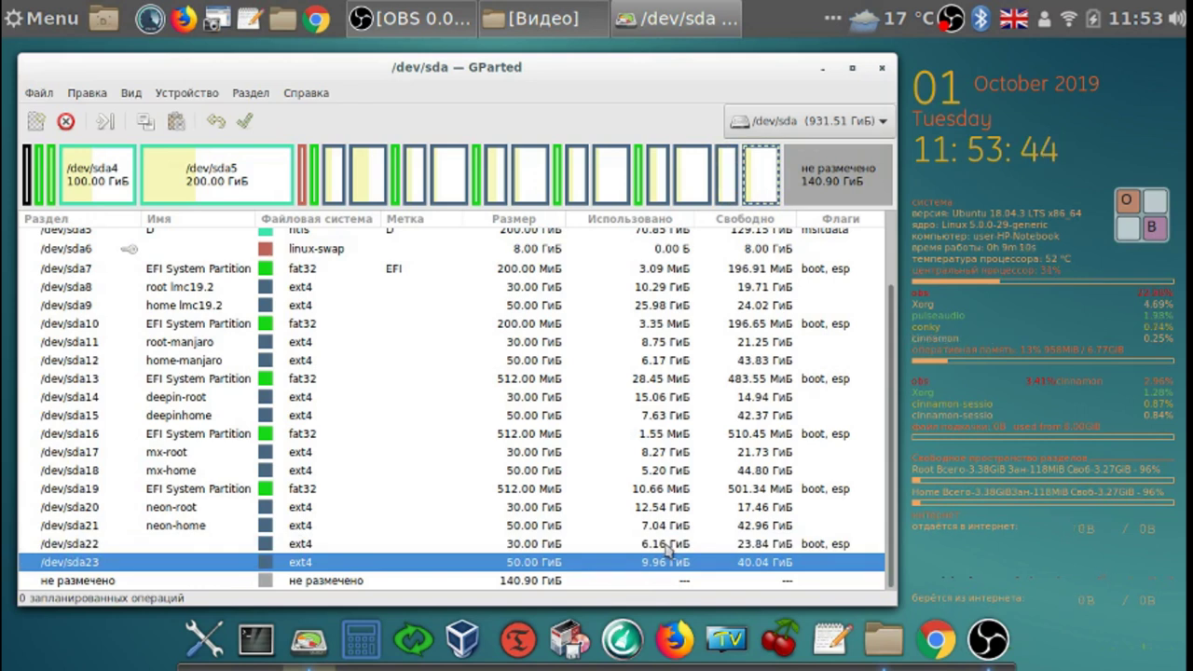
pyautogui.click(668, 548)
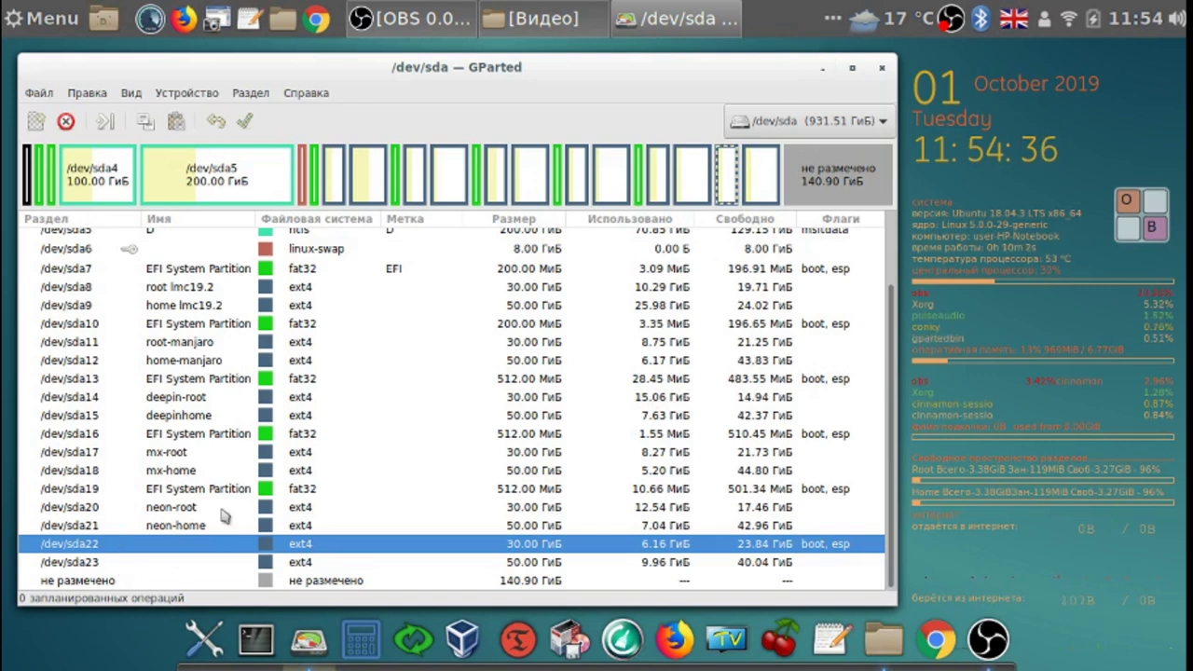
# Minimise GParted and launch Systemback, moving its window clear of the system monitor on the desktop
pyautogui.click(822, 68)
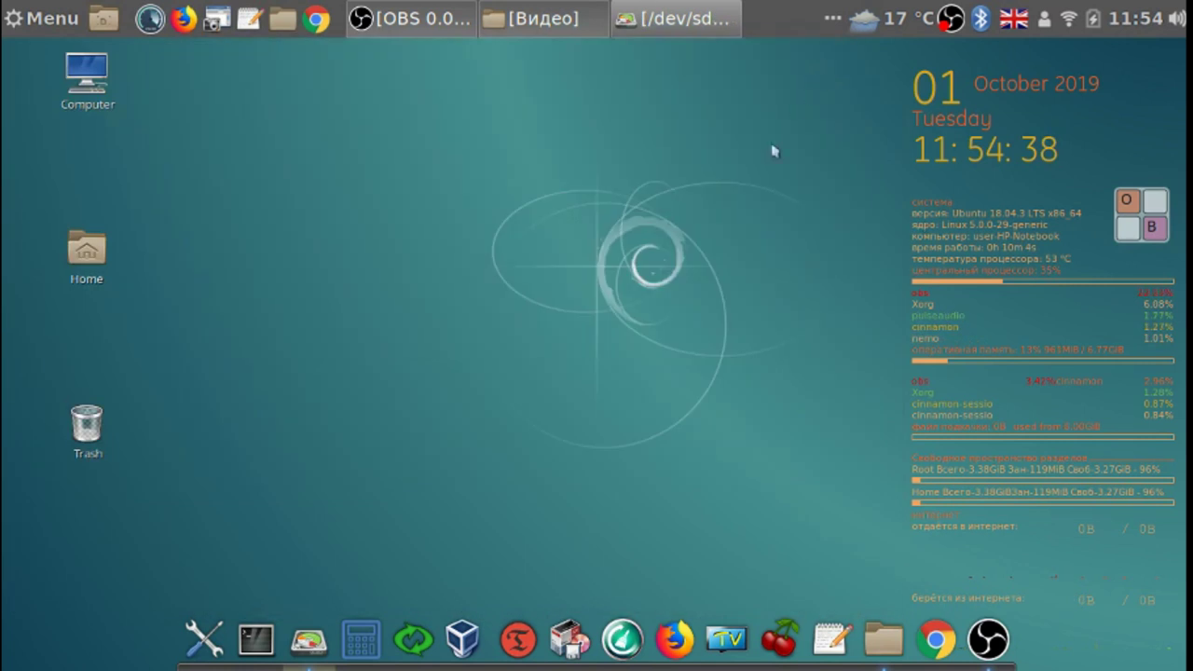
pyautogui.click(415, 626)
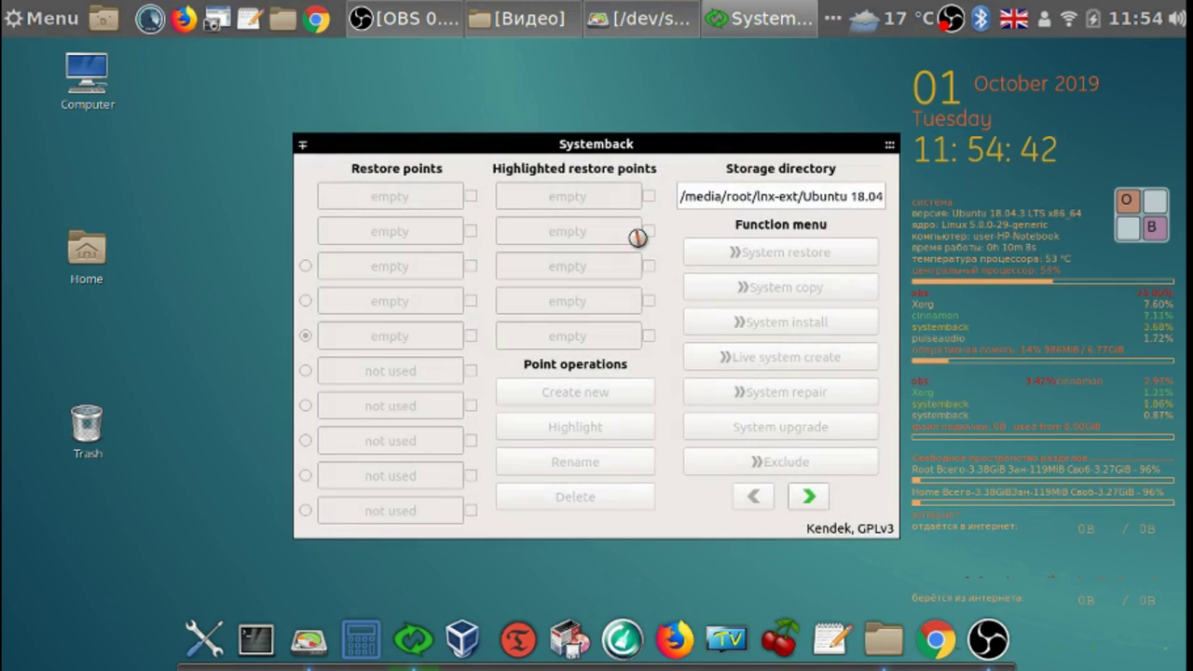
pyautogui.moveTo(604, 144); pyautogui.dragTo(431, 69)
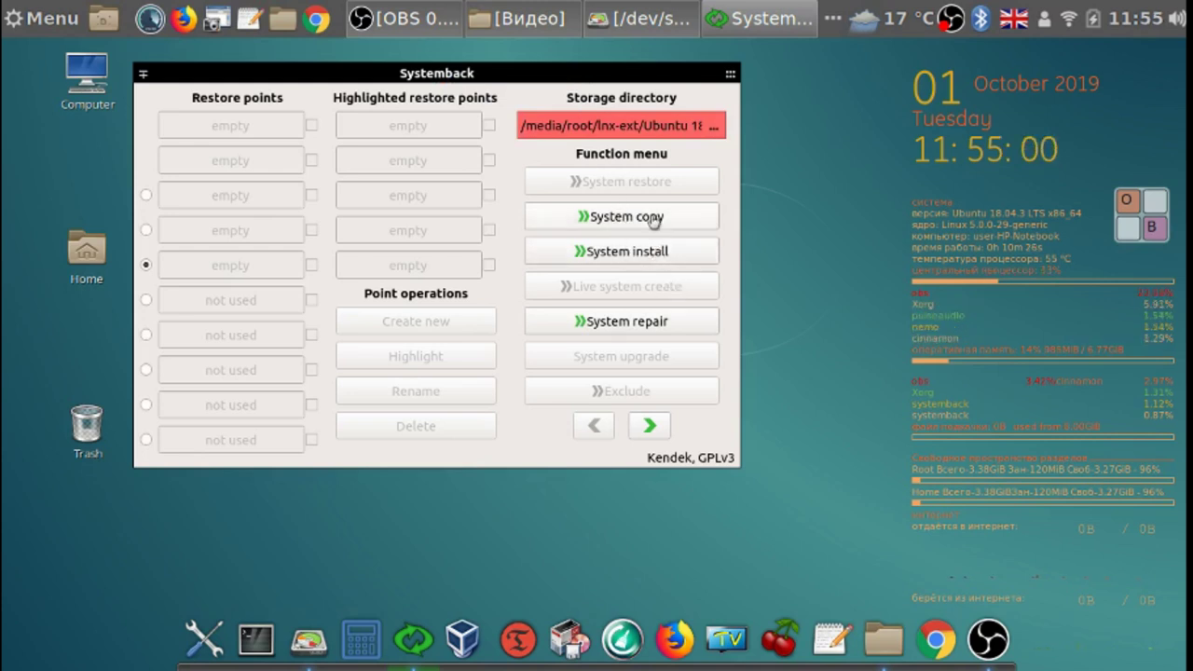
# View the new-user form of System install and return to the main Systemback window
pyautogui.click(632, 262)
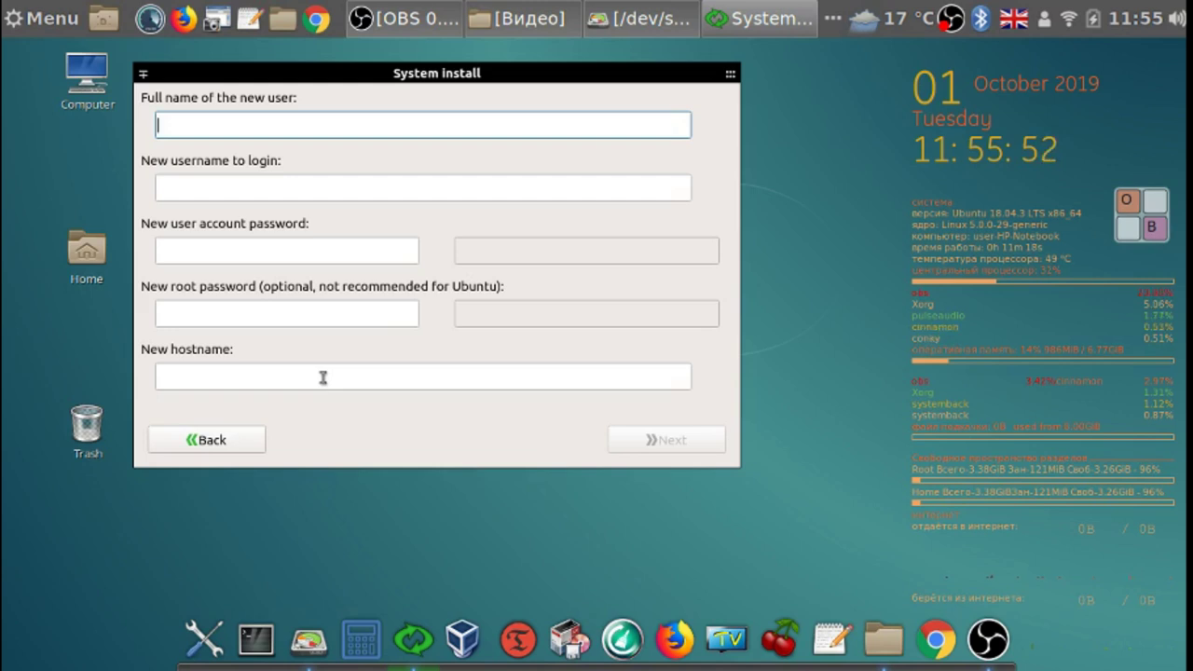
pyautogui.click(236, 444)
# Start System copy and enlarge its window to show more of the partition settings
pyautogui.click(645, 217)
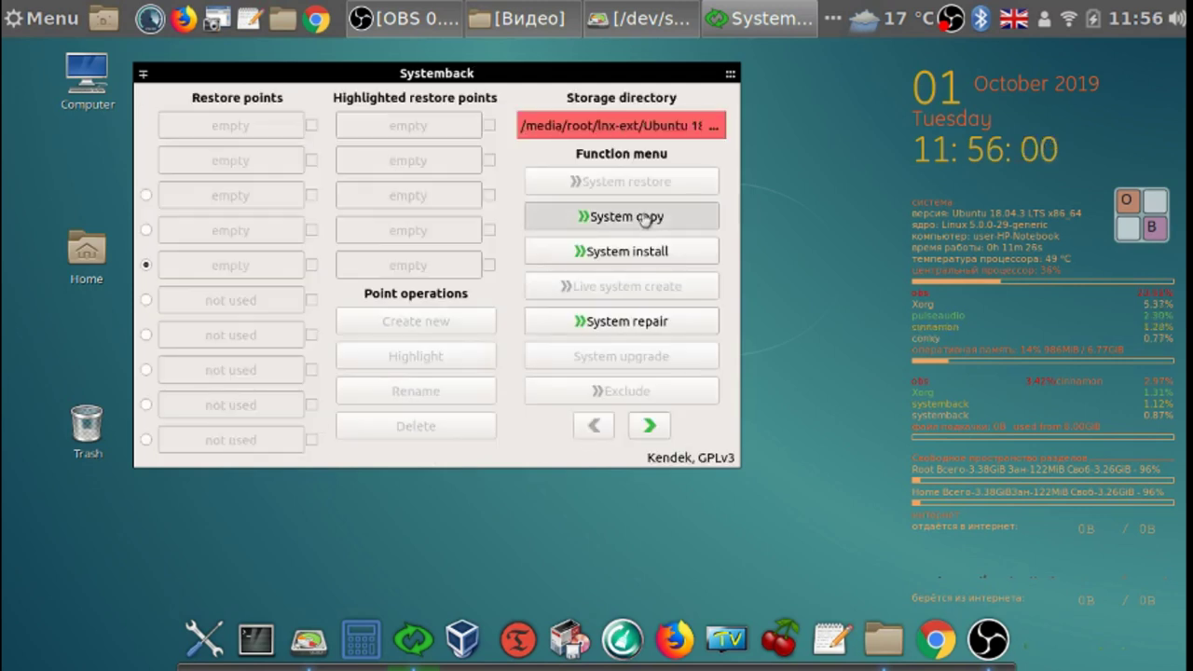
pyautogui.moveTo(610, 72); pyautogui.dragTo(551, 59)
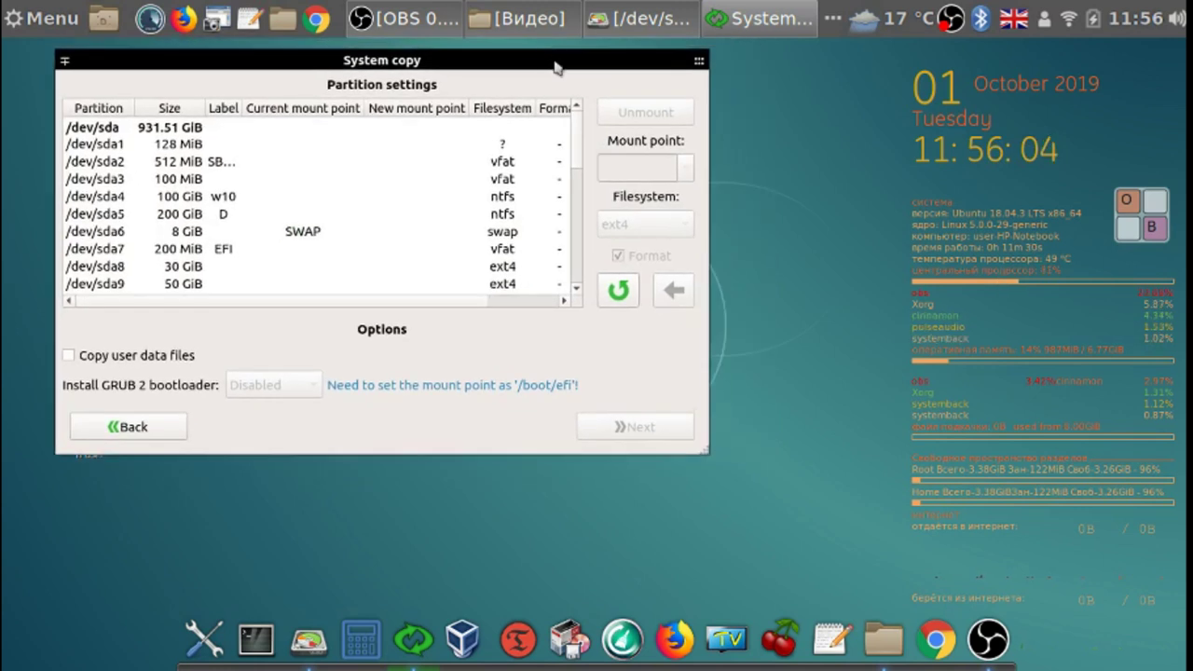
pyautogui.moveTo(702, 456); pyautogui.dragTo(881, 586)
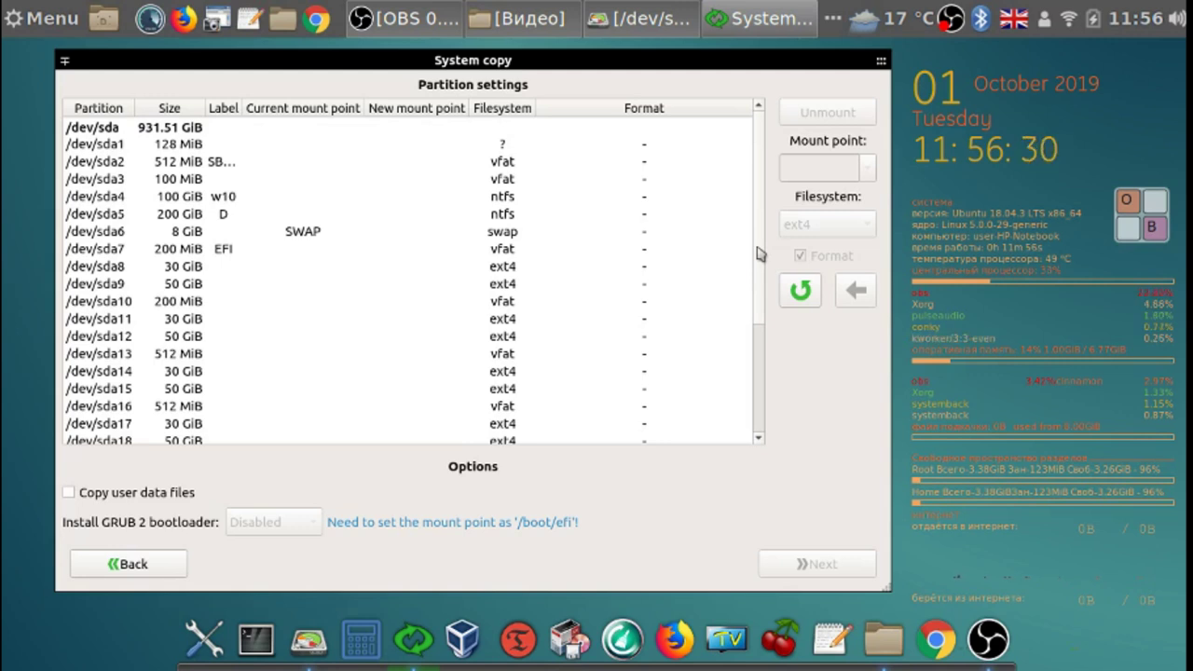
# Assign SWAP as the new mount point of the 8 GiB partition /dev/sda6
pyautogui.click(302, 237)
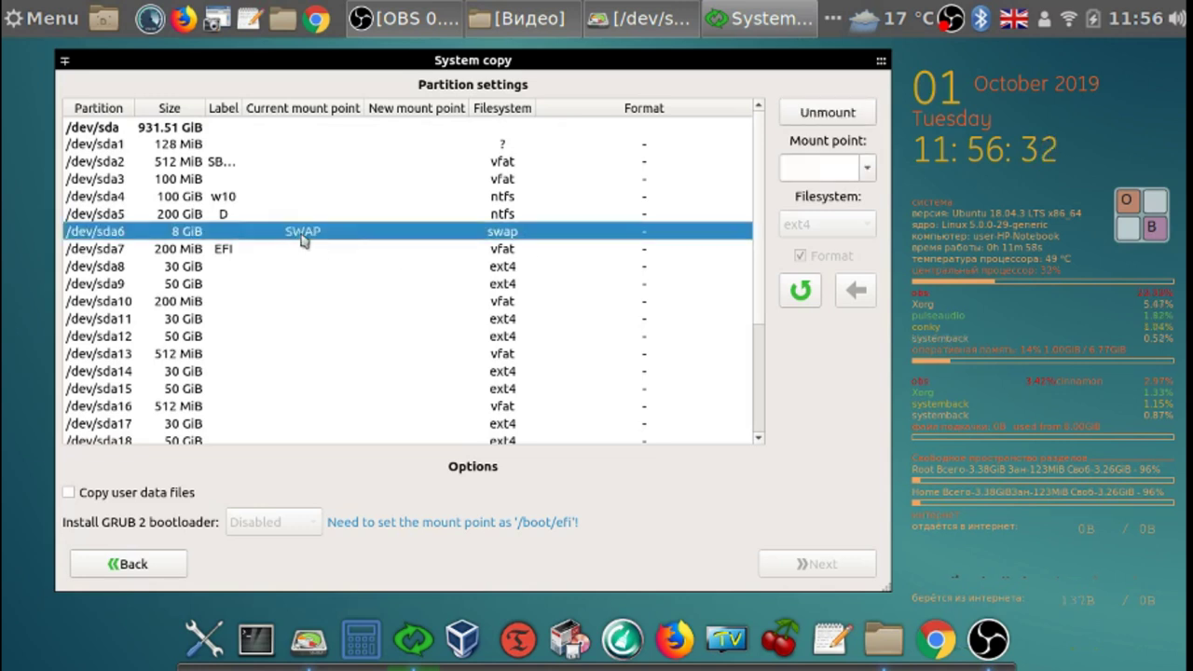
pyautogui.click(866, 170)
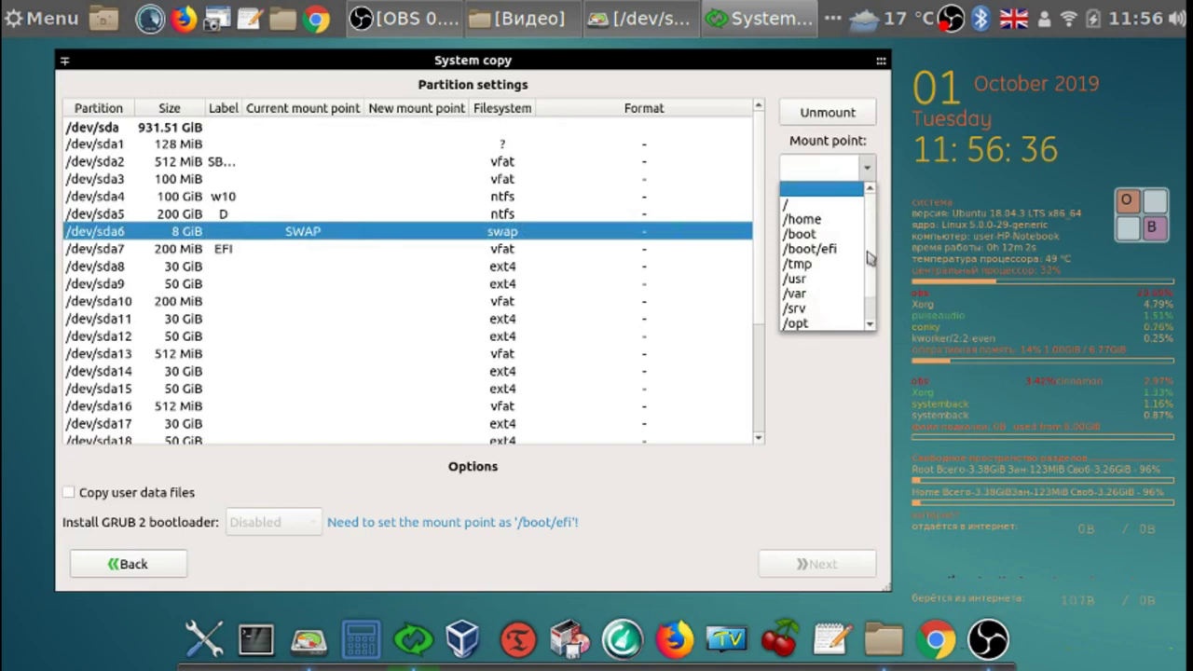
pyautogui.scroll(-1, 862, 316)
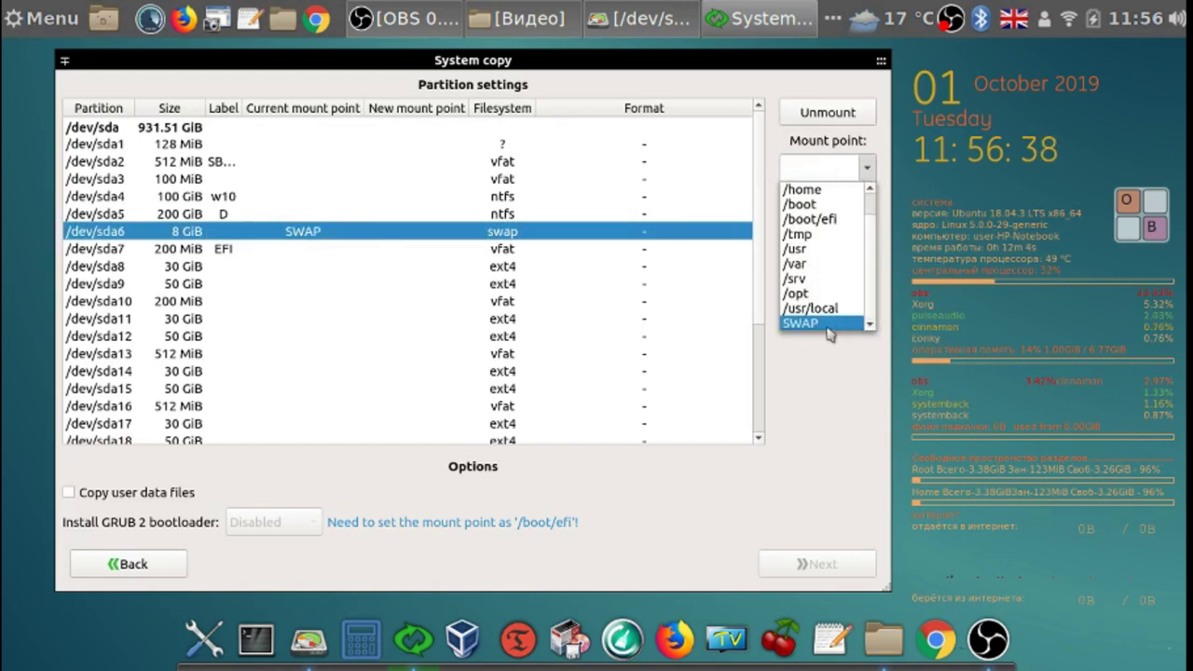
pyautogui.click(829, 324)
pyautogui.click(857, 293)
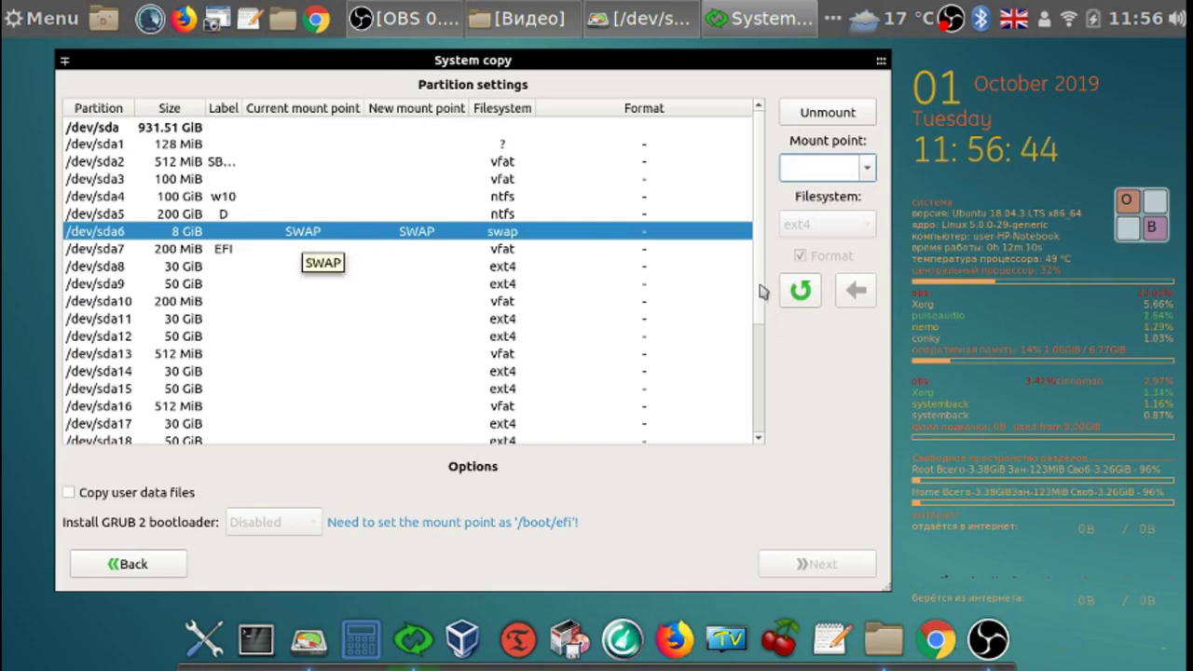
# Assign /boot/efi as the new mount point of the 512 MiB vfat partition /dev/sda13, with formatting enabled
pyautogui.scroll(-1, 761, 298)
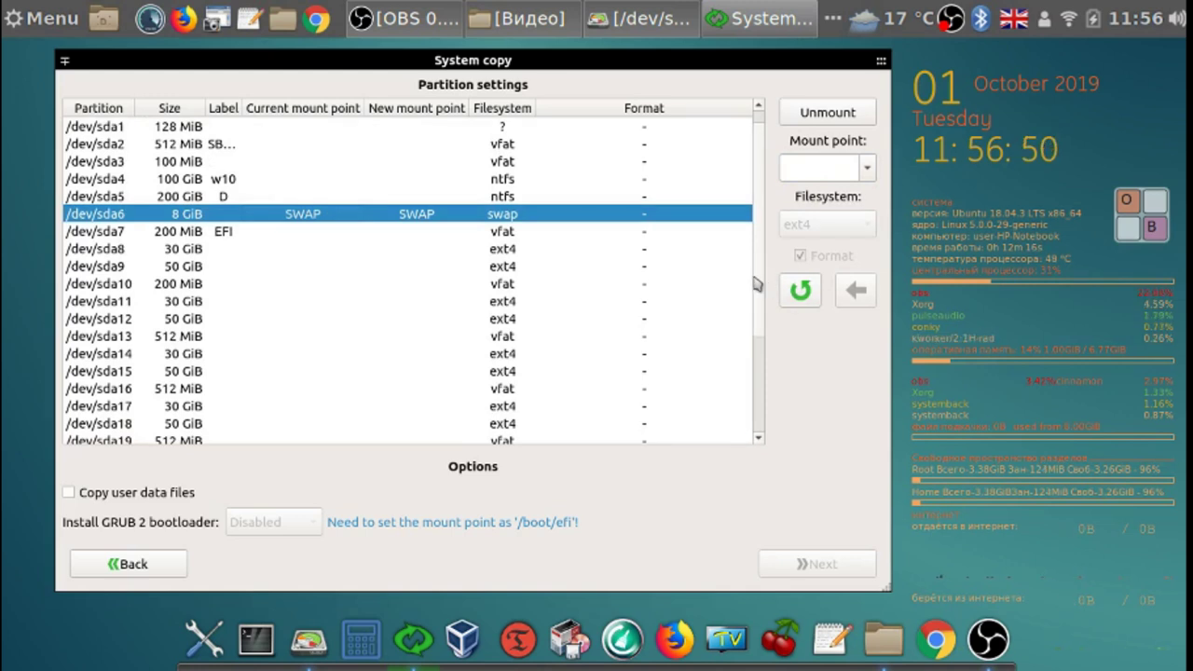
pyautogui.moveTo(760, 289); pyautogui.dragTo(754, 381)
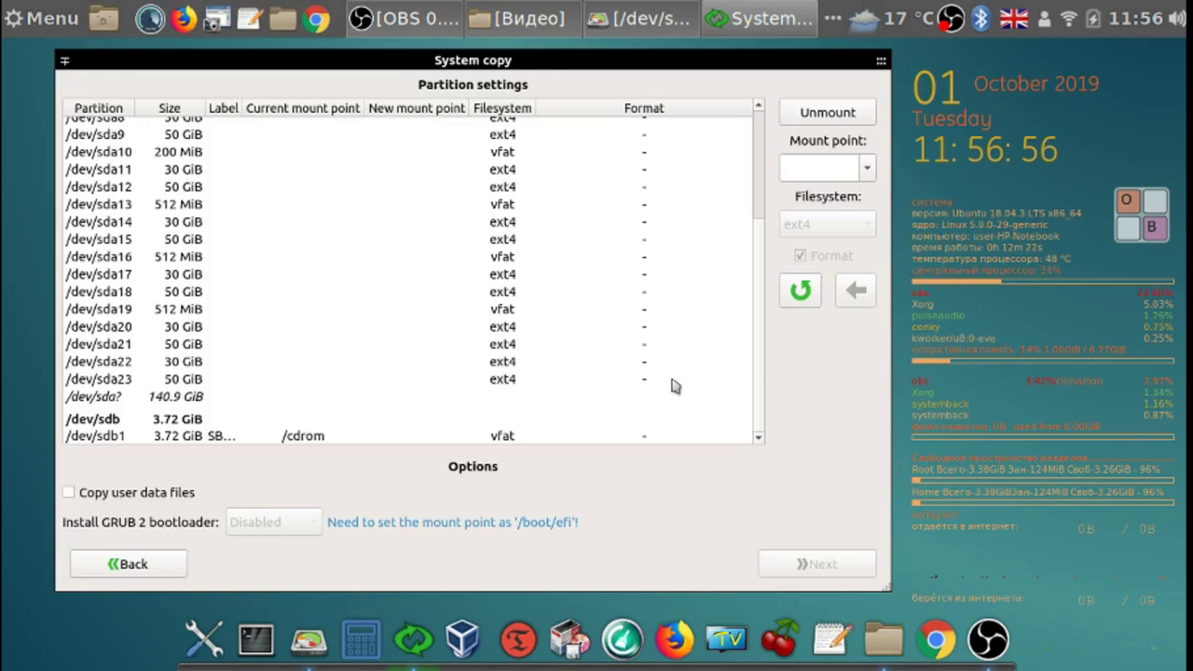
pyautogui.click(214, 209)
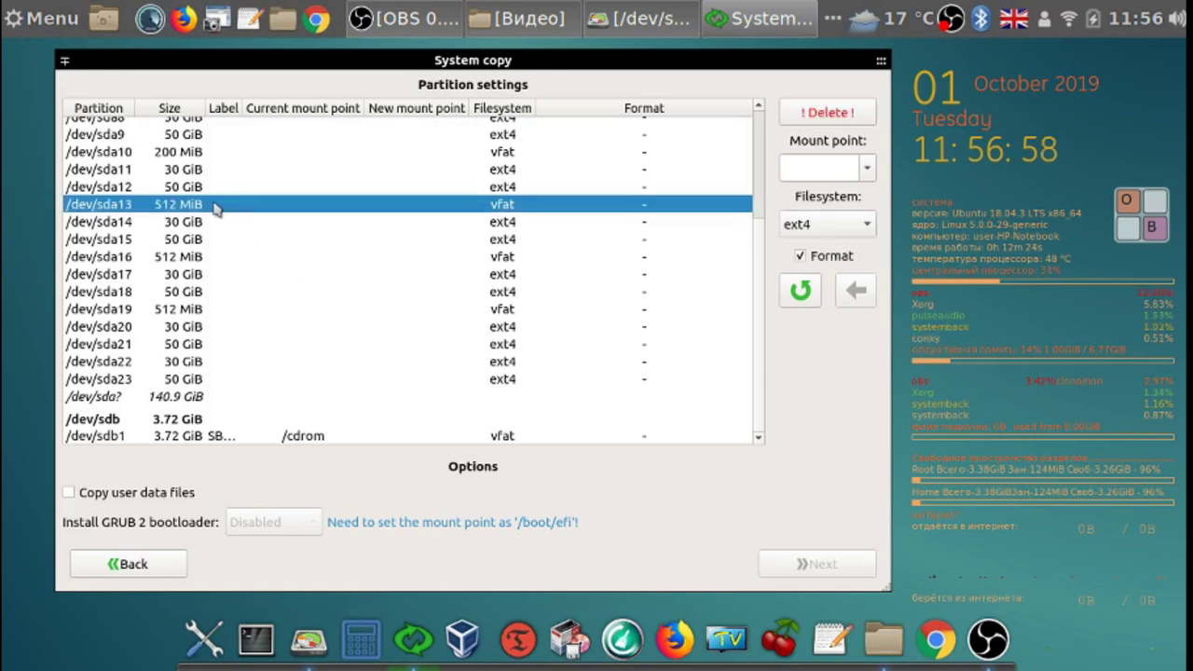
pyautogui.click(864, 170)
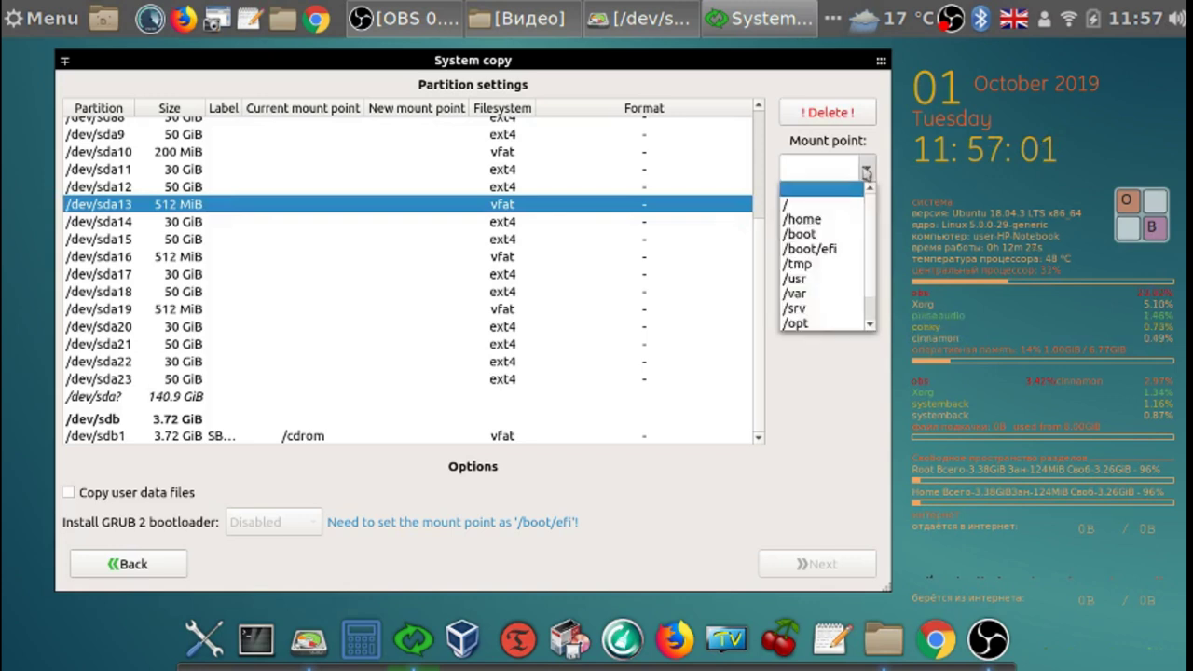
pyautogui.click(818, 249)
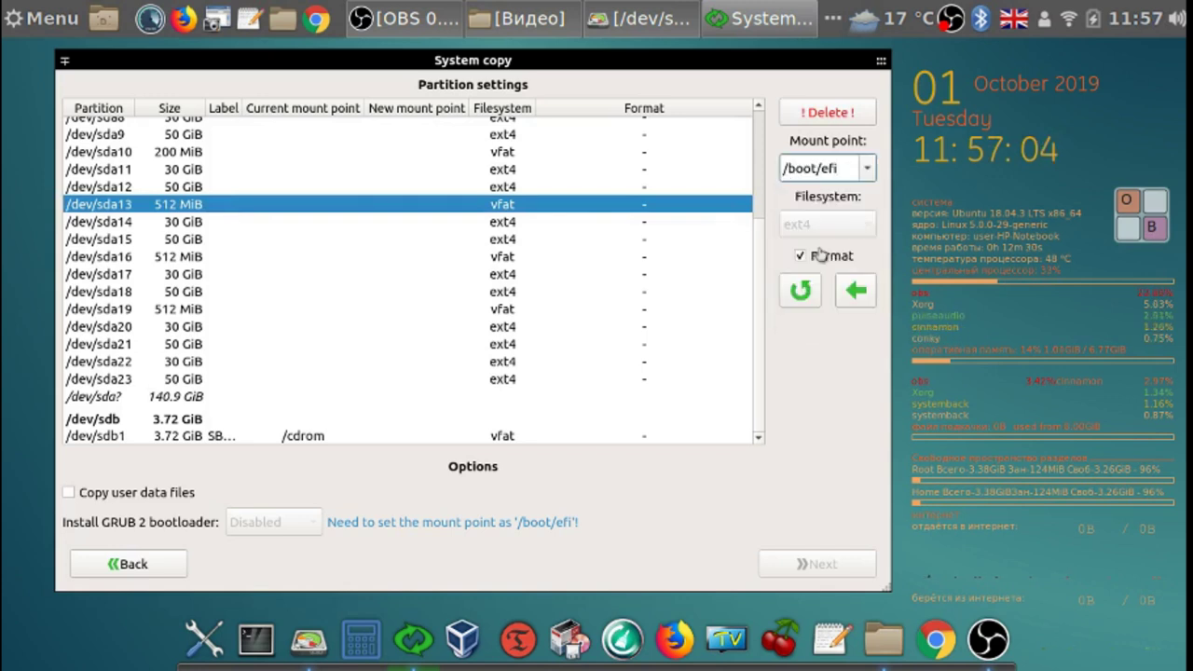
pyautogui.click(854, 293)
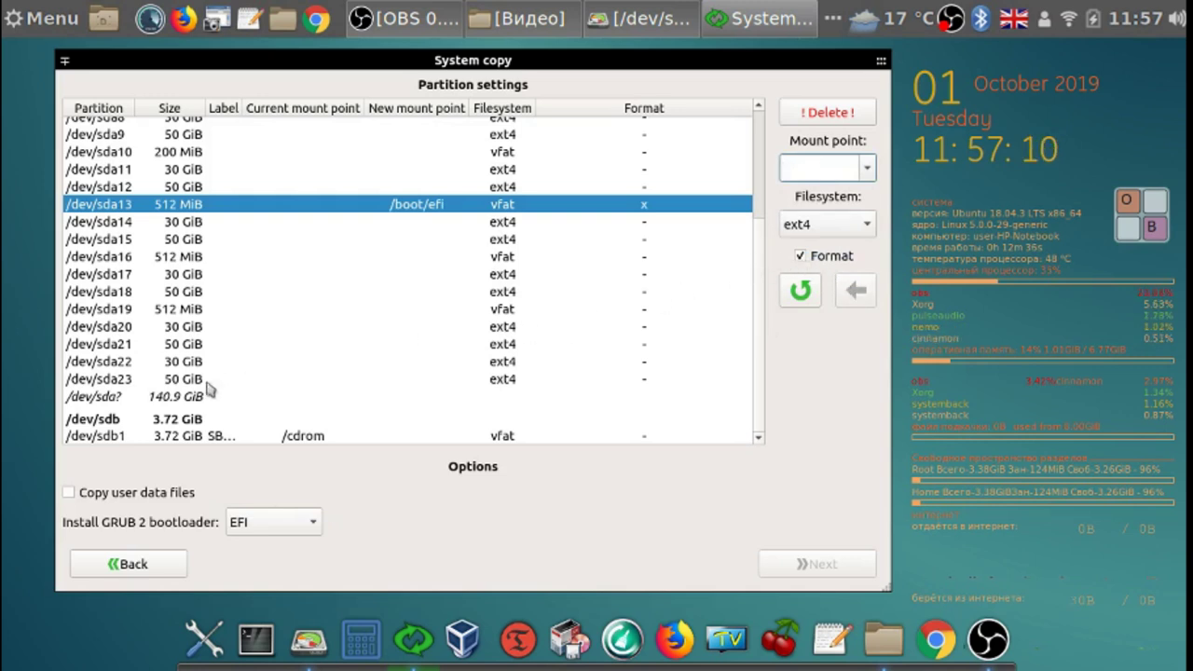
# Assign / as the new mount point of the 30 GiB partition /dev/sda22, formatted as ext4
pyautogui.click(177, 364)
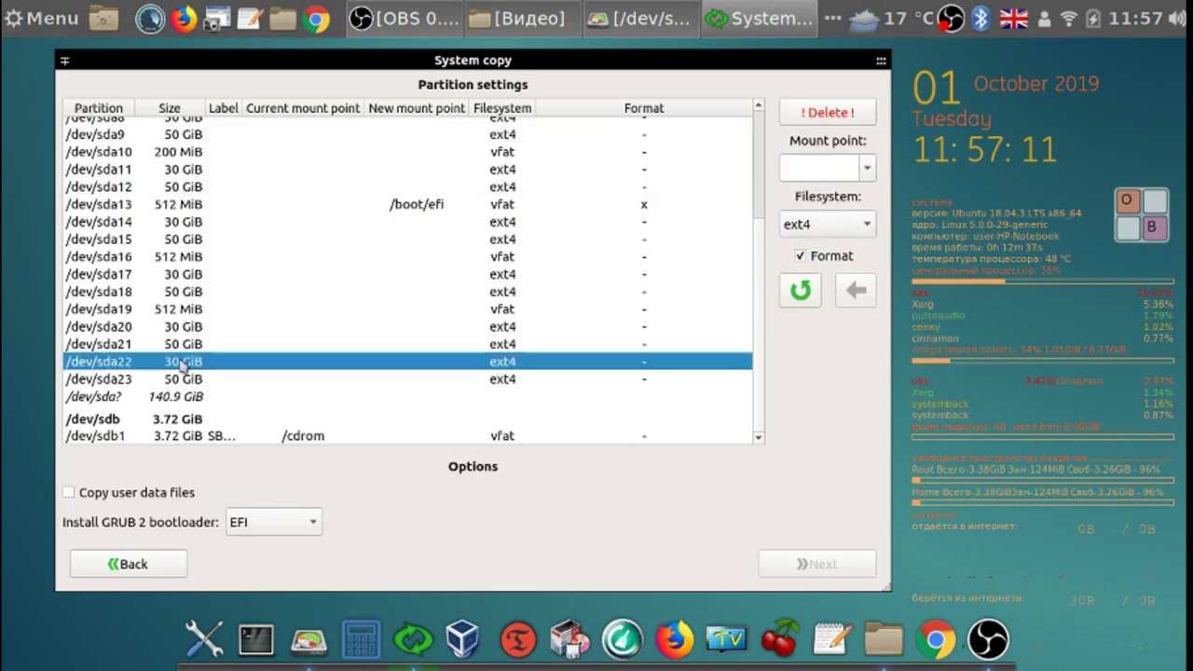
pyautogui.click(862, 171)
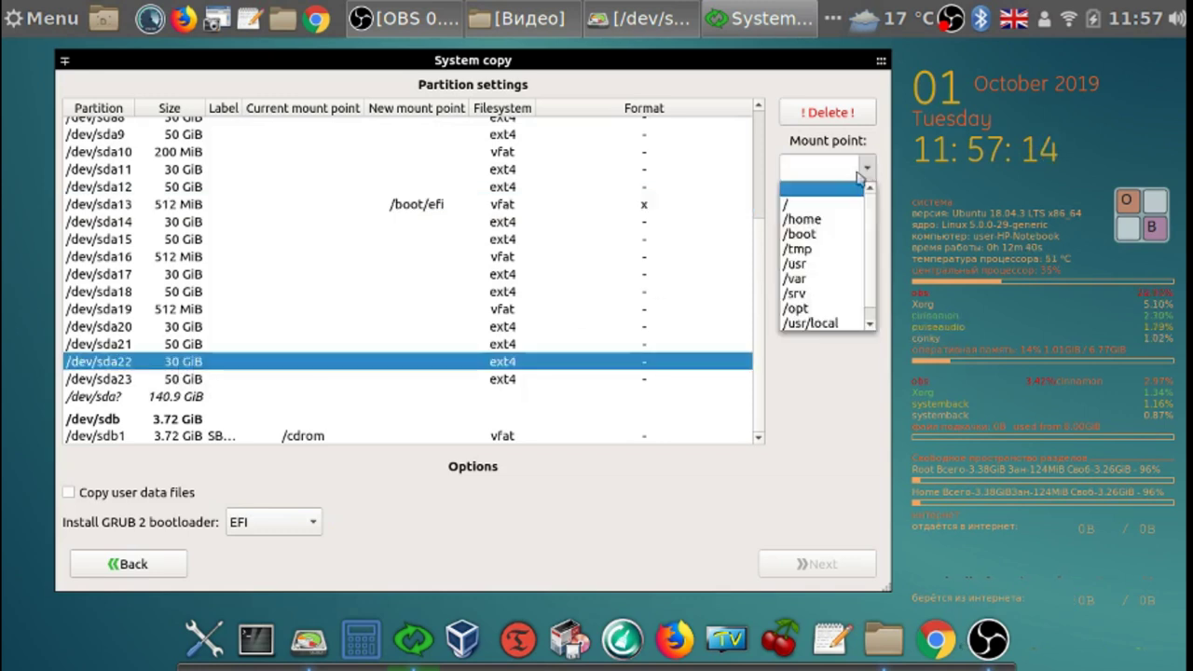
pyautogui.click(833, 203)
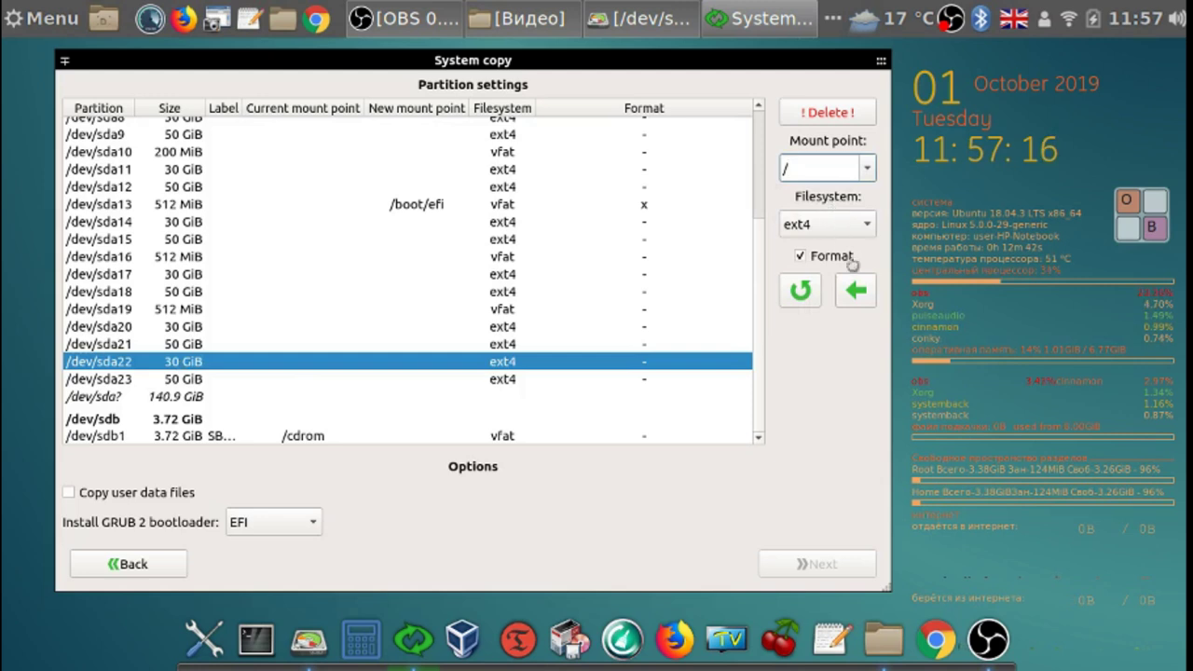
pyautogui.click(855, 291)
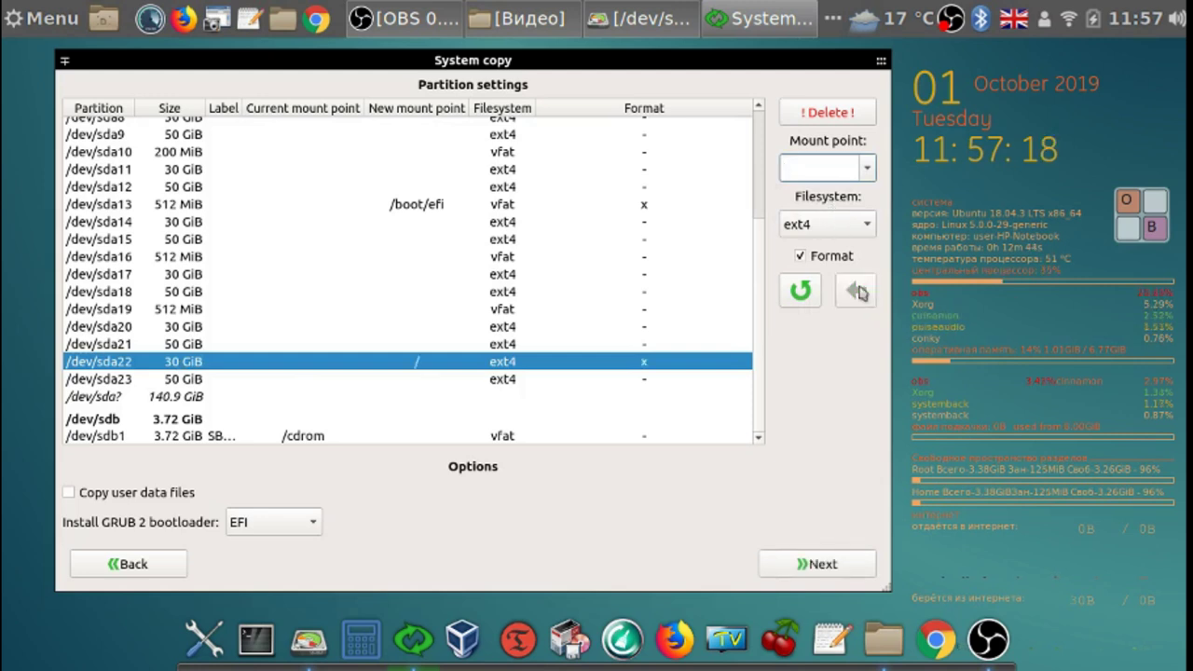
# Assign /home as the new mount point of the 50 GiB partition /dev/sda23, formatted as ext4
pyautogui.click(506, 382)
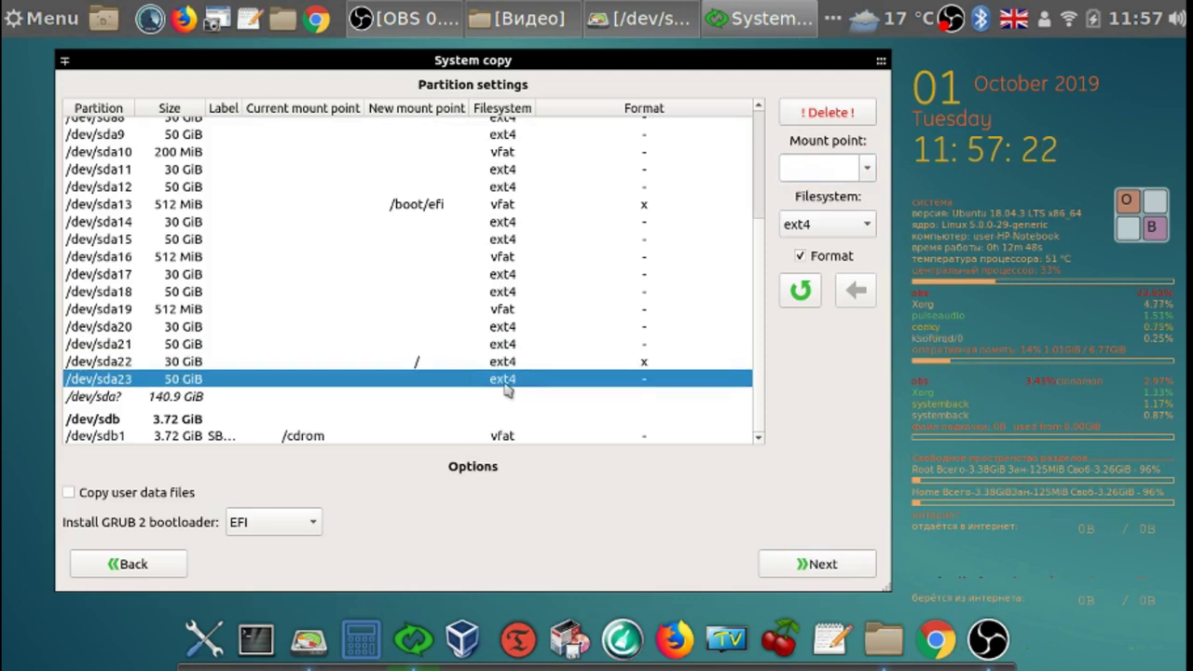
pyautogui.click(868, 168)
pyautogui.click(826, 213)
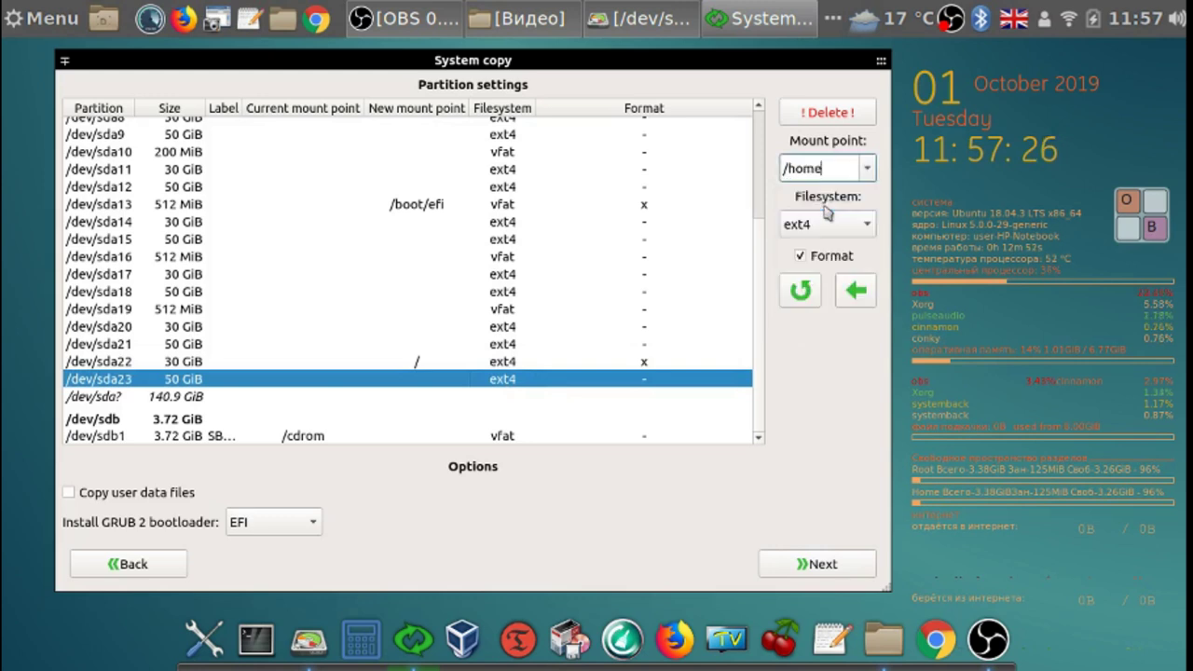
pyautogui.click(857, 294)
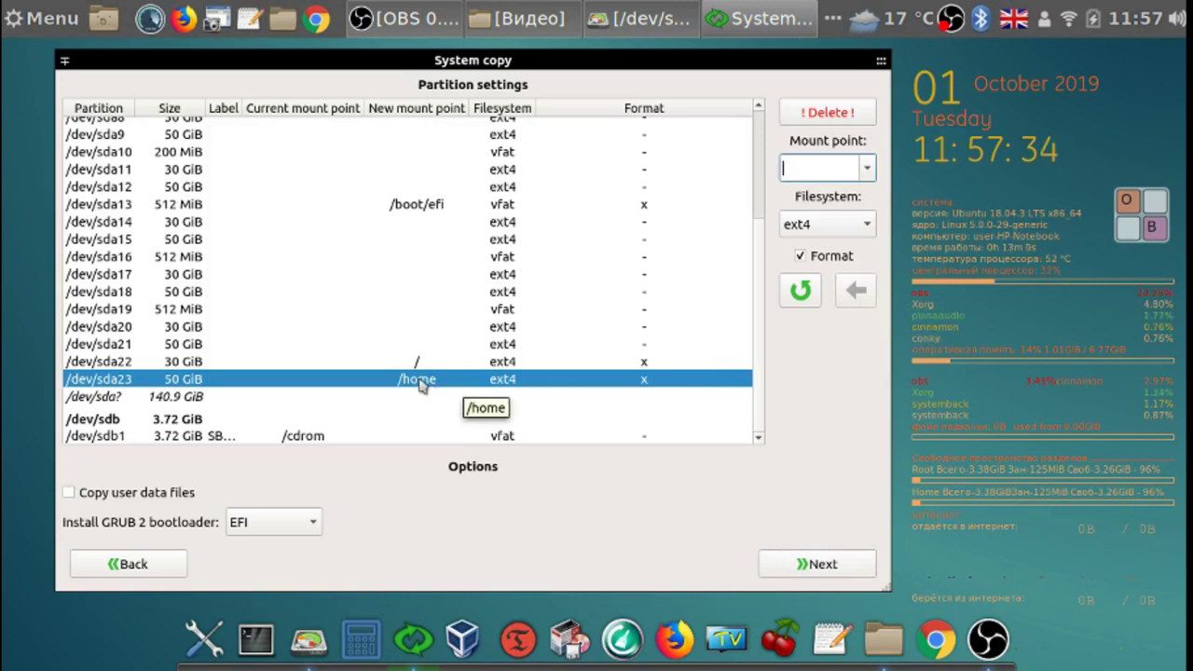
# Review the /boot/efi and SWAP assignments, and start copying the system from the Live image restore point
pyautogui.click(448, 204)
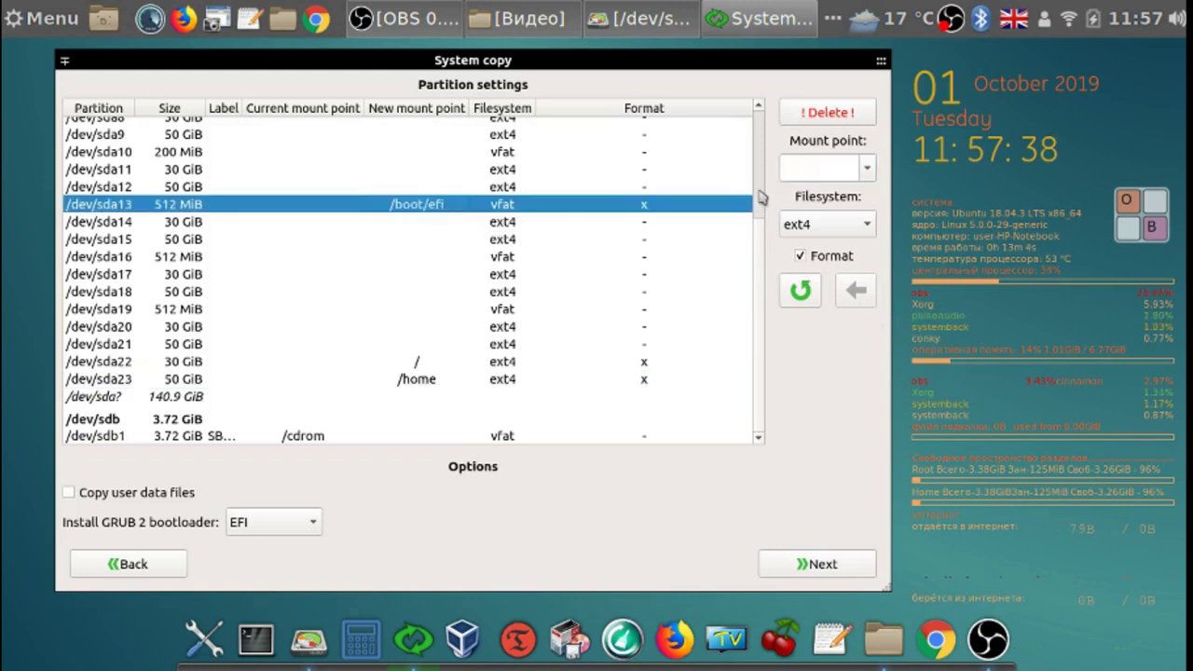
pyautogui.scroll(3, 761, 186)
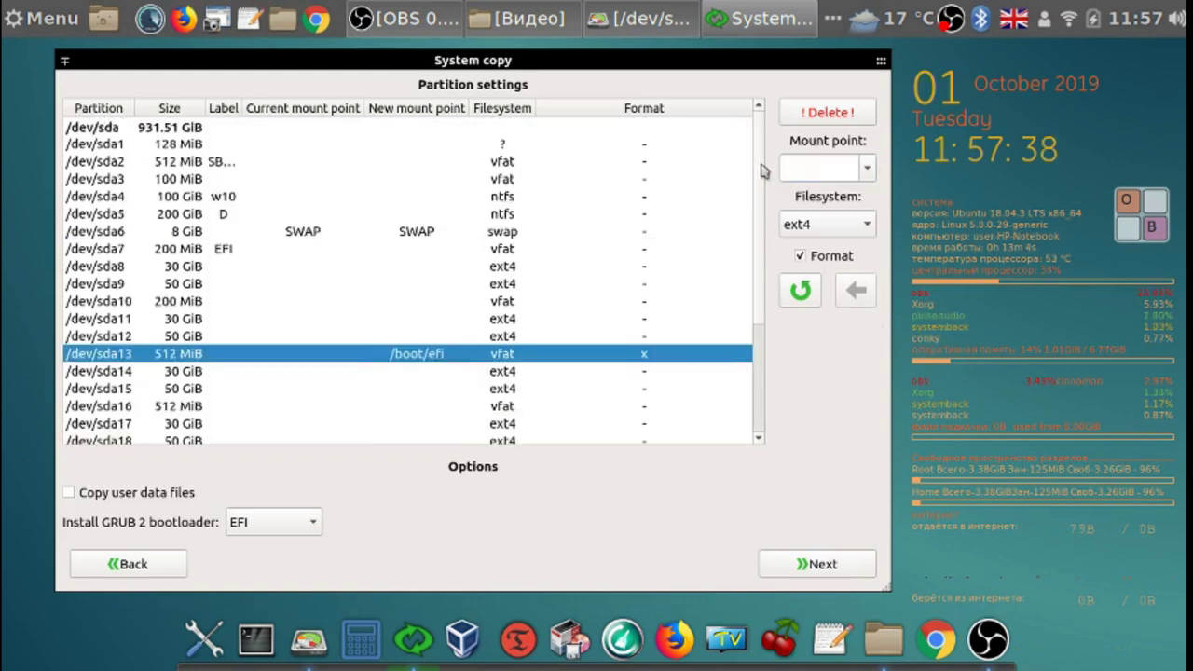
pyautogui.click(473, 233)
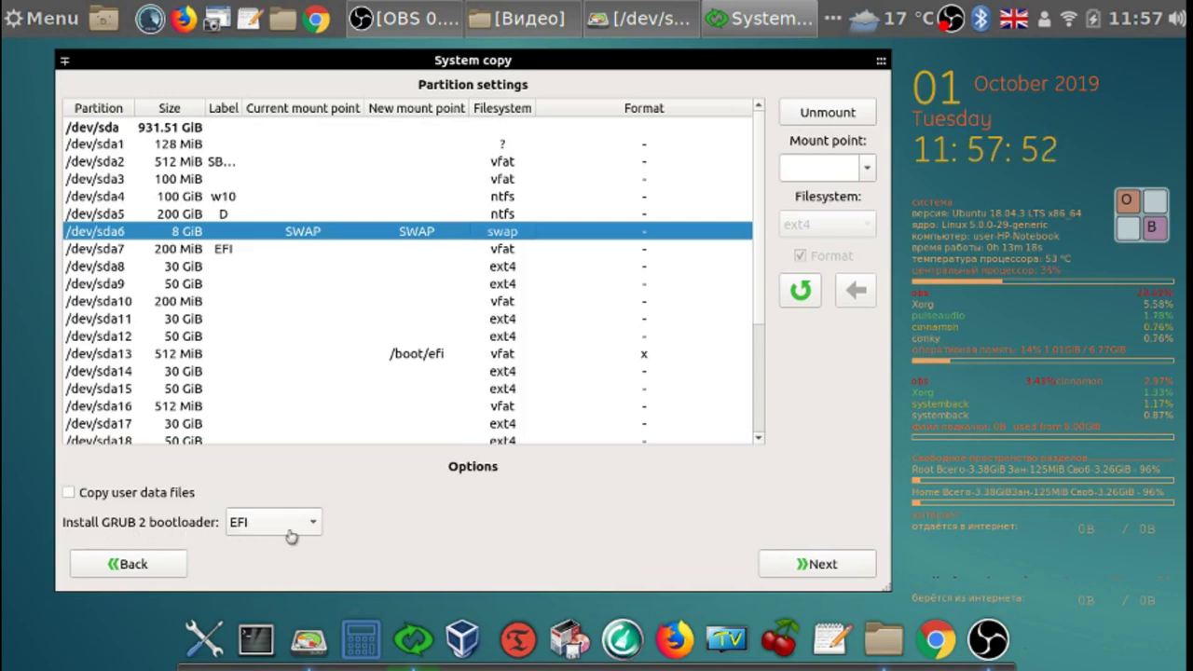
pyautogui.click(829, 565)
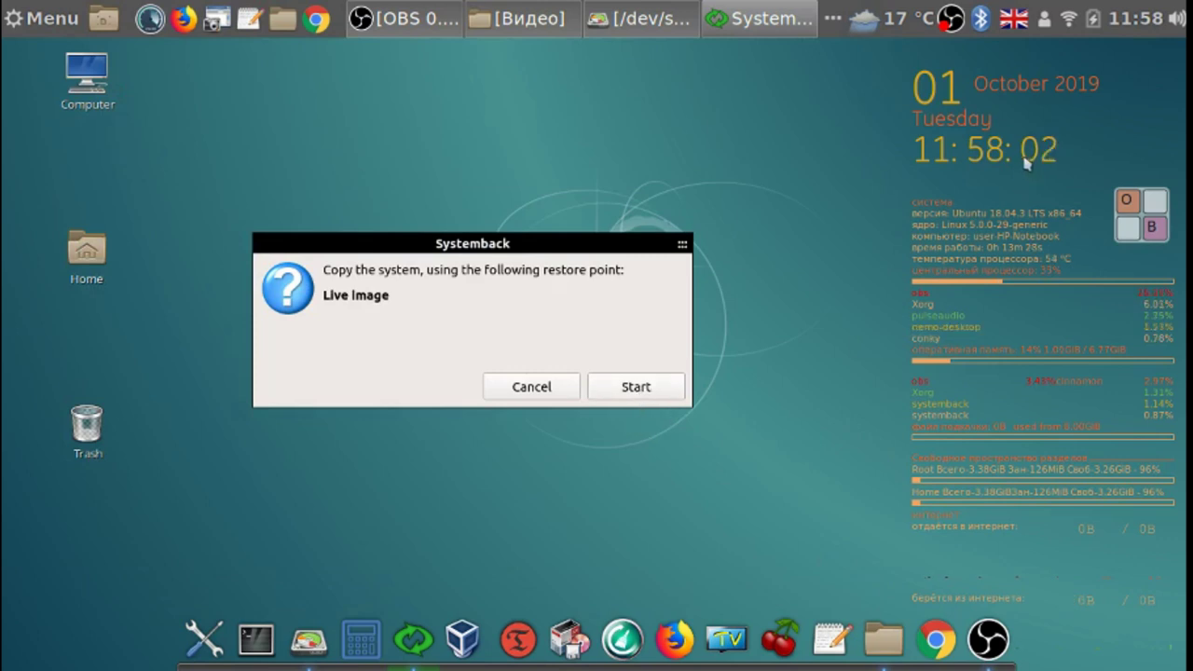
pyautogui.click(643, 394)
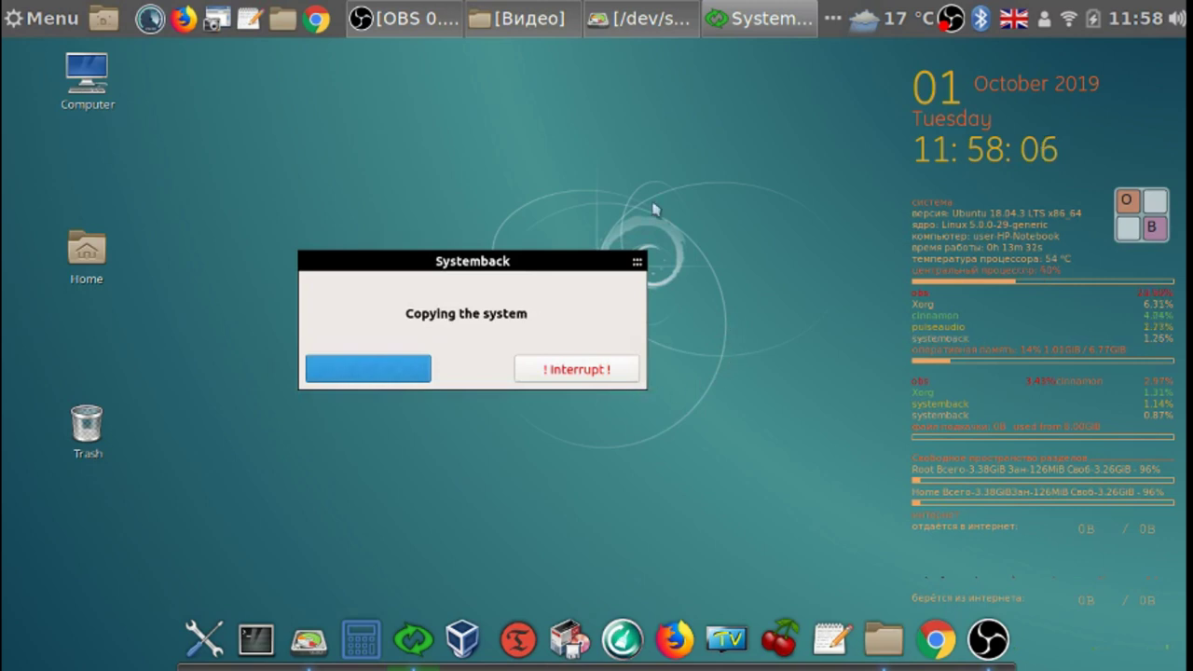
# Note the copy's start time as 11-58 in a new text document using the on-screen keyboard, and close the keyboard
pyautogui.click(249, 19)
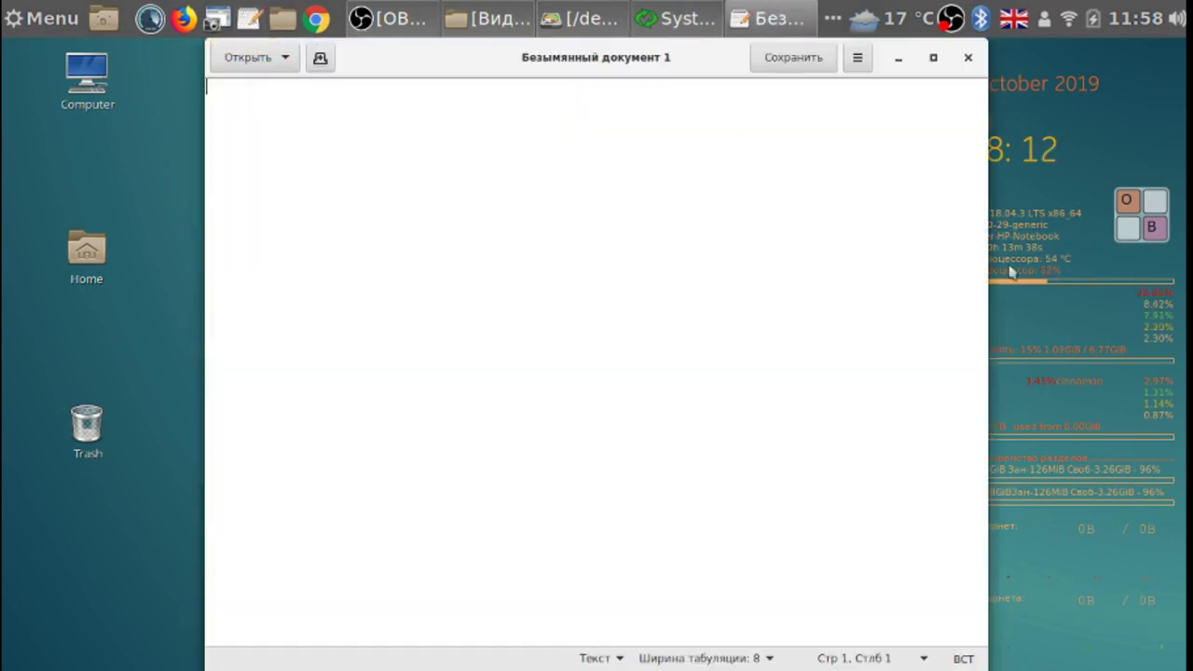
pyautogui.click(1143, 215)
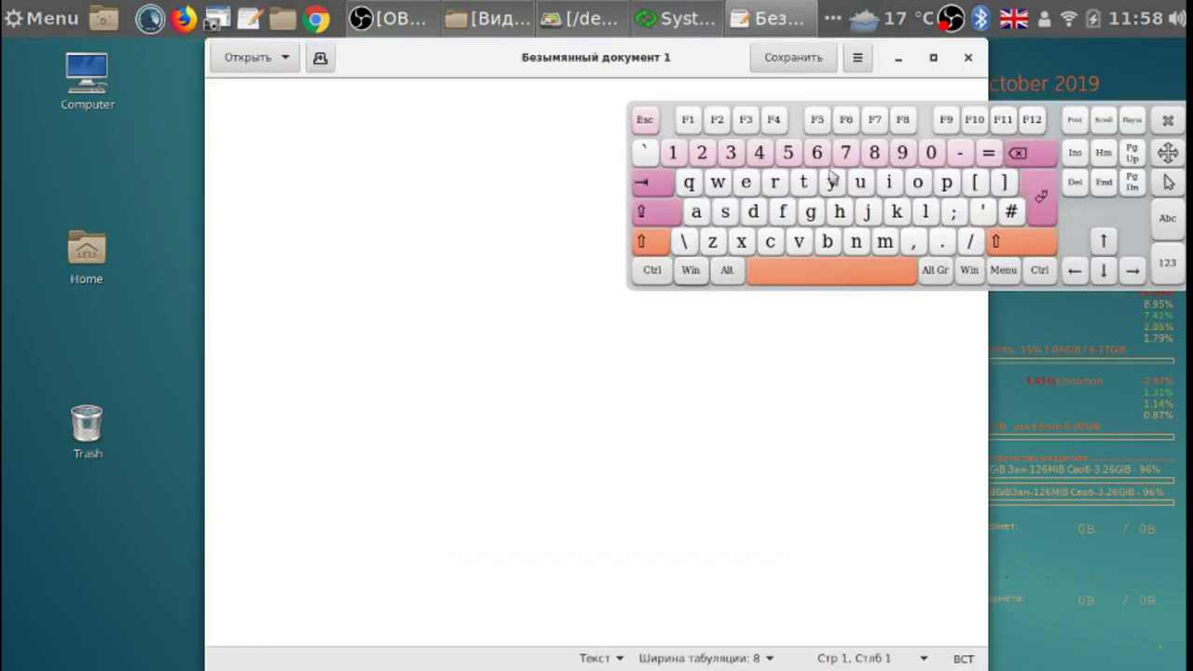
pyautogui.click(672, 153)
pyautogui.click(672, 153)
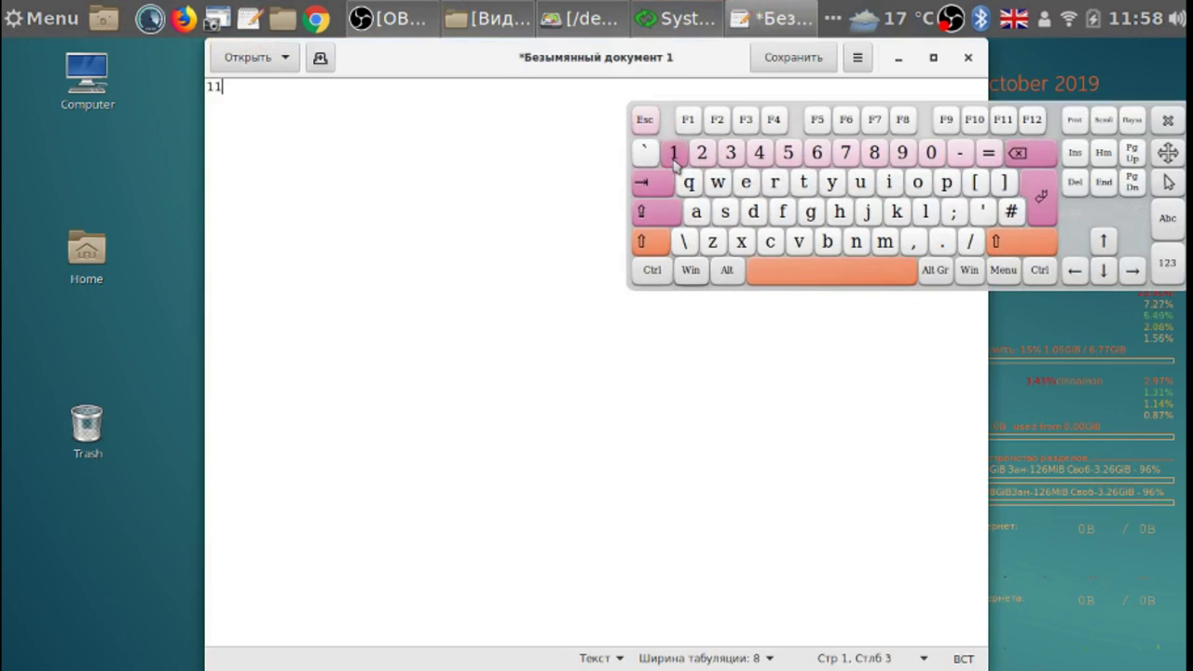
pyautogui.click(961, 154)
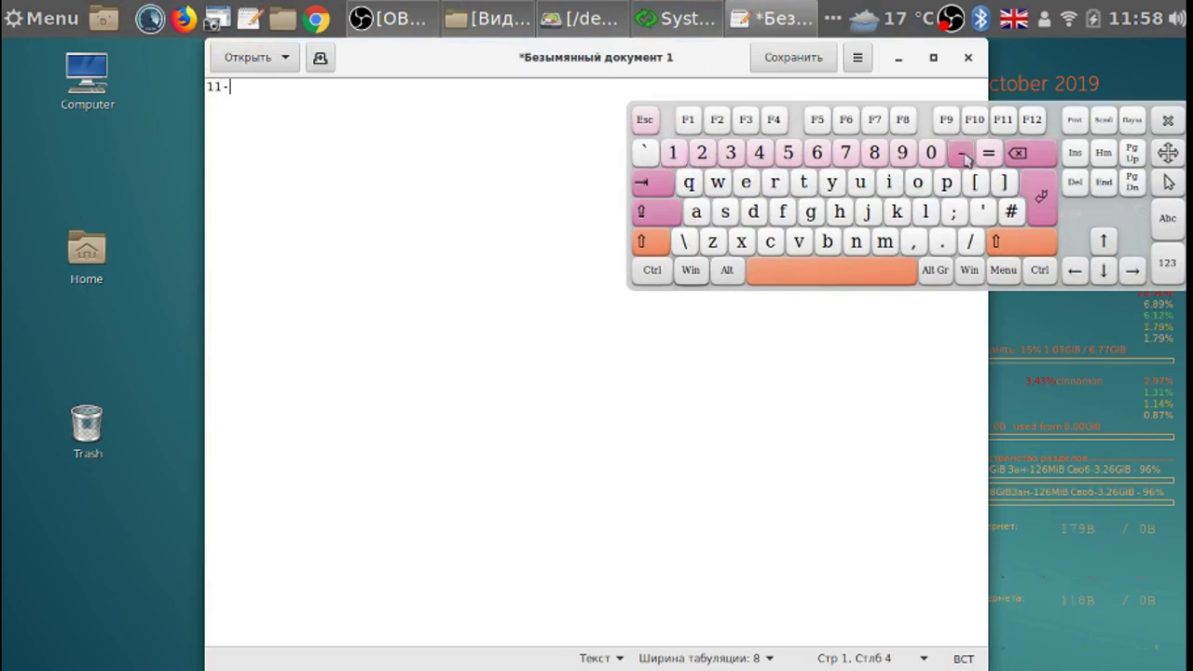
pyautogui.click(789, 154)
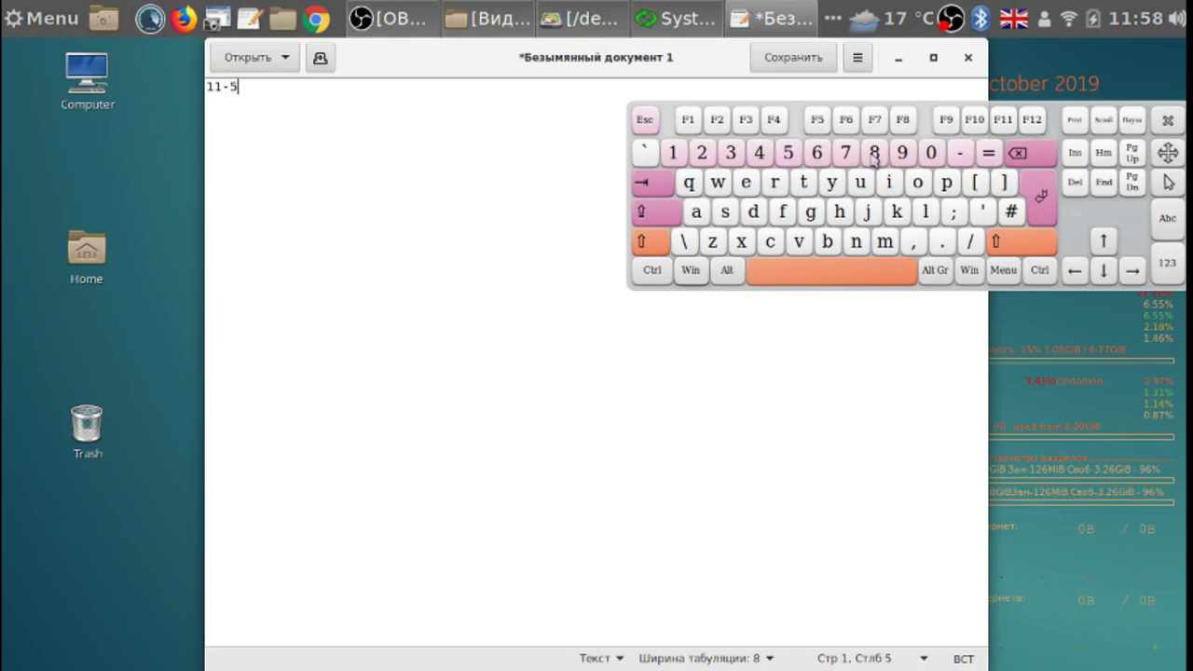
pyautogui.click(877, 156)
pyautogui.click(1167, 120)
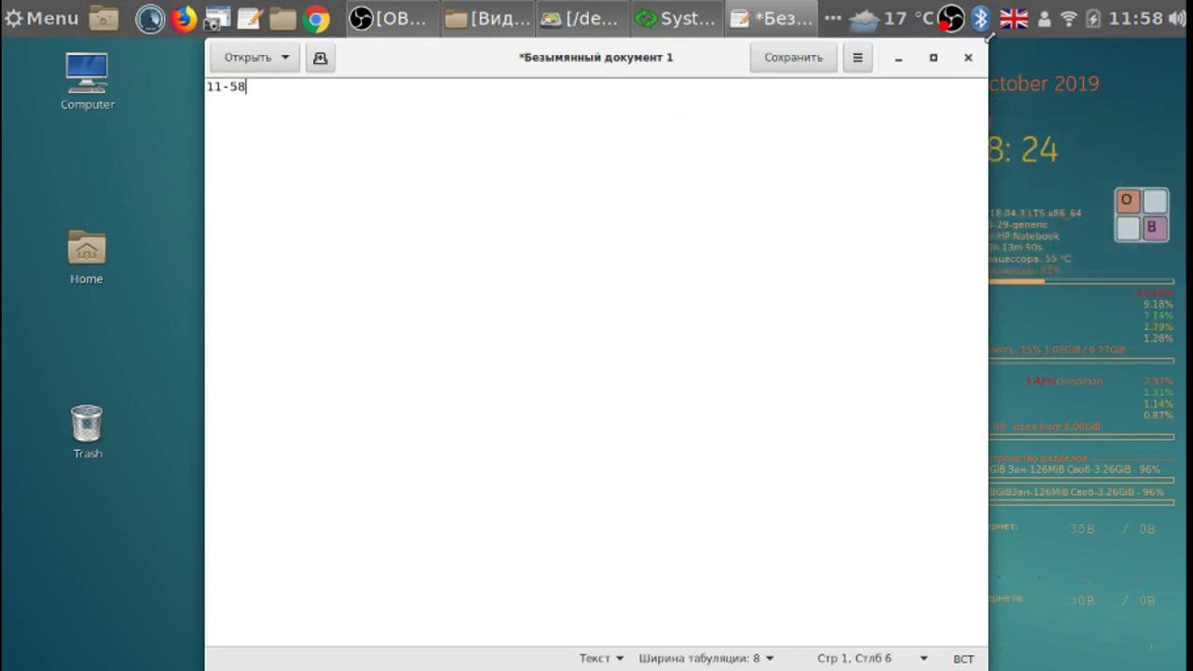
# Shrink the text editor window and place it above the Systemback progress dialog without covering it
pyautogui.moveTo(986, 39); pyautogui.dragTo(862, 463)
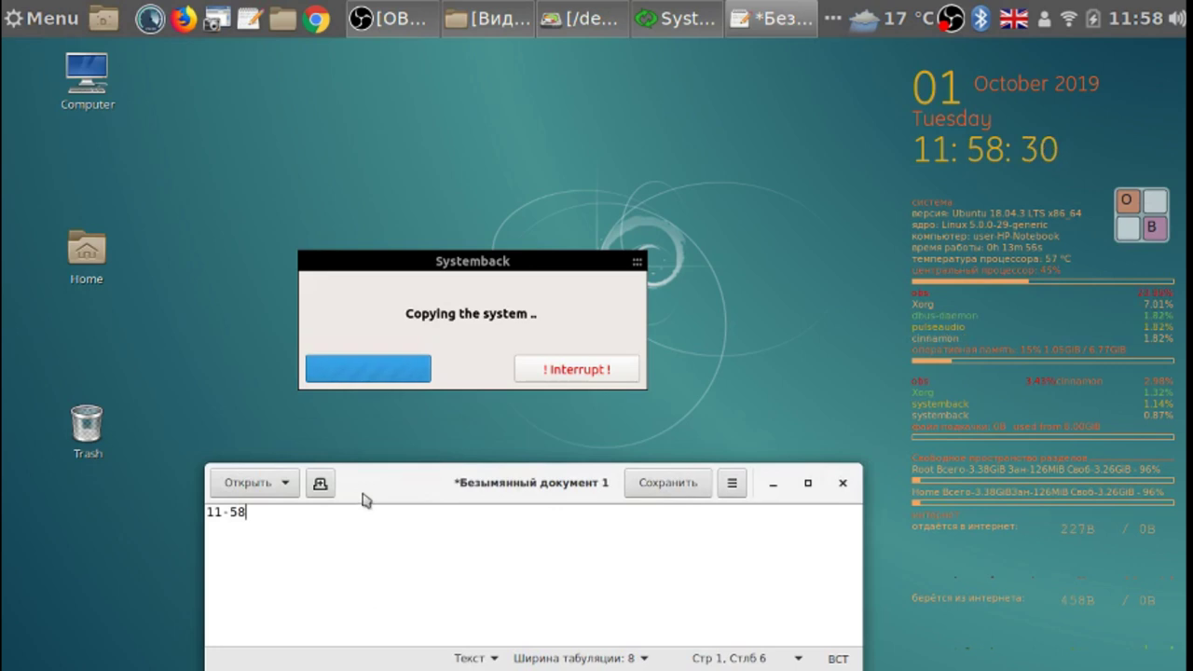
pyautogui.moveTo(364, 483); pyautogui.dragTo(310, 72)
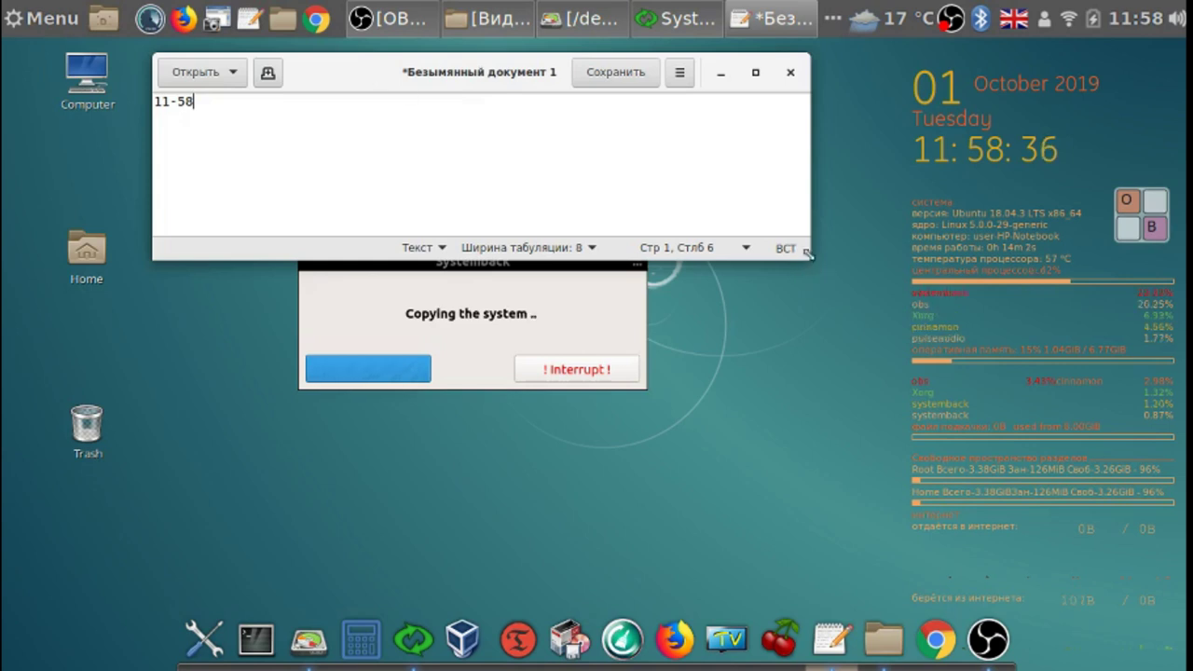
pyautogui.moveTo(807, 254); pyautogui.dragTo(807, 222)
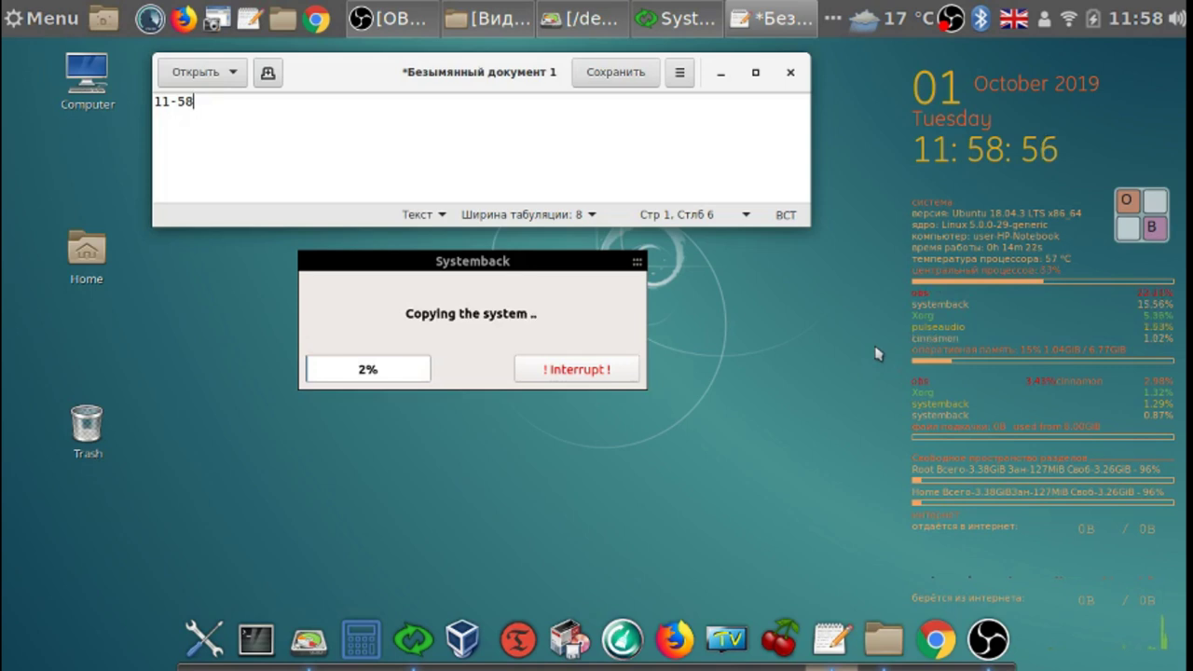
# Stop the OBS screen recording while the system copy runs
pyautogui.rightClick(951, 25)
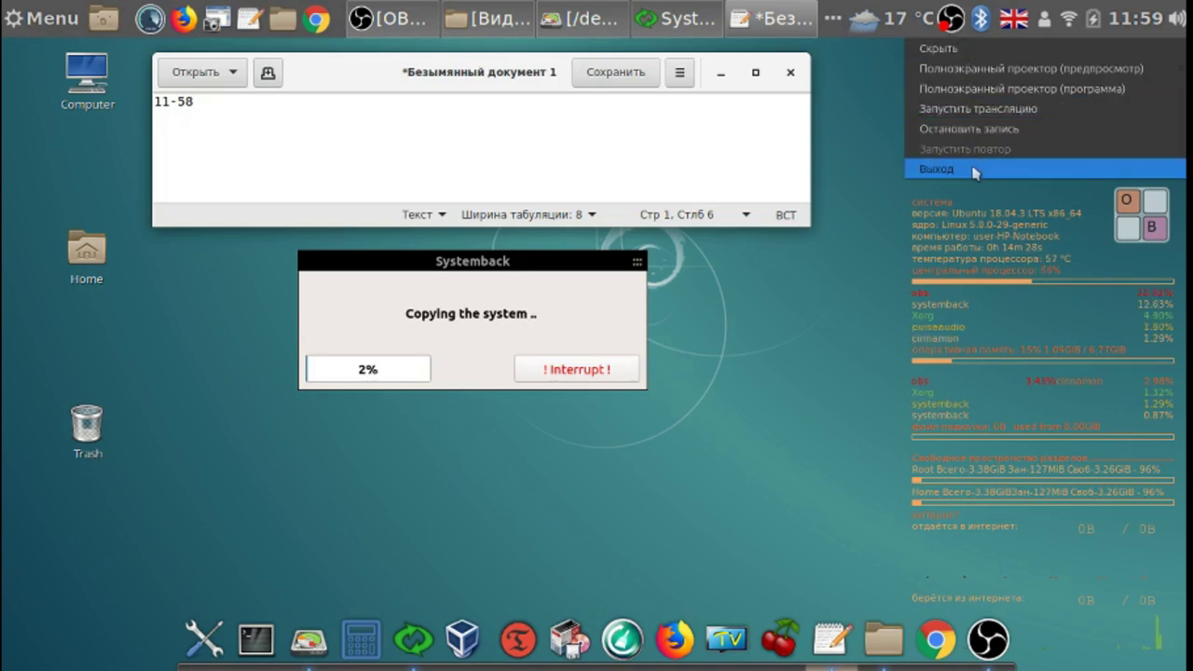
pyautogui.click(978, 130)
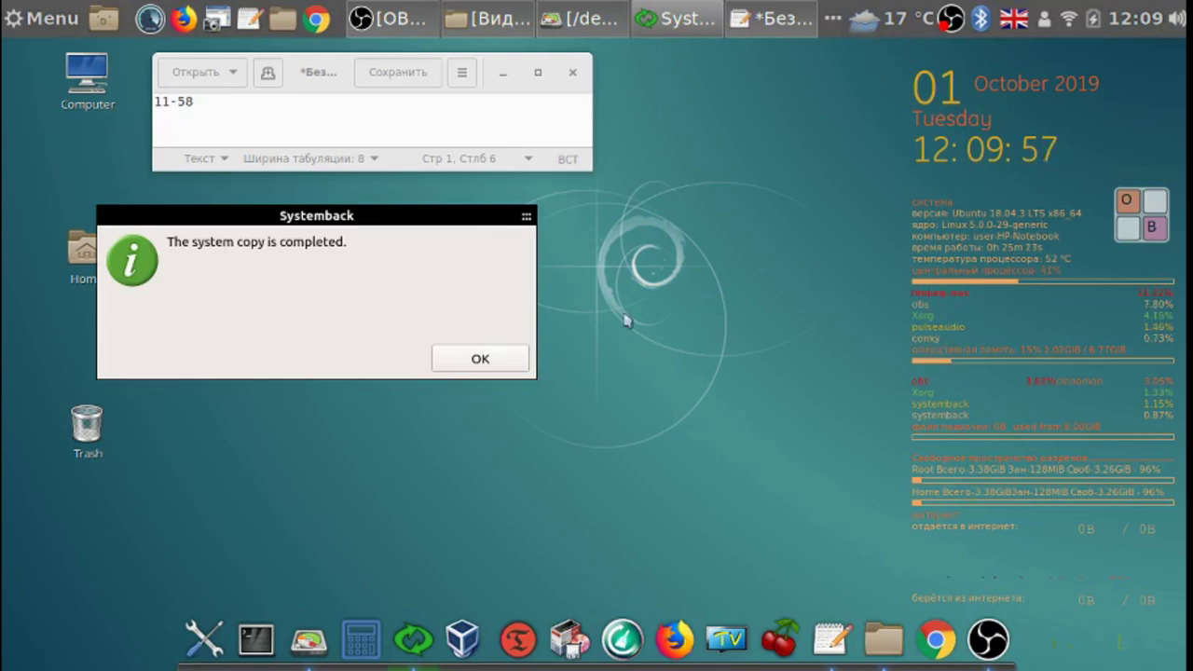
# Dismiss Systemback's completion message and close the text document without saving it
pyautogui.click(477, 364)
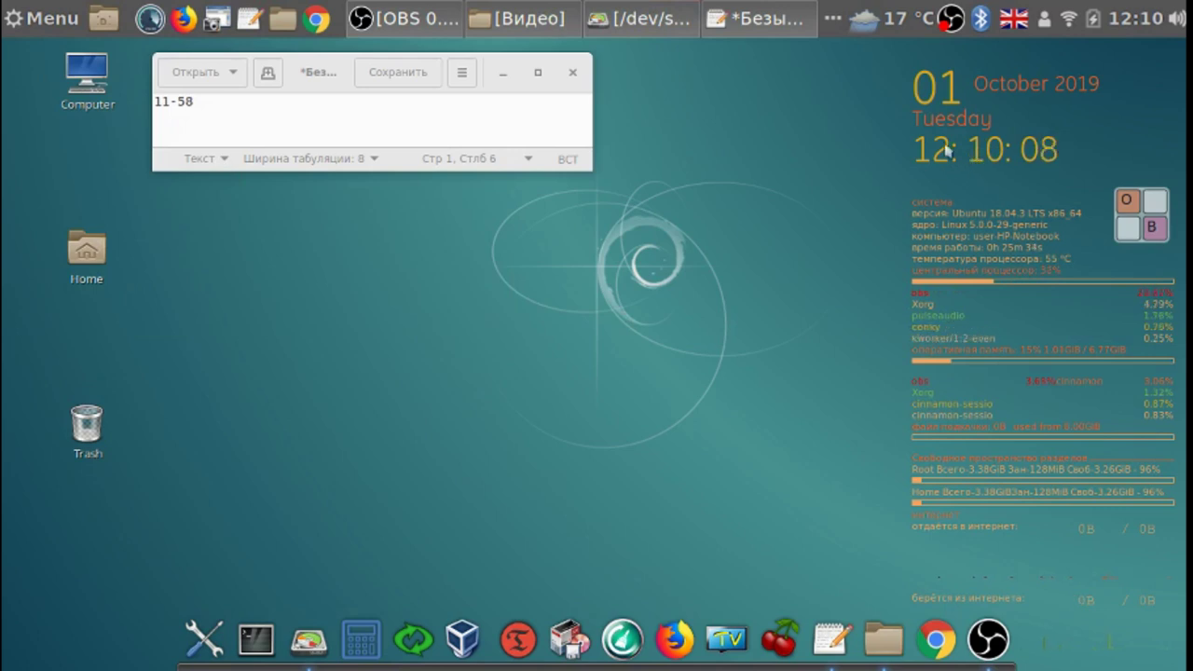
pyautogui.click(573, 73)
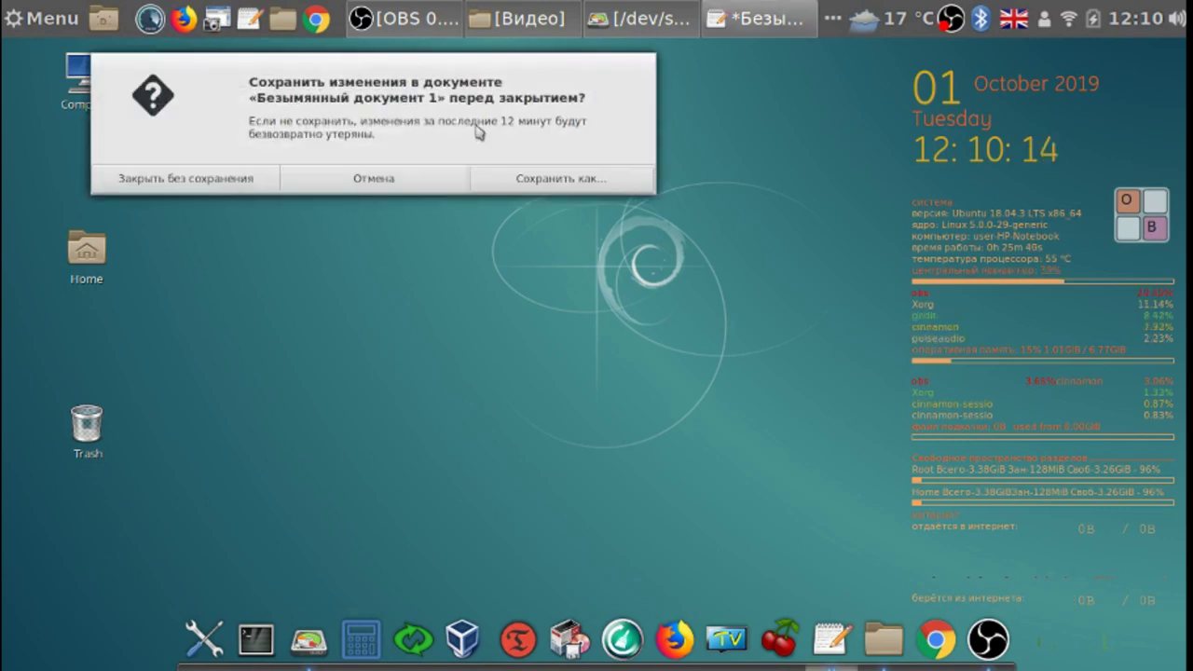
pyautogui.click(239, 188)
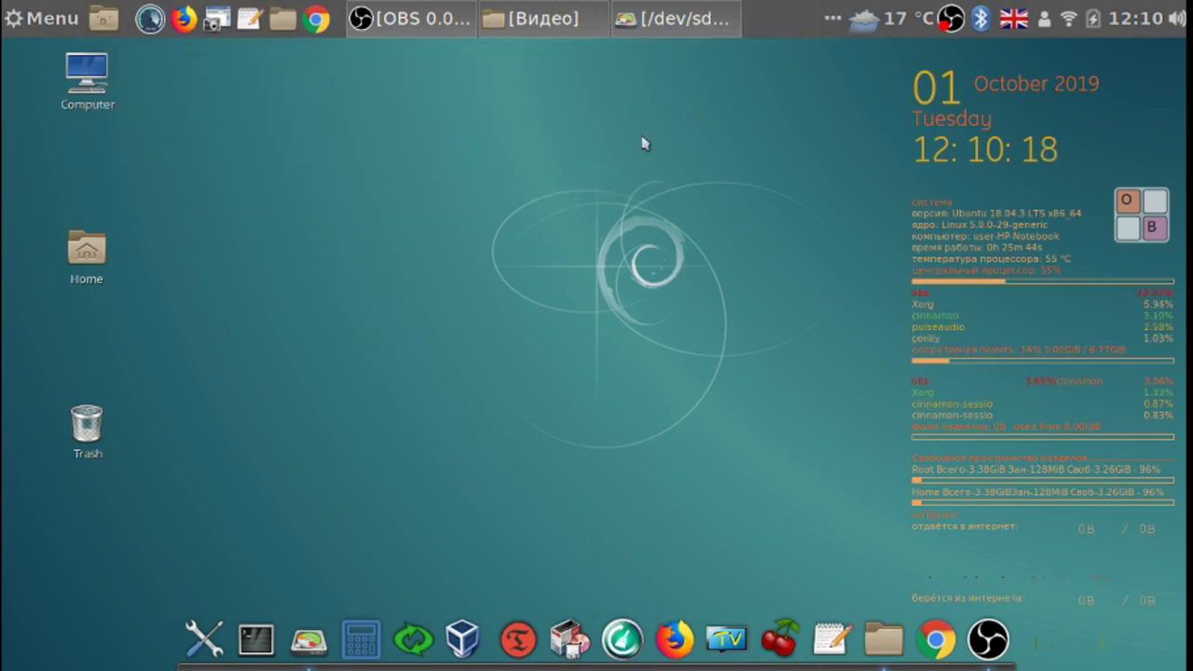
# Switch to GParted and rescan the devices to refresh the /dev/sda partition list
pyautogui.click(706, 24)
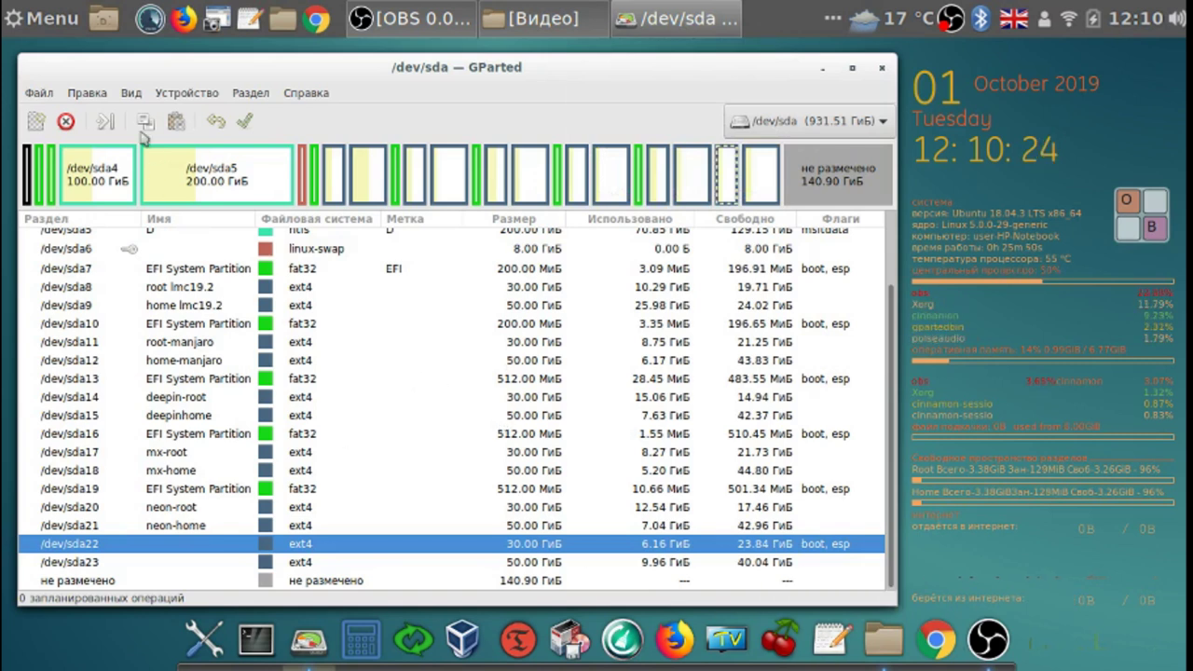
pyautogui.click(38, 94)
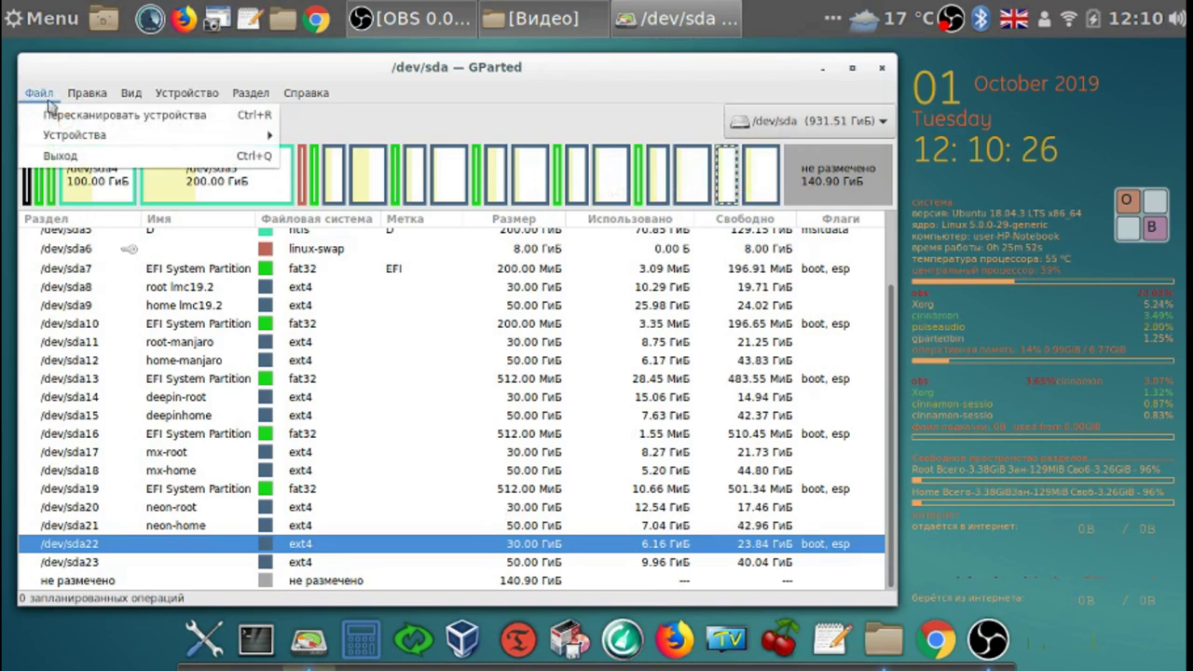
pyautogui.click(61, 115)
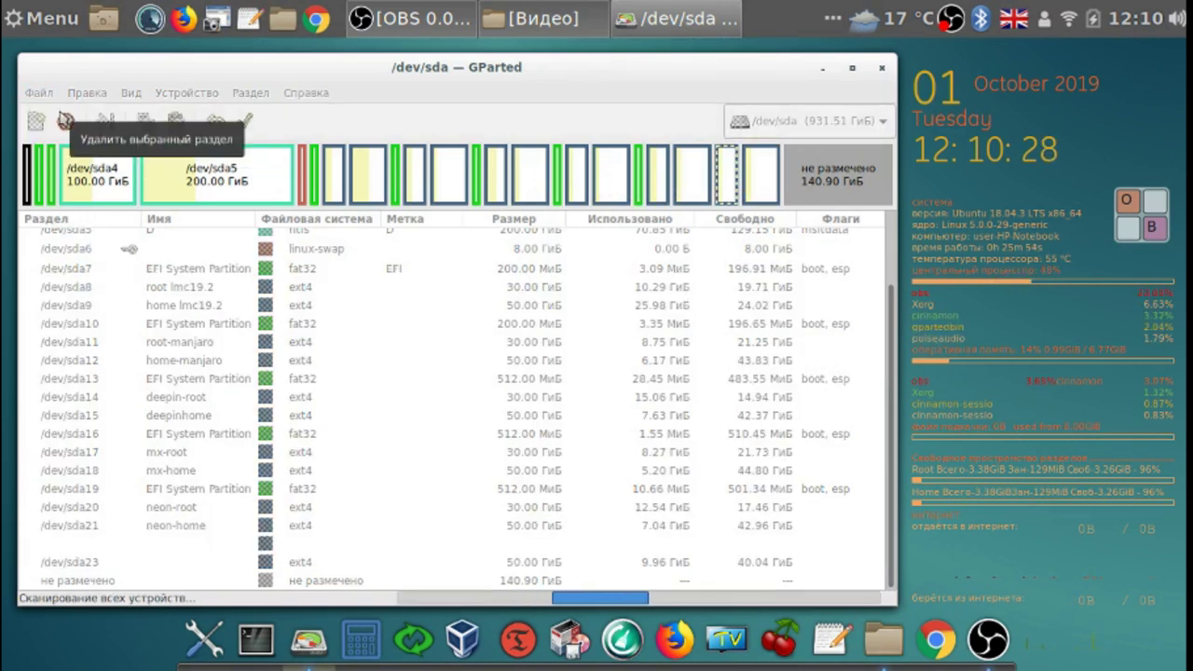
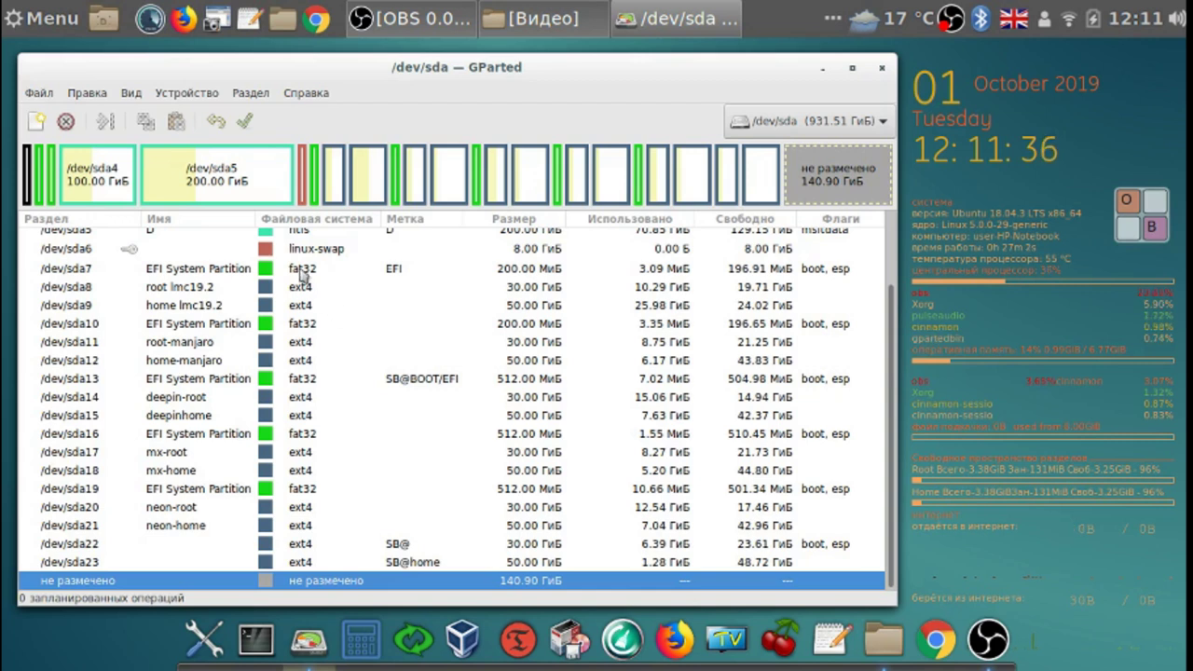
# Examine the /dev/sda partition list, comparing the EFI partitions, the existing systems, and the used space on /dev/sda22 and /dev/sda23
pyautogui.click(300, 272)
pyautogui.click(301, 291)
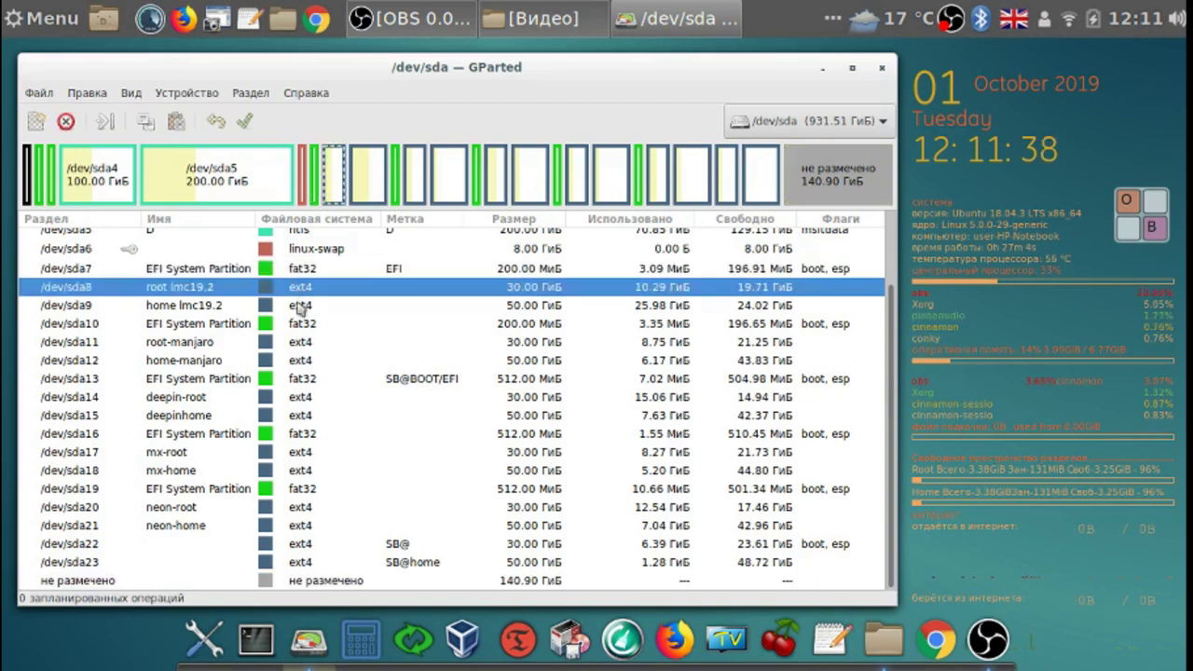
pyautogui.click(297, 306)
pyautogui.click(291, 326)
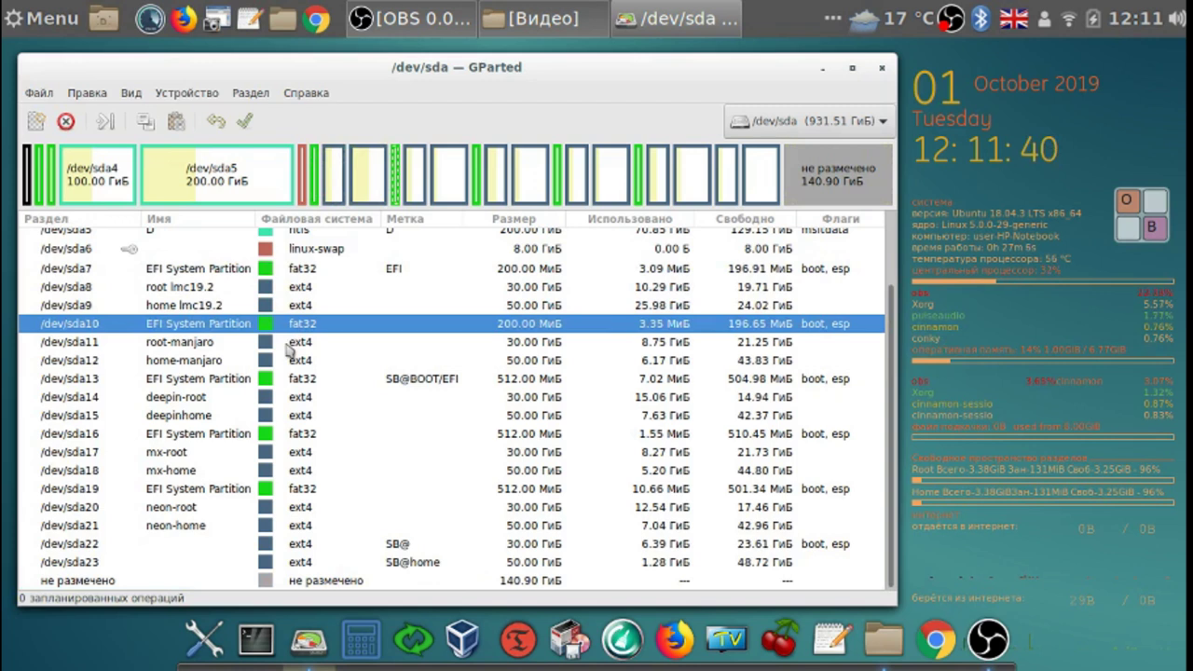
pyautogui.click(289, 343)
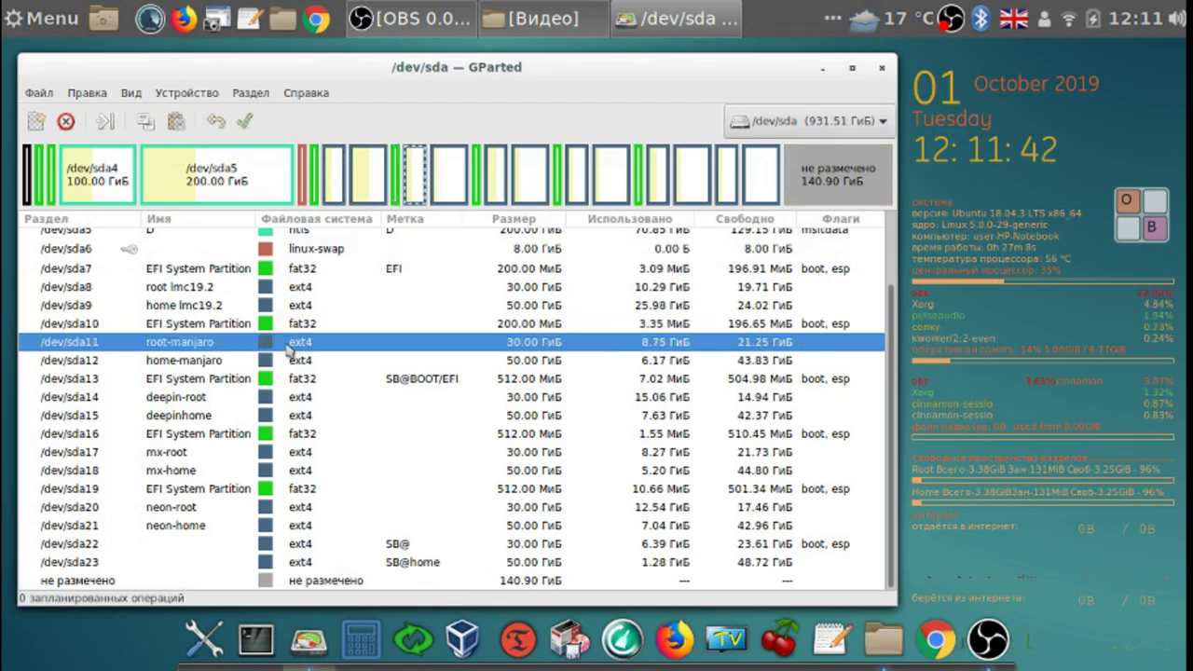
pyautogui.click(293, 547)
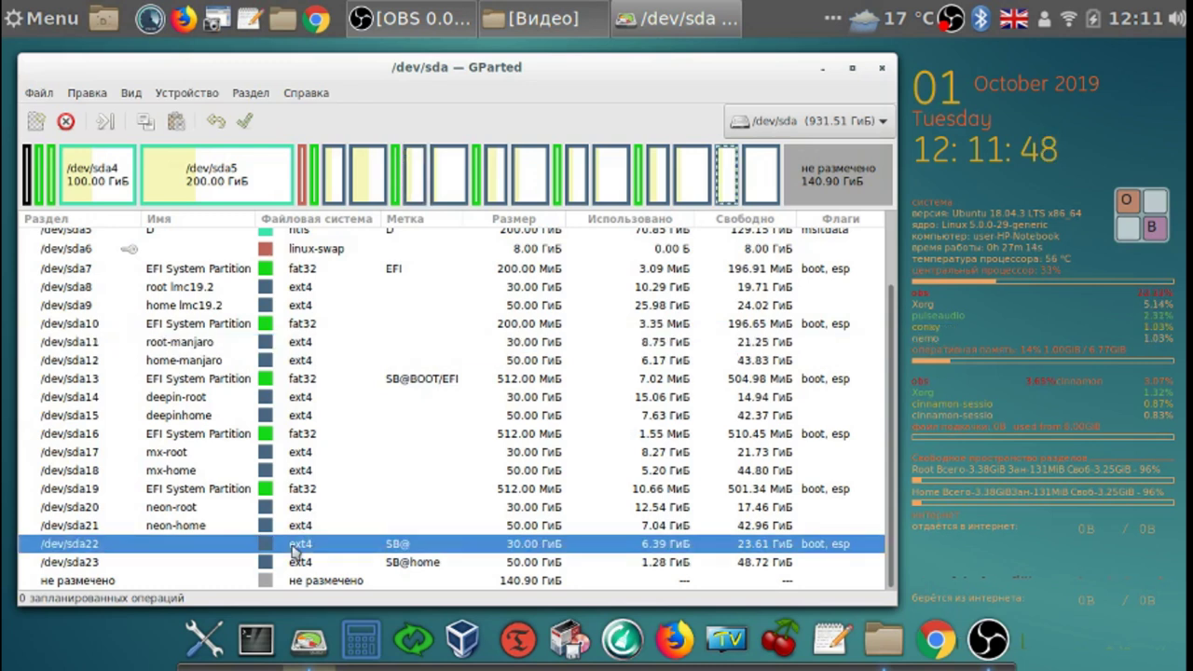
pyautogui.click(686, 566)
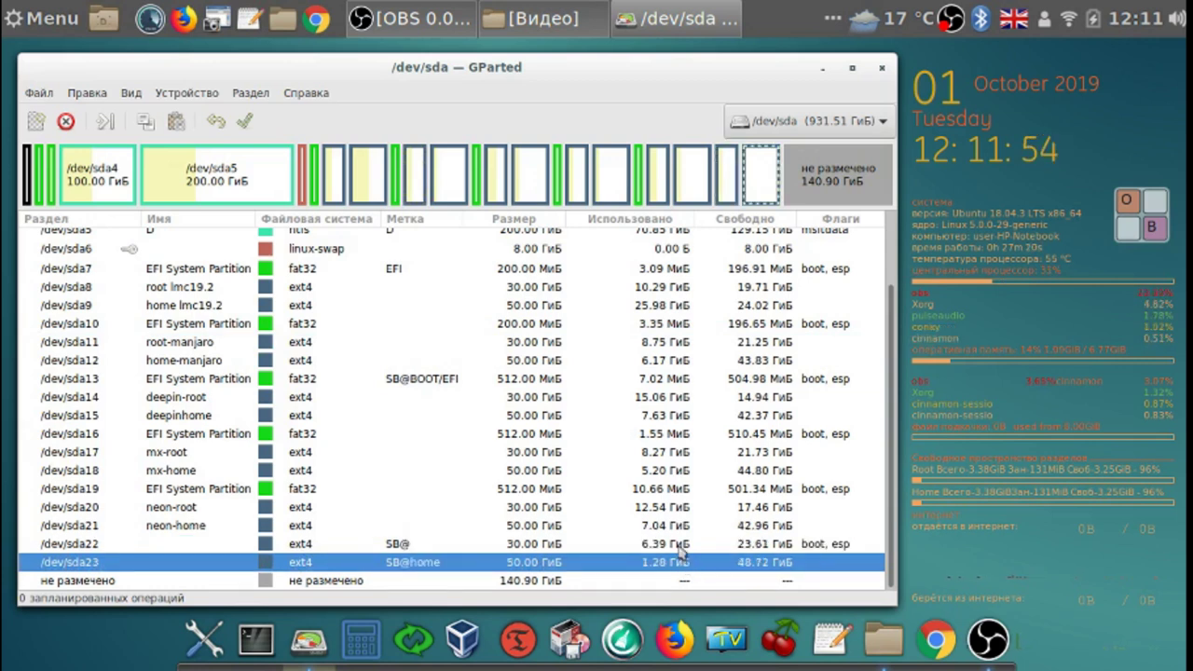
pyautogui.click(679, 549)
pyautogui.click(679, 563)
pyautogui.click(319, 442)
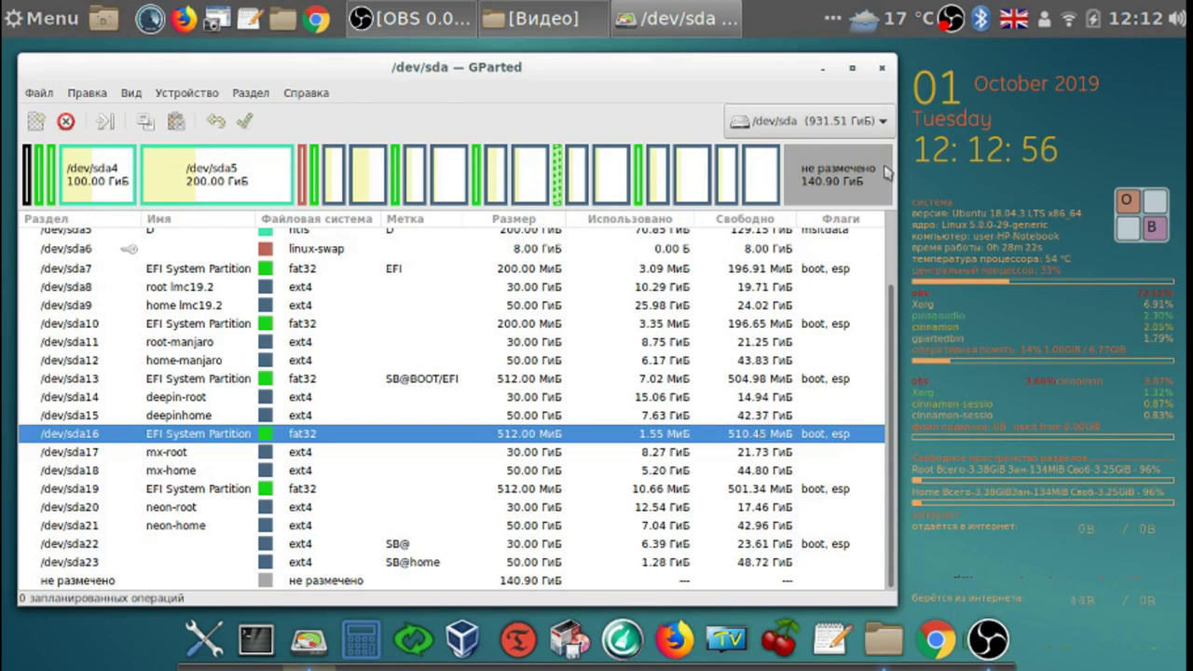
# Close GParted and stop the OBS screen recording
pyautogui.click(883, 72)
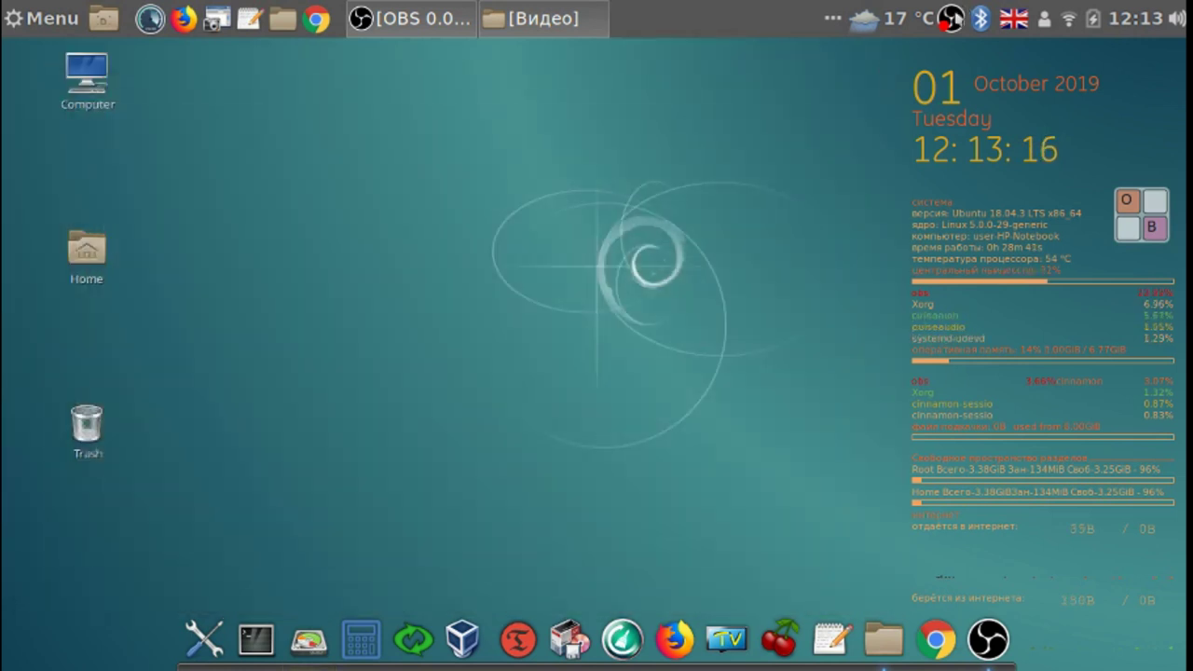
pyautogui.rightClick(945, 25)
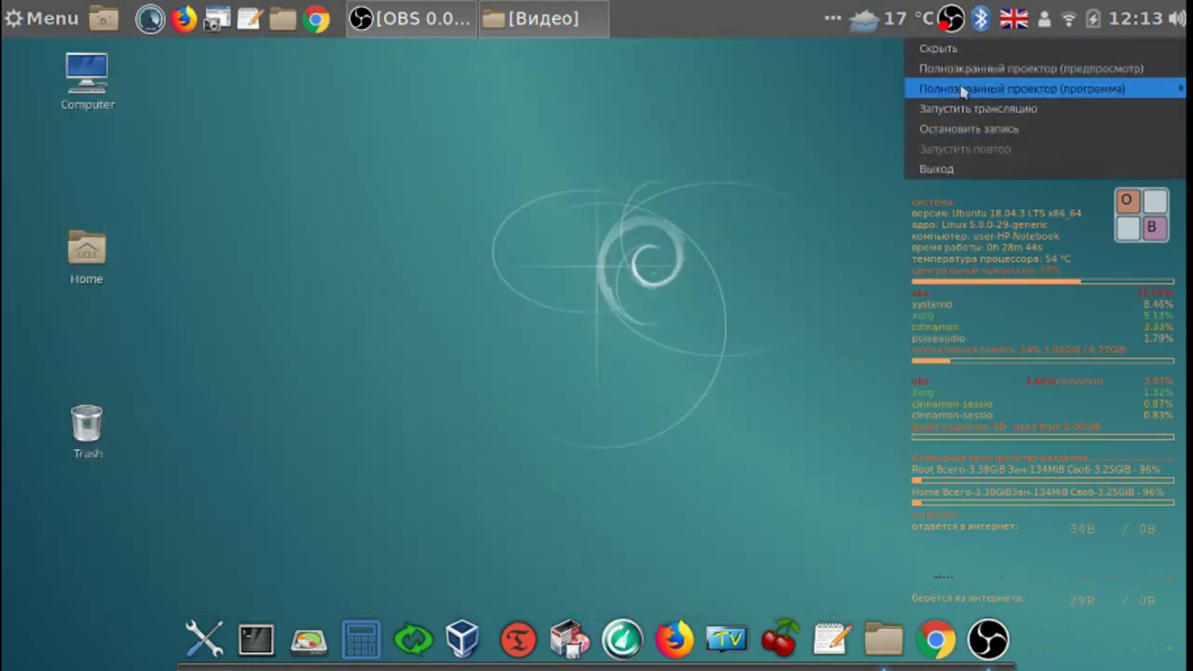
pyautogui.click(974, 126)
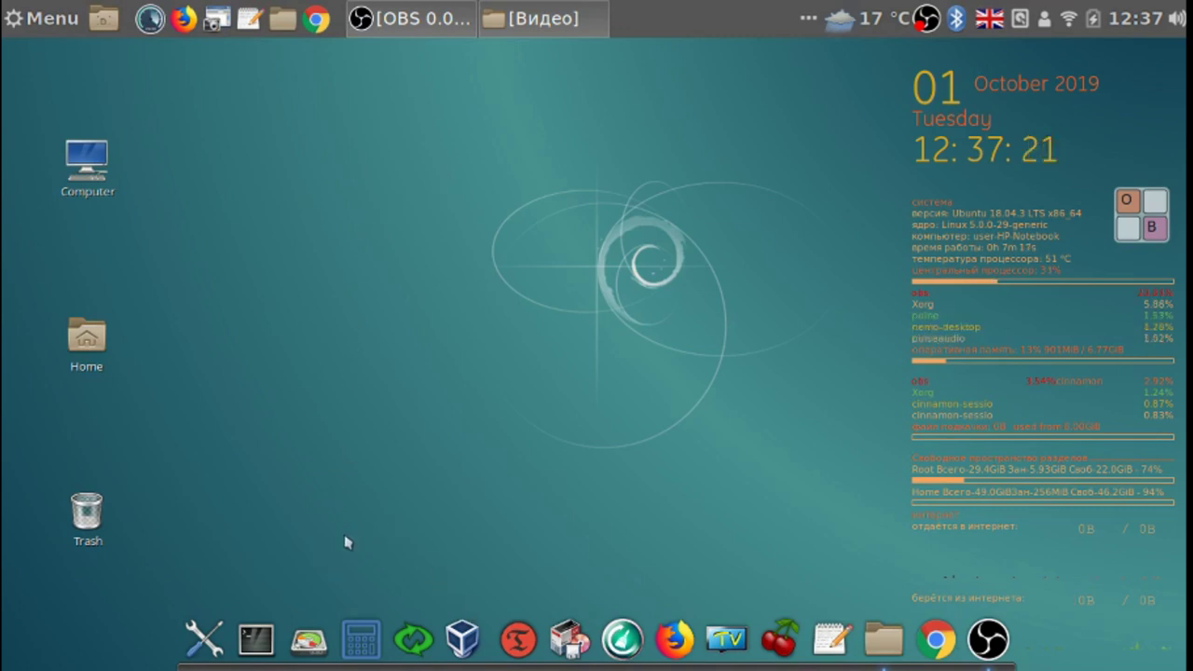
# Launch GParted, authenticate by entering the account password with the on-screen keyboard, and move the GParted window clear of the system monitor
pyautogui.click(308, 640)
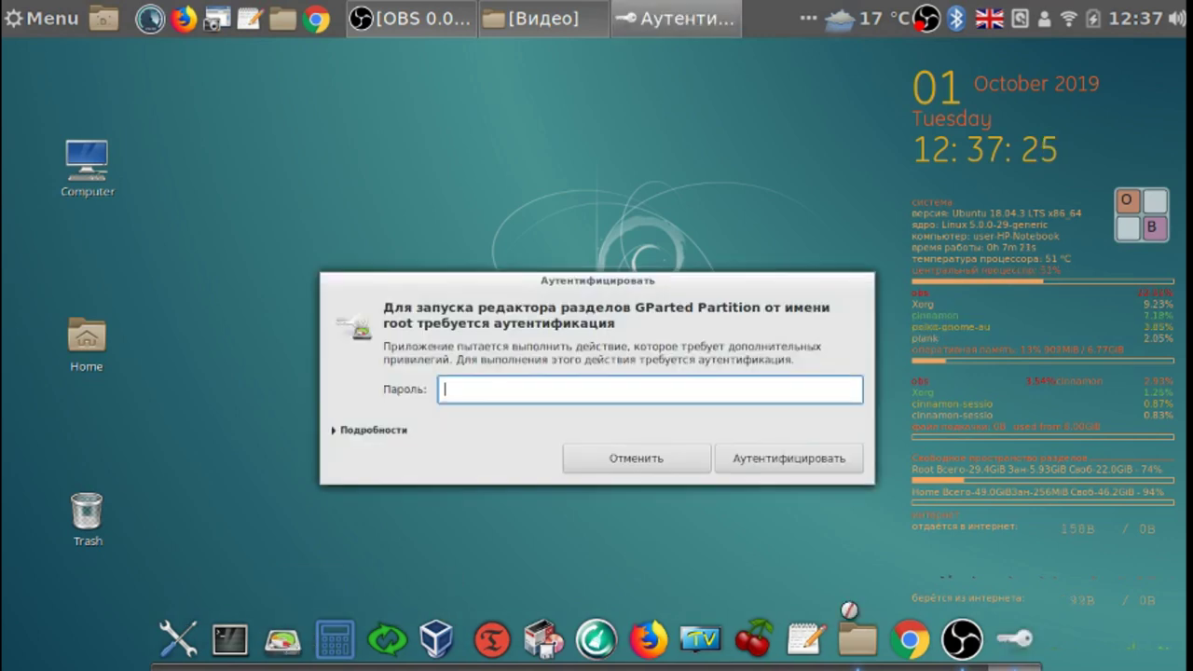
pyautogui.click(1142, 224)
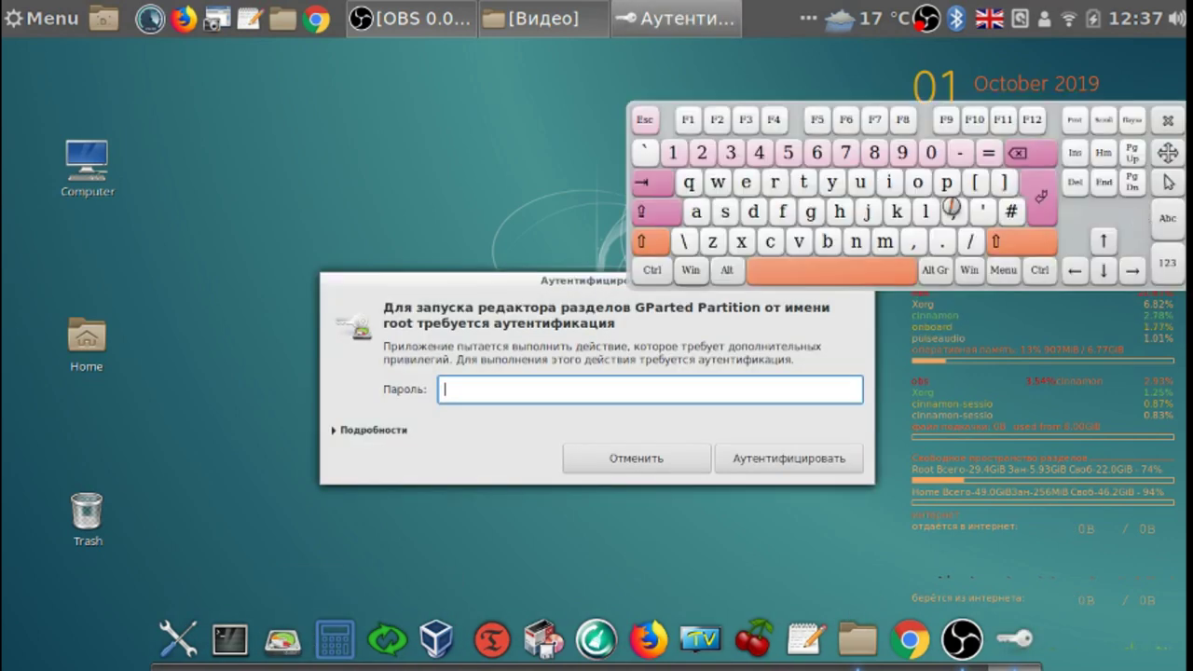
pyautogui.click(667, 151)
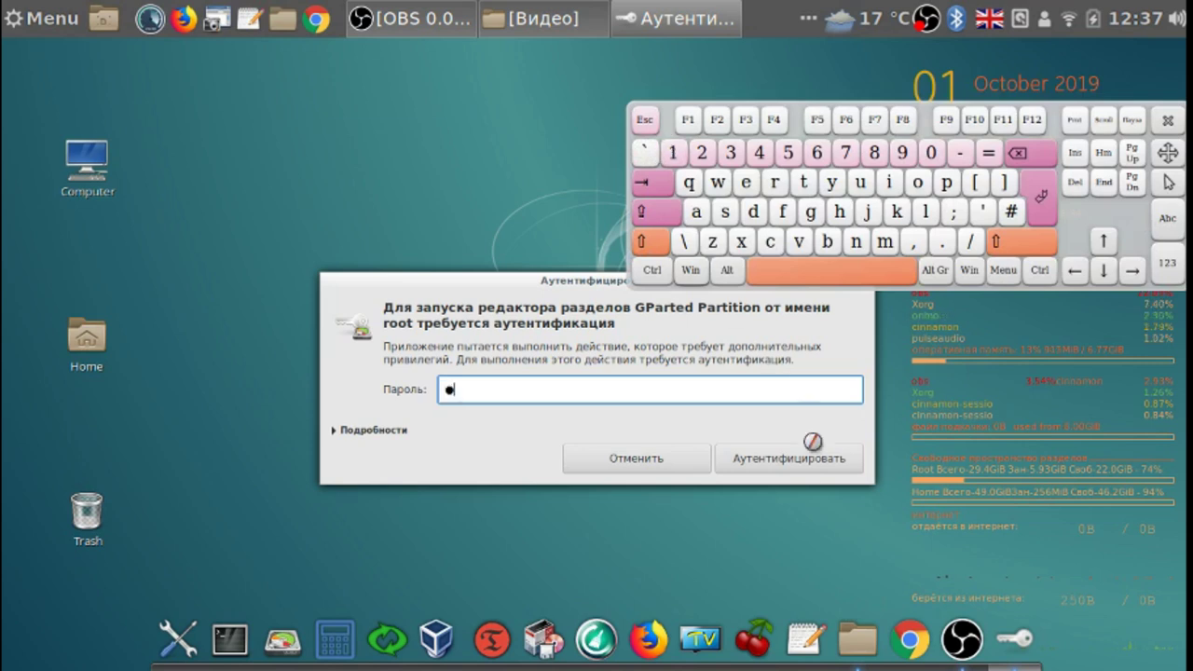
pyautogui.click(839, 457)
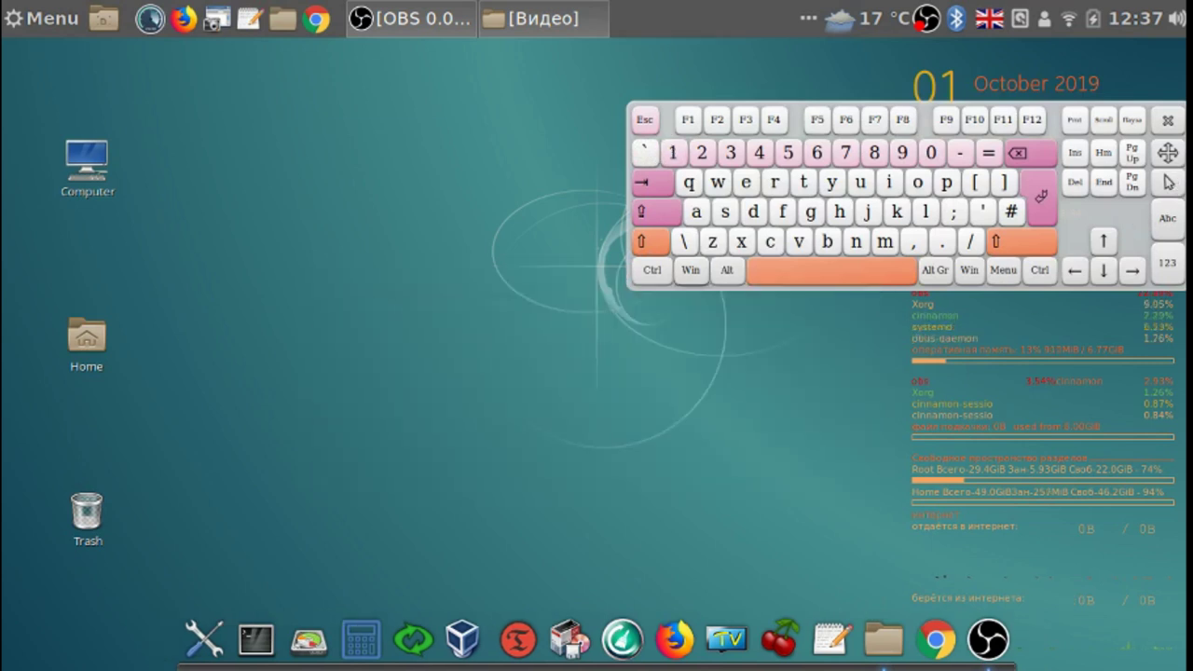
pyautogui.click(1167, 120)
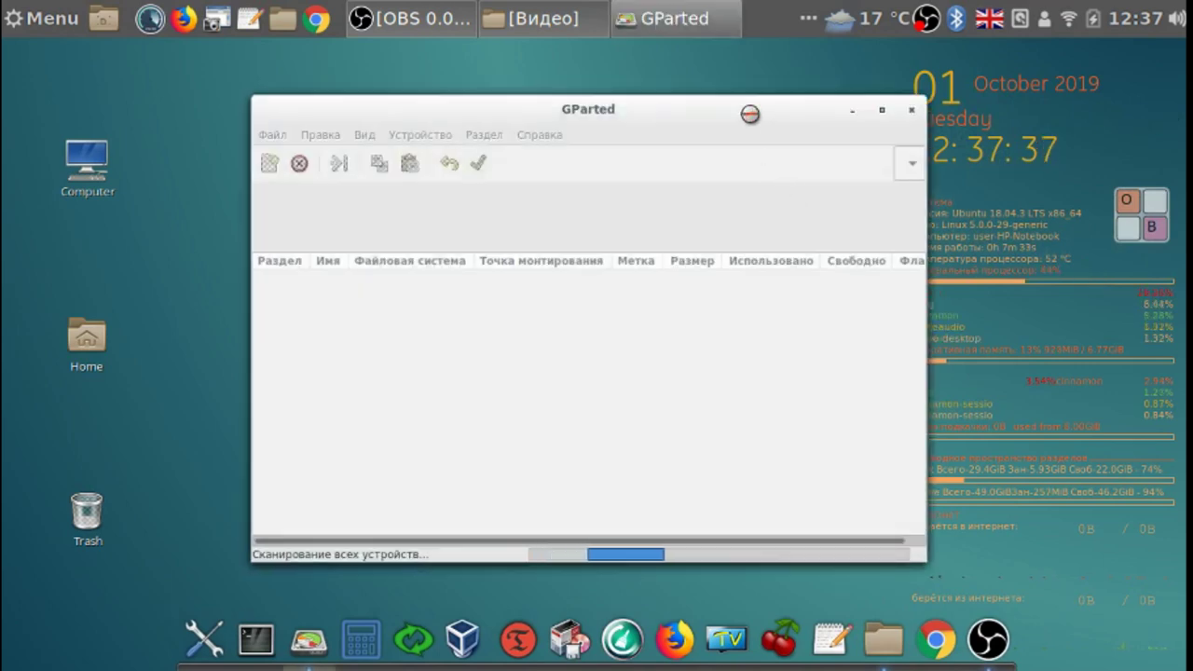
pyautogui.moveTo(750, 114); pyautogui.dragTo(530, 94)
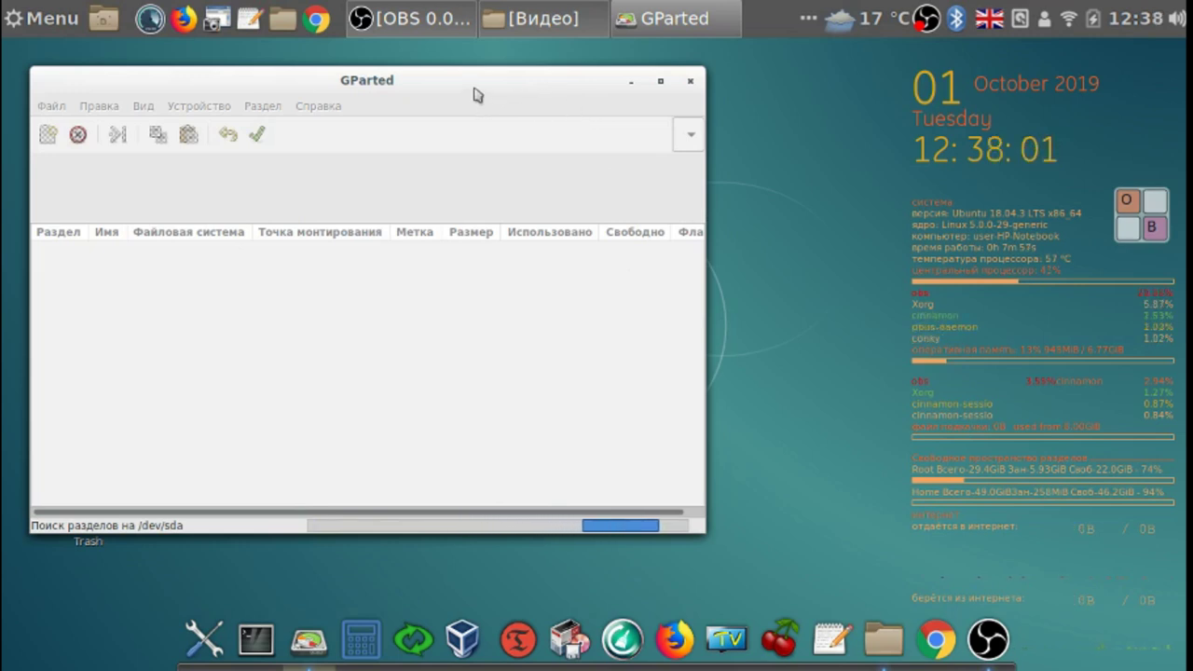
# Review the Weather applet's settings down to the location label and update interval, and close them unchanged
pyautogui.rightClick(857, 26)
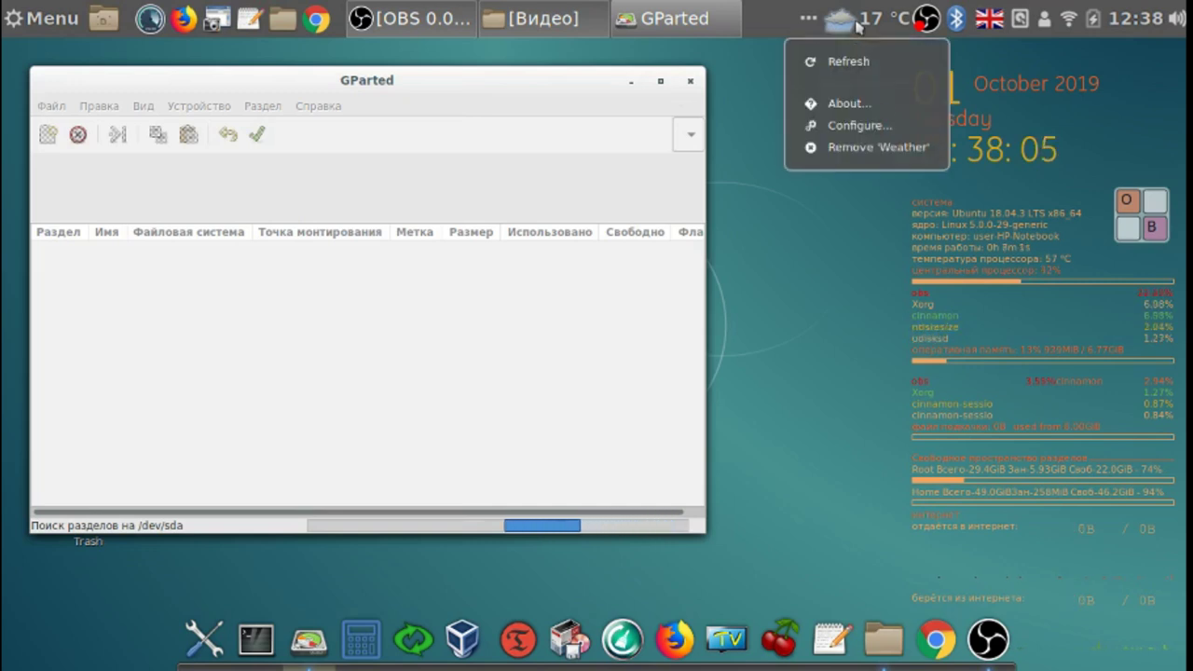
pyautogui.click(816, 125)
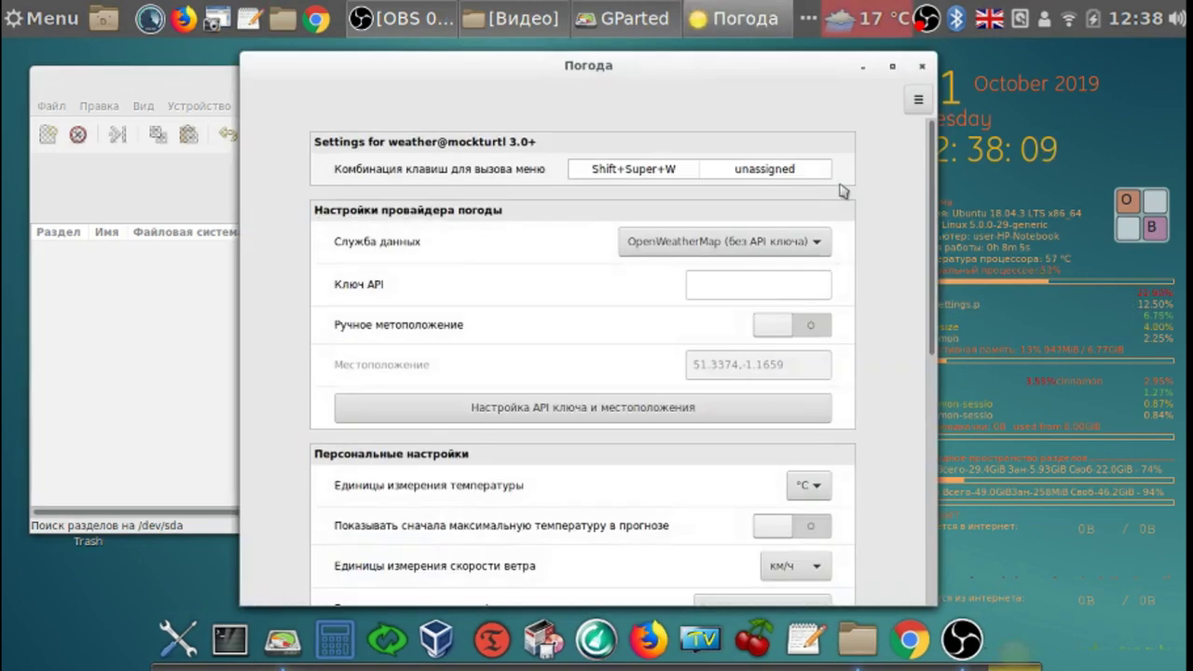
pyautogui.moveTo(935, 191); pyautogui.dragTo(937, 455)
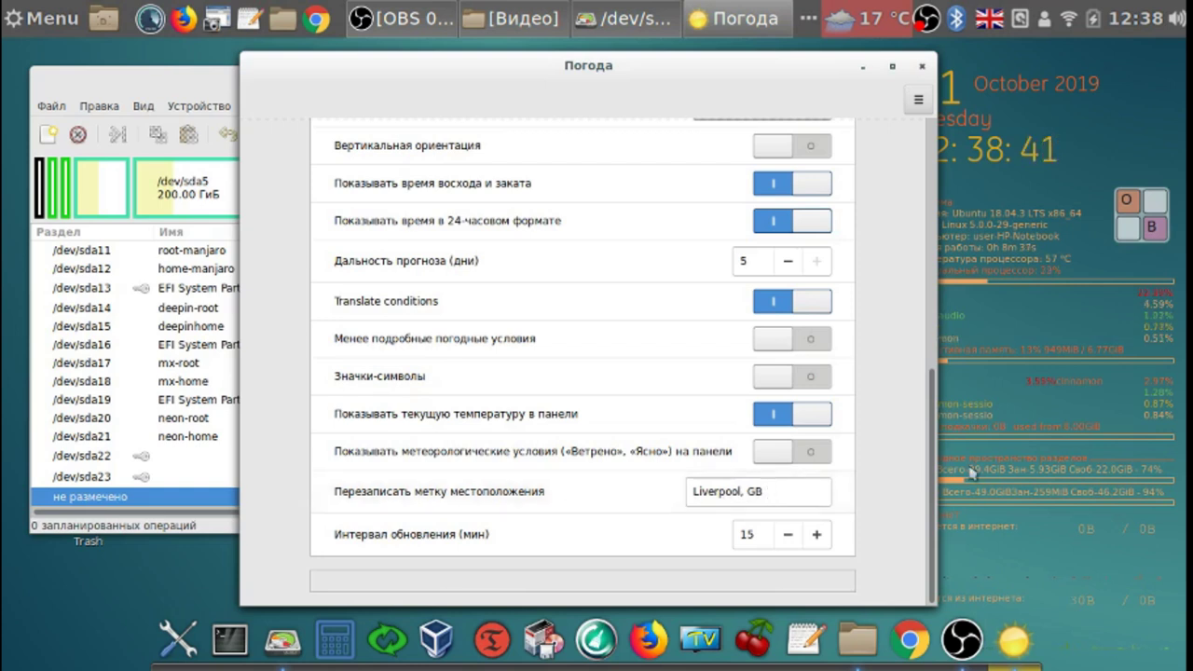
pyautogui.click(922, 66)
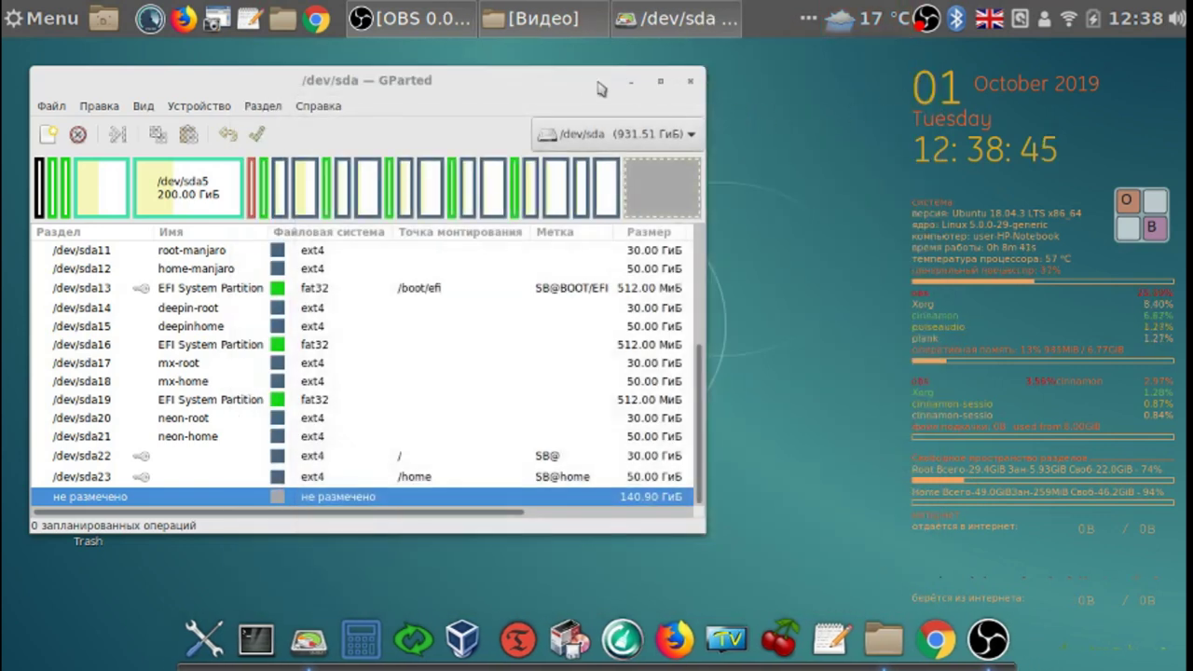
# Enlarge the GParted window and maximize it to show the mount point, label, size and usage columns
pyautogui.moveTo(585, 83); pyautogui.dragTo(589, 72)
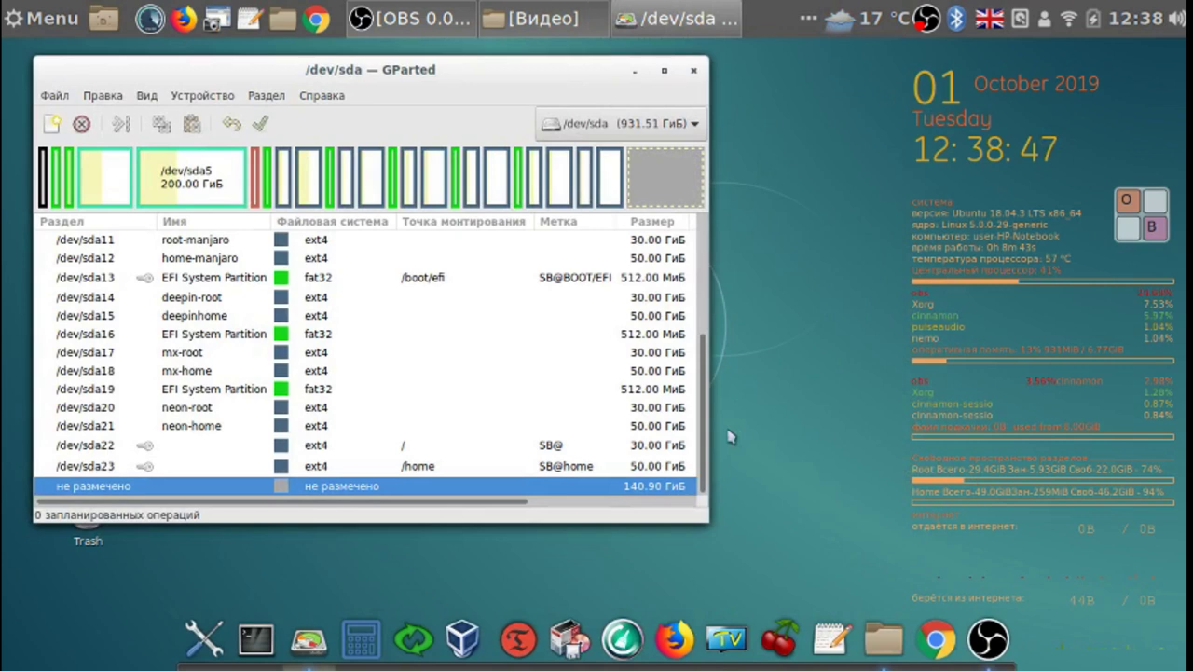
pyautogui.moveTo(708, 525); pyautogui.dragTo(850, 638)
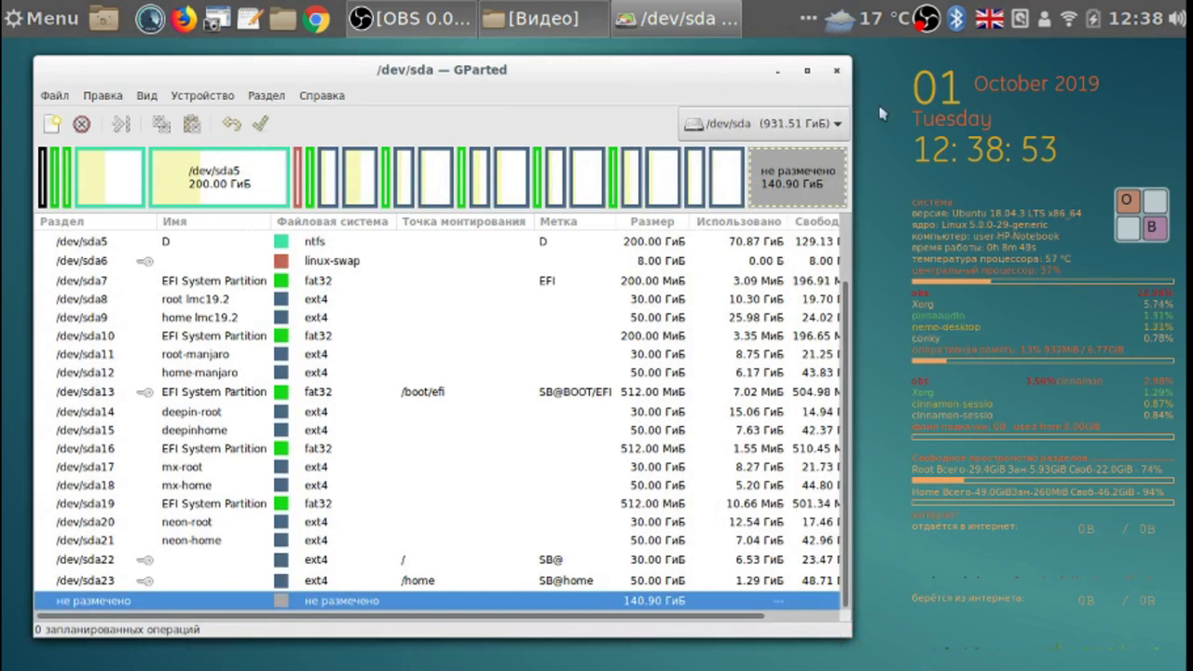
pyautogui.click(810, 72)
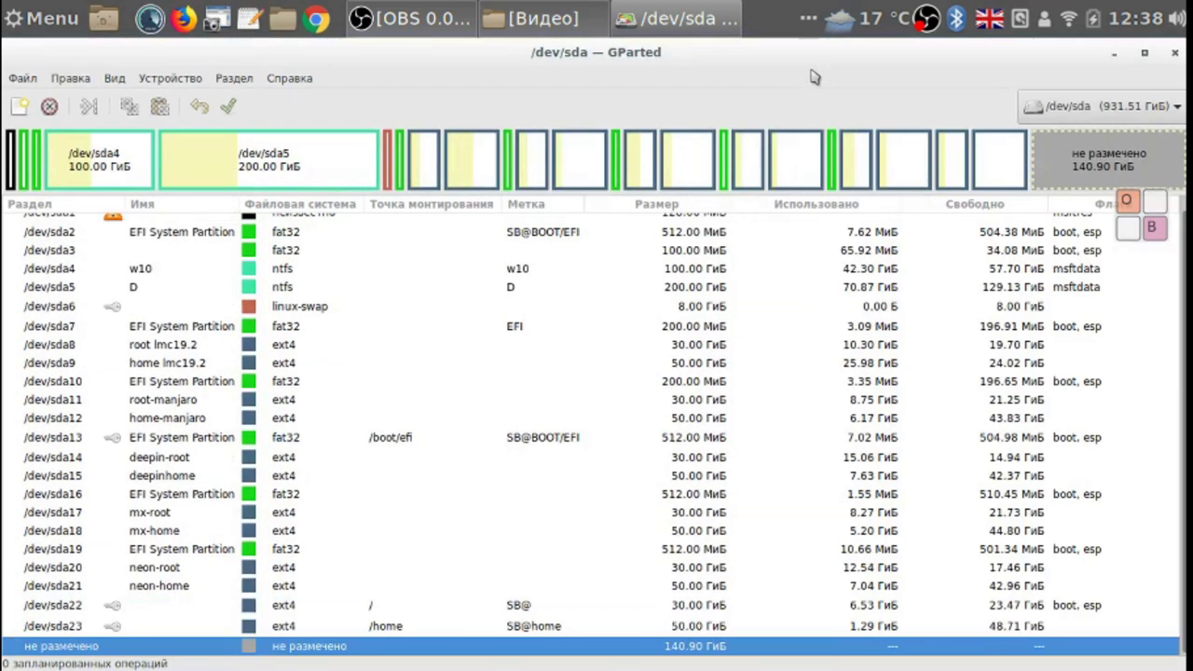
# Inspect the partitions used by the installed system: /dev/sda22, /dev/sda23, the EFI partition /dev/sda13 and the swap /dev/sda6
pyautogui.click(197, 613)
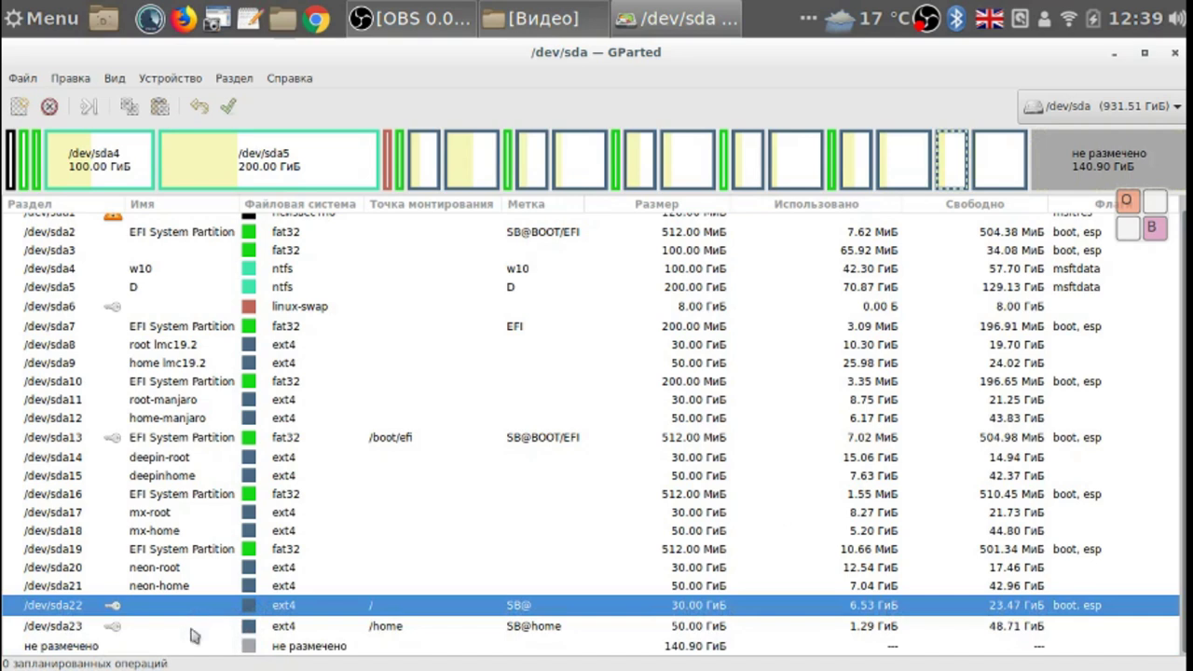
pyautogui.click(191, 633)
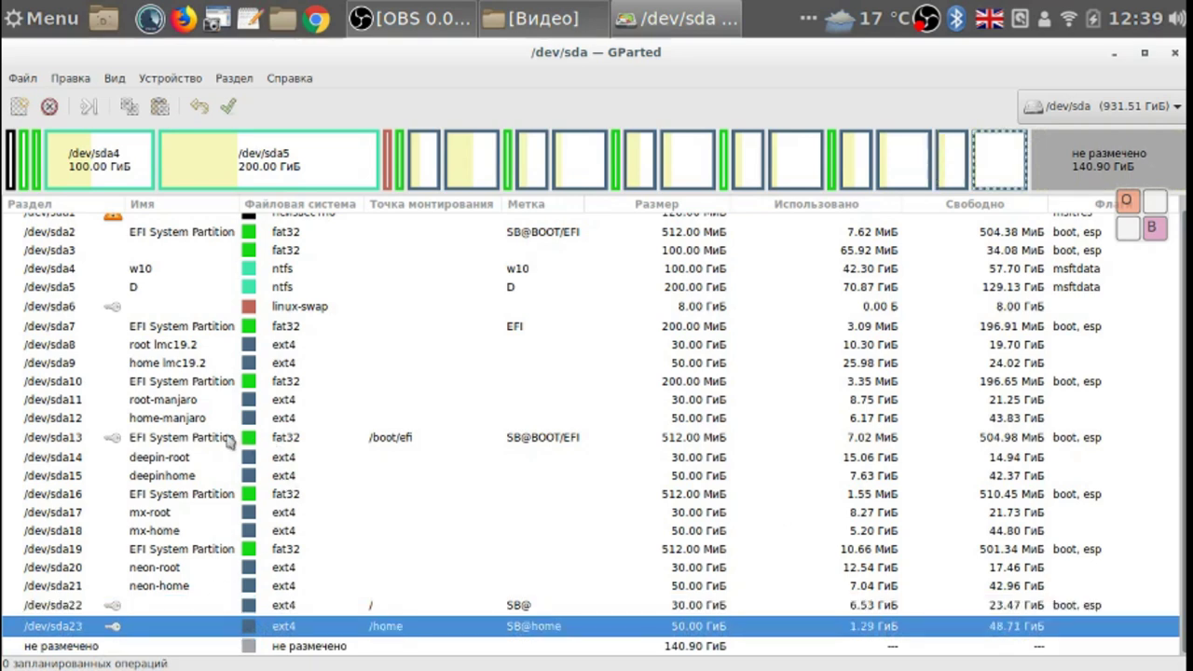
pyautogui.click(226, 441)
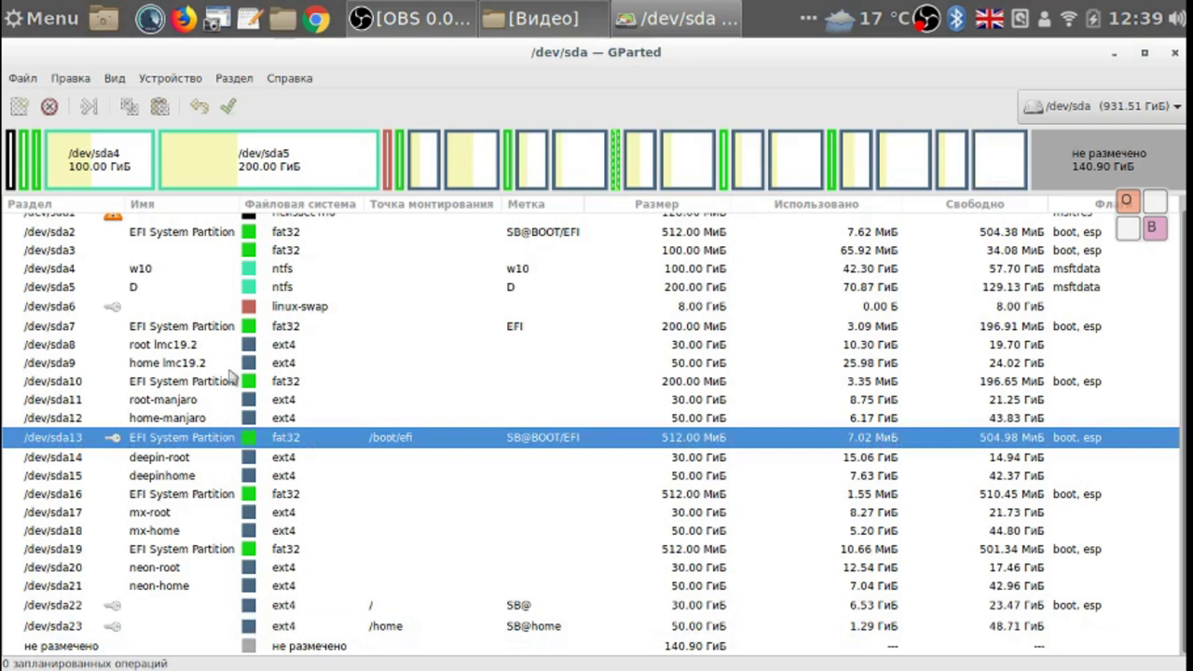
pyautogui.click(293, 311)
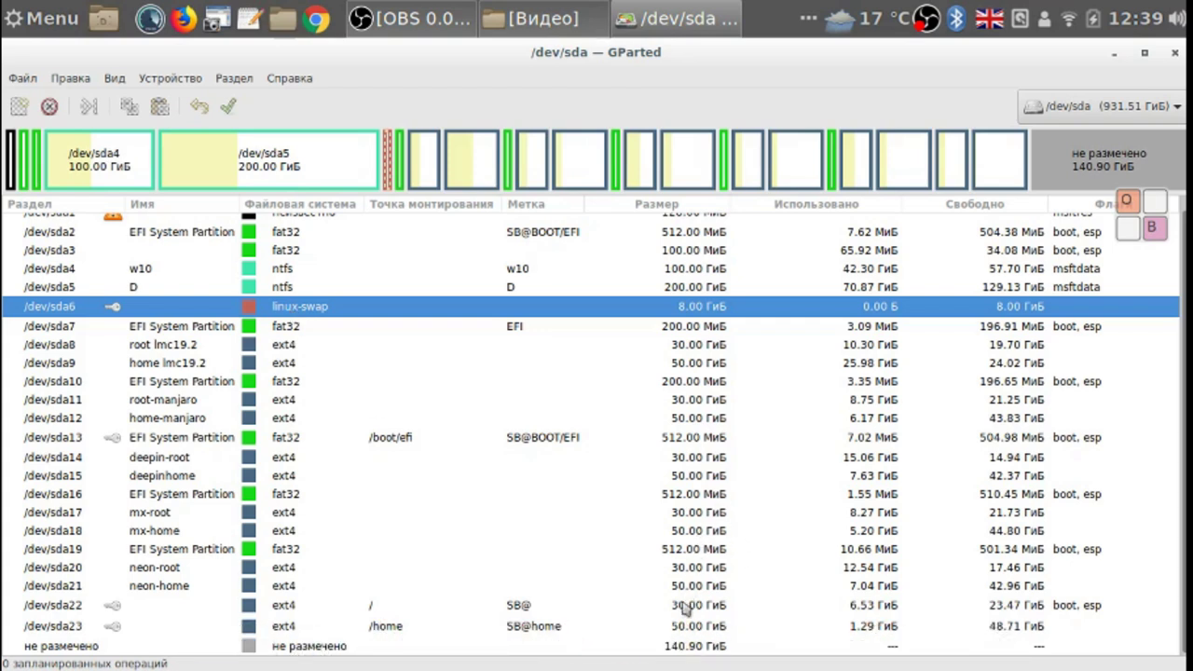
pyautogui.click(697, 630)
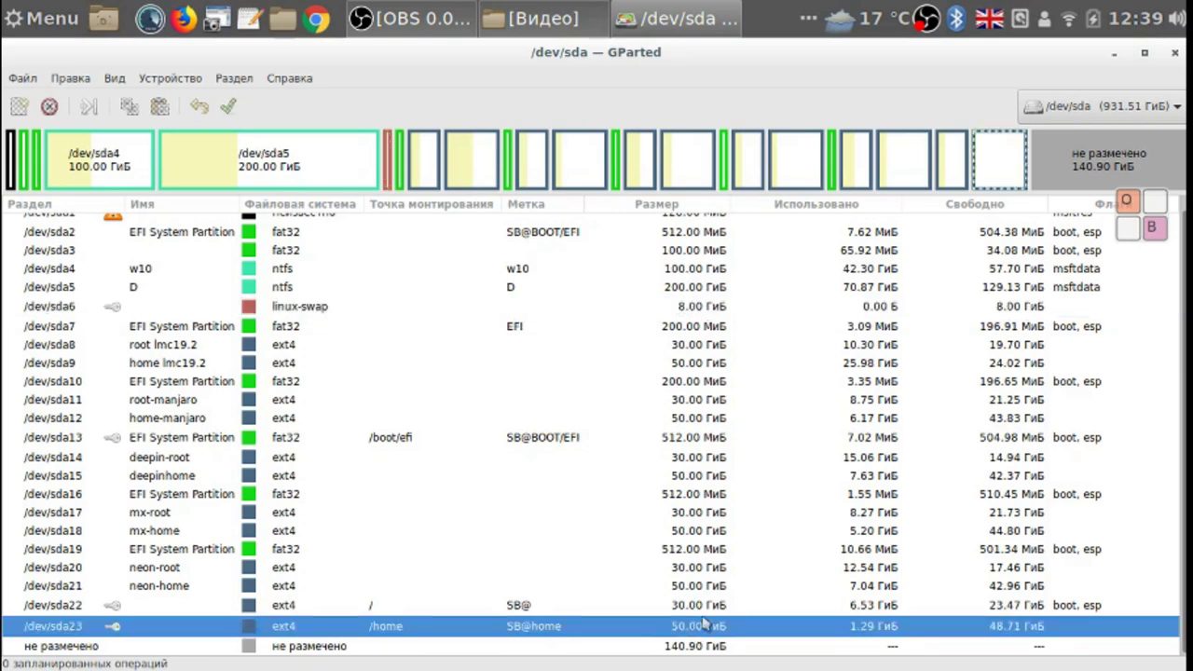
pyautogui.click(709, 607)
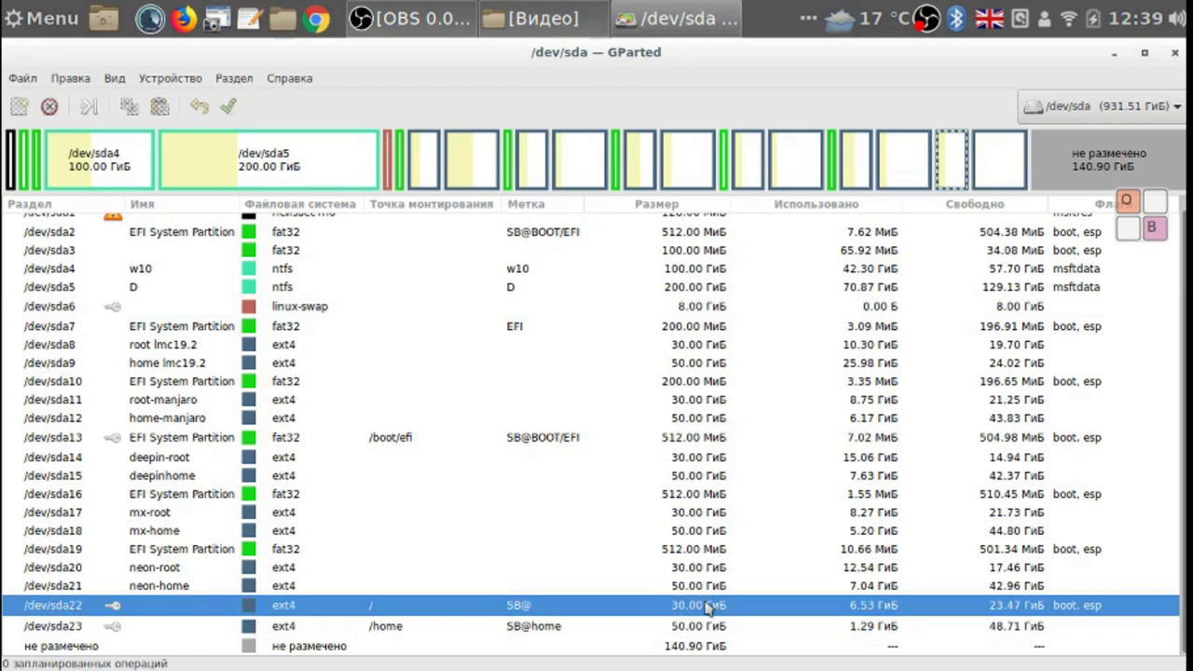
pyautogui.click(724, 632)
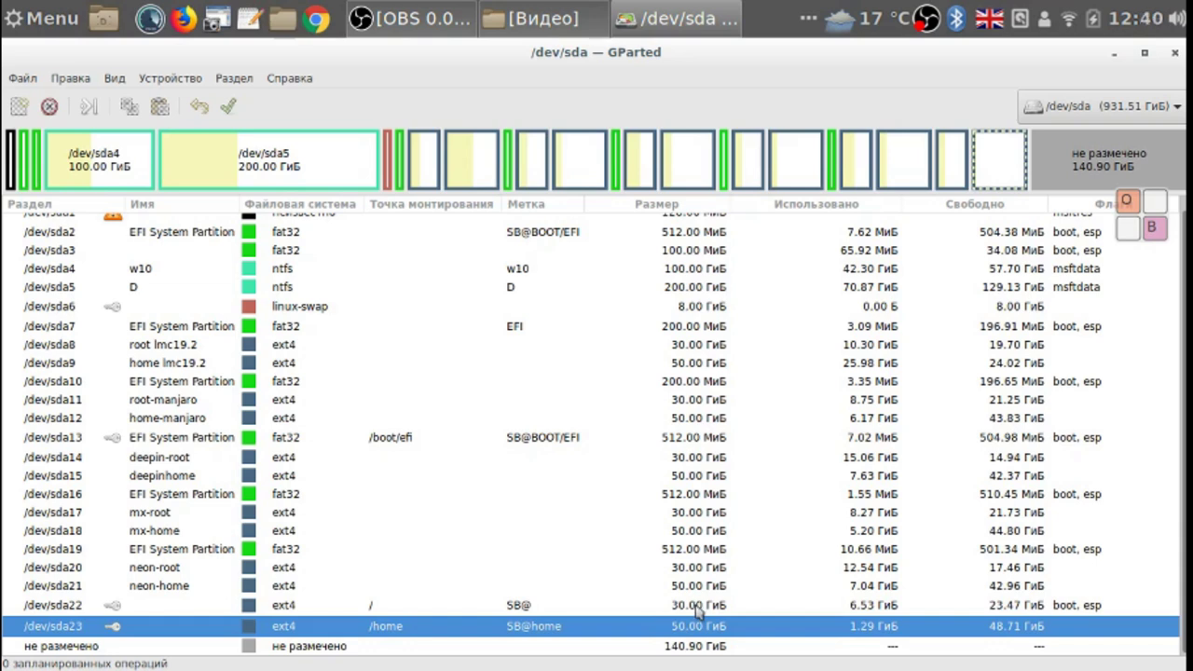
# Restore the GParted window's size, recheck the swap and /boot/efi partitions, and close GParted
pyautogui.click(1147, 54)
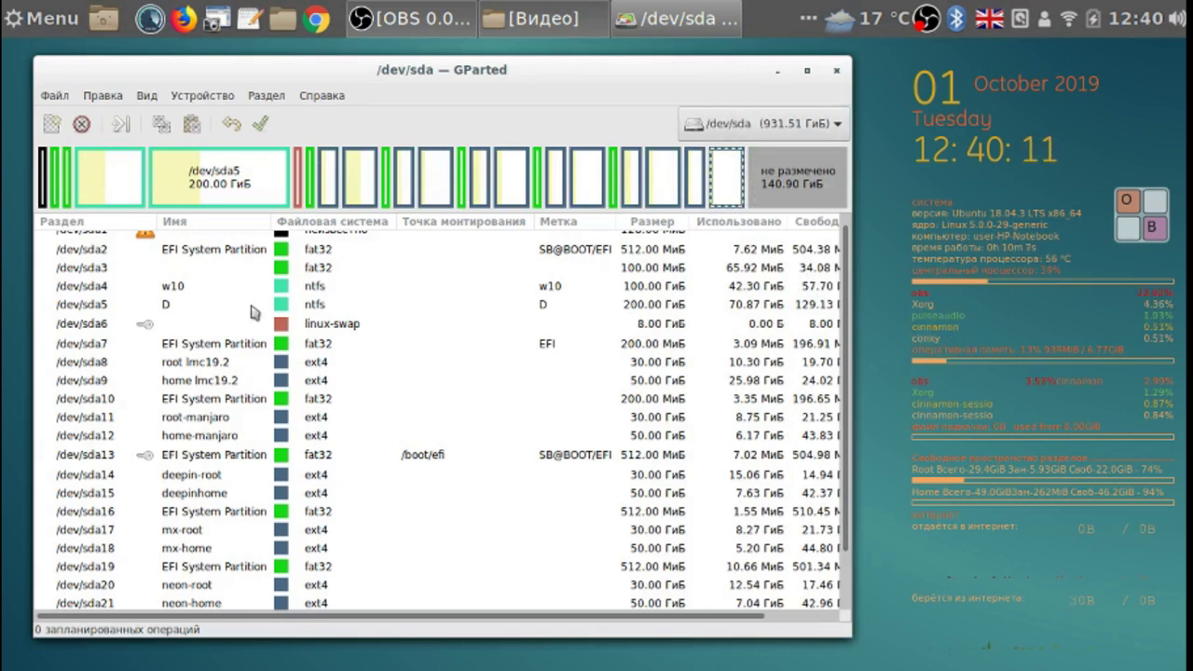
pyautogui.click(246, 327)
pyautogui.click(277, 455)
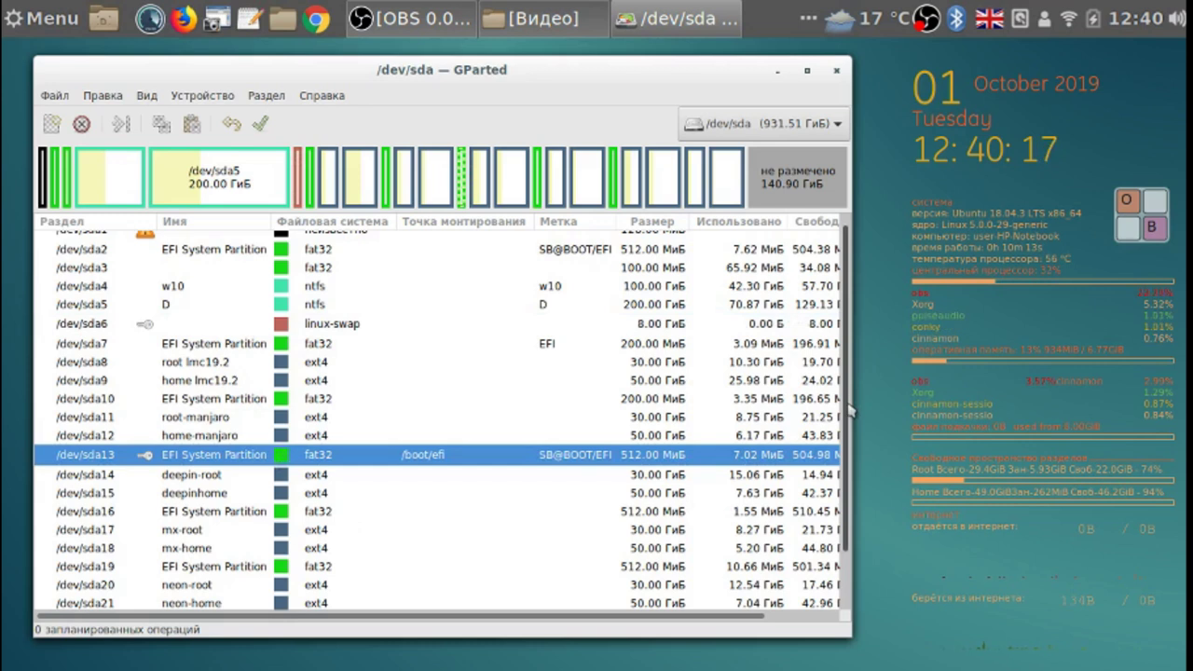
pyautogui.scroll(-3, 850, 410)
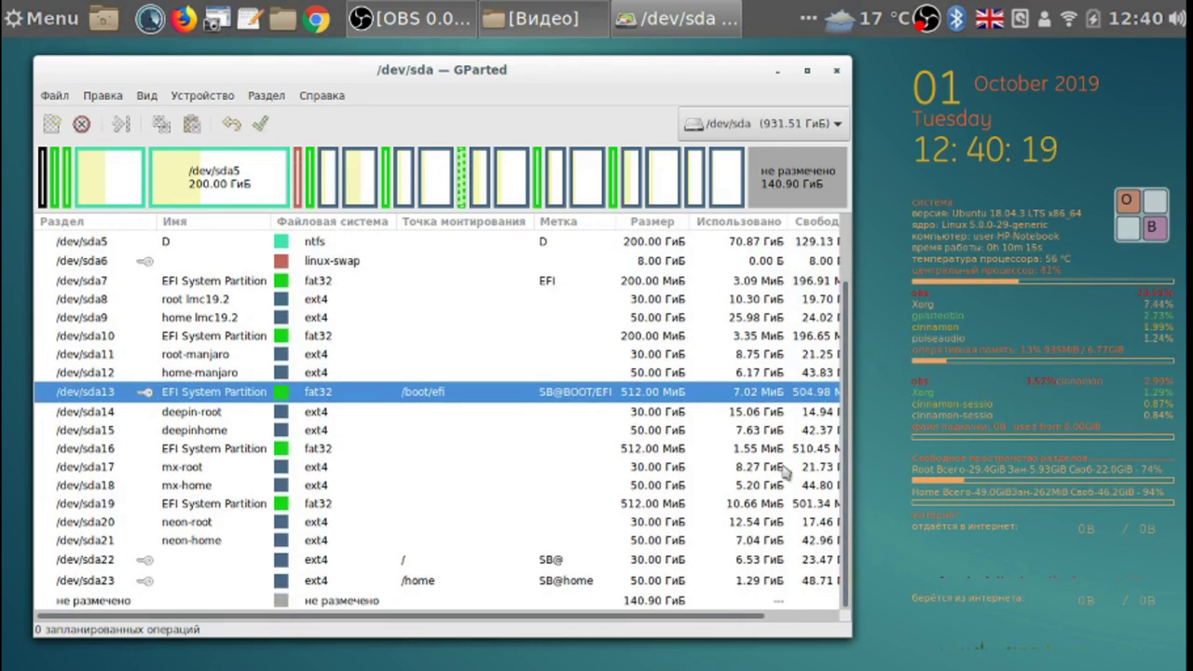
pyautogui.click(837, 71)
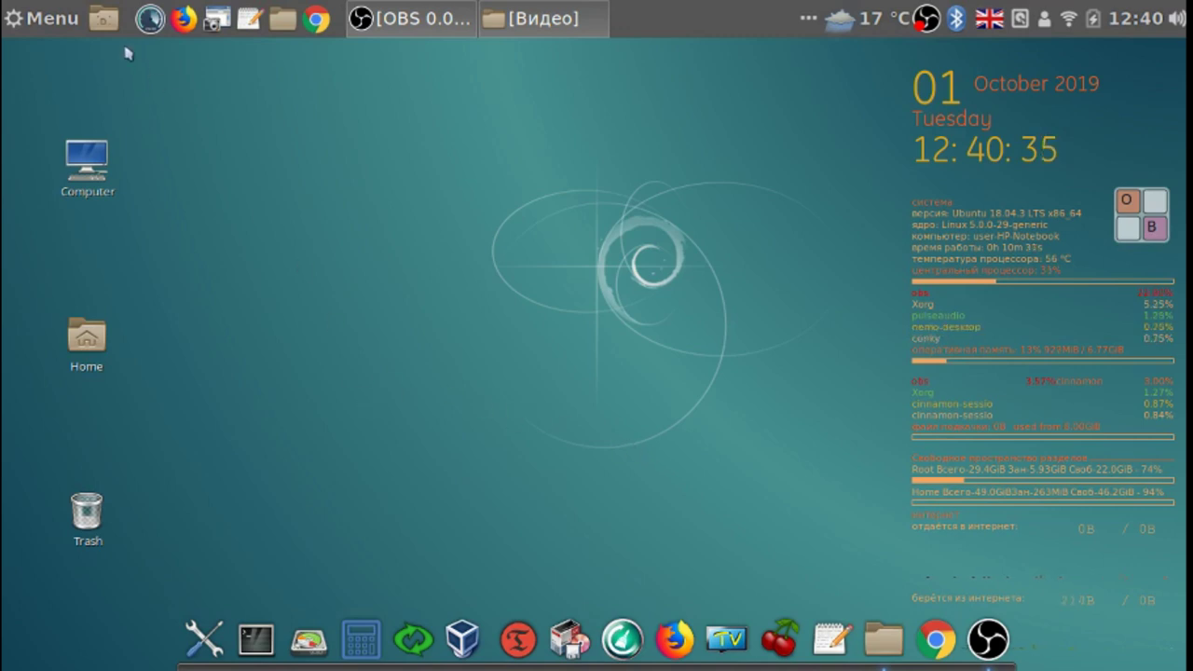
# Launch MEGAsync from the Интернет applications and open its sign-in form at the e-mail field
pyautogui.click(49, 21)
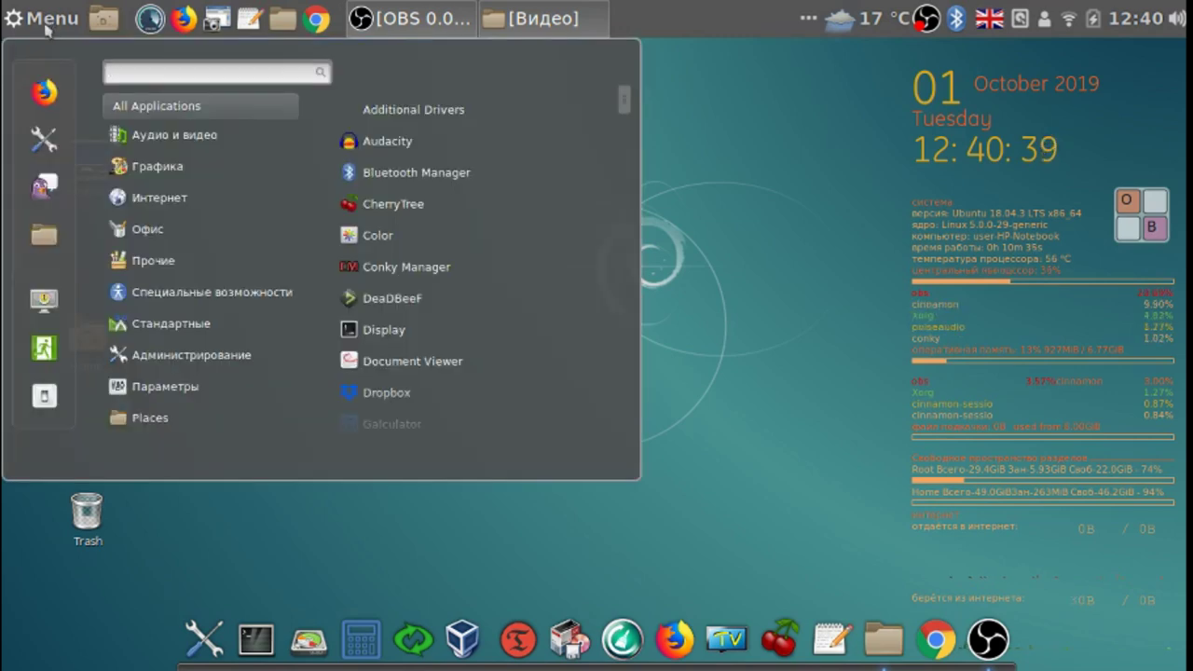
pyautogui.moveTo(165, 193)
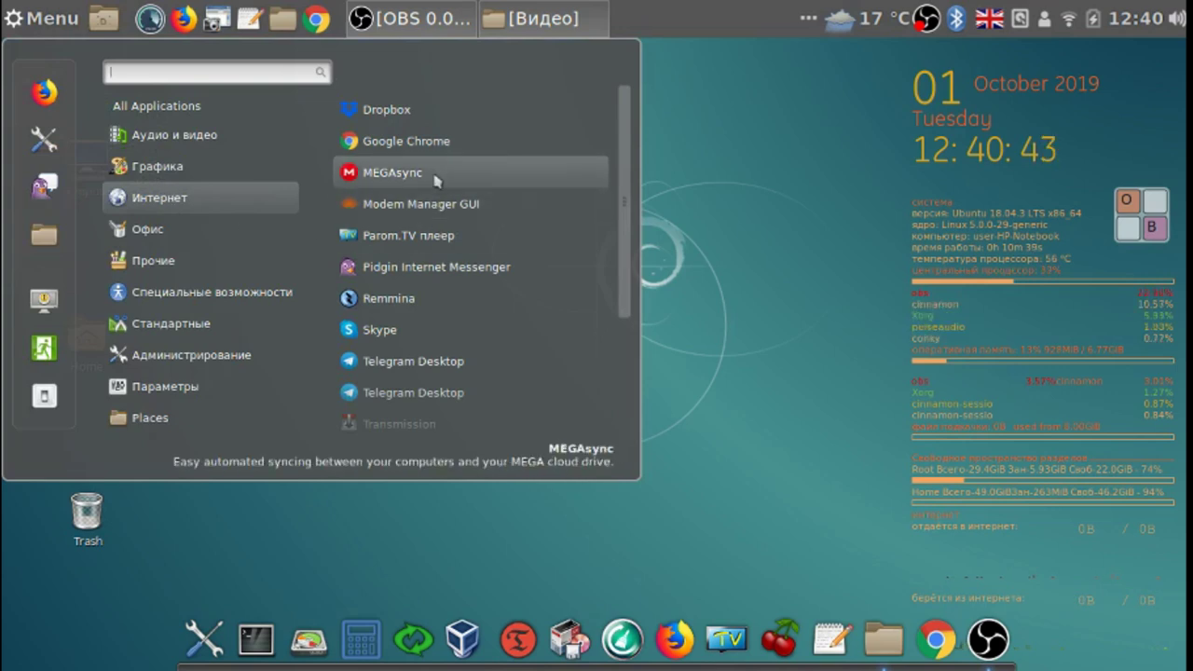
pyautogui.click(392, 173)
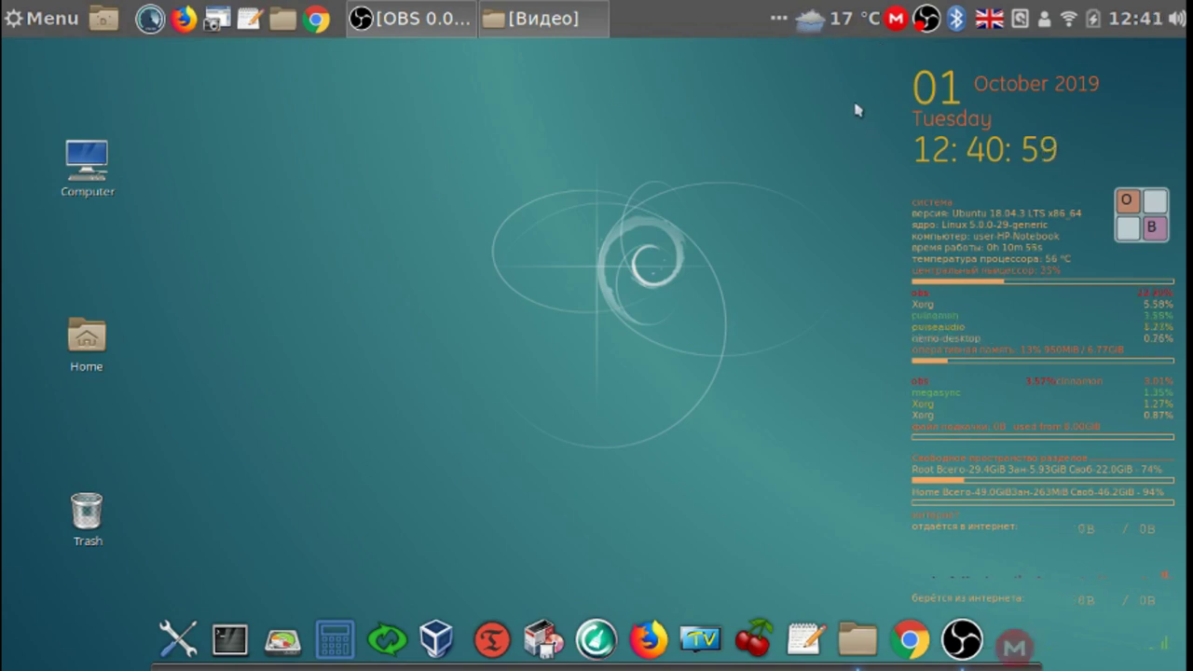
pyautogui.click(896, 19)
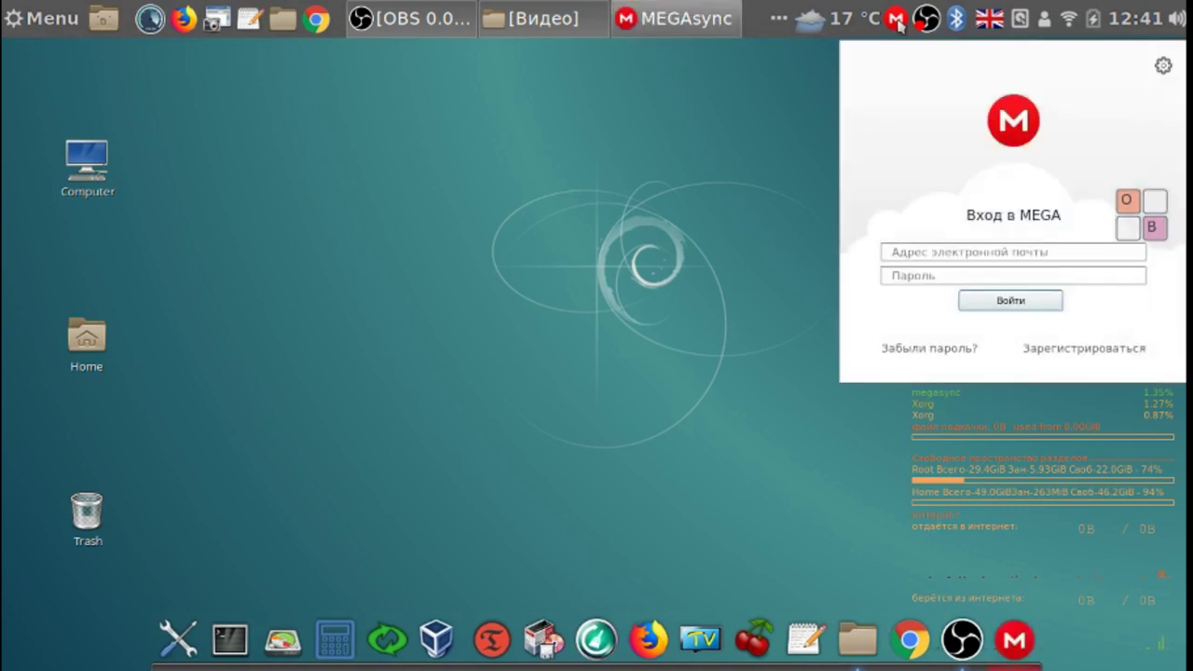
pyautogui.click(906, 254)
# Stop the running OBS screen recording
pyautogui.click(924, 20)
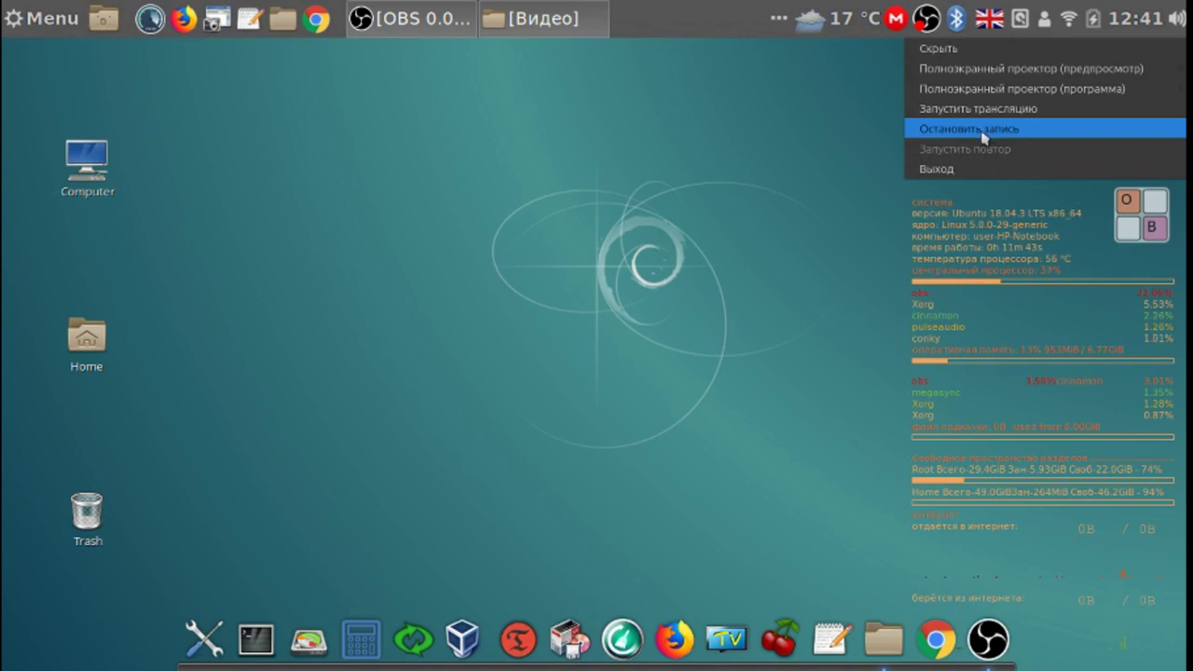
pyautogui.click(983, 135)
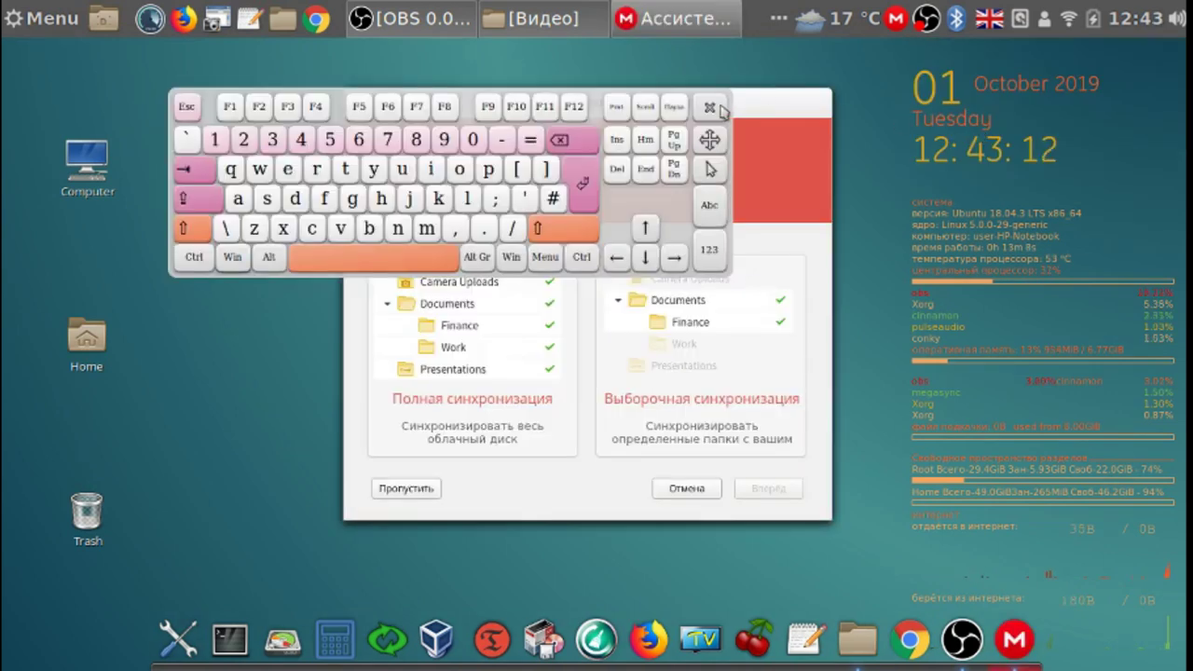
# Close the on-screen keyboard, and choose selective synchronisation (Выборочная синхронизация) as the setup type in the MEGAsync assistant
pyautogui.click(714, 108)
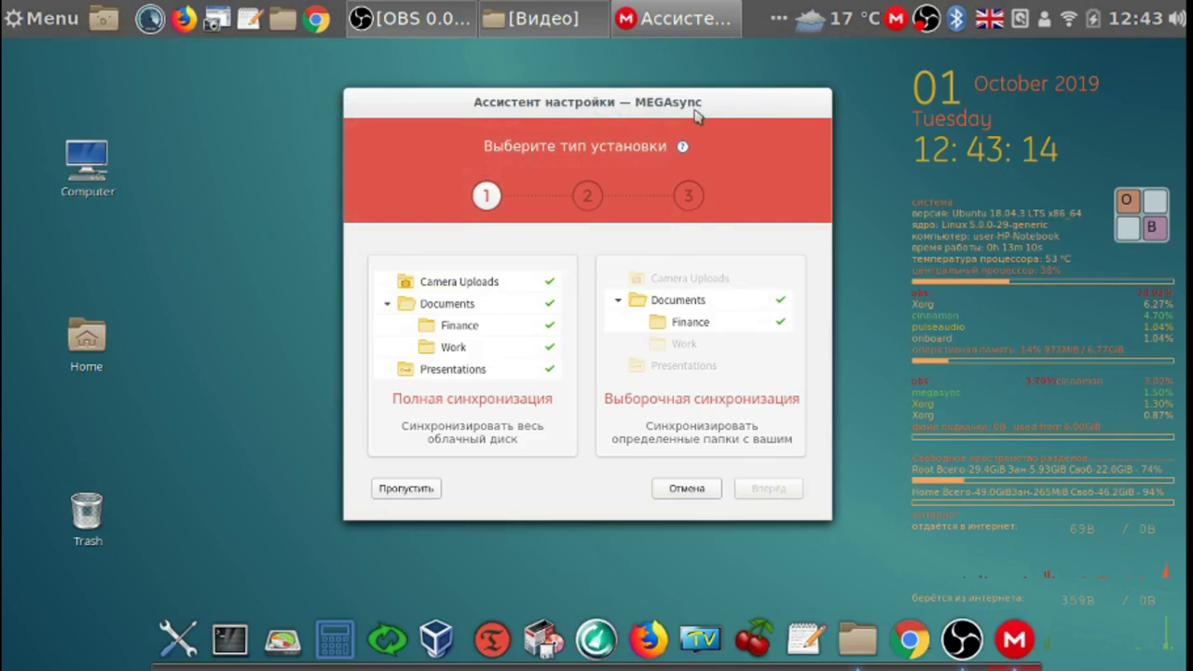
pyautogui.moveTo(692, 103); pyautogui.dragTo(614, 68)
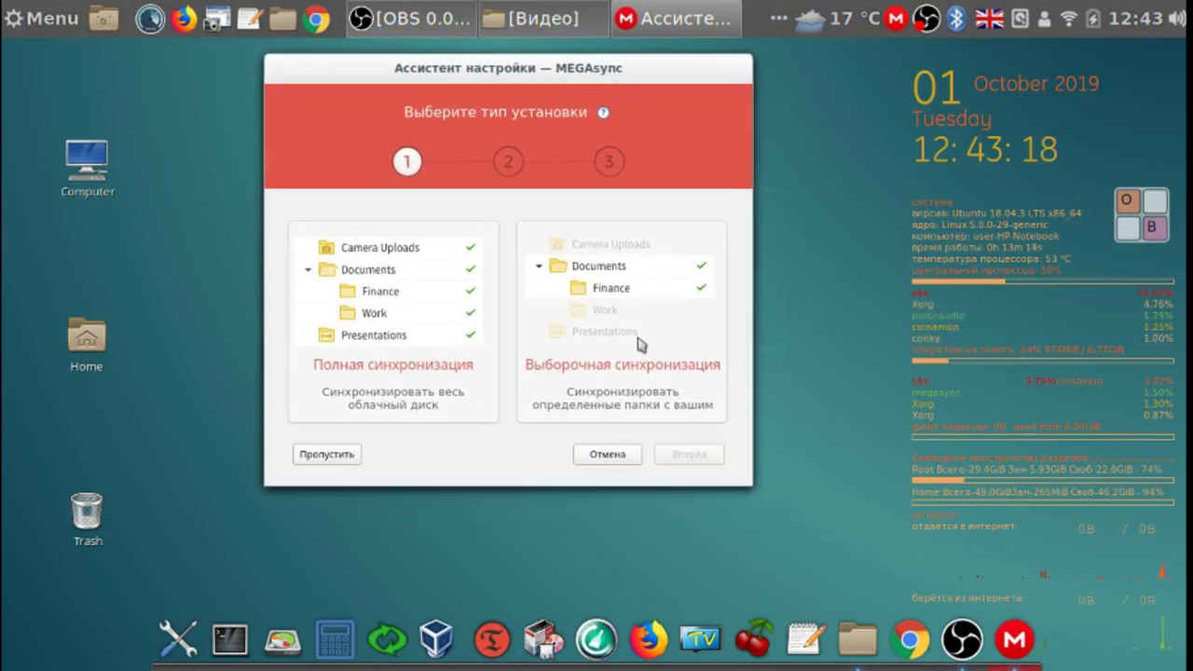
pyautogui.click(596, 371)
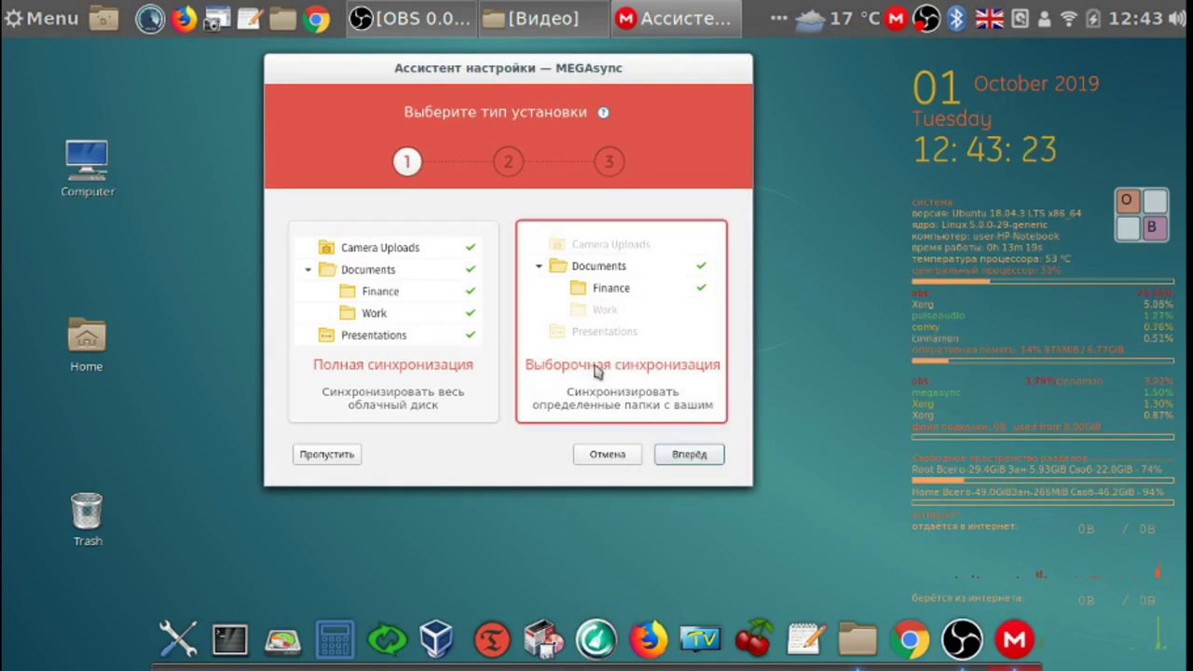
pyautogui.click(690, 456)
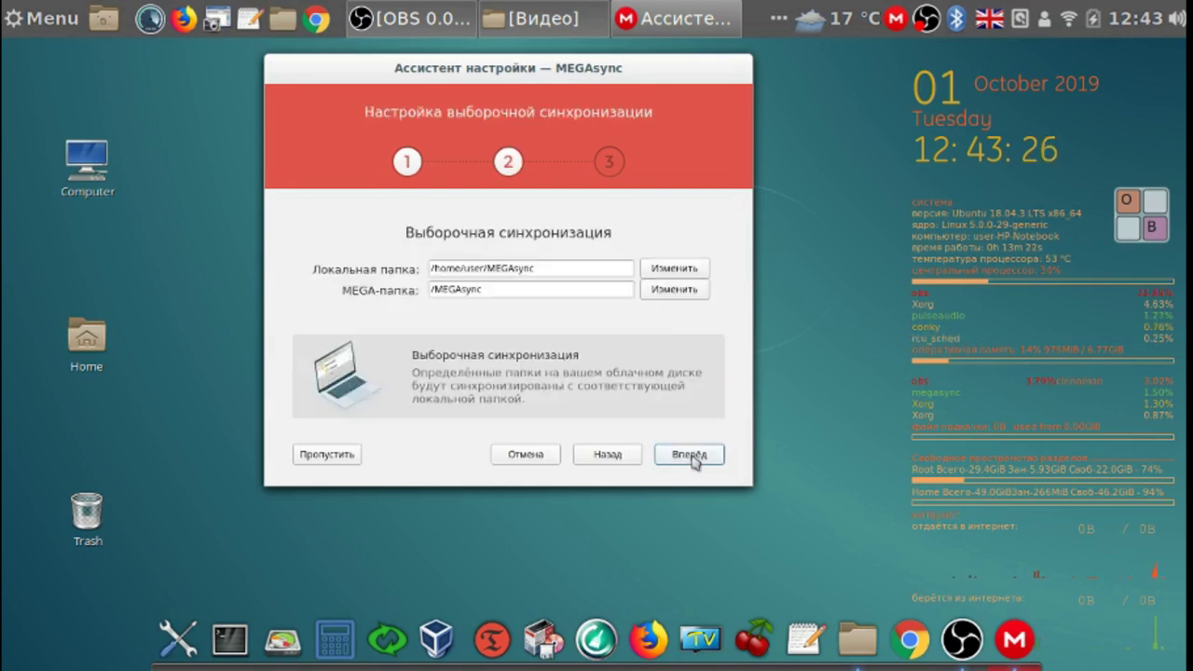
# Set the MEGA folder for the selective sync to /Linux/CherryTree and finish the MEGAsync setup assistant
pyautogui.click(684, 291)
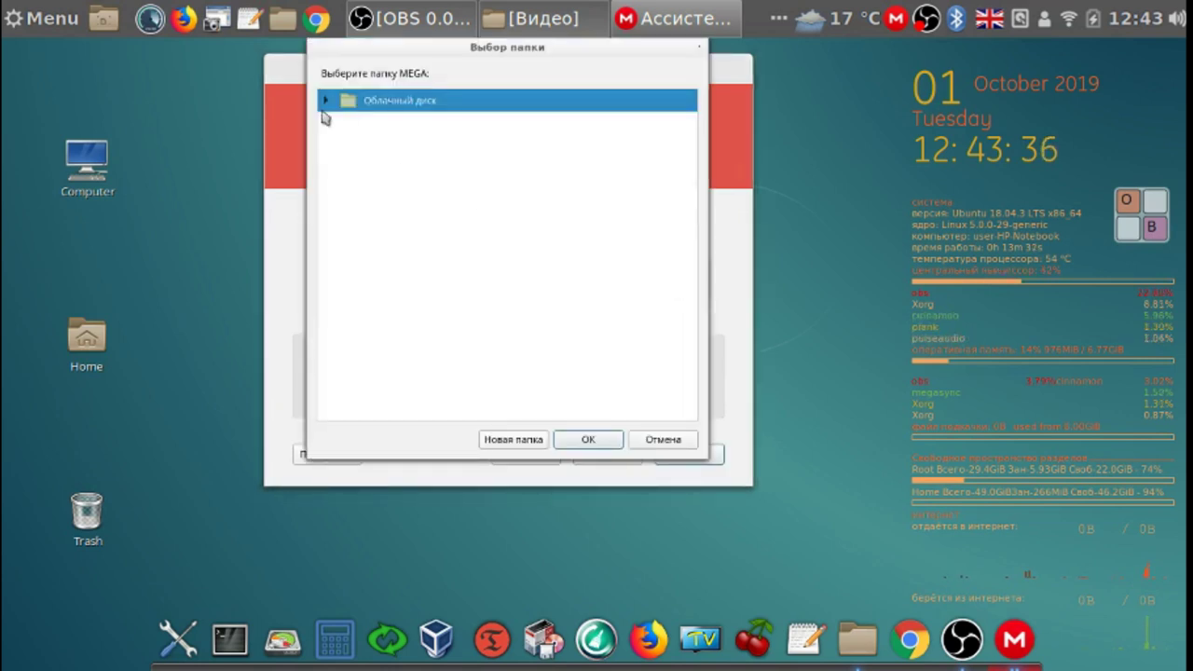
pyautogui.click(325, 100)
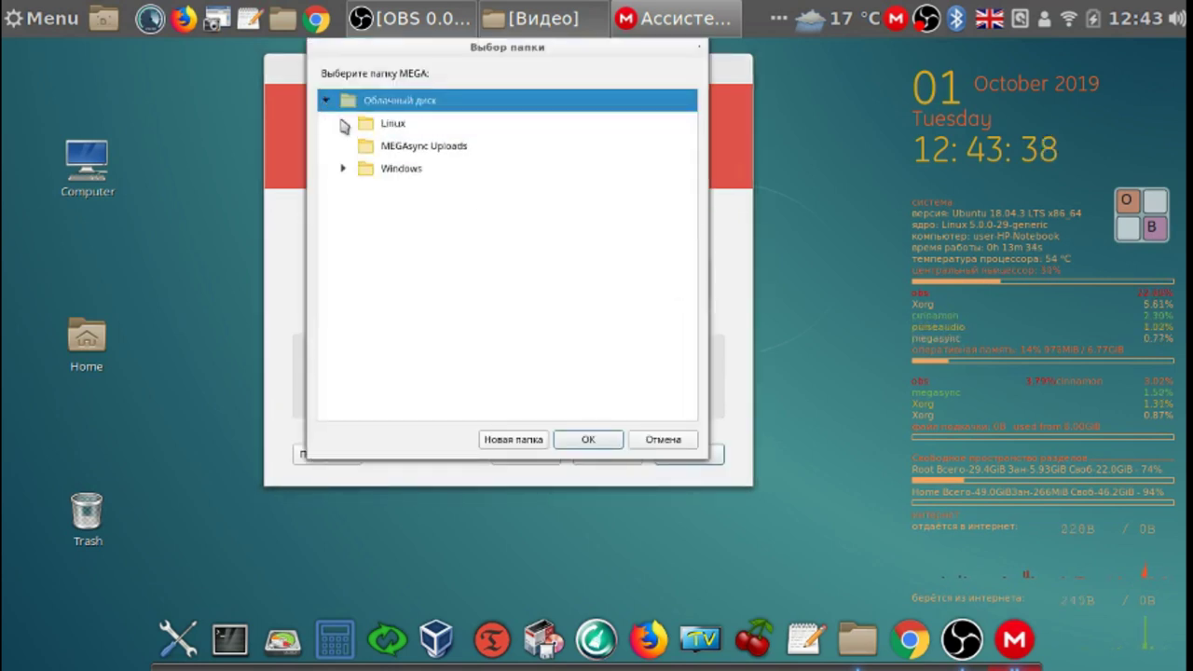
pyautogui.click(343, 124)
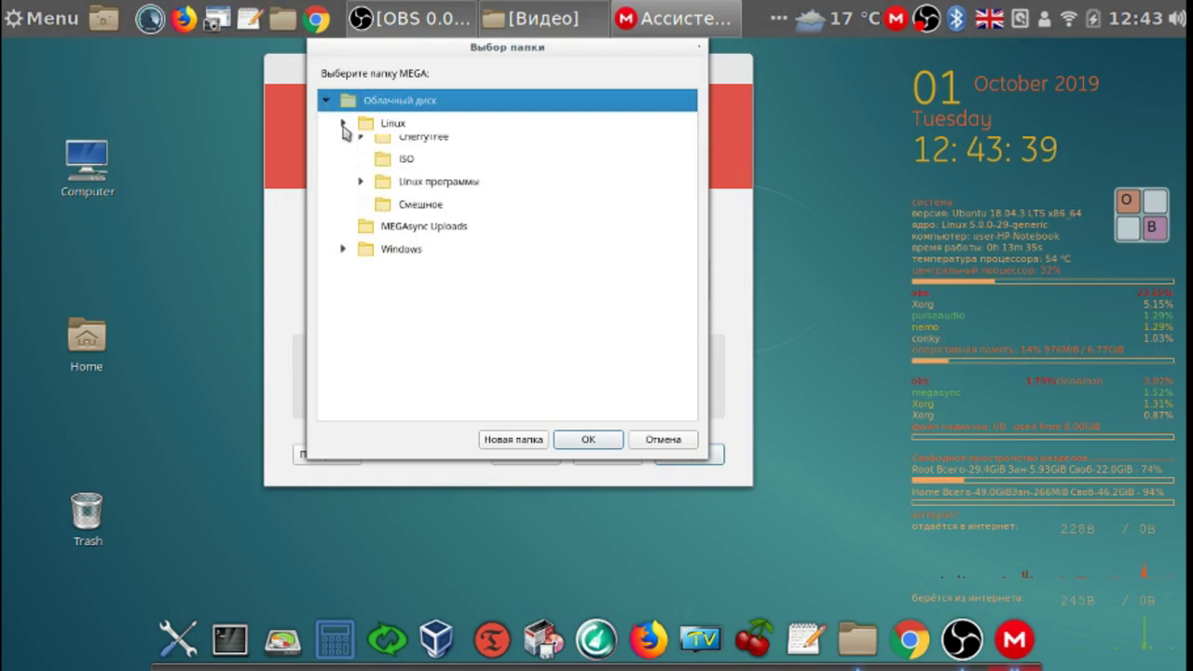
pyautogui.click(401, 149)
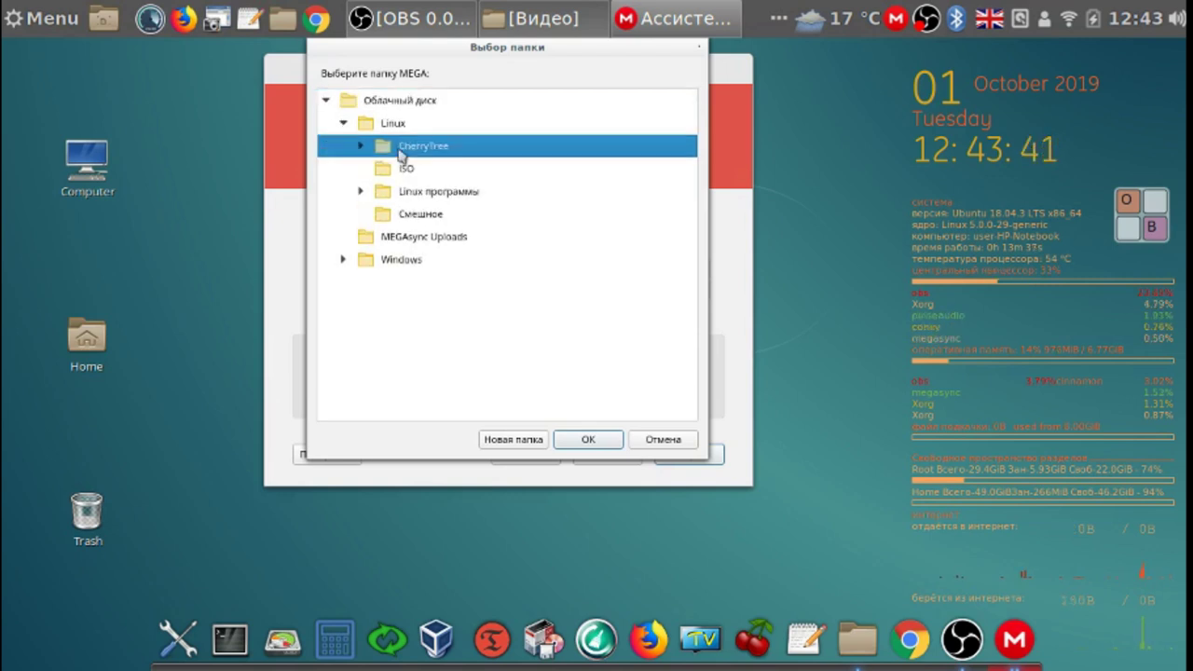
pyautogui.click(589, 440)
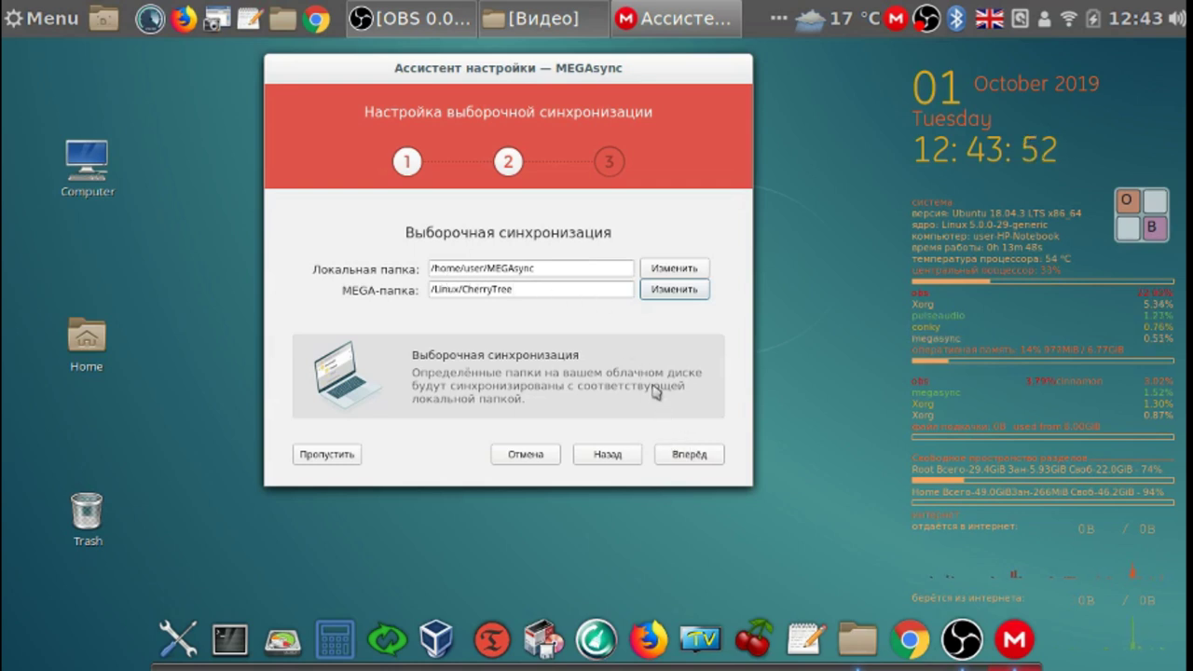
pyautogui.click(682, 458)
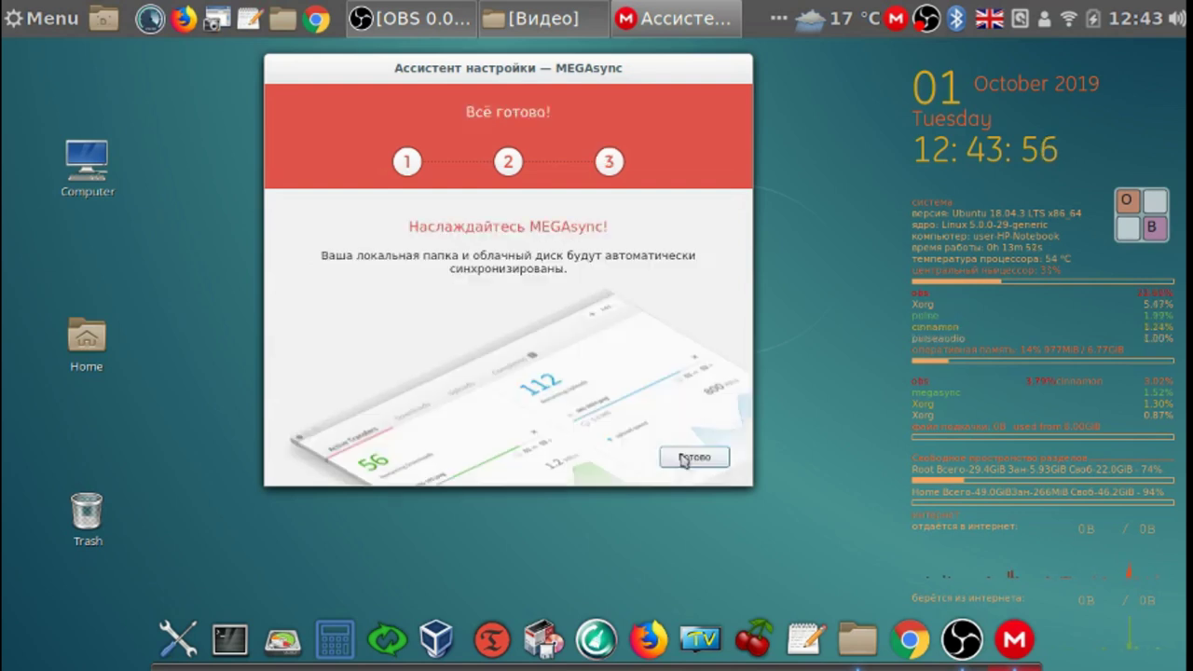
pyautogui.click(695, 466)
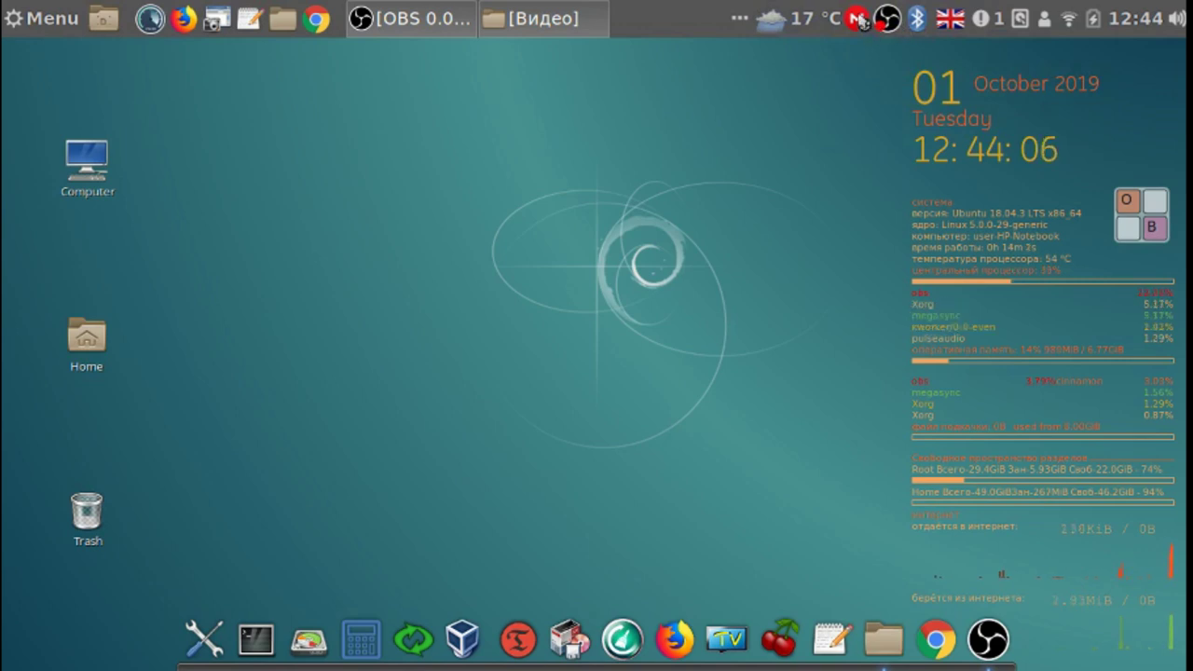
# Check the MEGAsync transfer progress, and inspect the synced files in the home directory's MEGAsync folder
pyautogui.click(858, 19)
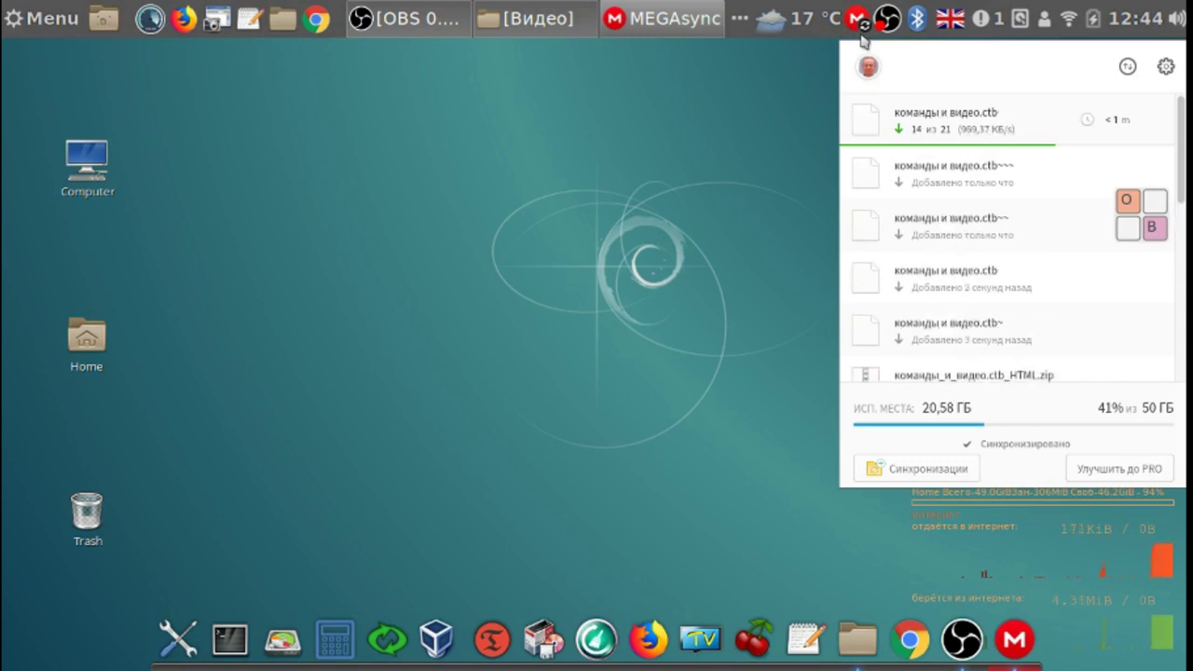
pyautogui.click(760, 96)
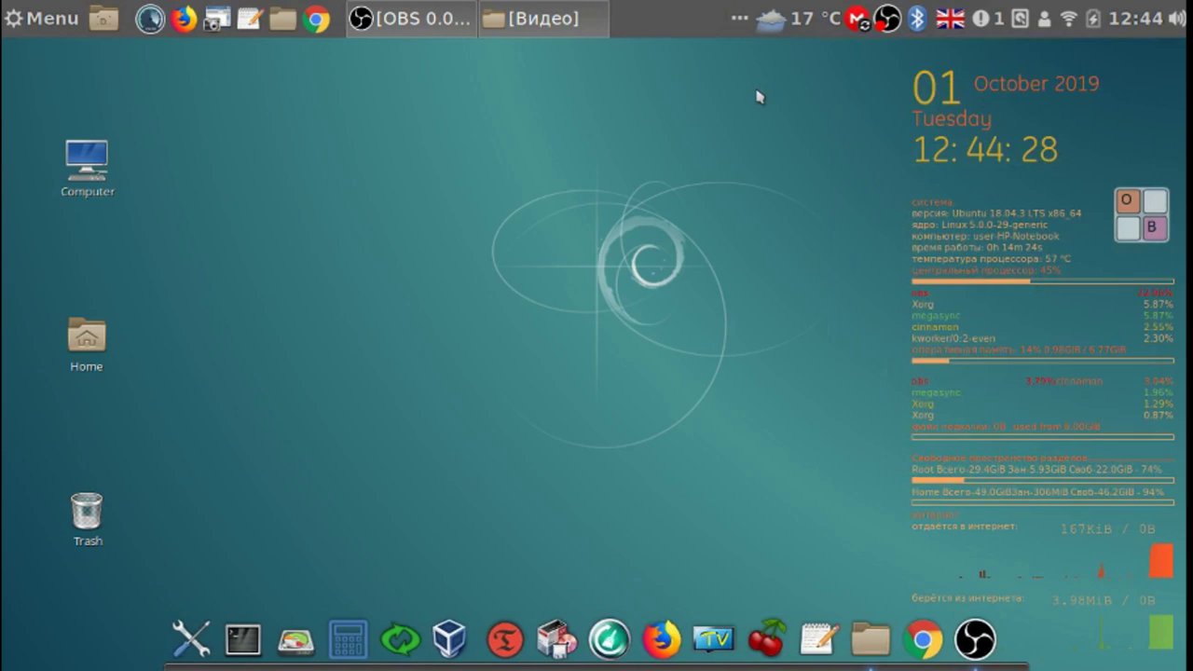
pyautogui.click(558, 26)
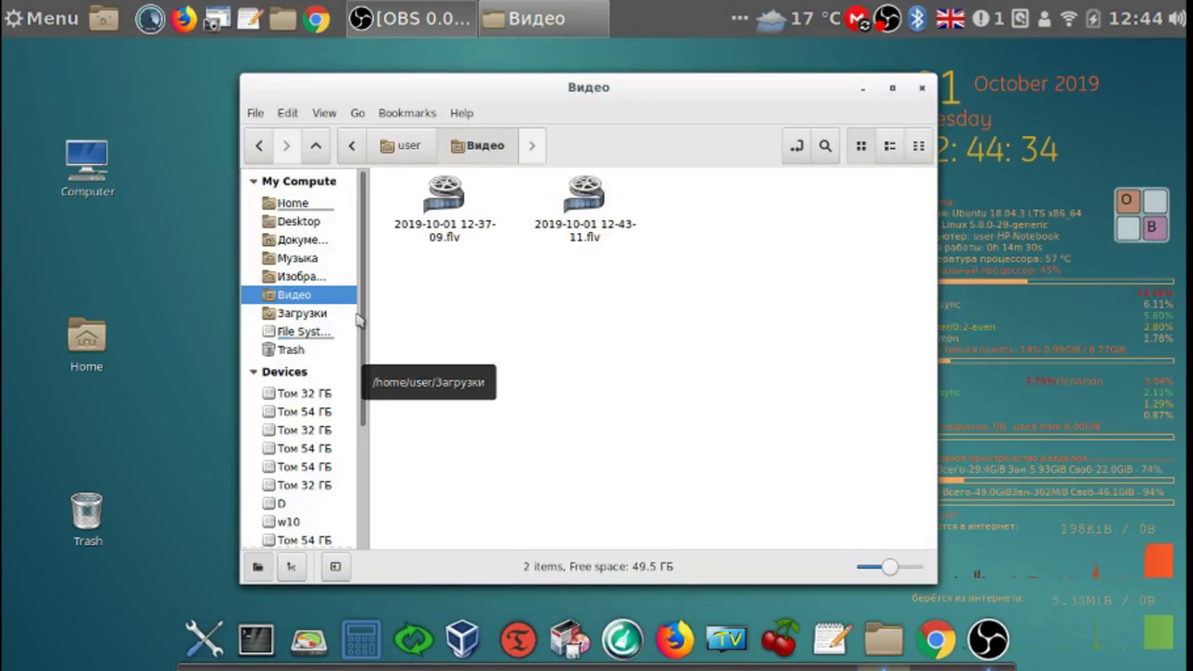
pyautogui.click(316, 146)
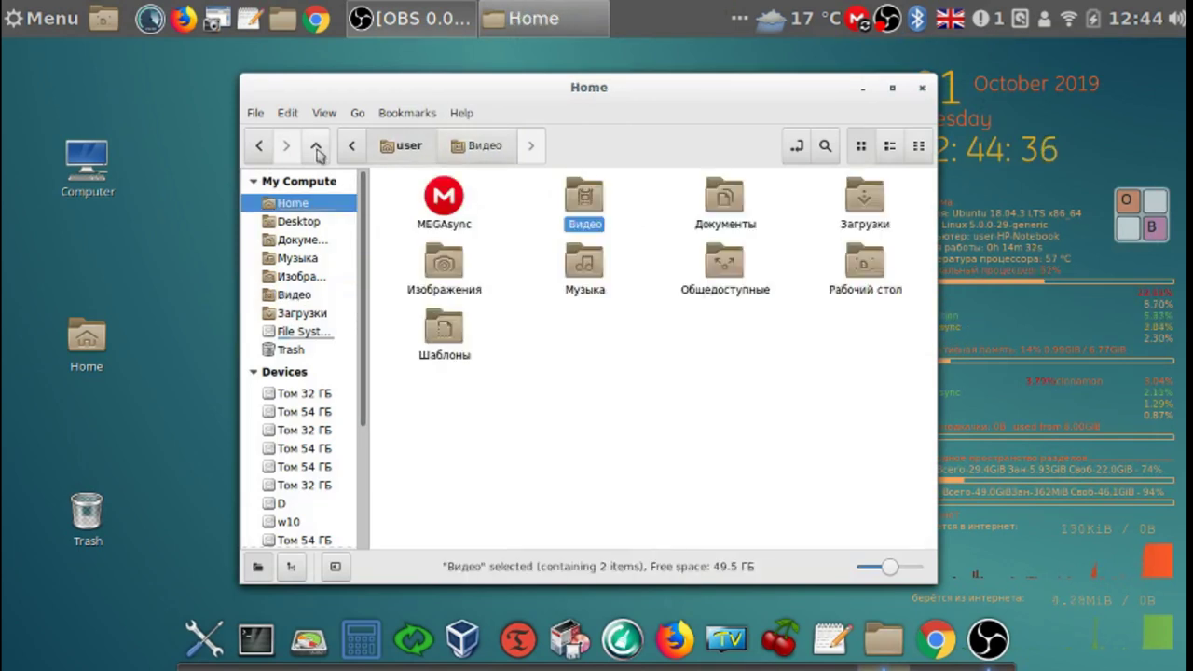
pyautogui.doubleClick(443, 211)
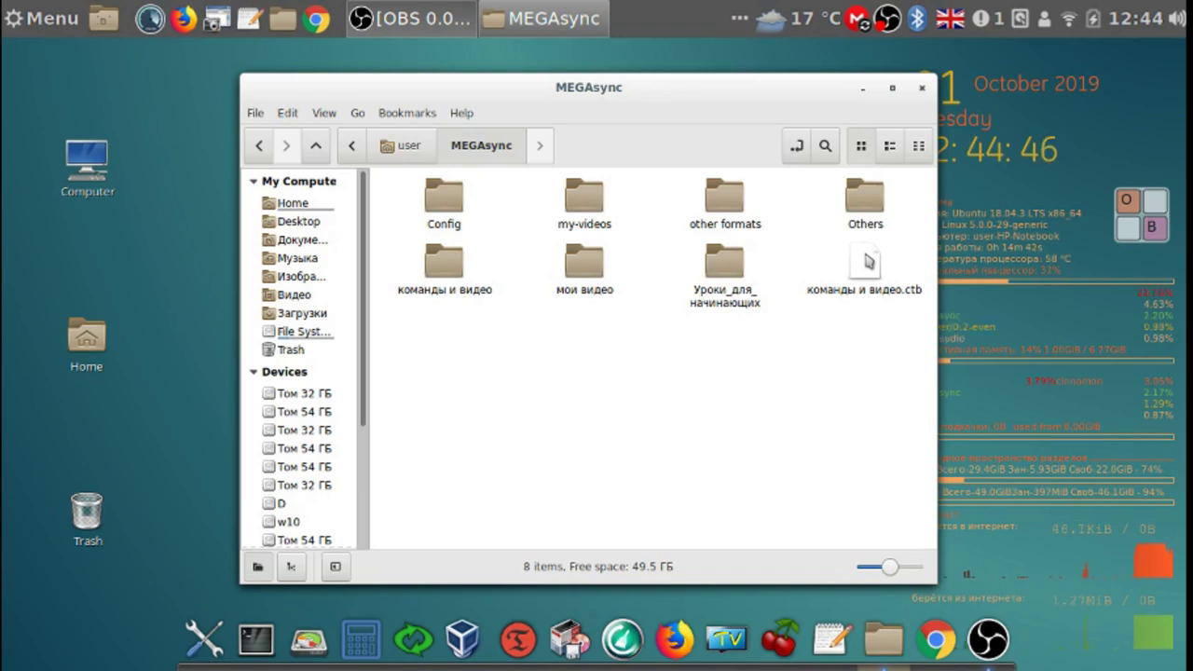
pyautogui.click(924, 89)
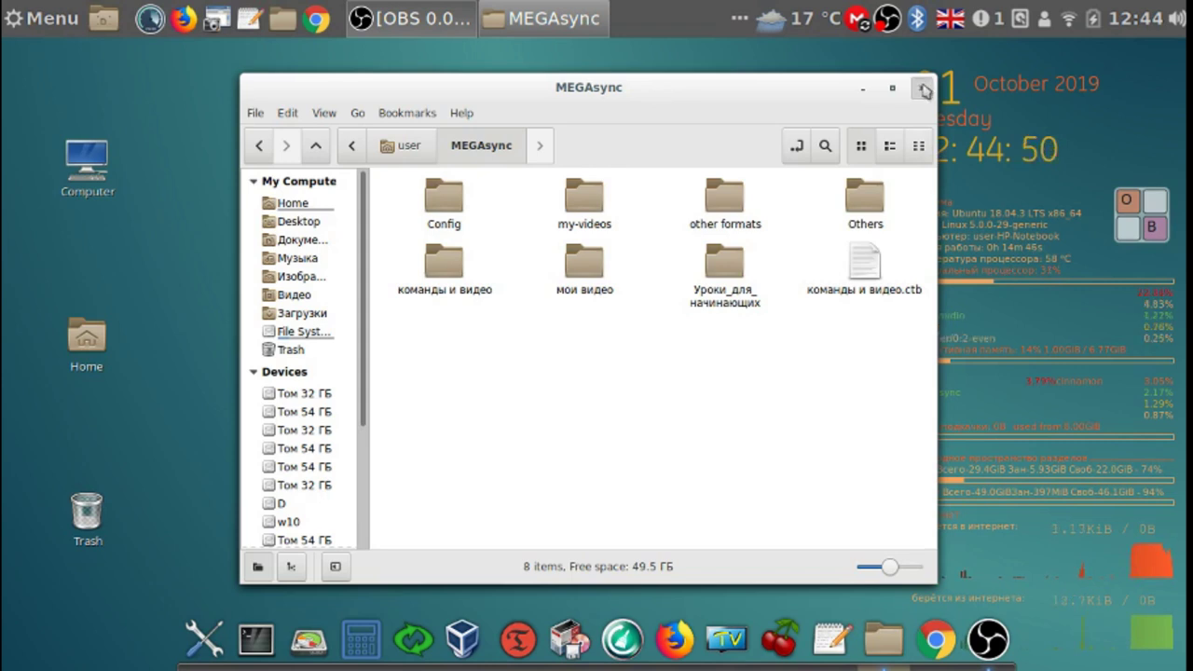
# Launch CherryTree and open the document команды и видео.ctb from the MEGAsync folder
pyautogui.click(783, 643)
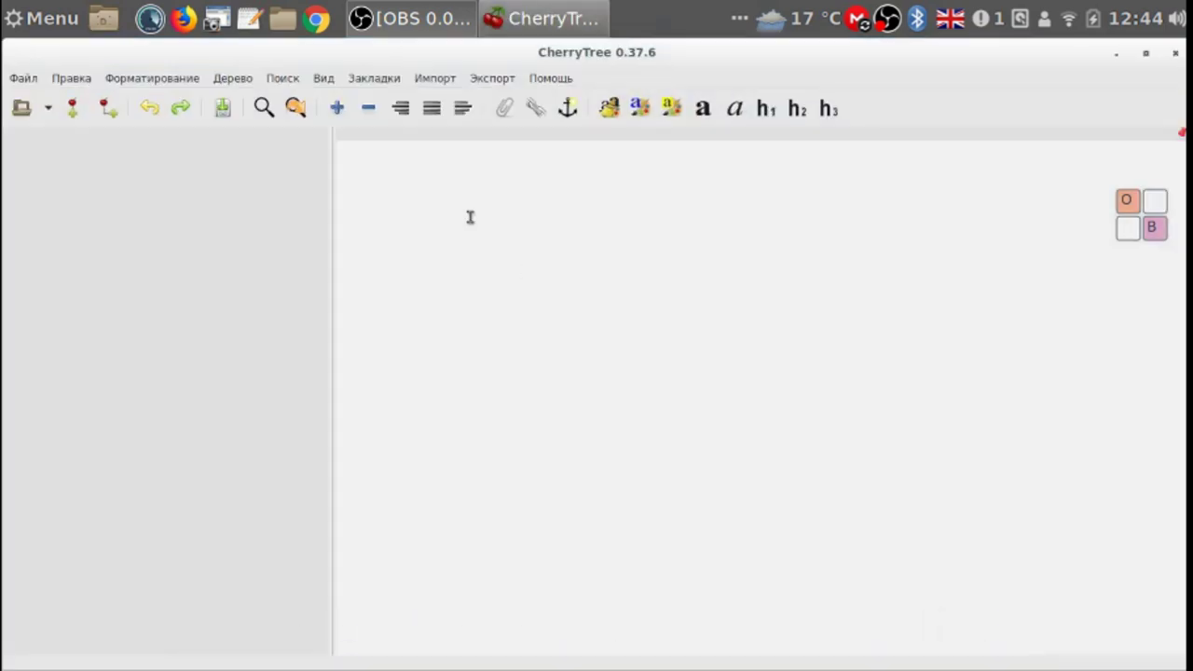
pyautogui.click(27, 81)
pyautogui.click(59, 123)
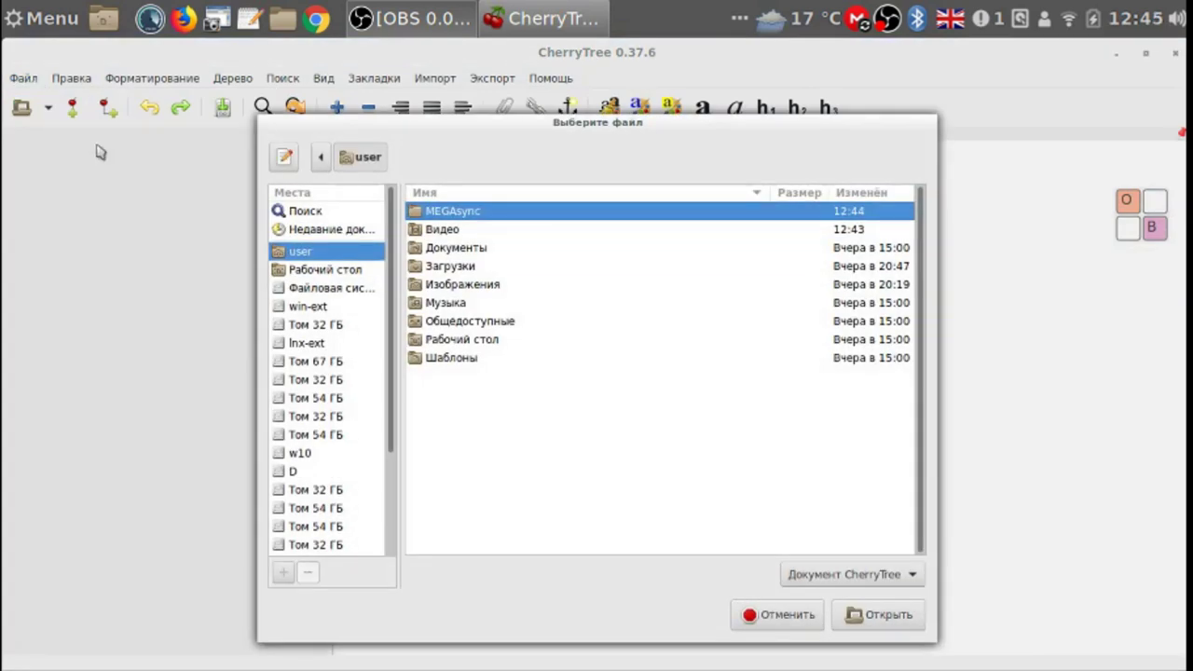
pyautogui.doubleClick(427, 216)
pyautogui.click(468, 345)
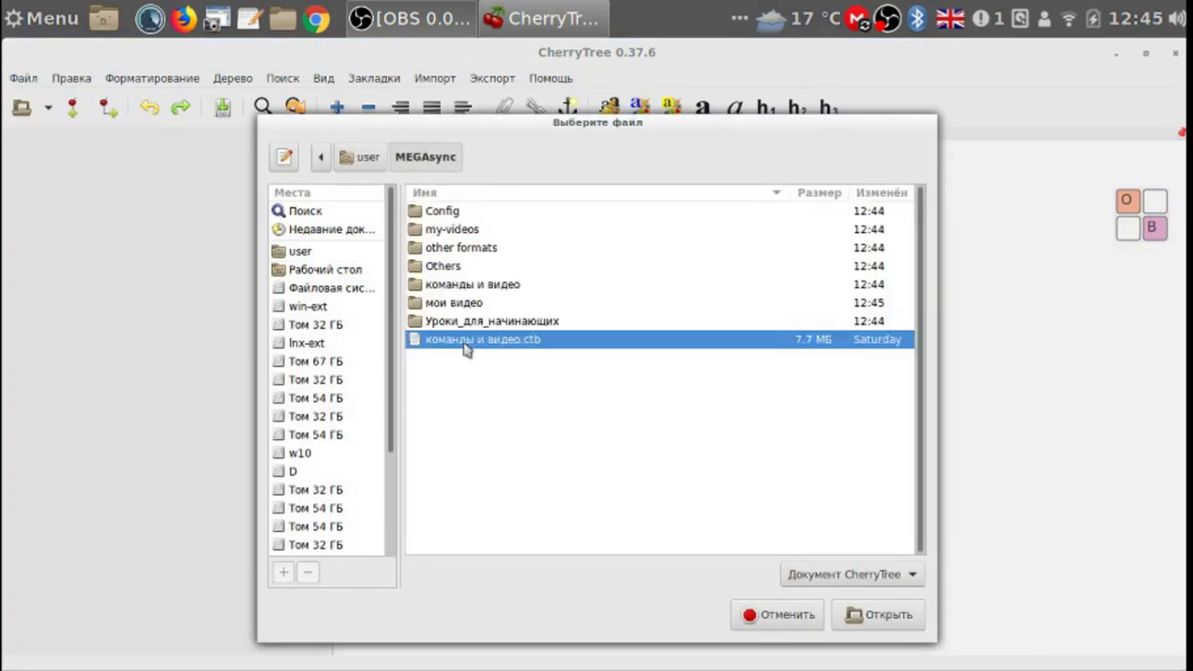
pyautogui.click(891, 618)
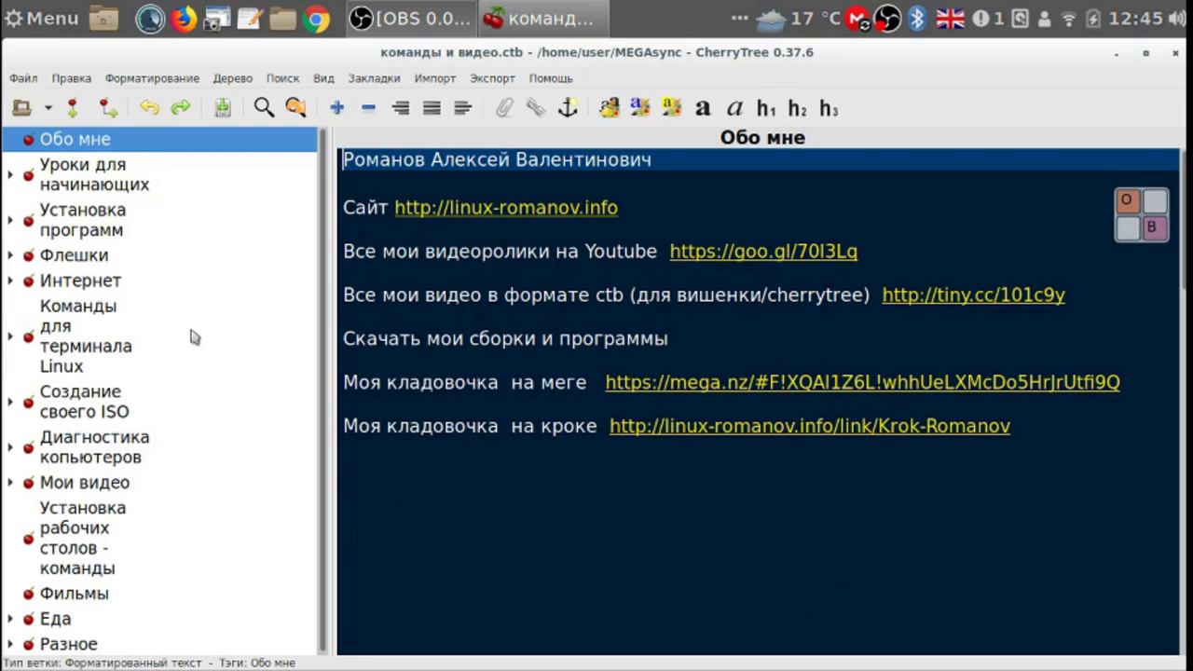
# In the Загрузчик операционных систем note under Установка программ, extend the "для MSDOS" heading to "для MSDOS /GPT"
pyautogui.click(12, 221)
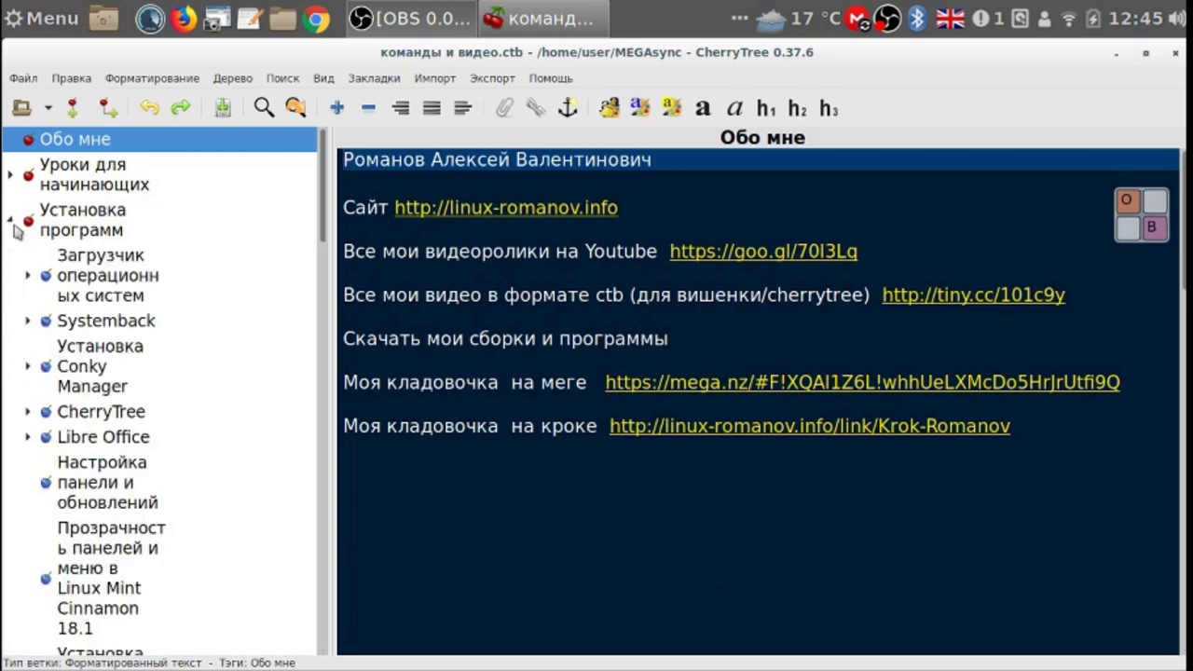
pyautogui.click(129, 280)
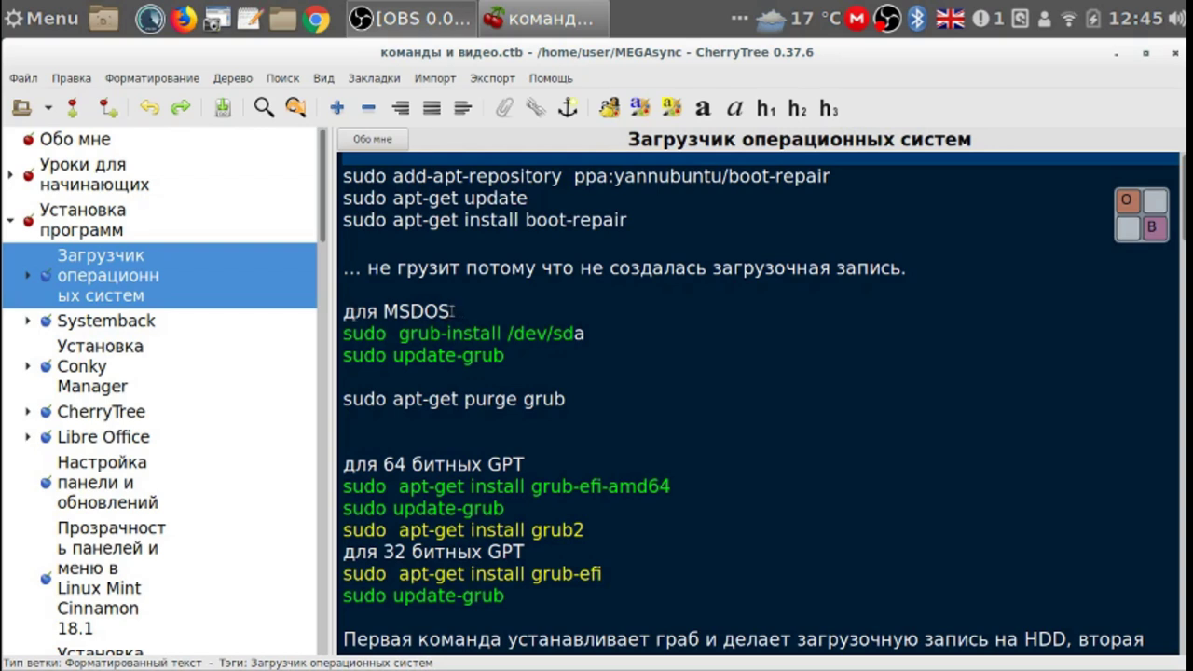
pyautogui.click(454, 311)
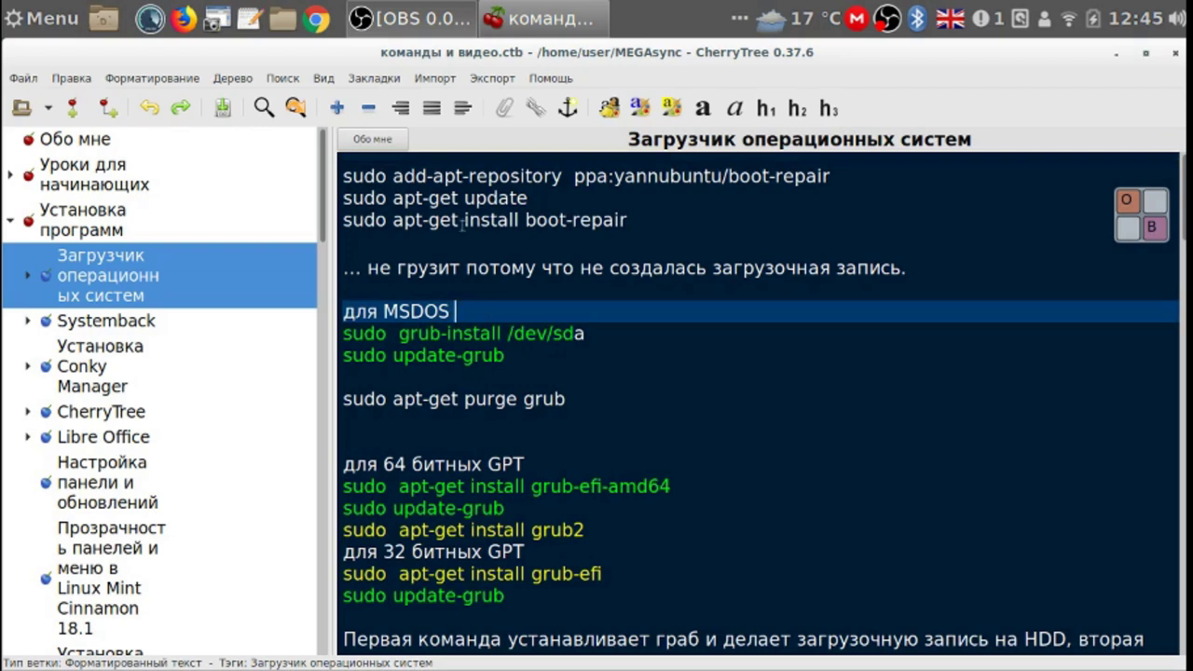
pyautogui.click(1154, 207)
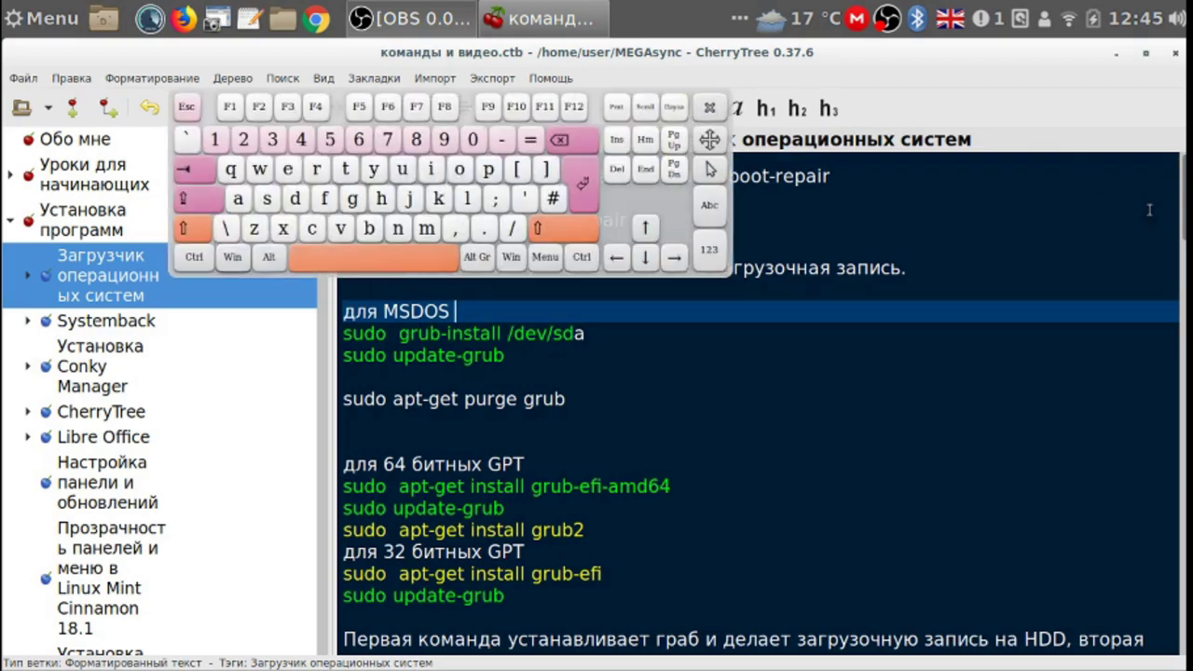
pyautogui.click(189, 201)
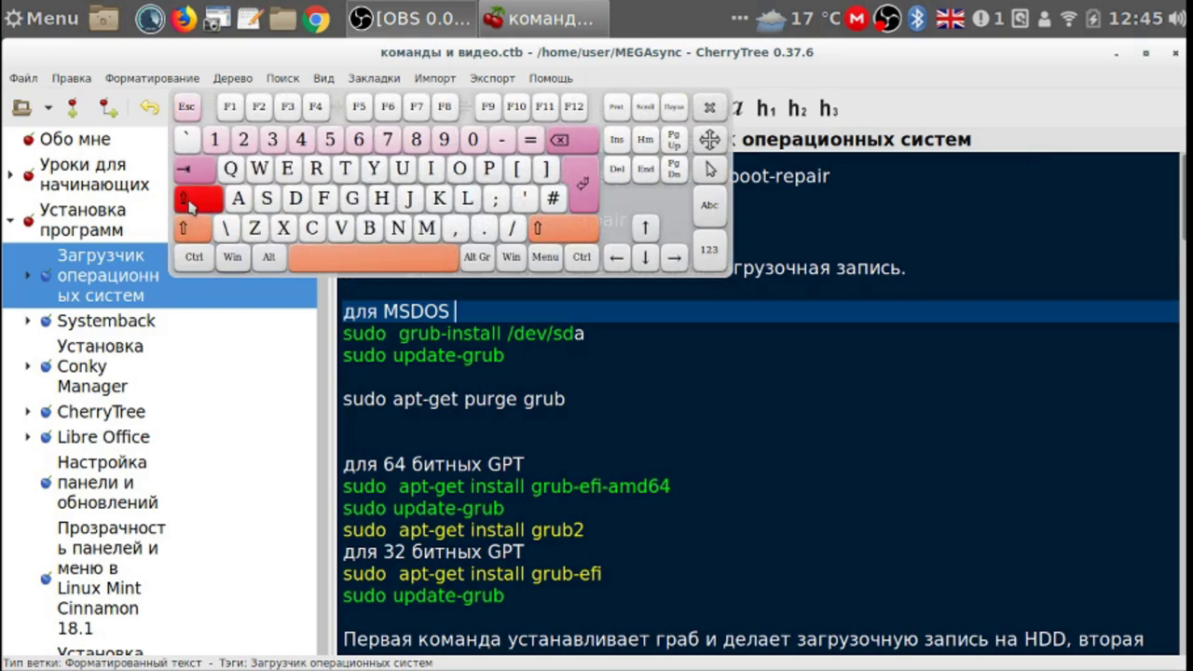
pyautogui.click(354, 200)
pyautogui.click(489, 169)
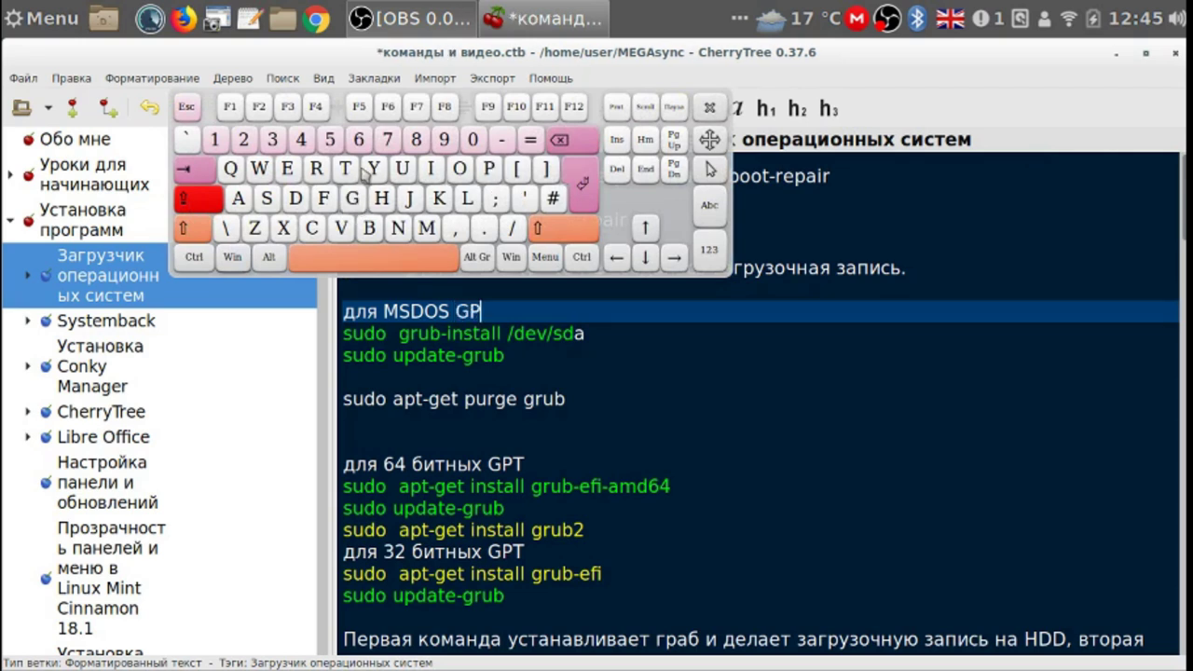
pyautogui.click(354, 171)
pyautogui.click(206, 205)
pyautogui.click(454, 311)
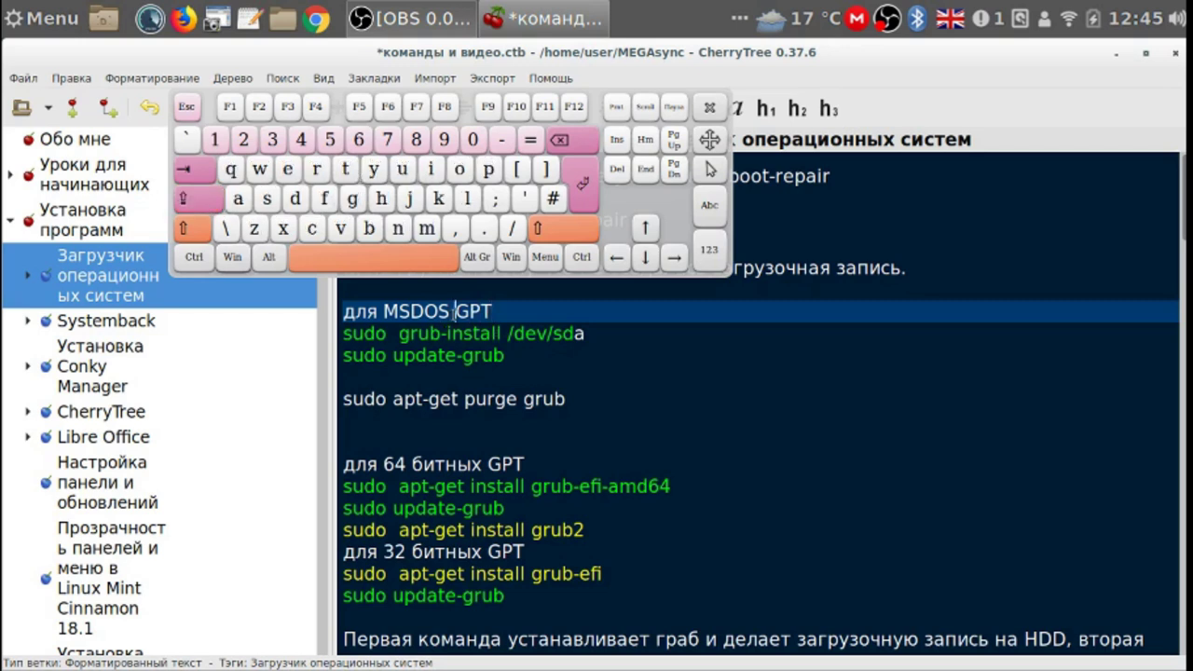
pyautogui.click(512, 228)
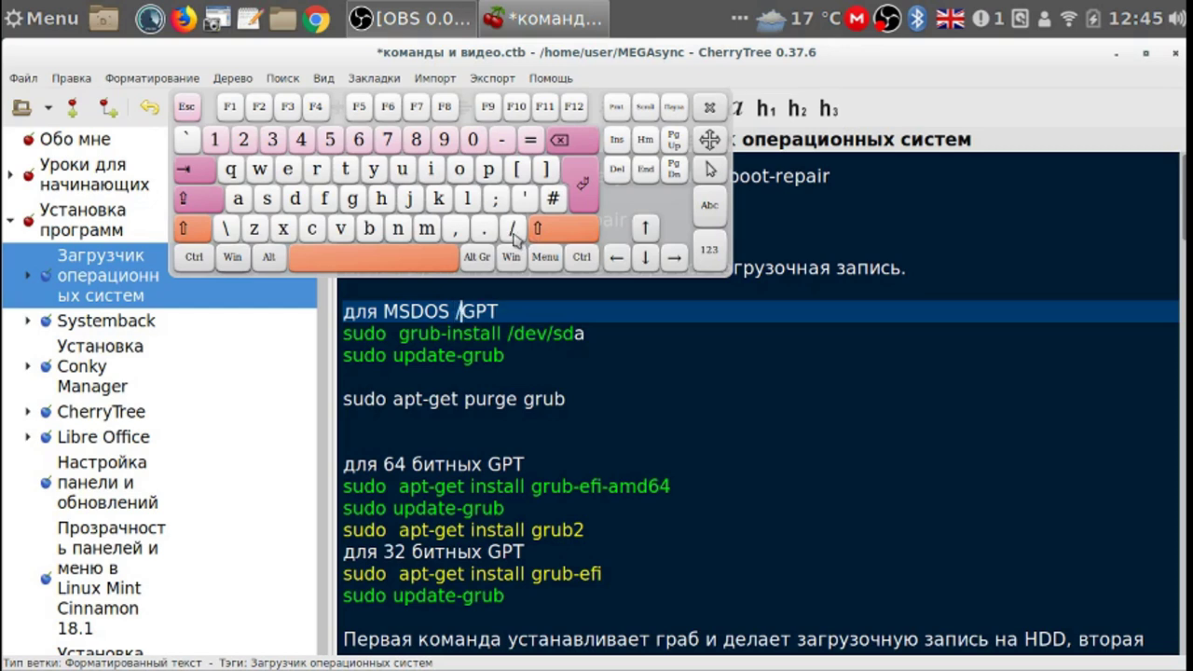
# Add a space after the slash in the "для MSDOS /GPT" heading, save the document and close CherryTree
pyautogui.click(394, 268)
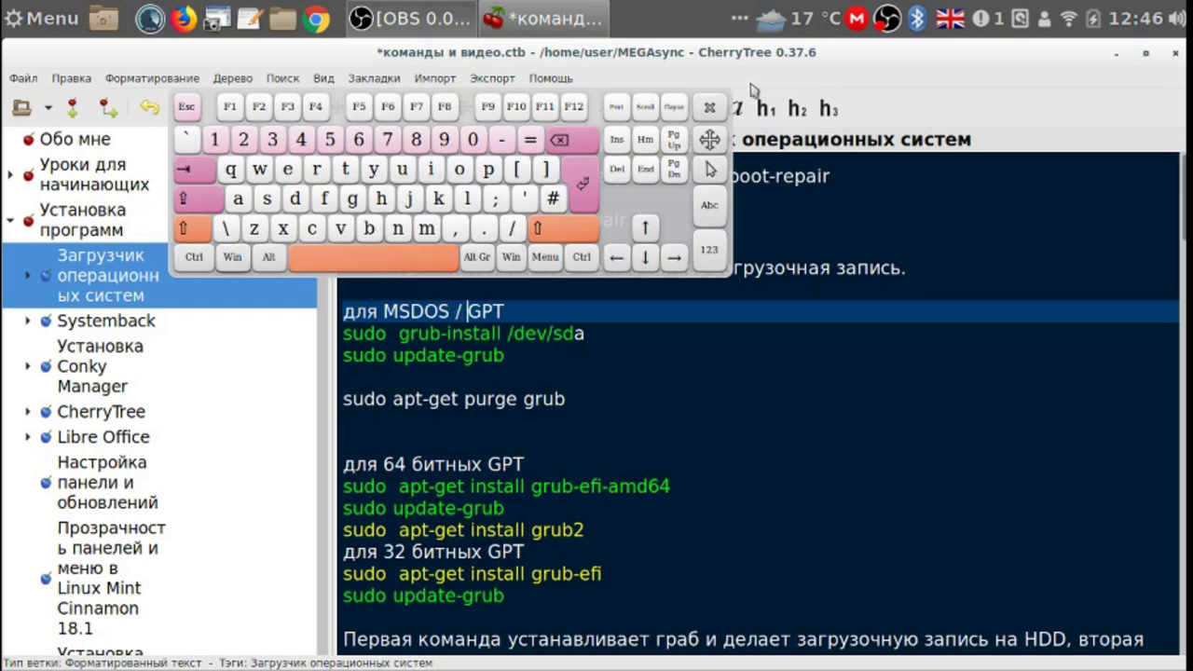
pyautogui.click(710, 110)
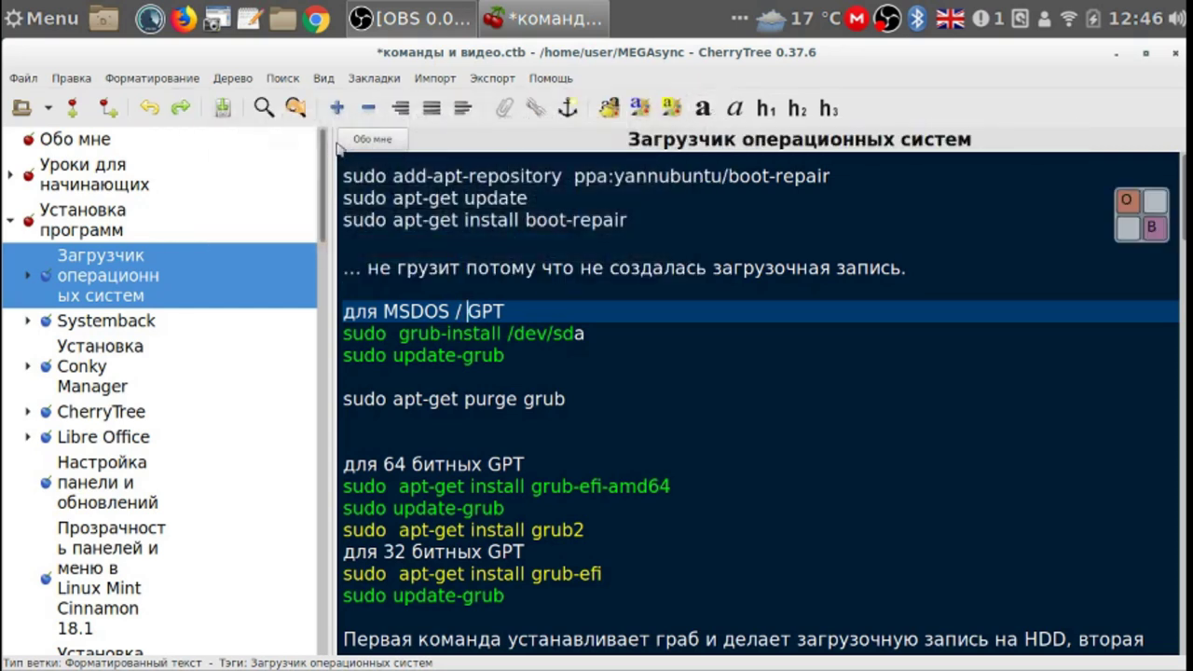
pyautogui.click(223, 108)
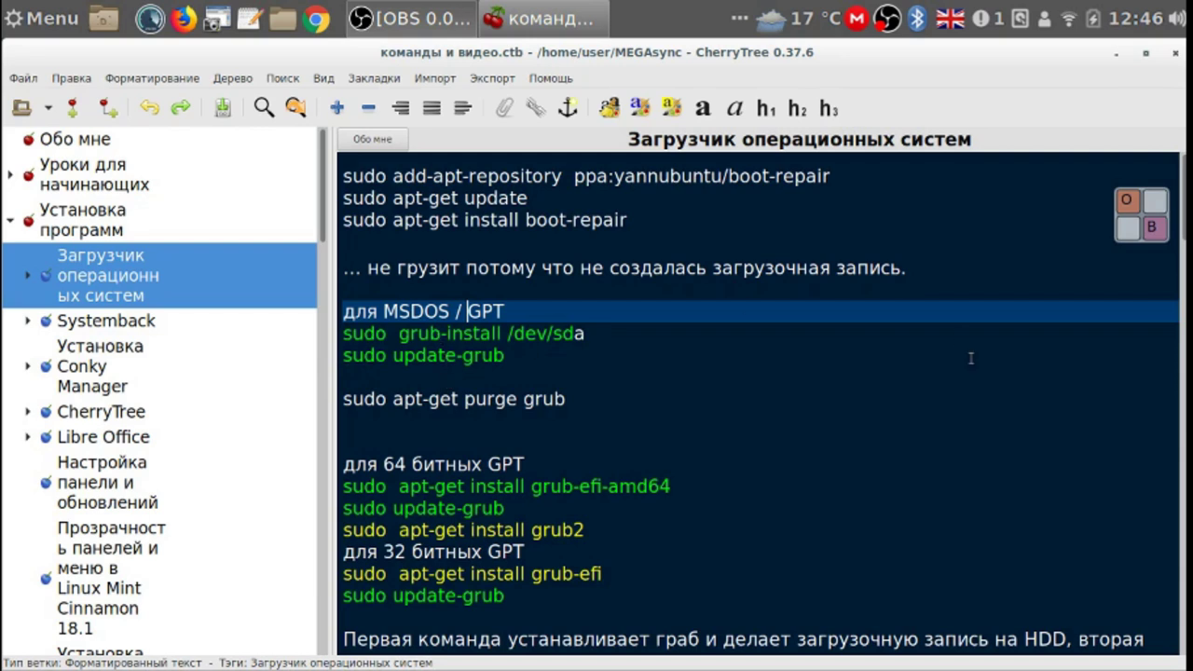
pyautogui.click(1175, 55)
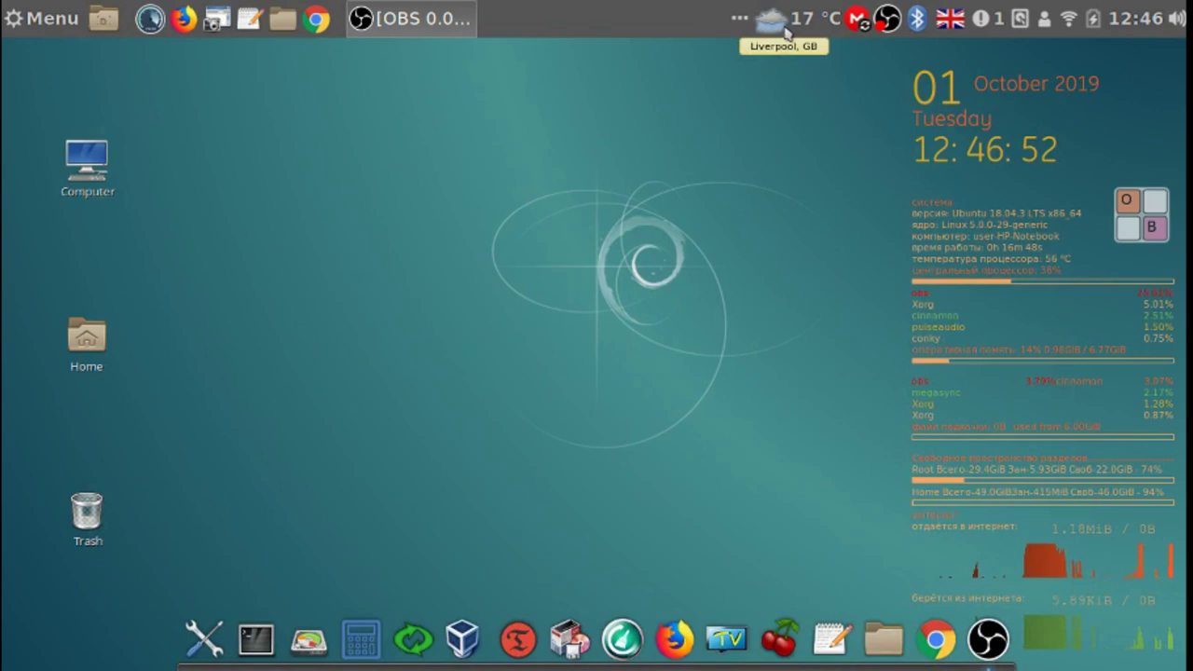
# Open the Date and Time Settings and unlock them by entering the account password
pyautogui.click(1127, 18)
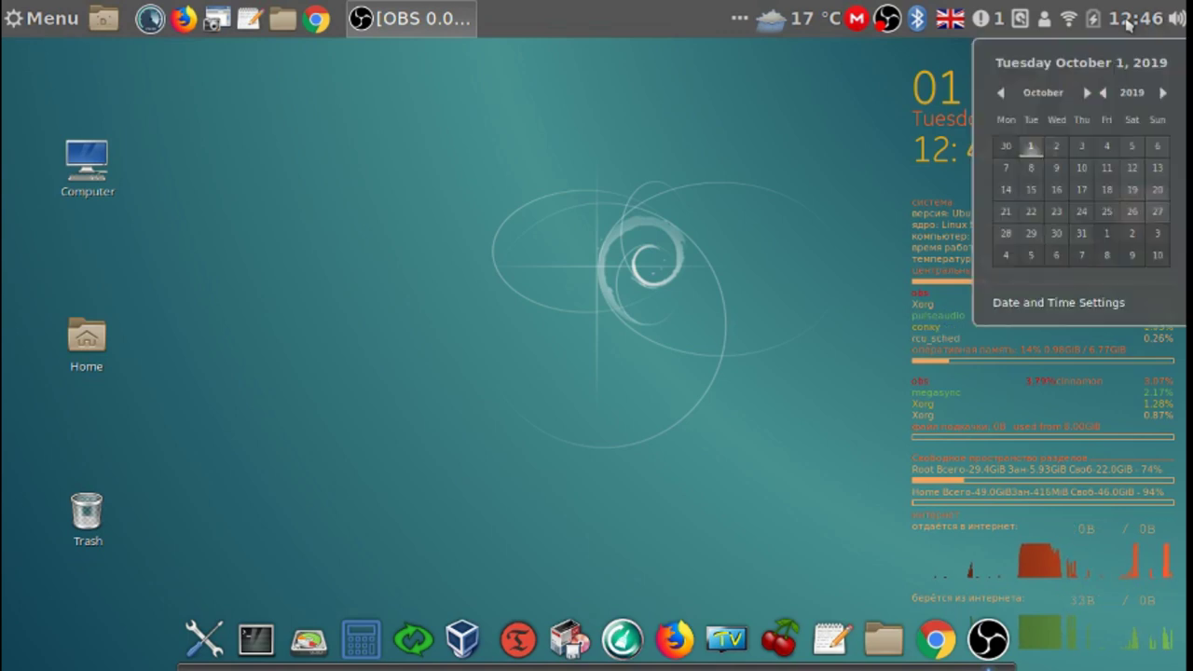
pyautogui.click(1059, 303)
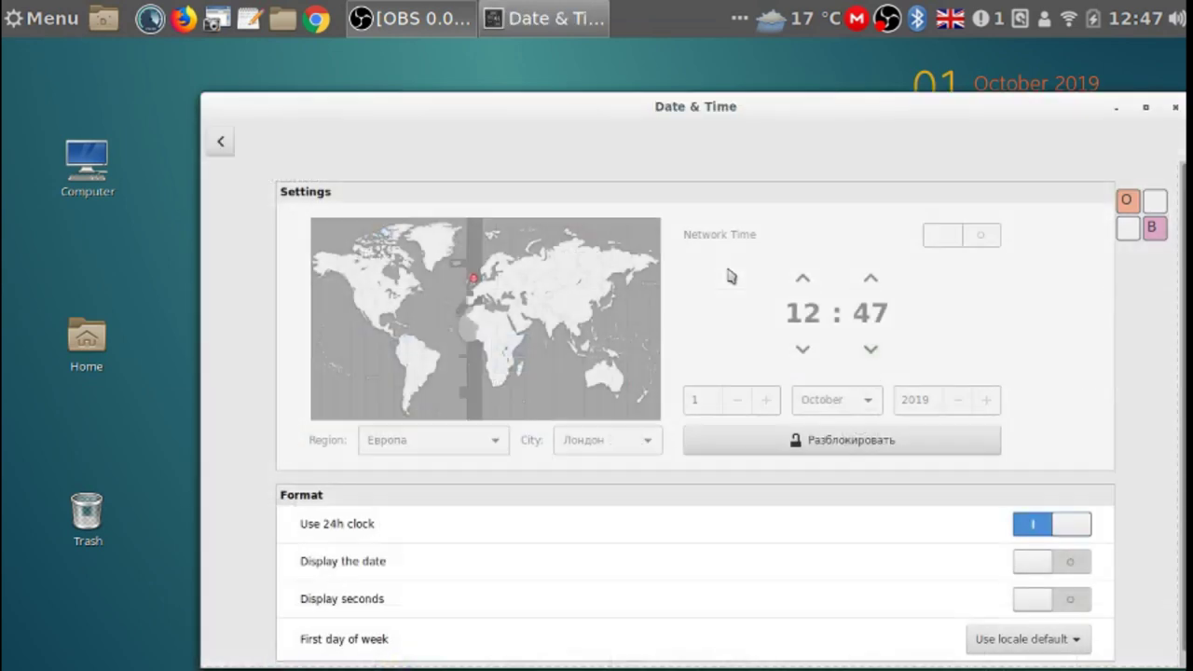
pyautogui.moveTo(804, 116); pyautogui.dragTo(666, 74)
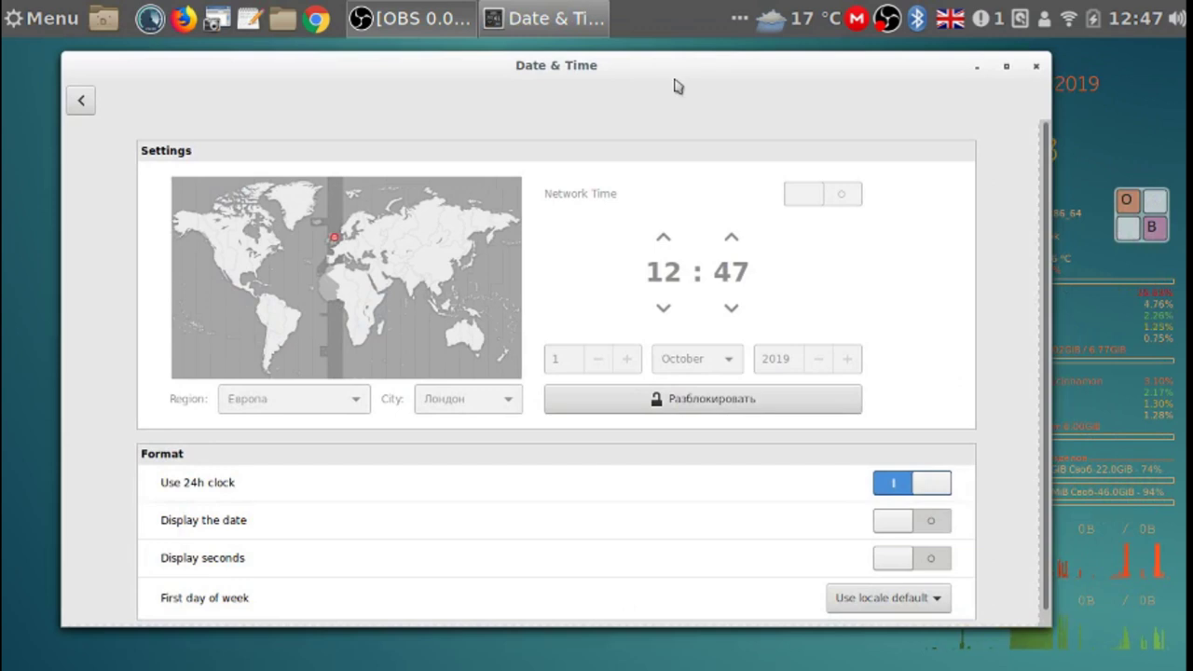
pyautogui.click(743, 399)
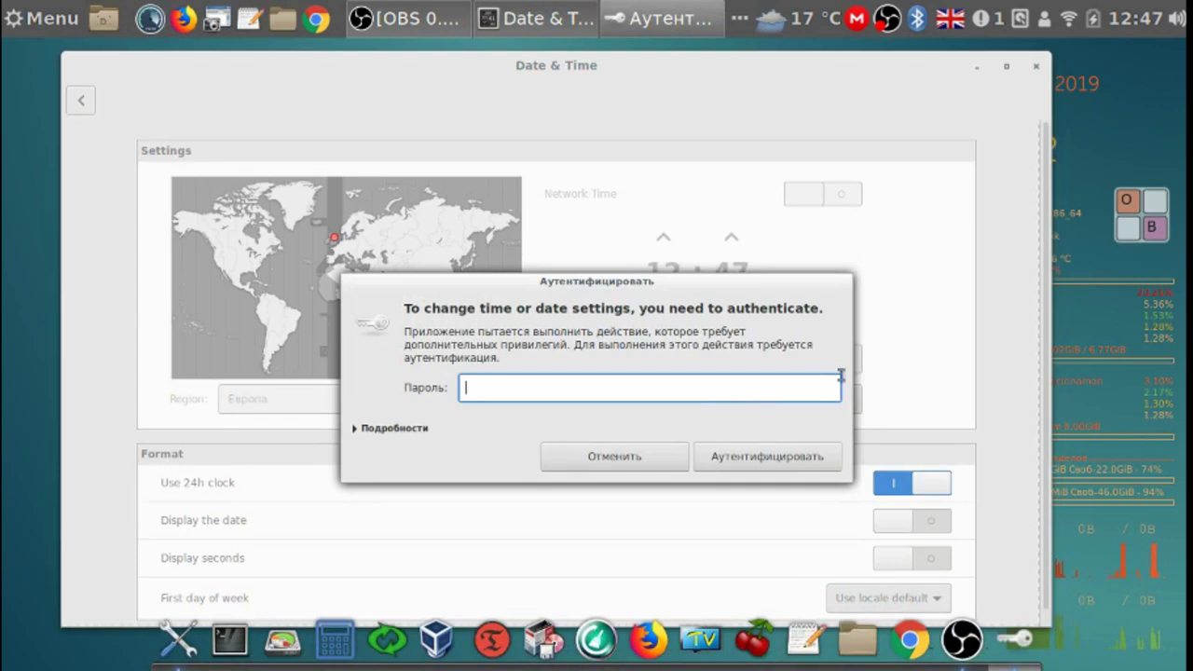
pyautogui.click(1148, 224)
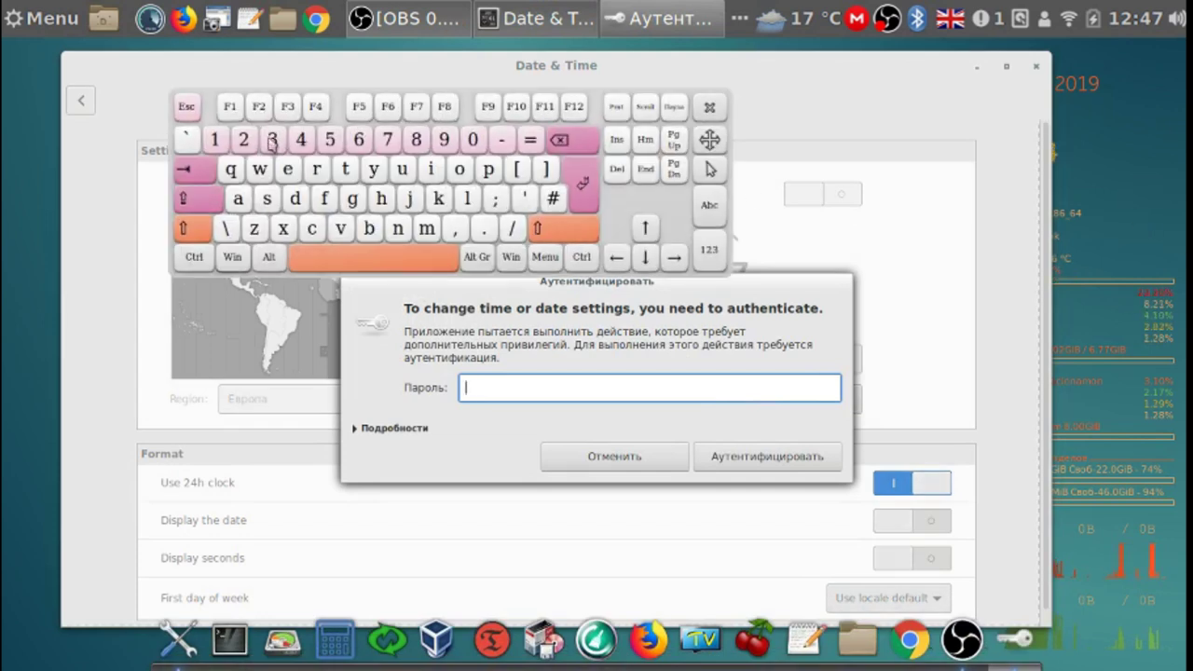
pyautogui.click(218, 140)
pyautogui.click(795, 464)
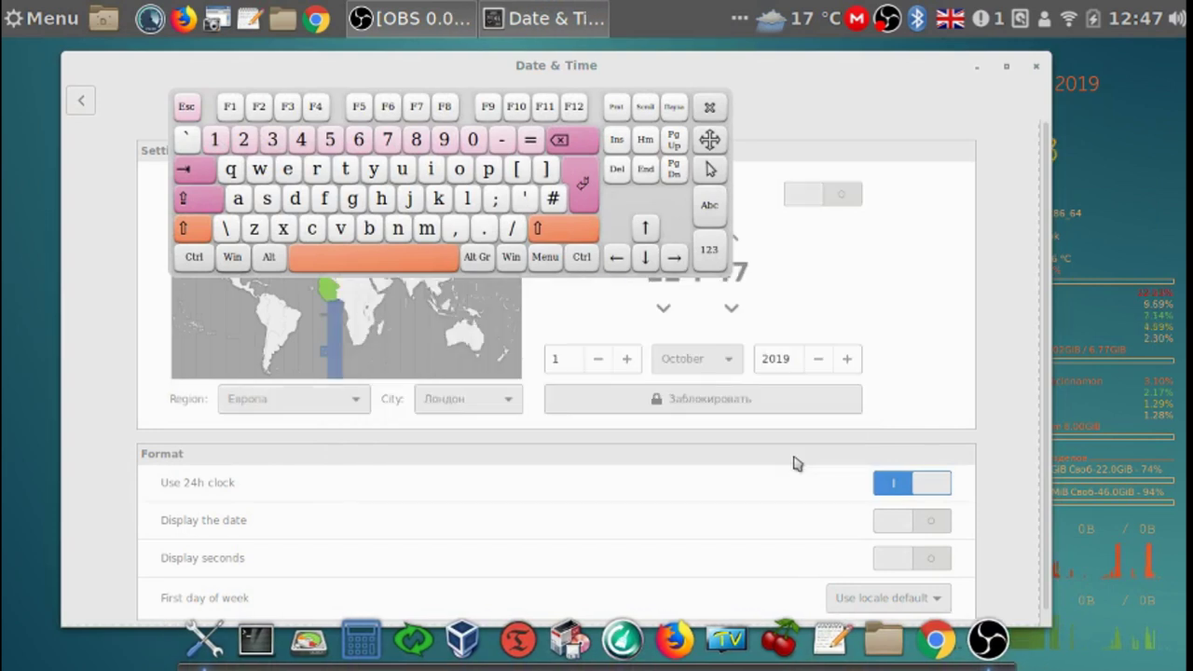
pyautogui.click(710, 111)
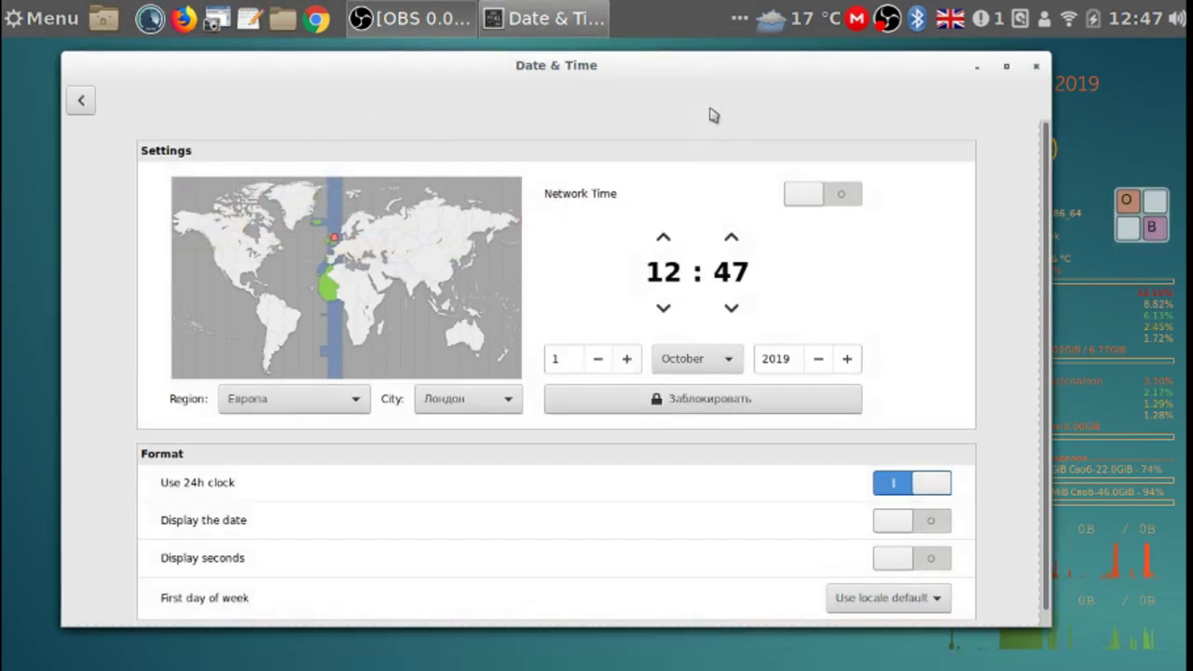
# Set the time zone to region Европа, city Москва, and lock the date and time settings
pyautogui.click(364, 246)
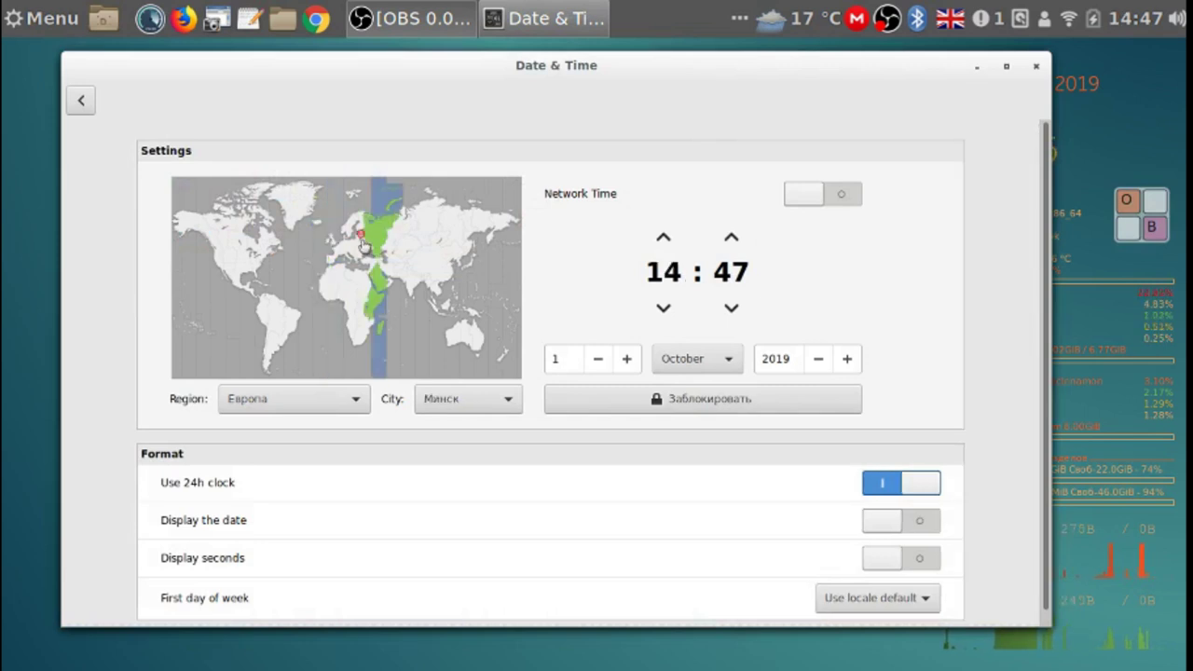
pyautogui.click(511, 407)
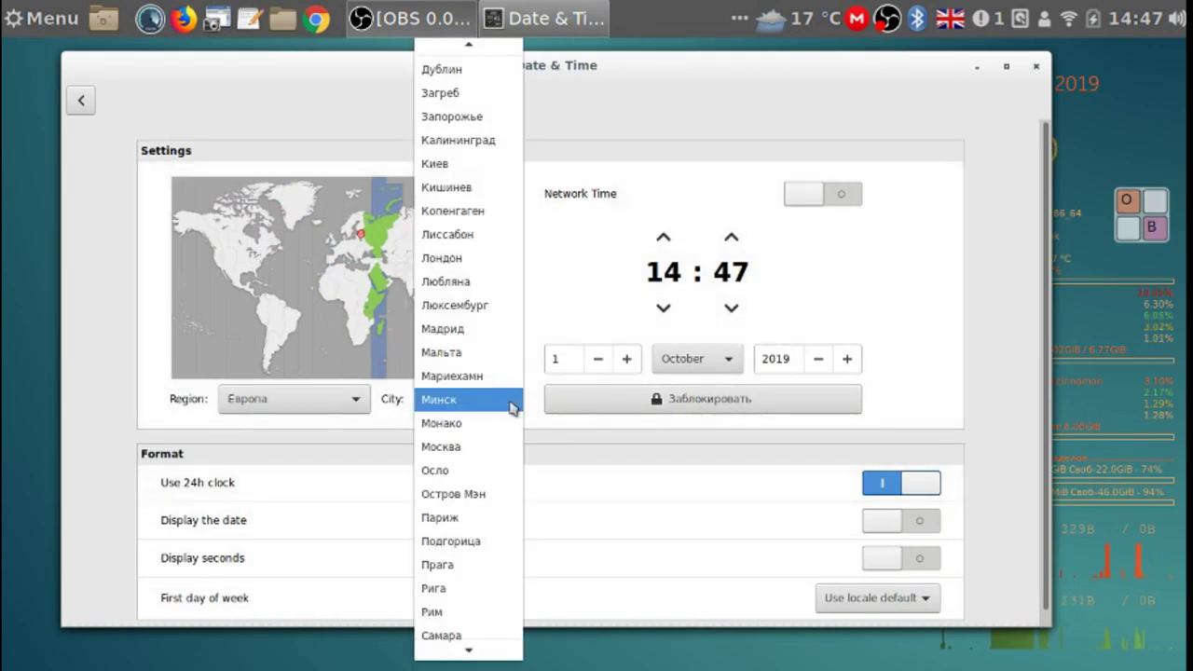
pyautogui.click(475, 452)
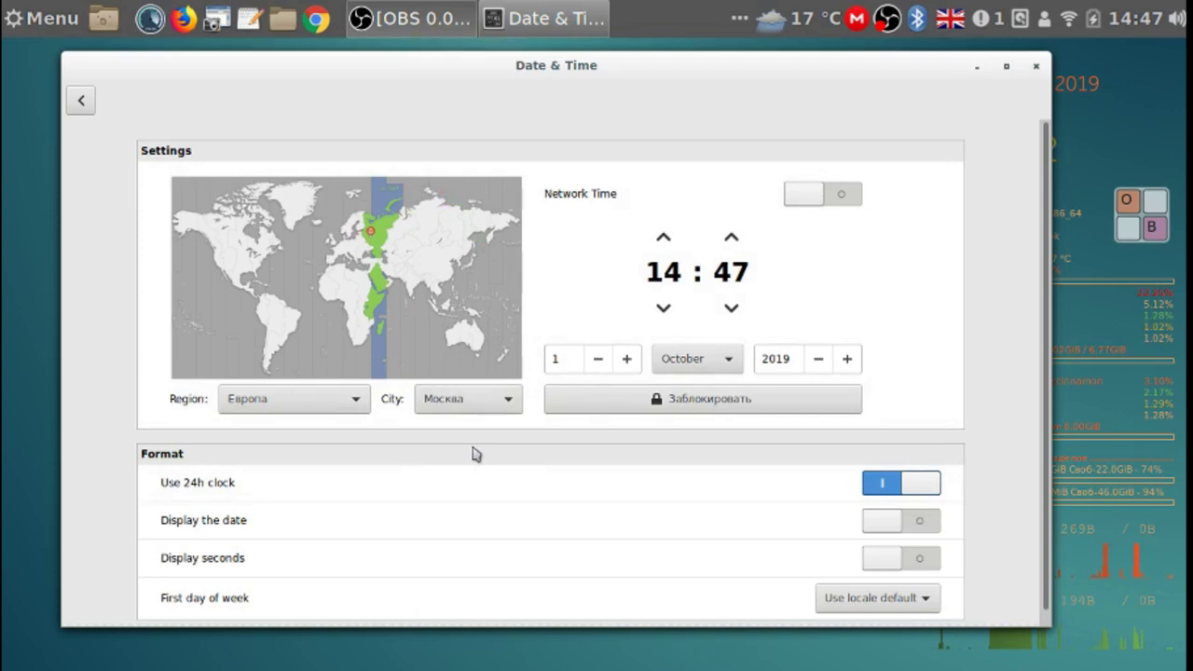
pyautogui.click(773, 400)
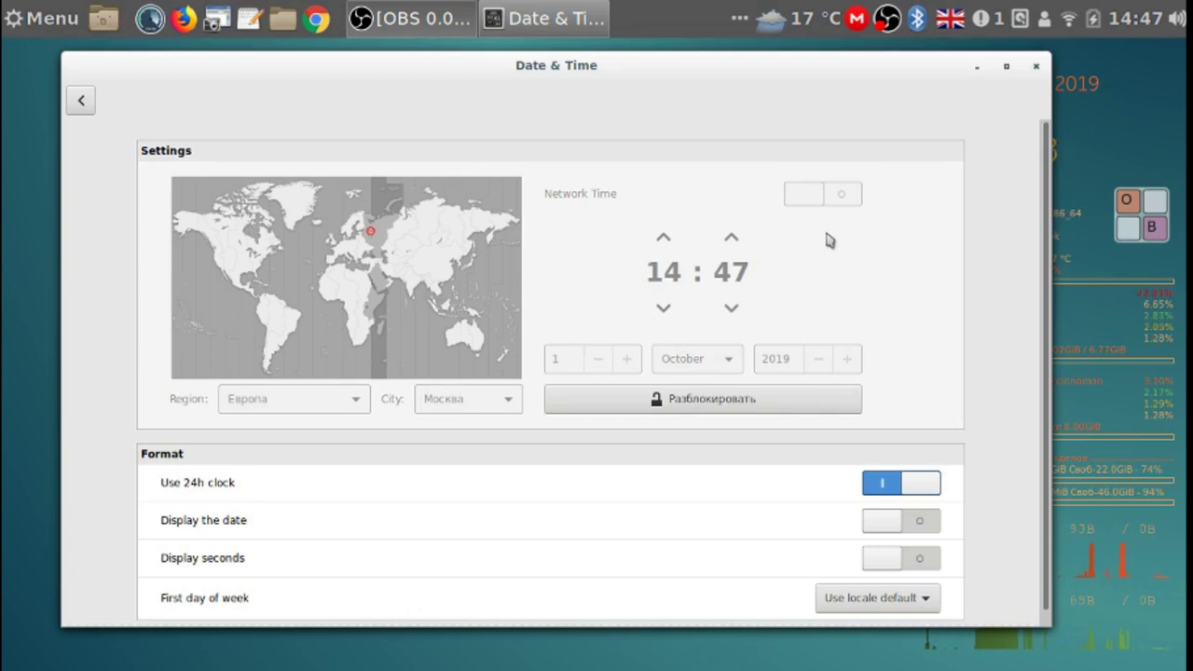
# Unlock the date and time settings again with the account password
pyautogui.click(705, 400)
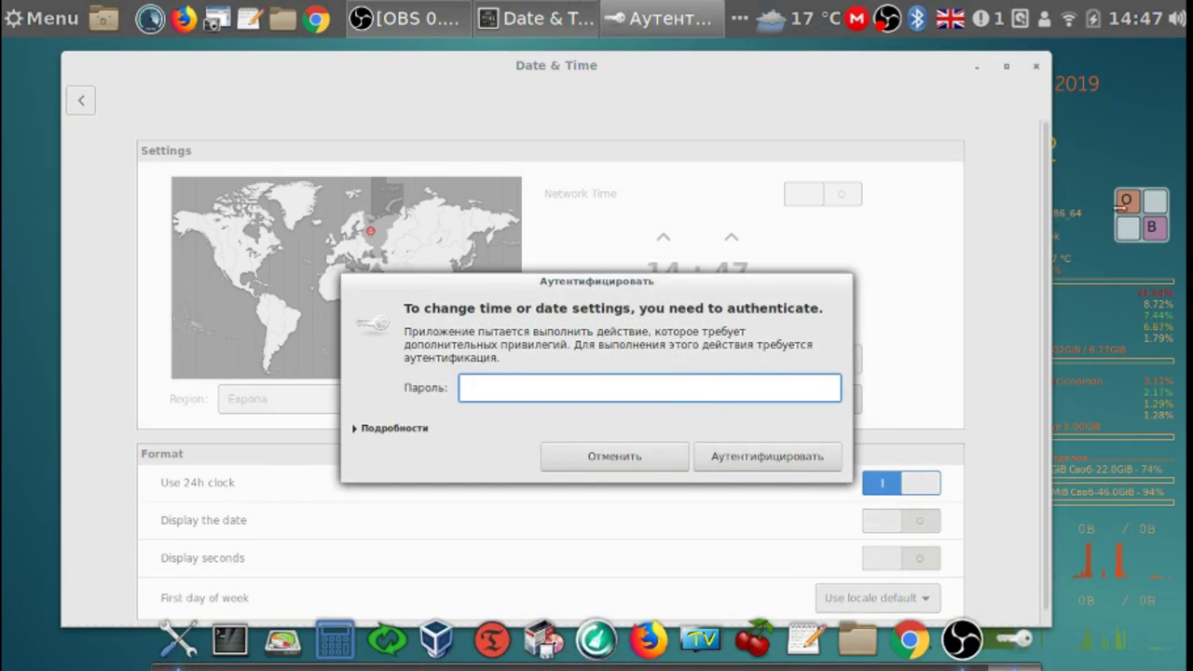
pyautogui.click(1131, 209)
pyautogui.click(217, 139)
pyautogui.click(766, 457)
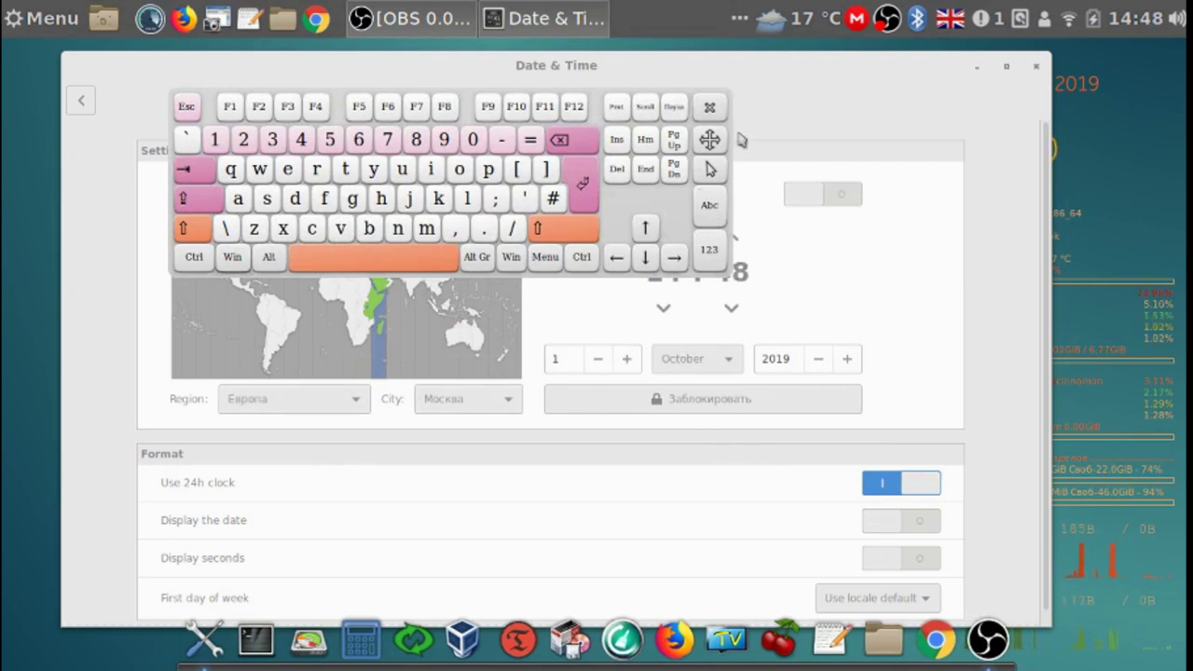
pyautogui.click(709, 107)
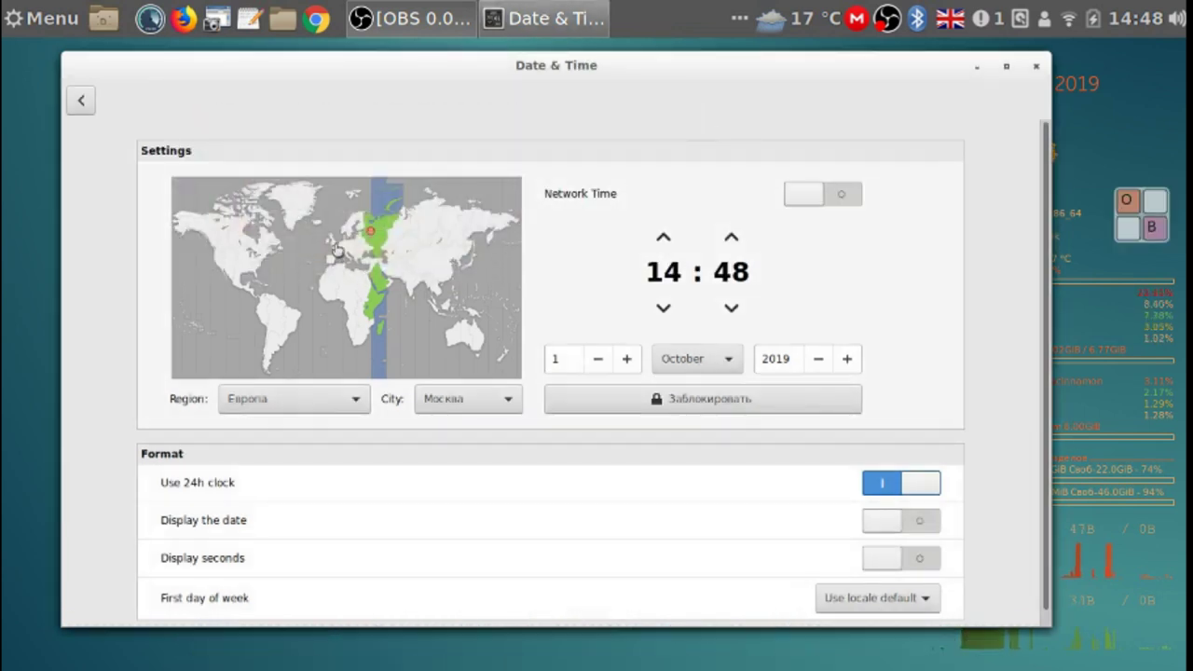
# Set the time zone on the map to Лондон, lock the settings and close the Date & Time window
pyautogui.click(338, 250)
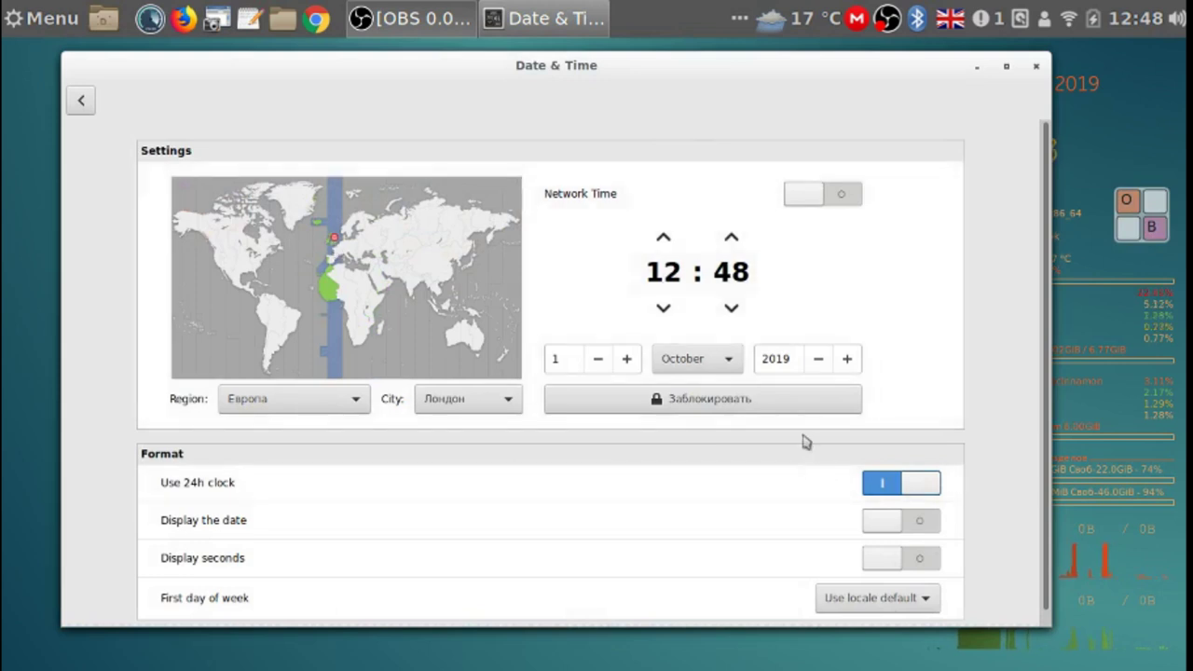
pyautogui.click(772, 404)
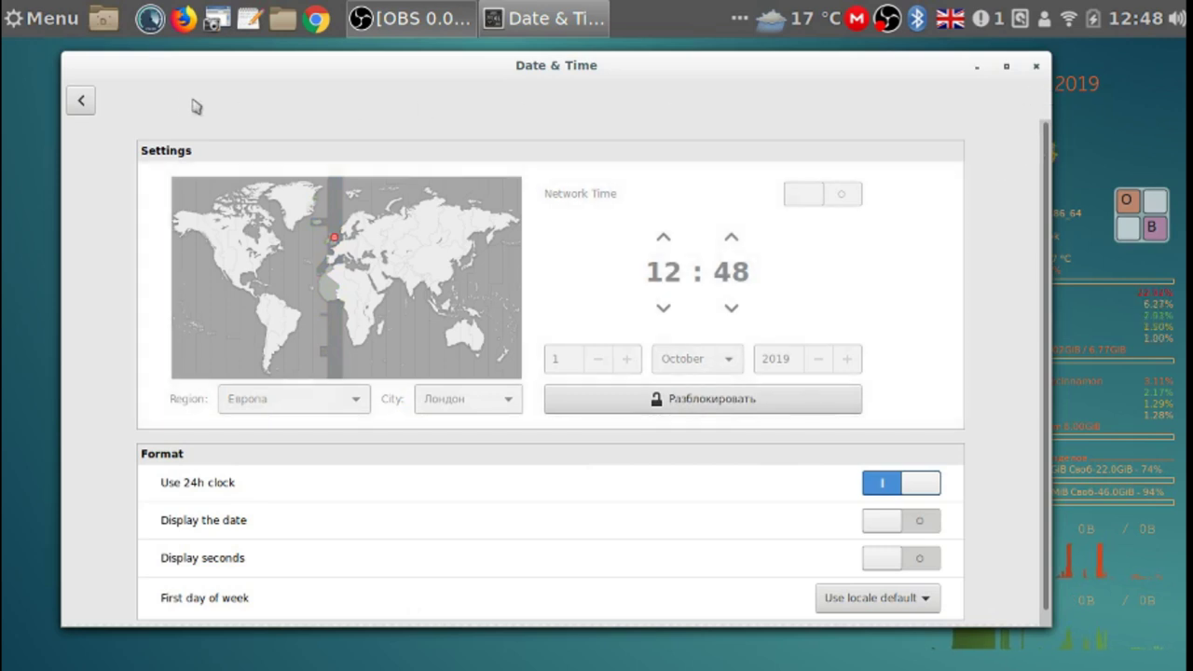
pyautogui.click(1036, 66)
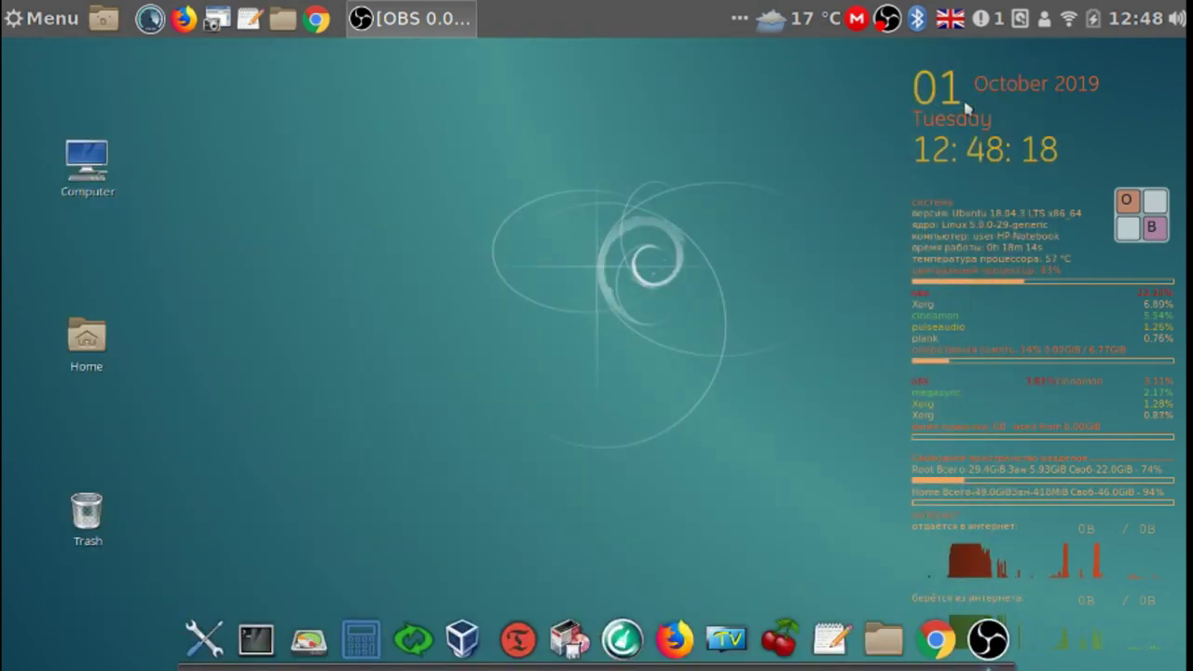
# Clear the desktop notifications, and look over the Home folder in the file manager before closing it
pyautogui.click(980, 19)
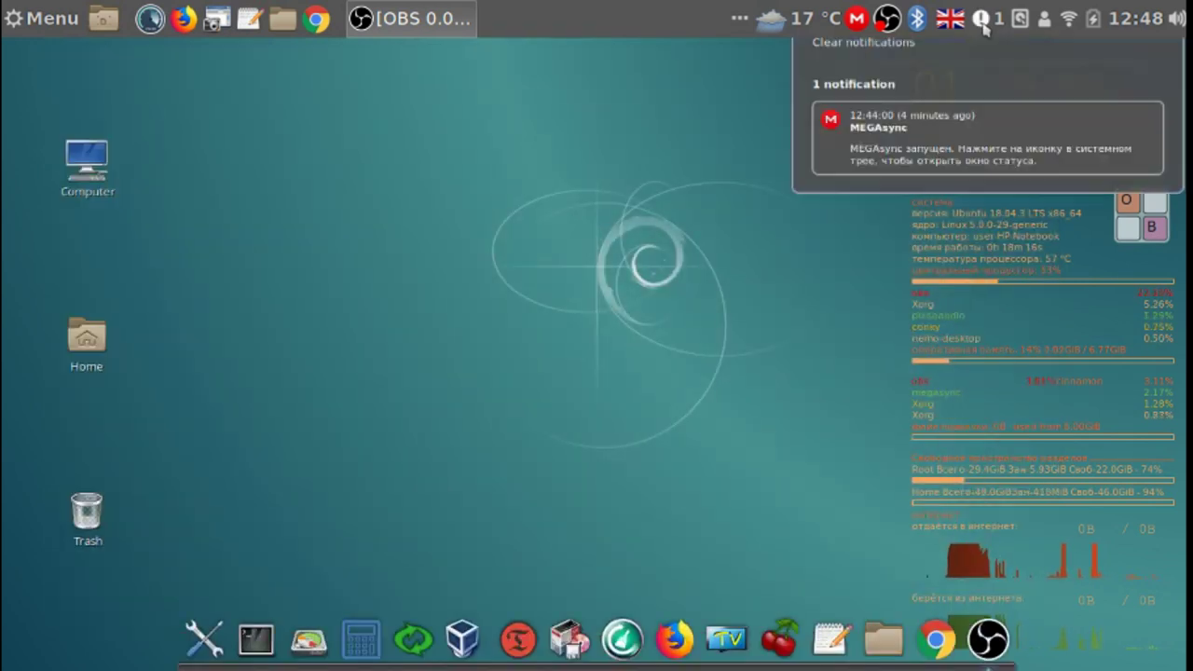
pyautogui.click(906, 62)
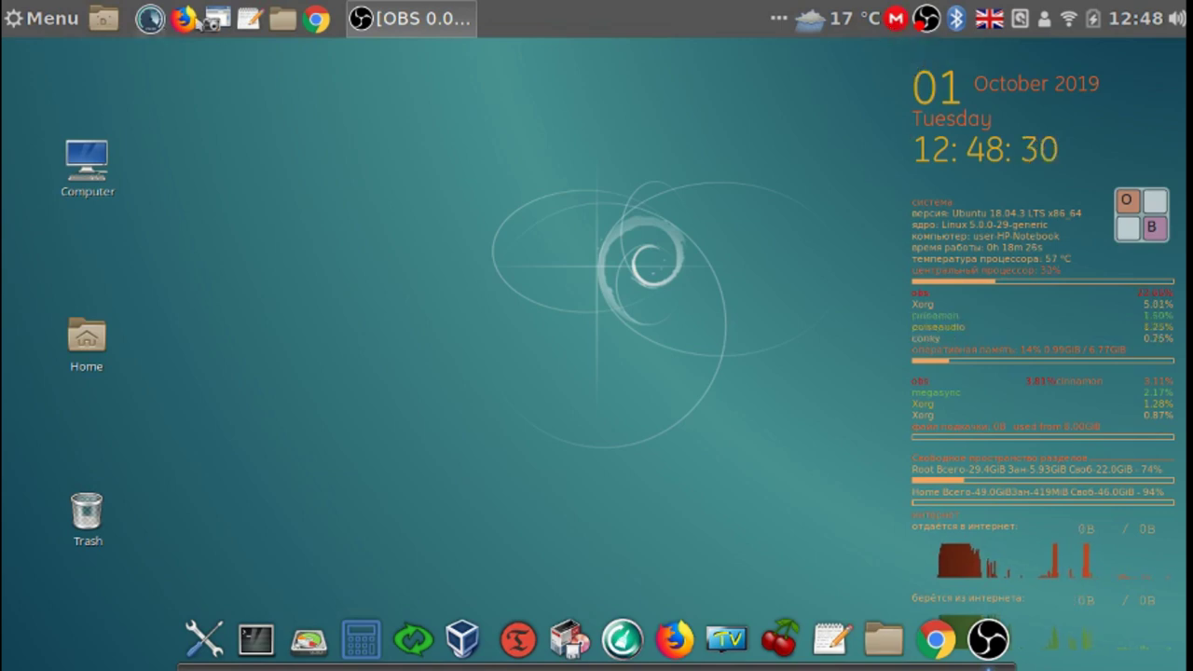
pyautogui.click(293, 26)
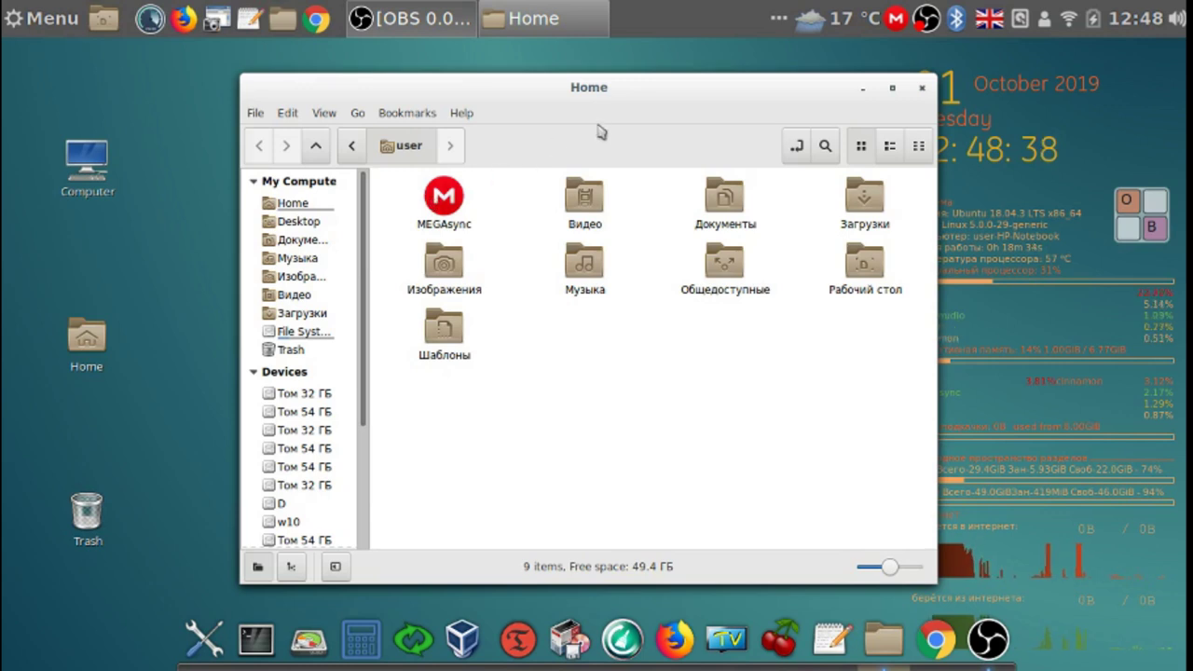
pyautogui.click(921, 94)
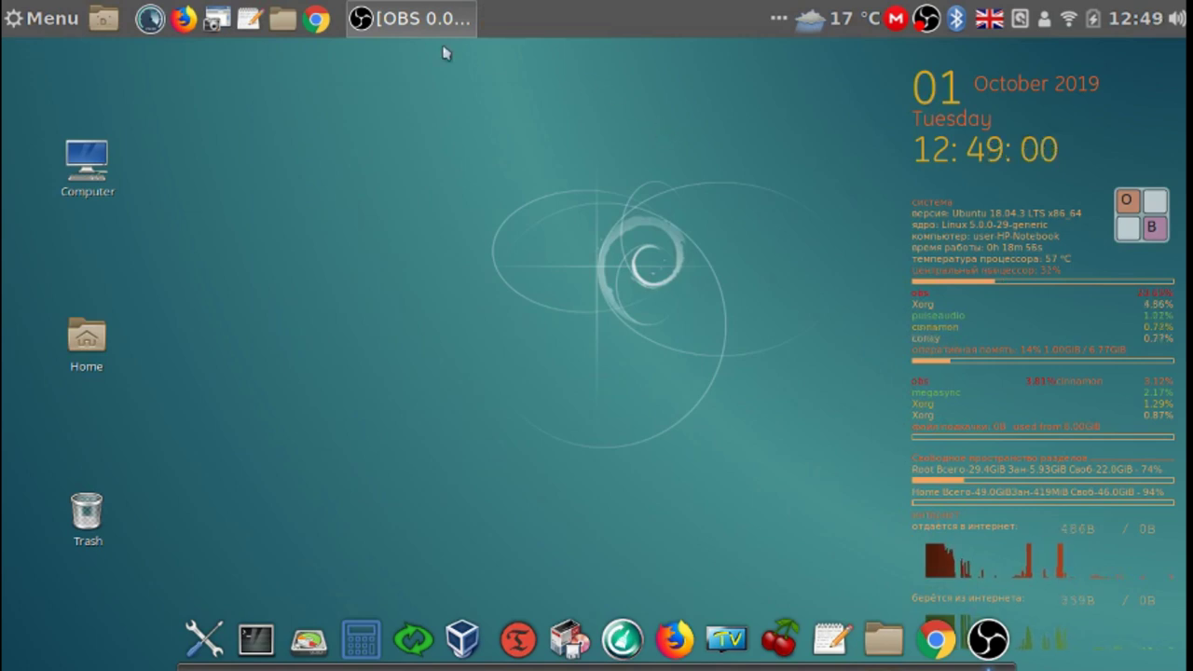
# Launch Google Chrome and start turning on synchronisation from its settings, up to the Google account sign-in page
pyautogui.click(320, 22)
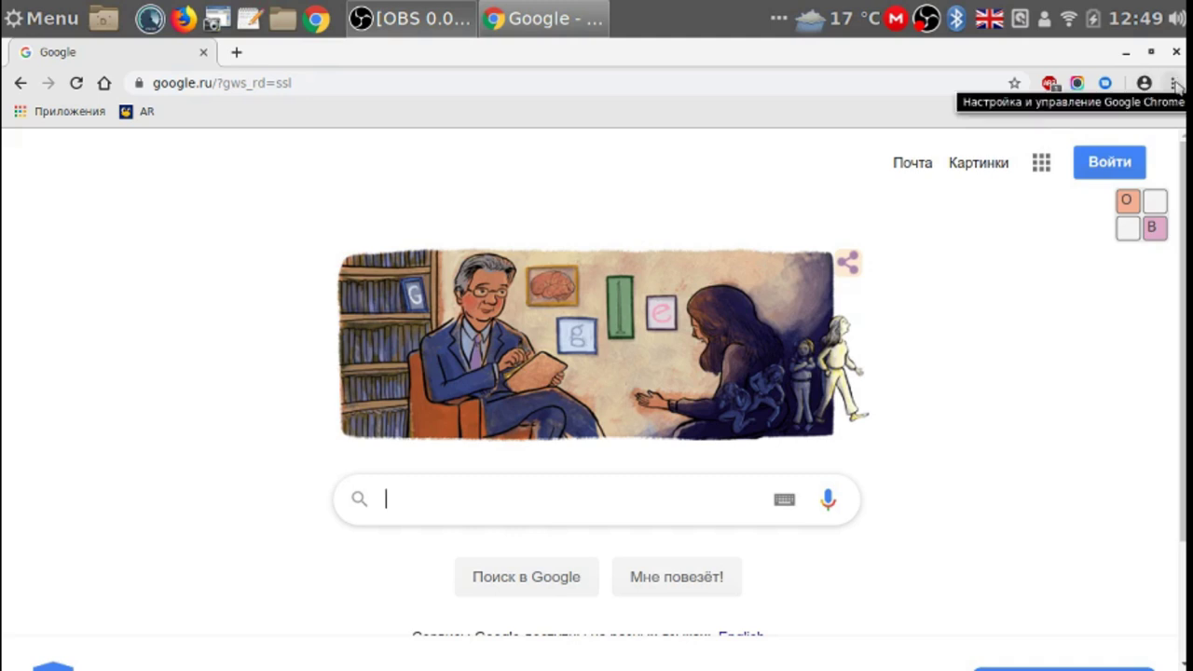
pyautogui.click(1176, 84)
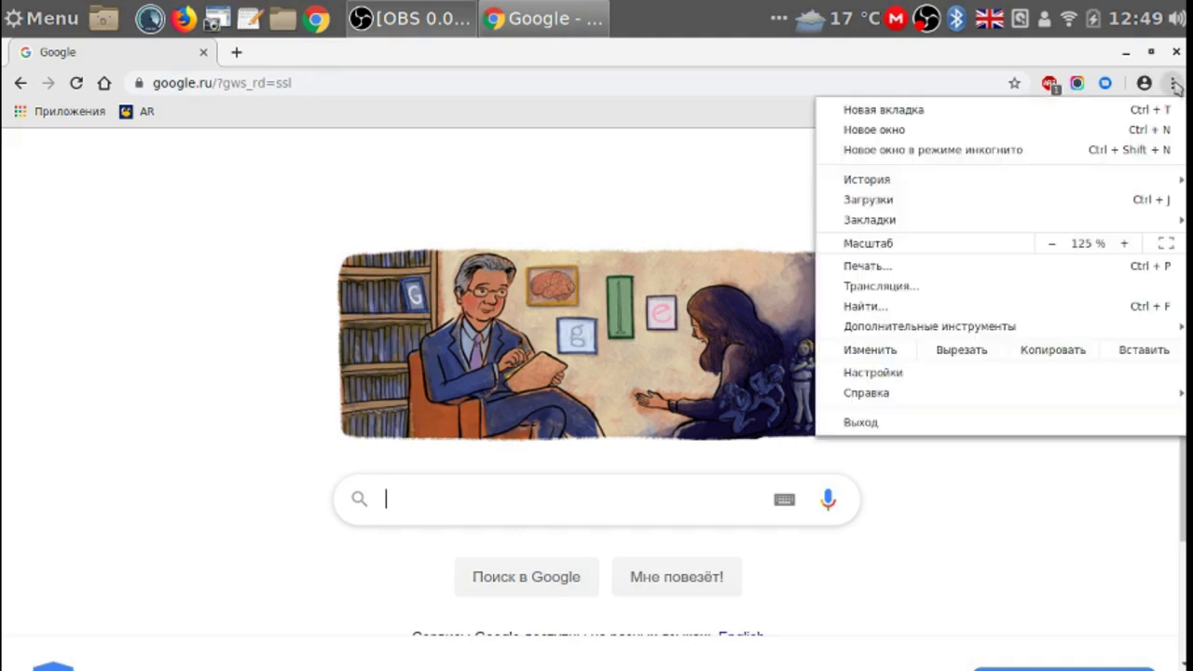
pyautogui.click(933, 376)
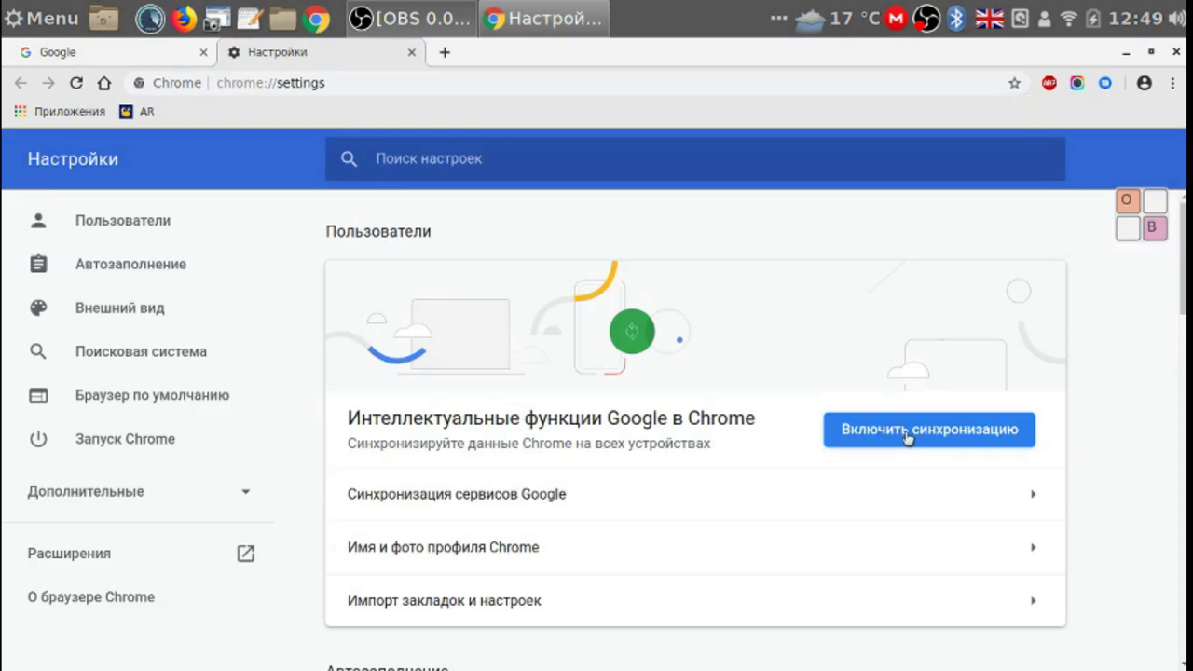
pyautogui.click(907, 434)
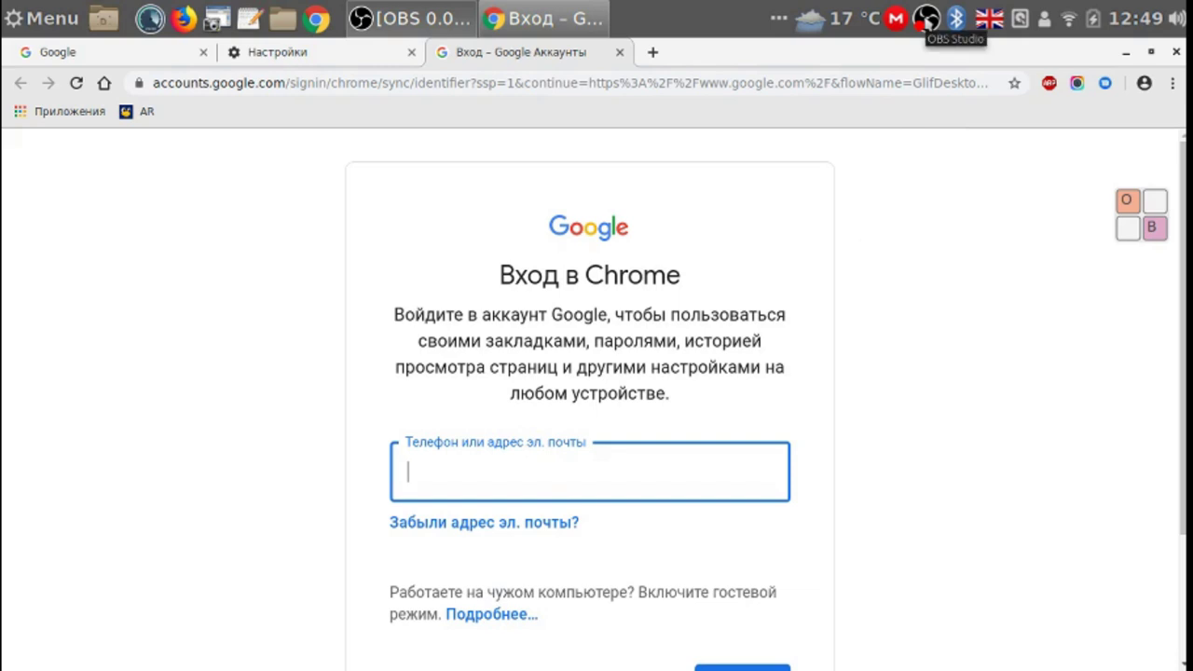
pyautogui.rightClick(925, 19)
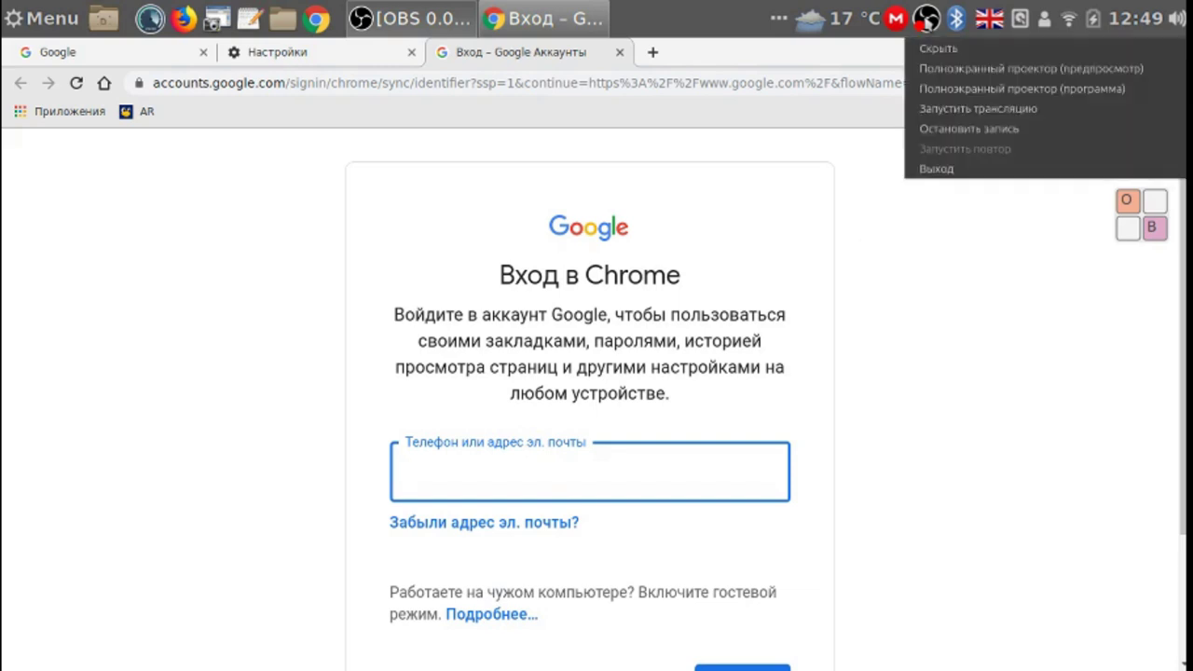
pyautogui.click(973, 135)
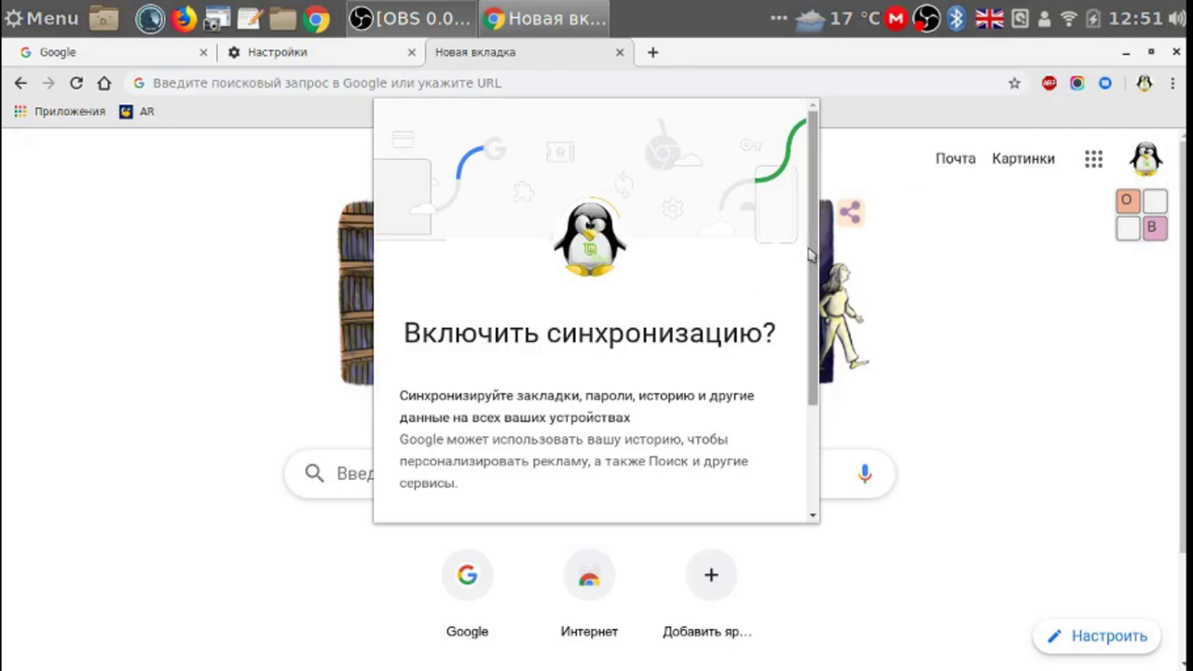
# Confirm turning on Chrome synchronisation for the signed-in Google account
pyautogui.moveTo(810, 256); pyautogui.dragTo(800, 413)
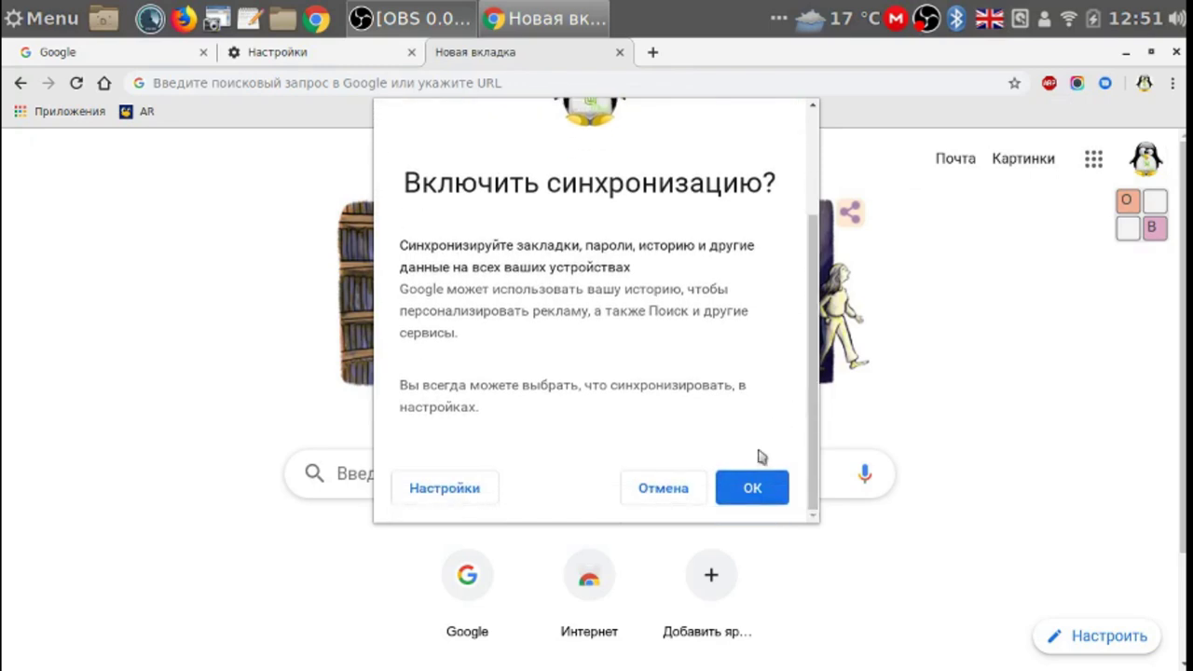
# Turn on account synchronization and review the browser settings from the user profile down to the startup options
pyautogui.click(753, 490)
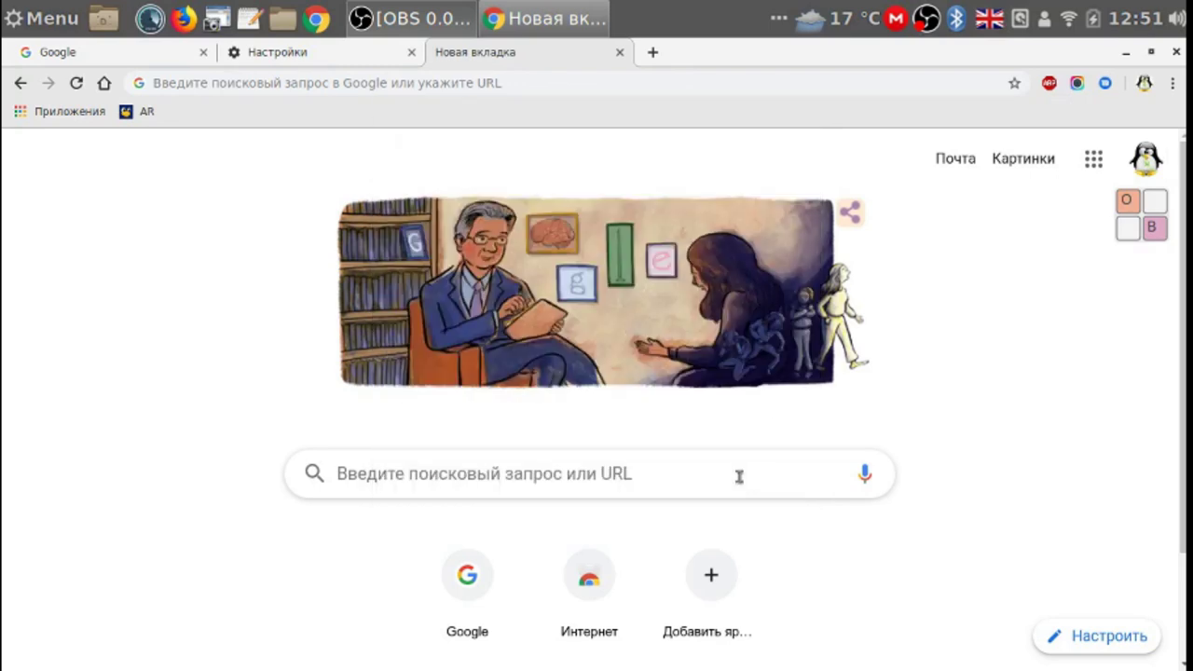
pyautogui.click(1171, 85)
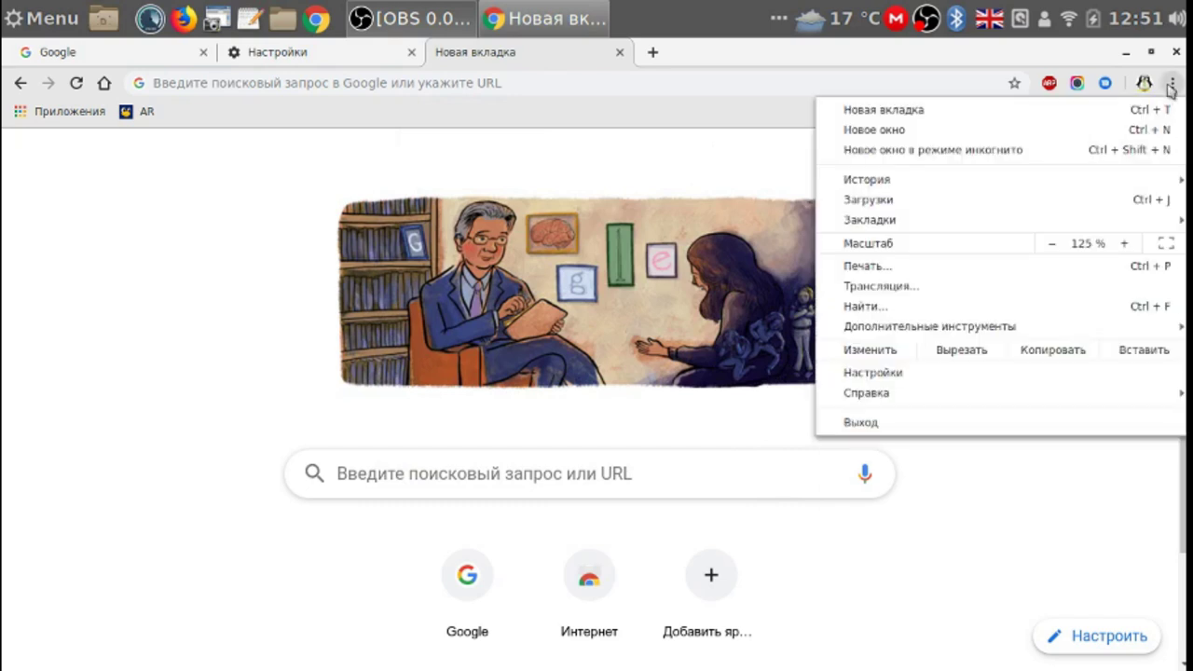
pyautogui.click(897, 375)
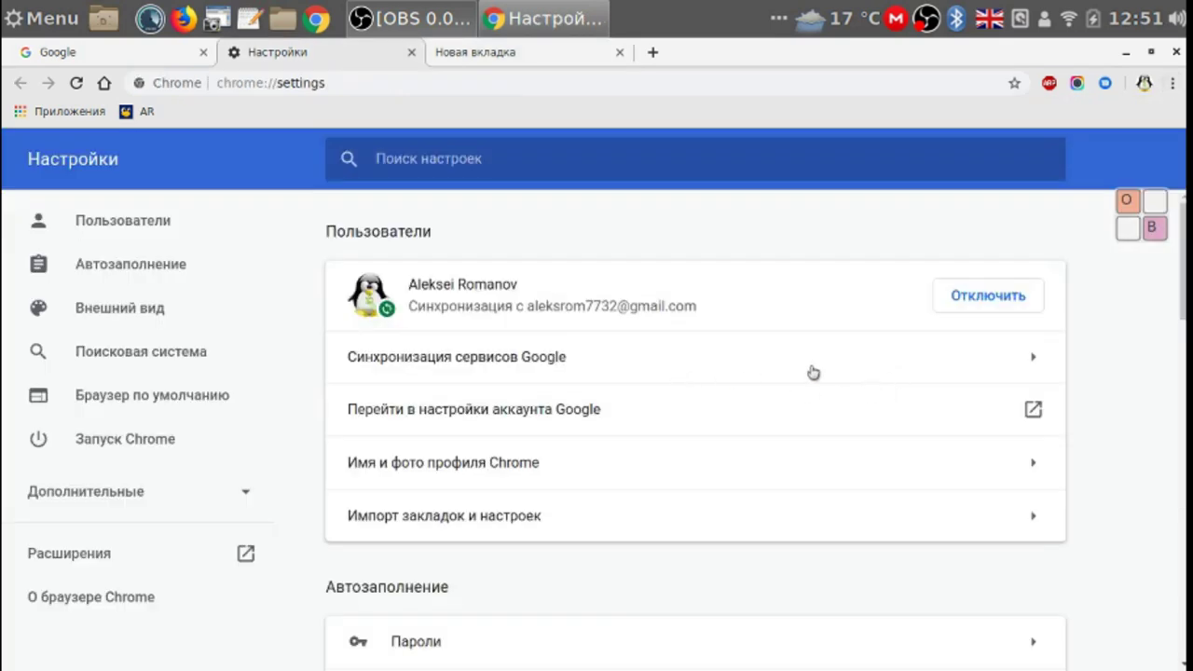
pyautogui.moveTo(1181, 241); pyautogui.dragTo(1175, 382)
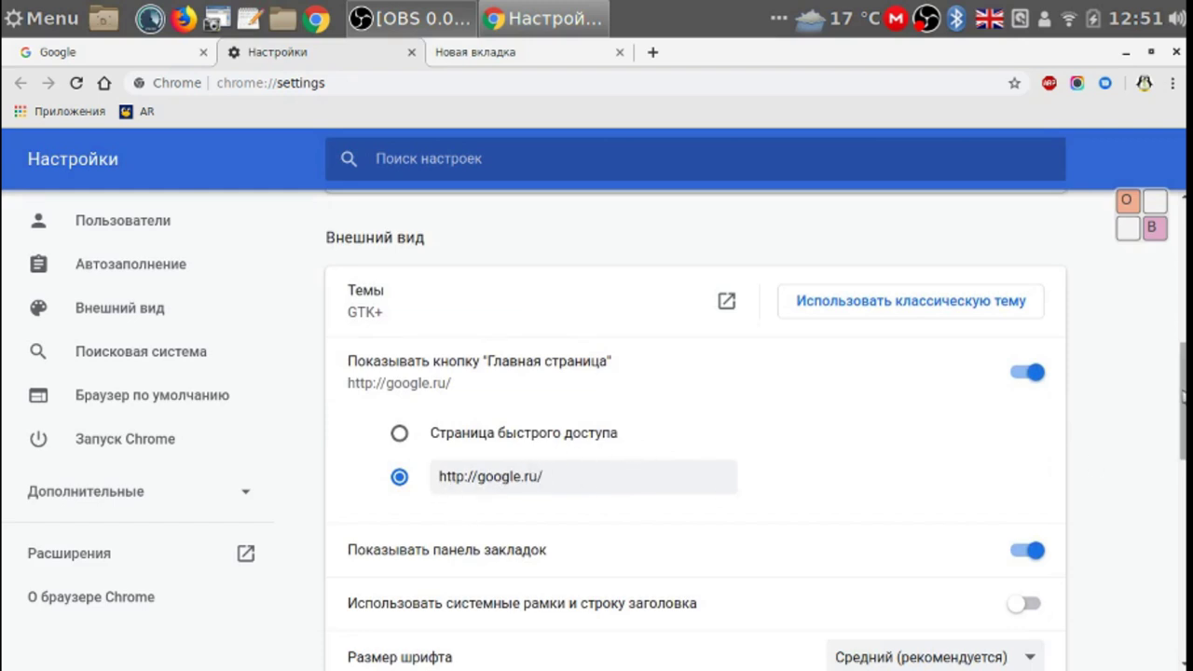
pyautogui.moveTo(1182, 396); pyautogui.dragTo(1182, 456)
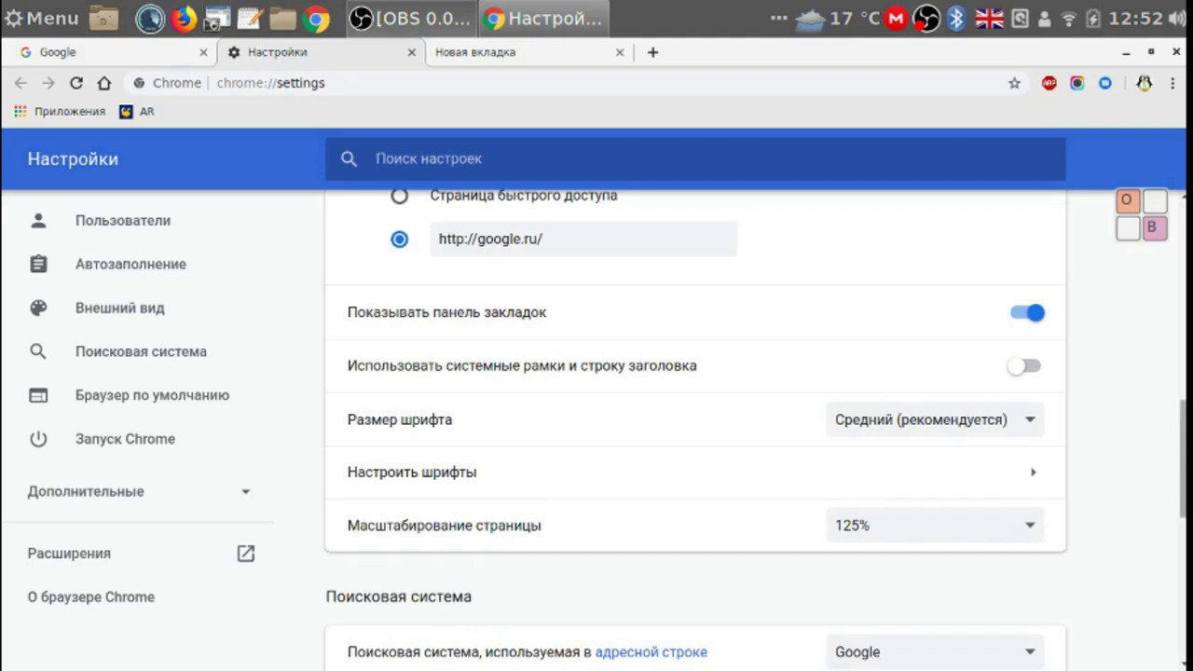
pyautogui.moveTo(1182, 436); pyautogui.dragTo(1184, 491)
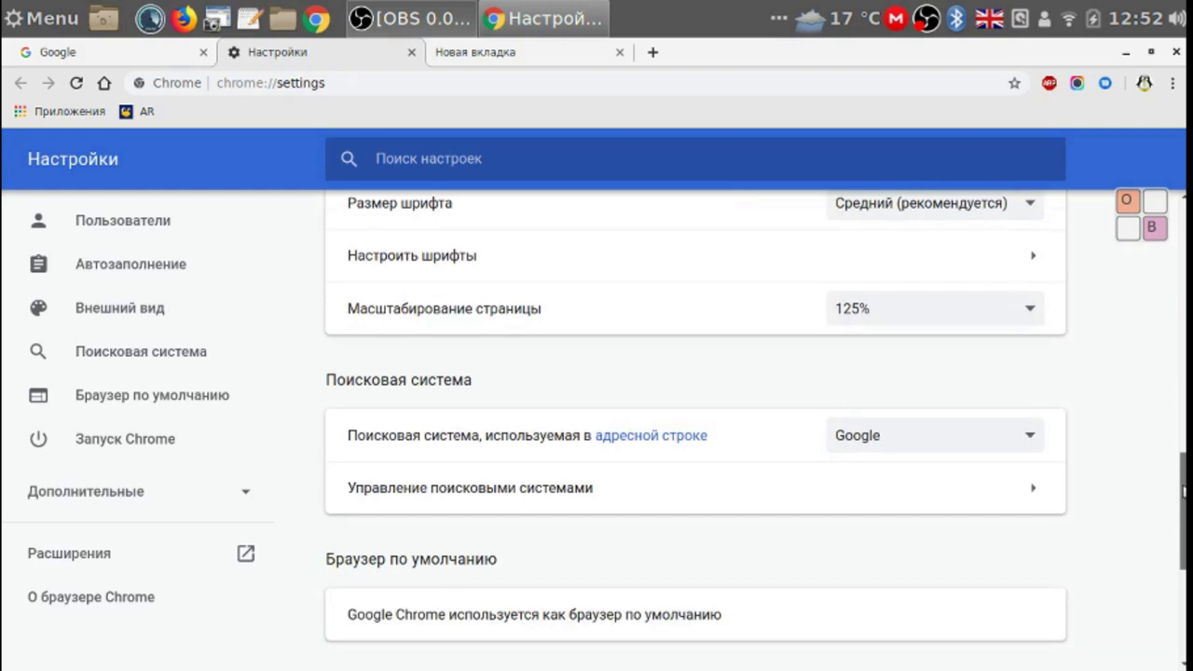
pyautogui.scroll(-3, 389, 529)
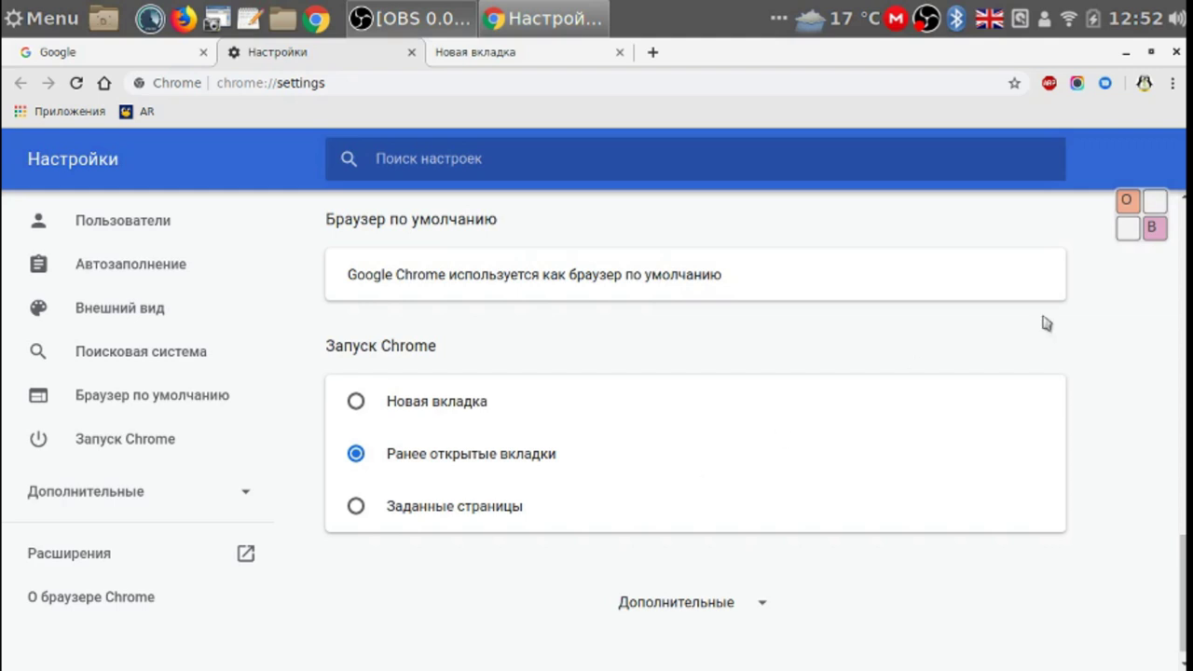
pyautogui.moveTo(1179, 585); pyautogui.dragTo(1181, 244)
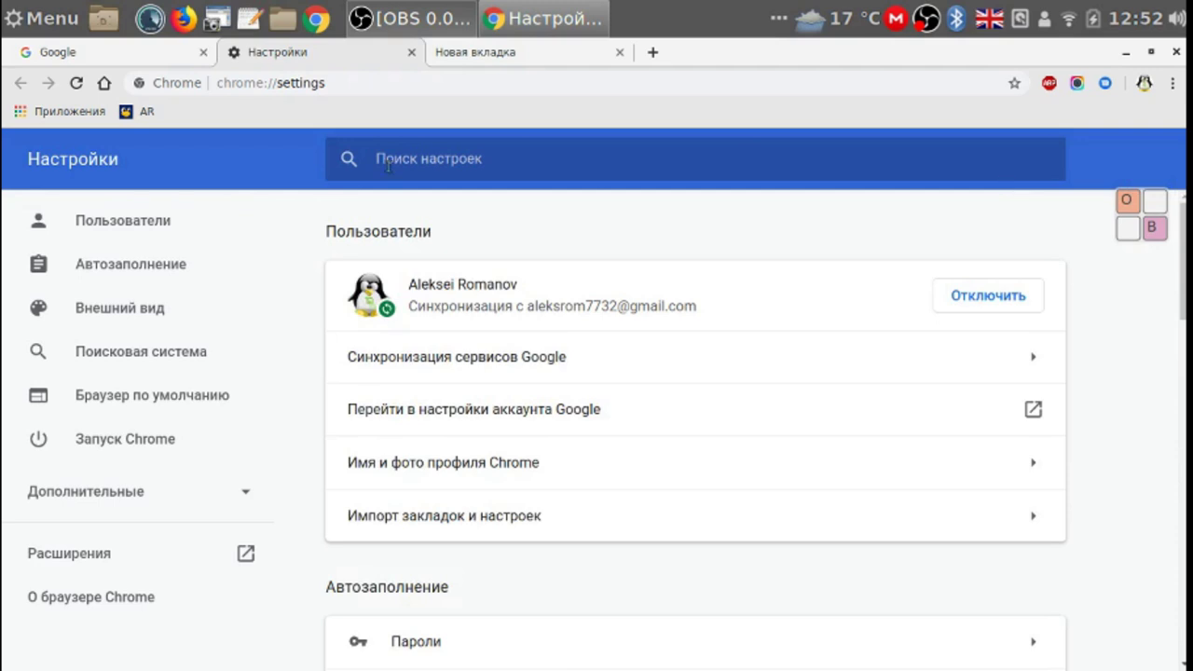
# Load the home page in the settings tab and sign in to the Google account there
pyautogui.click(105, 84)
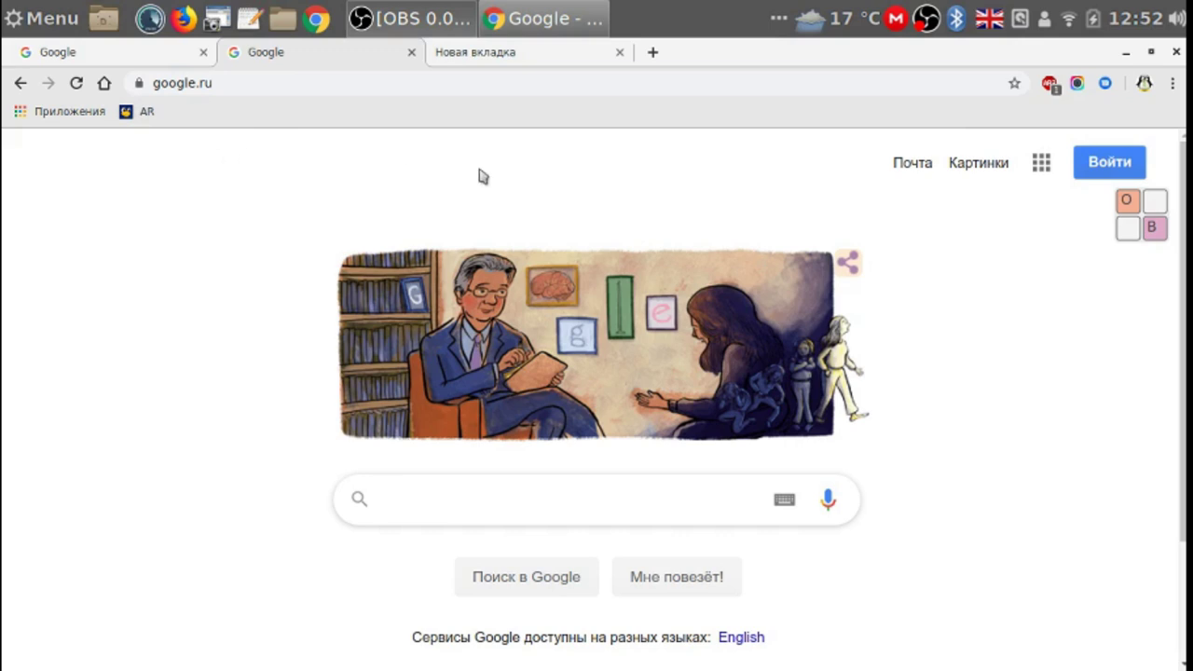
pyautogui.click(1122, 165)
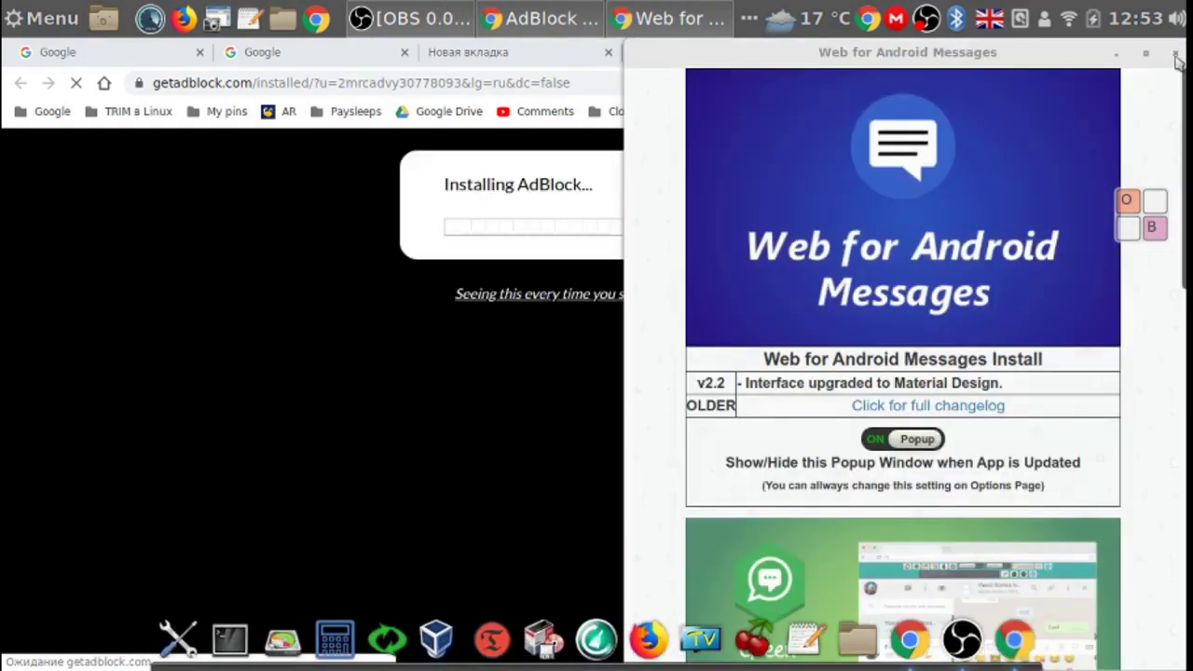
# Close the Web for Android Messages popup and every browser tab except the first Google tab
pyautogui.click(1176, 54)
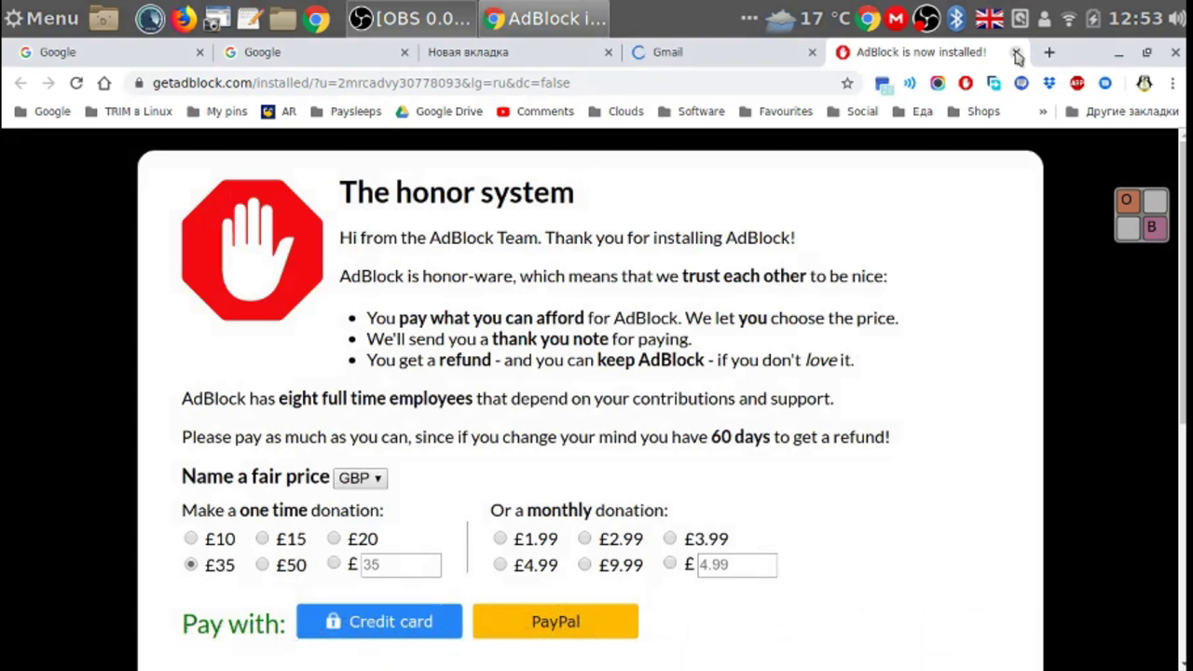
pyautogui.click(1017, 52)
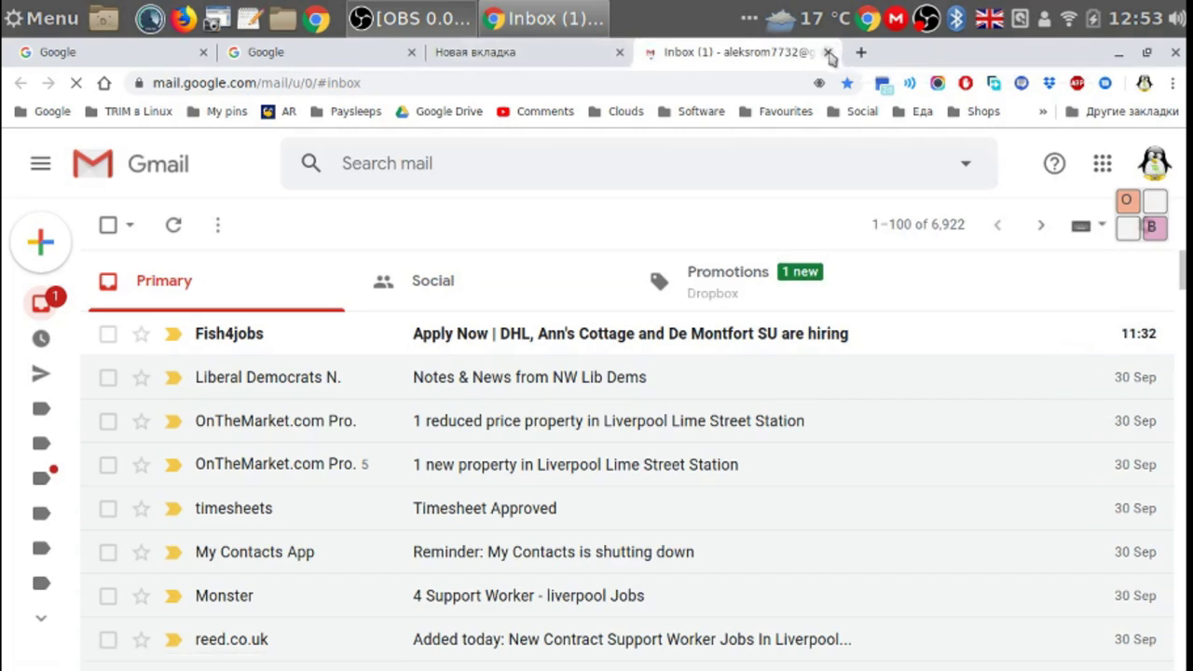
pyautogui.click(829, 53)
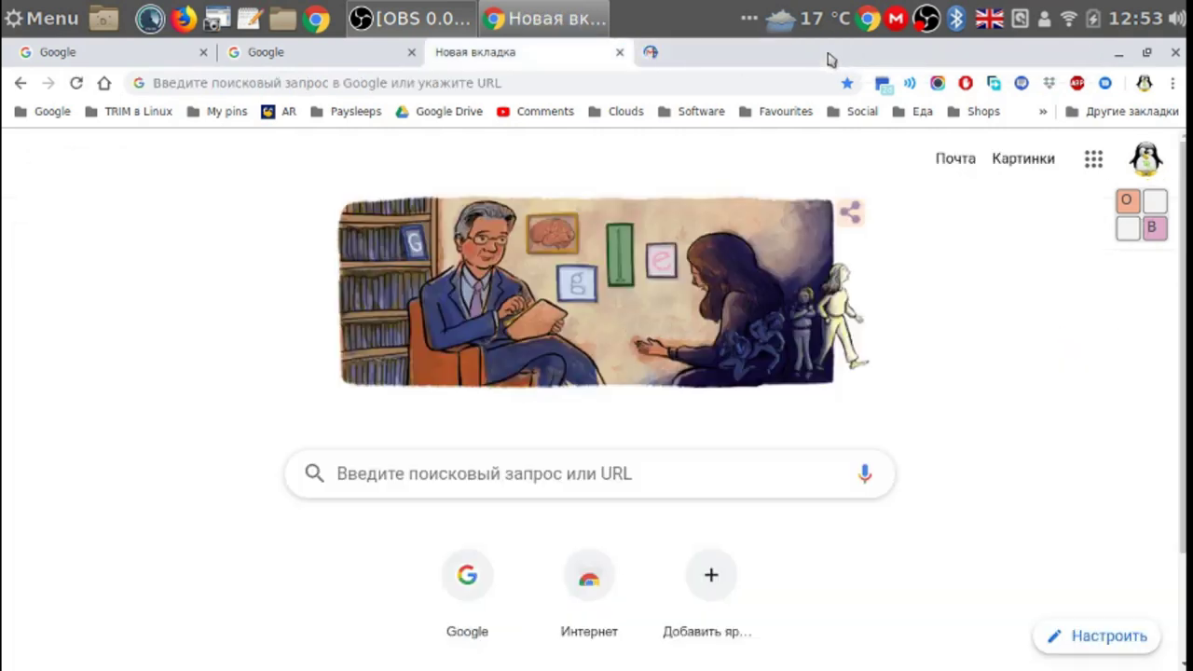
pyautogui.click(619, 53)
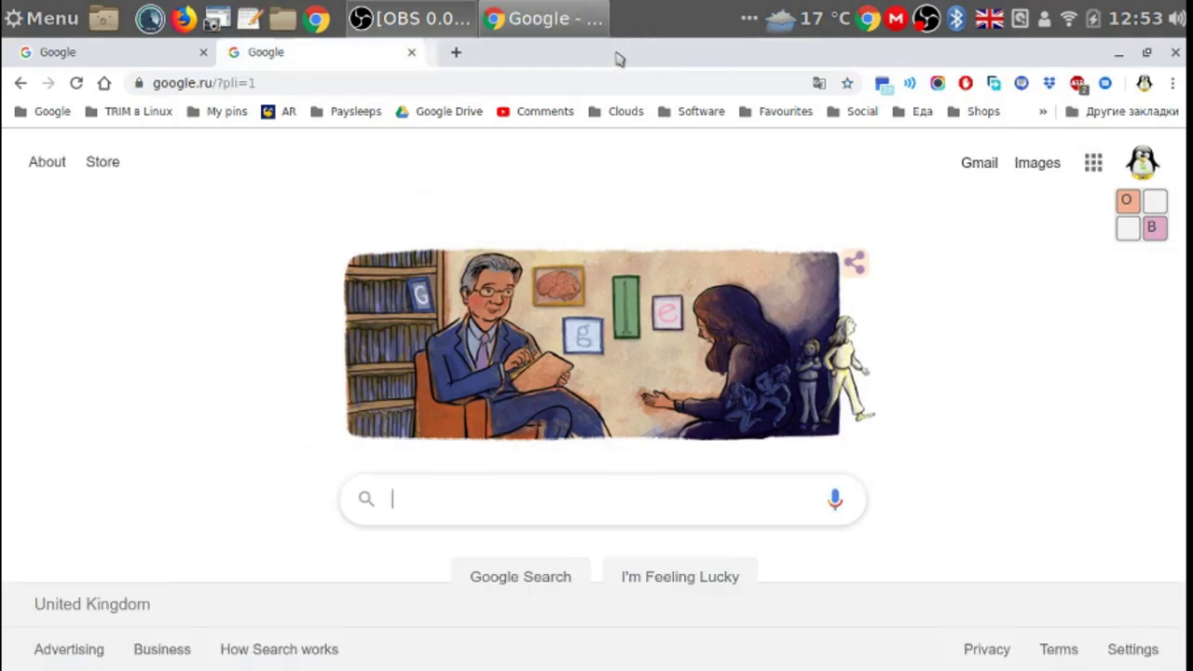
pyautogui.click(411, 53)
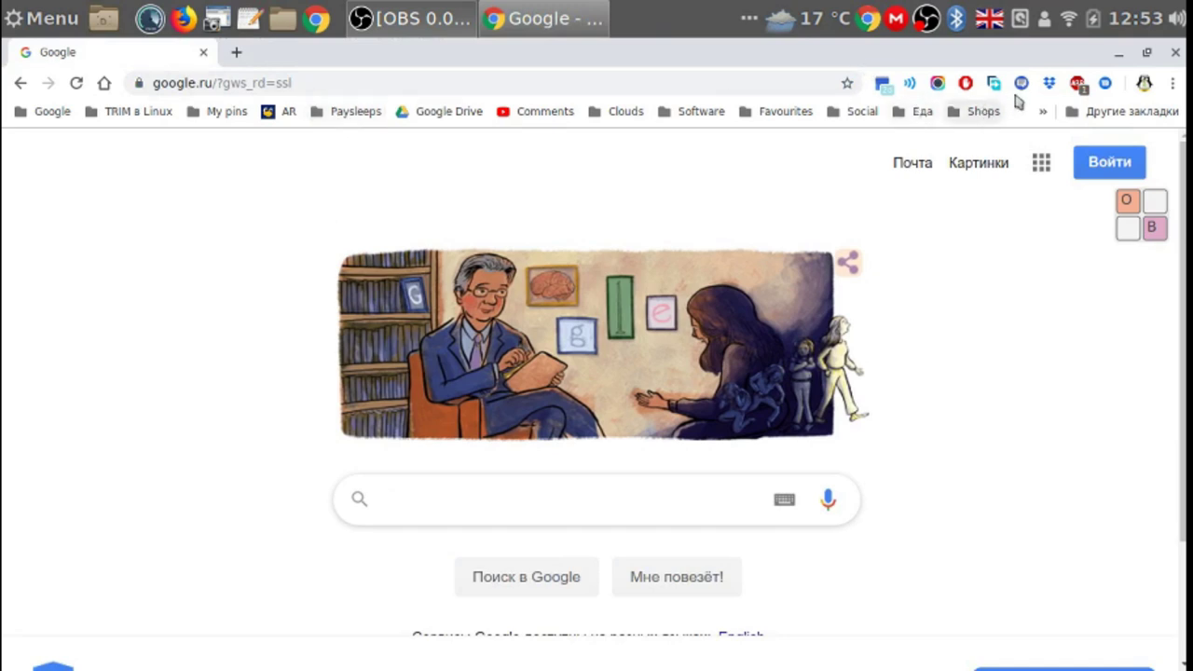
# Open Messages for web from its extension, enable Remember this computer below the QR code, and close the window
pyautogui.click(1105, 84)
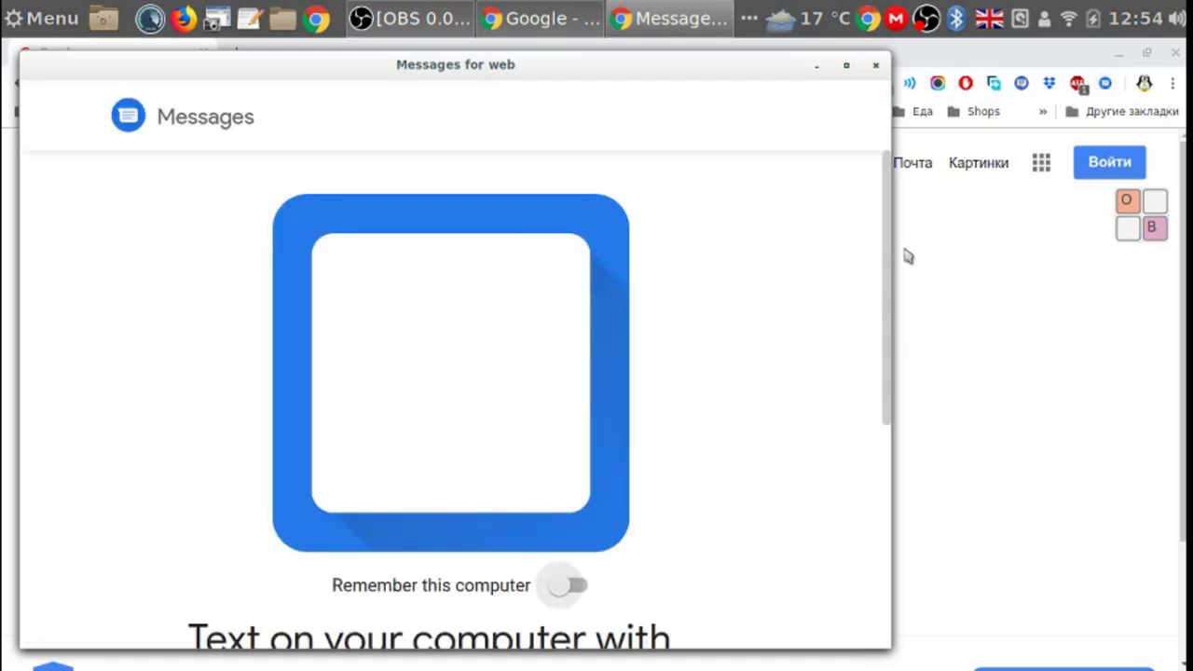
pyautogui.moveTo(886, 250); pyautogui.dragTo(892, 272)
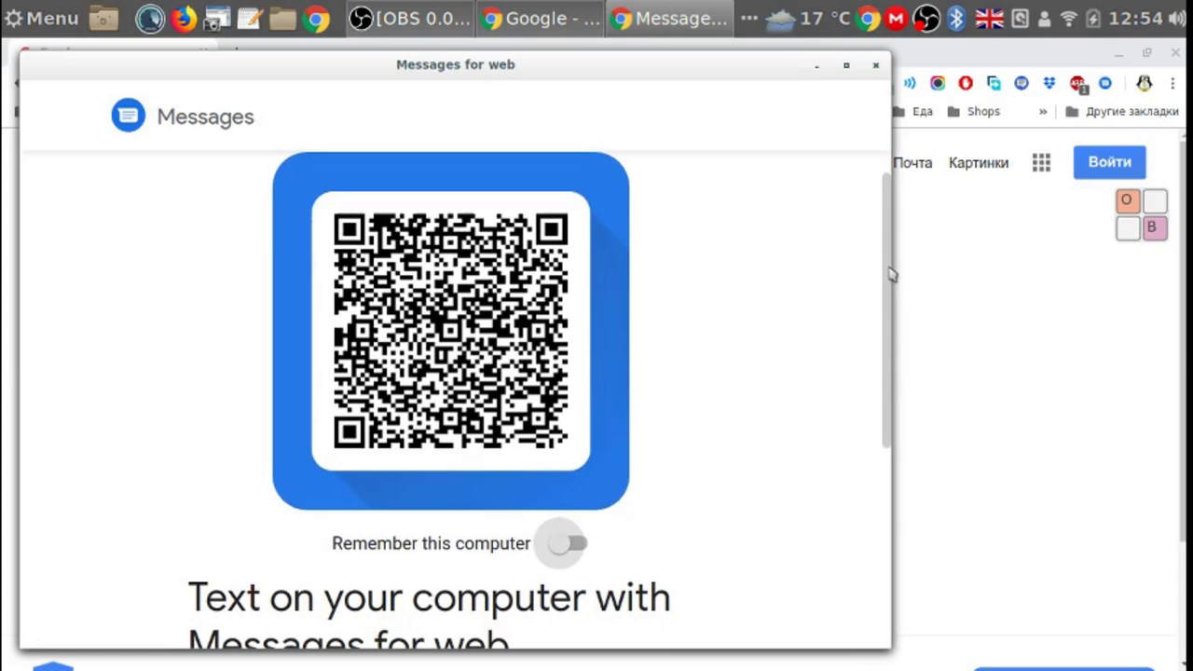
pyautogui.click(571, 550)
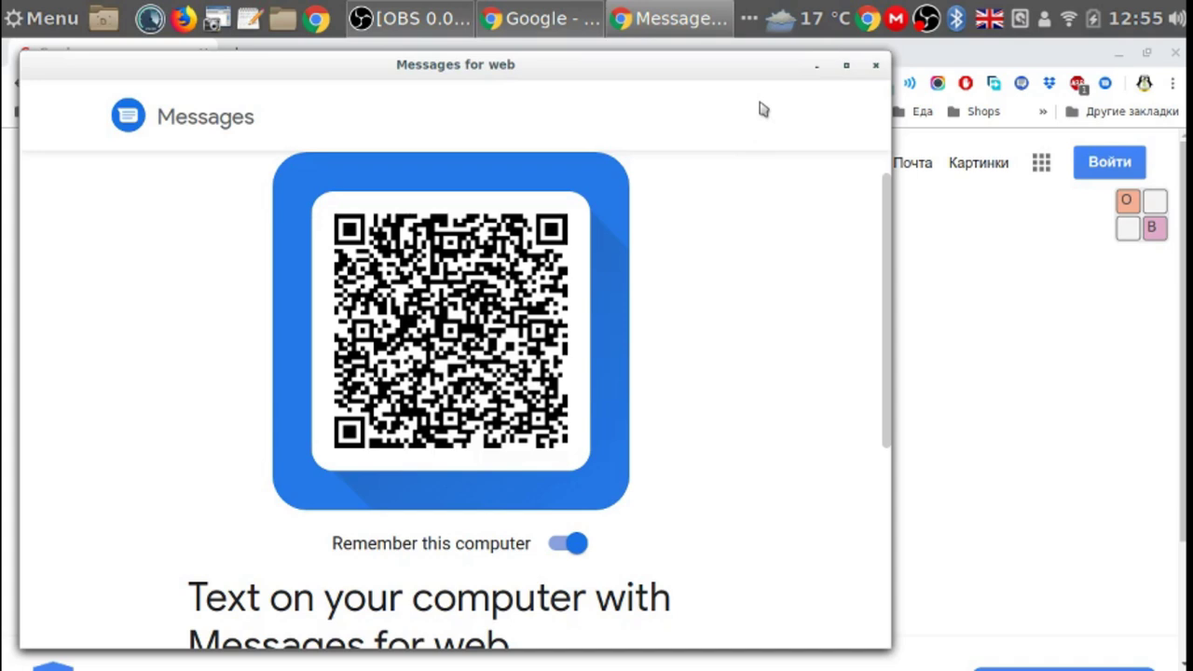
pyautogui.click(877, 66)
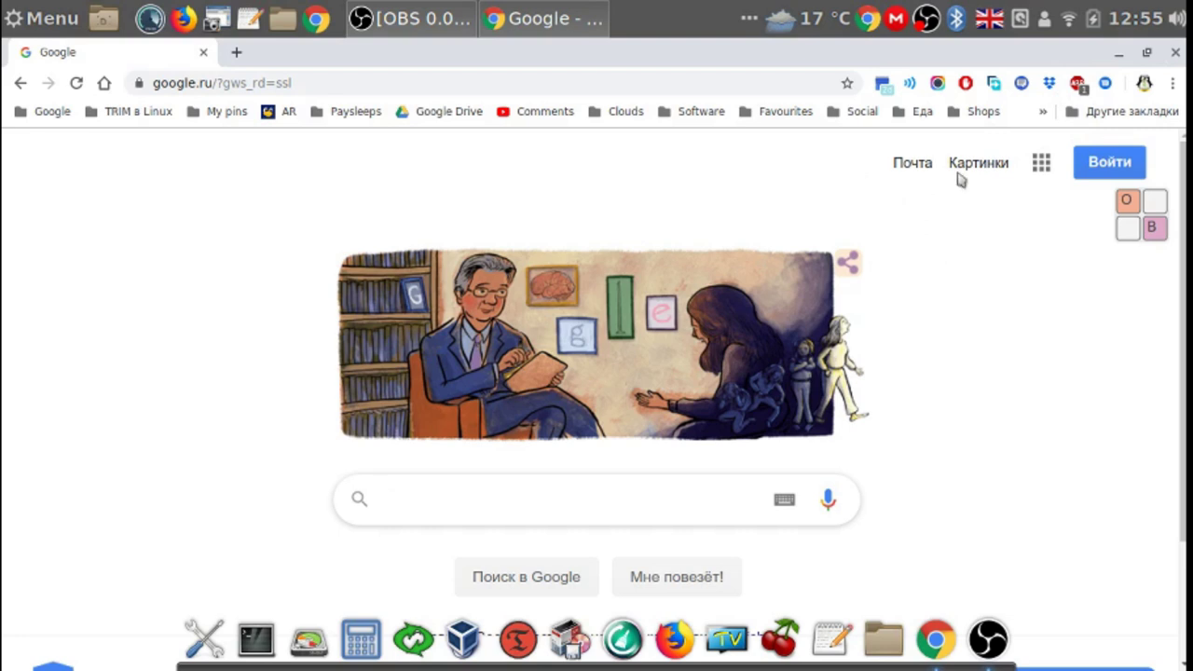
# Sign in to Google on the remaining tab and close the browser
pyautogui.click(1094, 174)
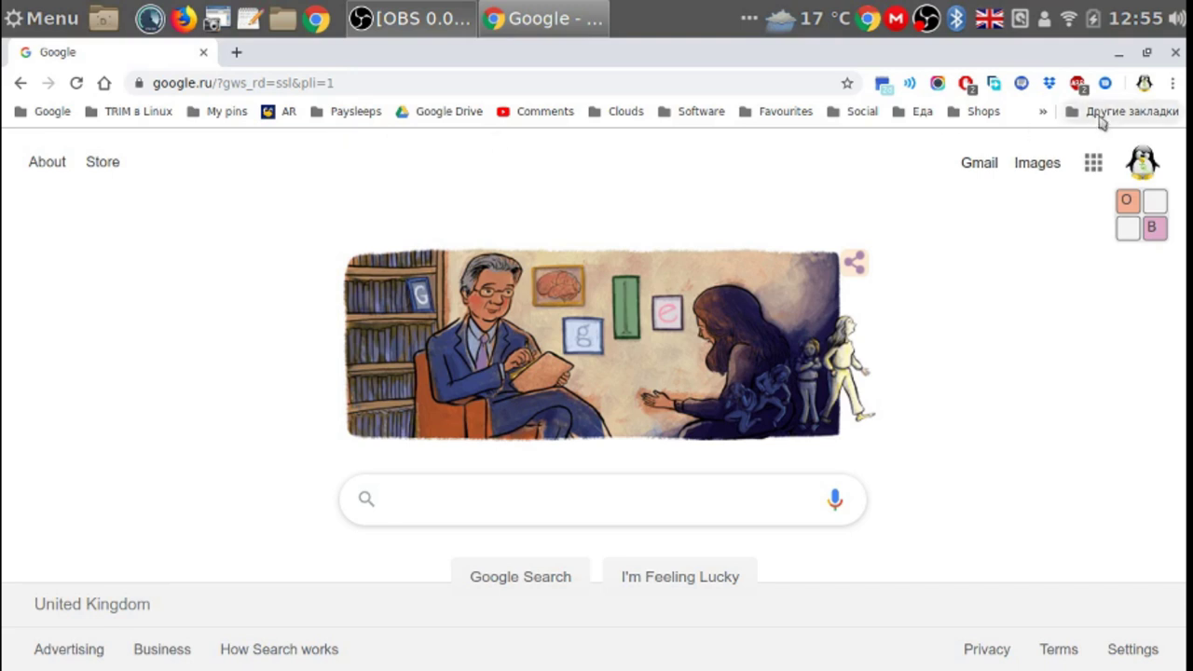
pyautogui.click(1175, 54)
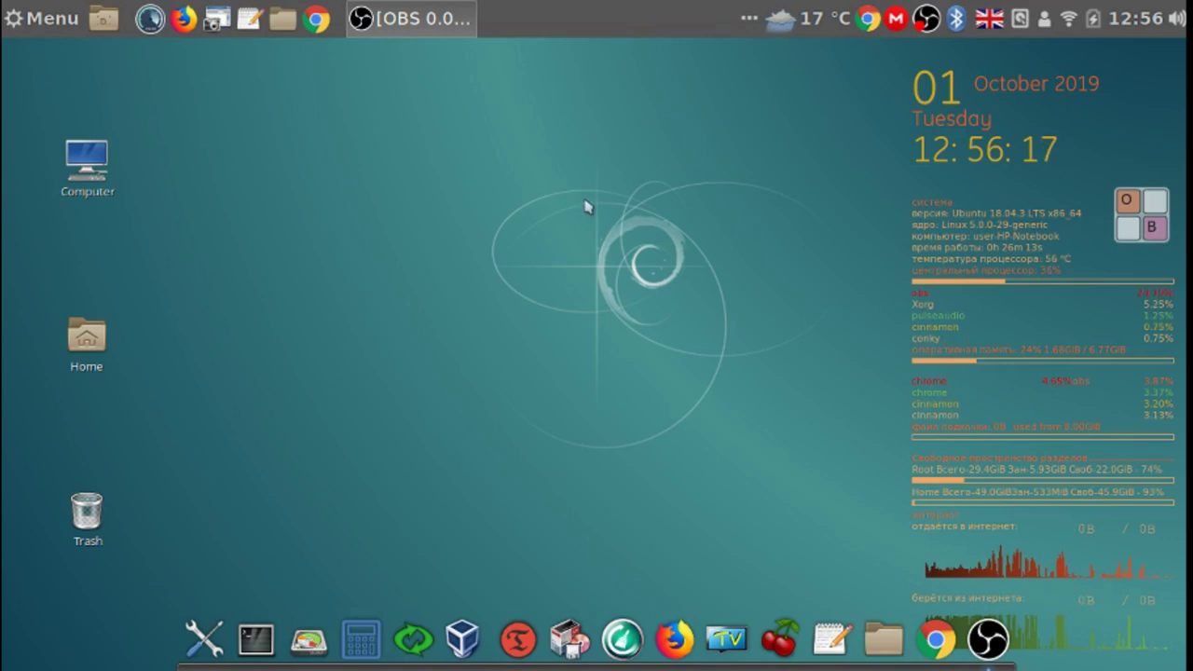
# Launch Timeshift, authenticating with the administrator password through the on-screen keyboard, and dismiss the keyboard
pyautogui.click(518, 639)
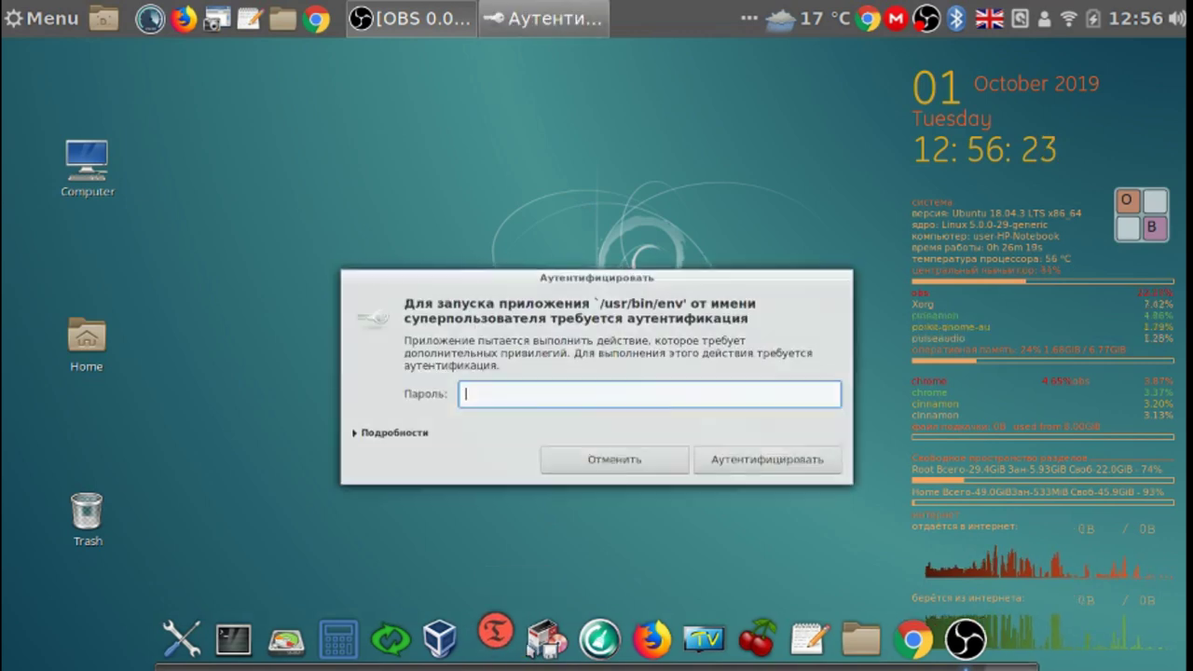
pyautogui.click(1147, 228)
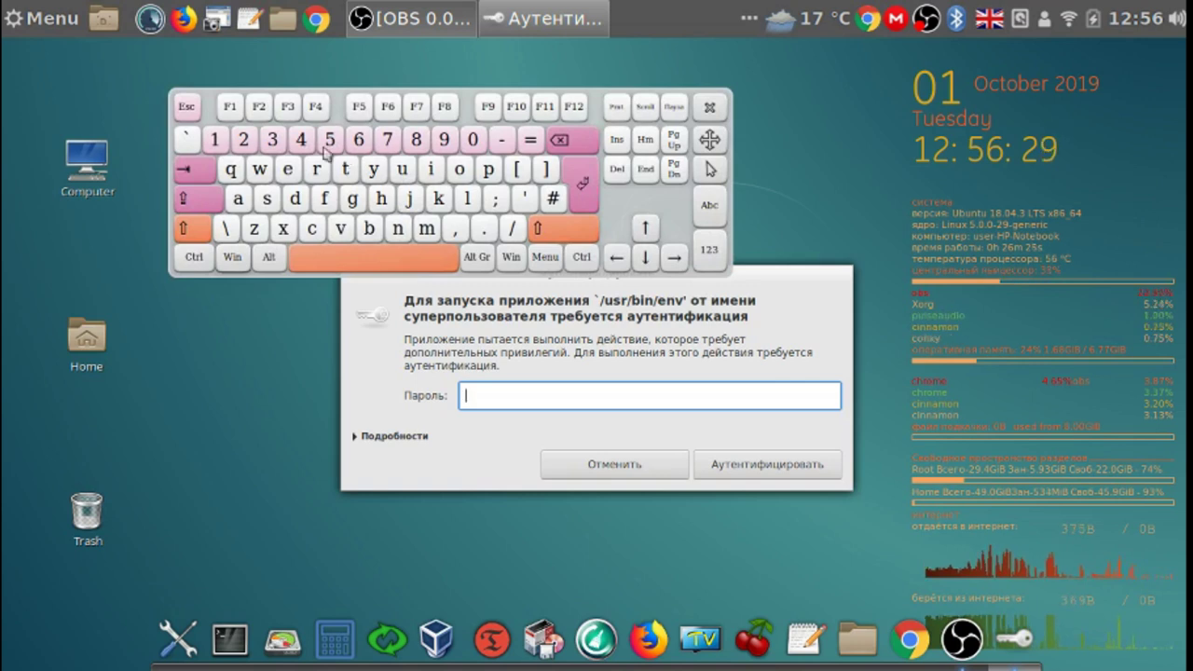
pyautogui.click(220, 142)
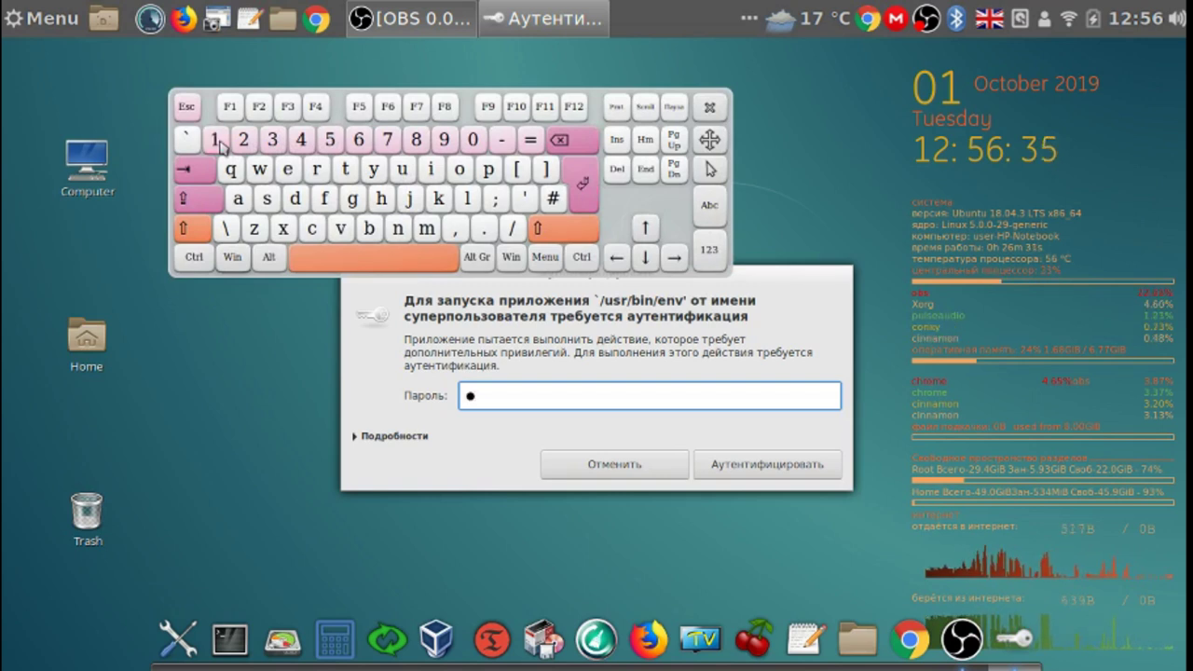
pyautogui.click(786, 469)
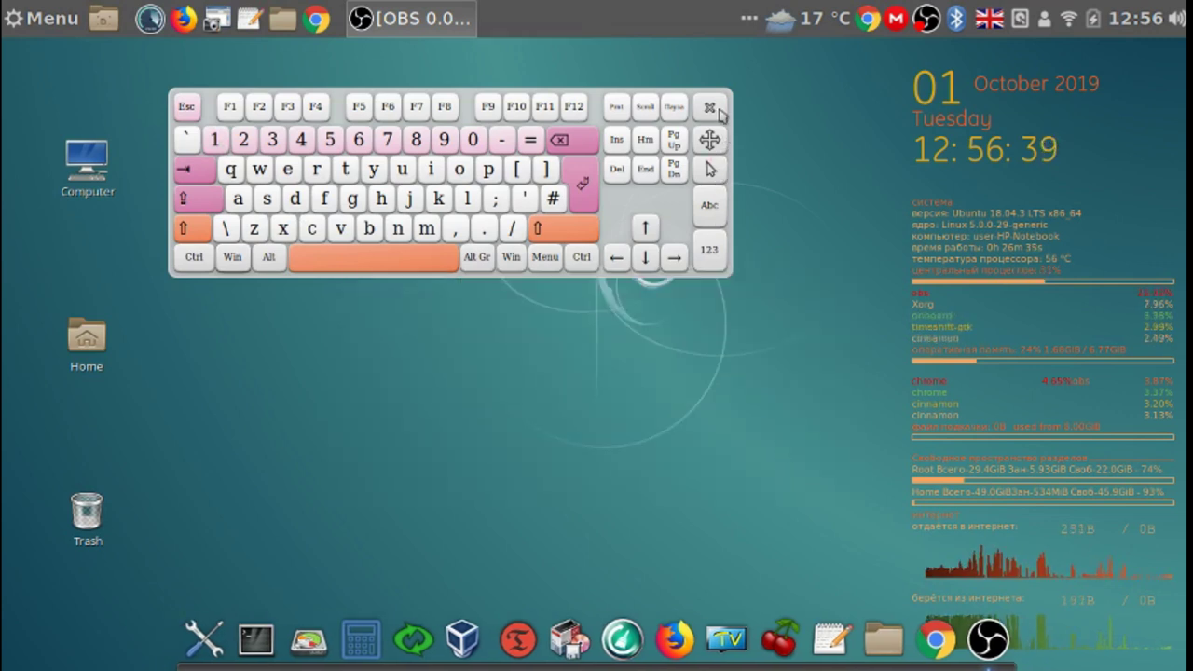
pyautogui.click(716, 110)
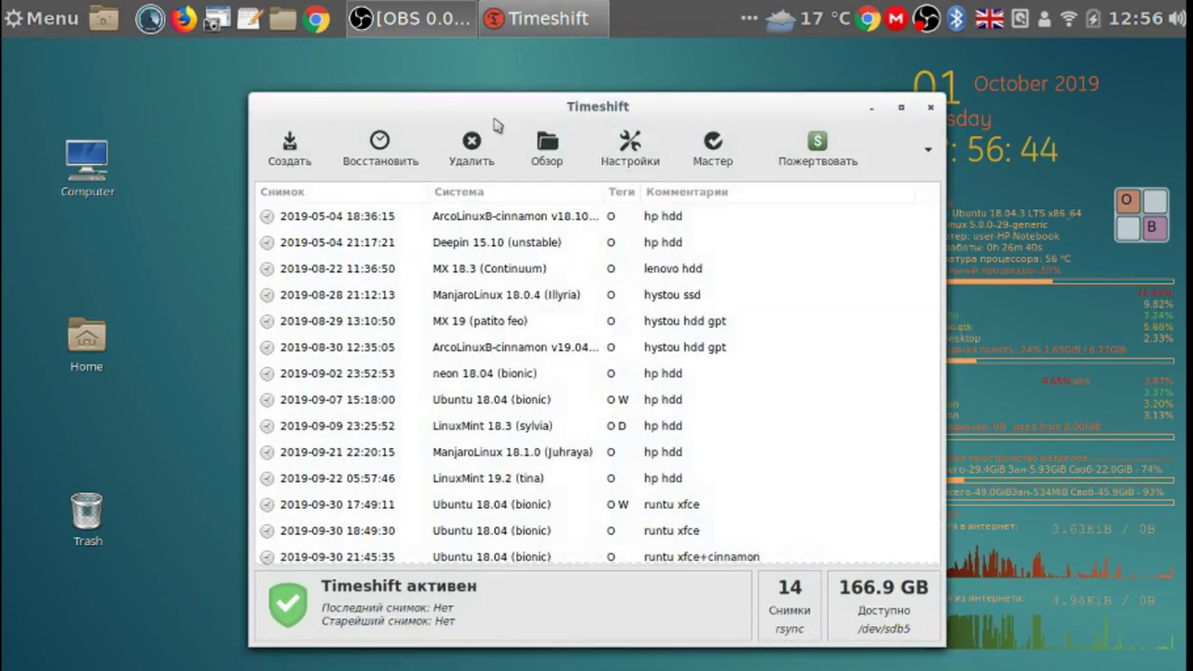
# Start creating a new system snapshot and cancel it while the files are being synchronized
pyautogui.moveTo(497, 124); pyautogui.dragTo(424, 84)
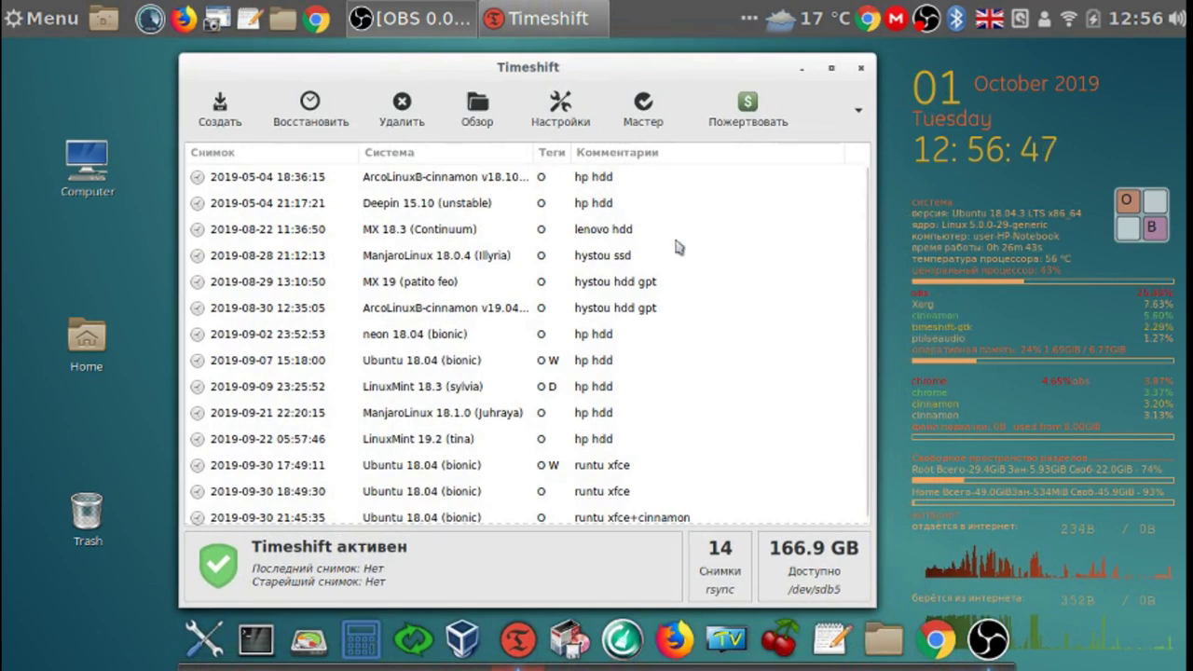
pyautogui.click(231, 122)
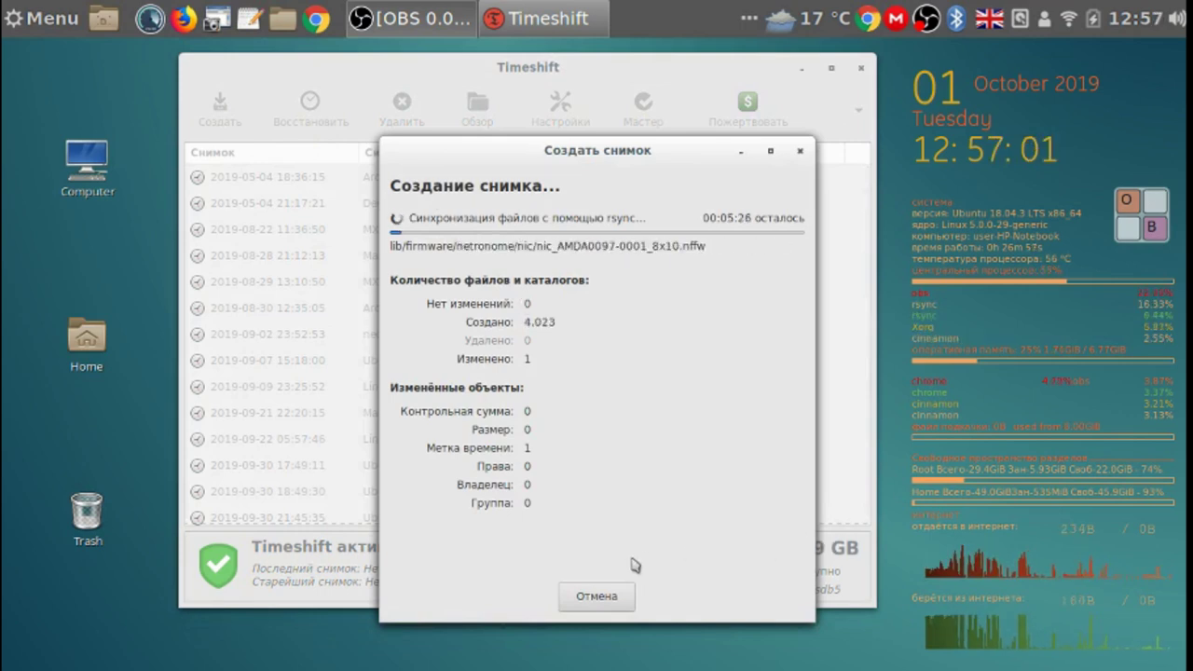
pyautogui.click(607, 602)
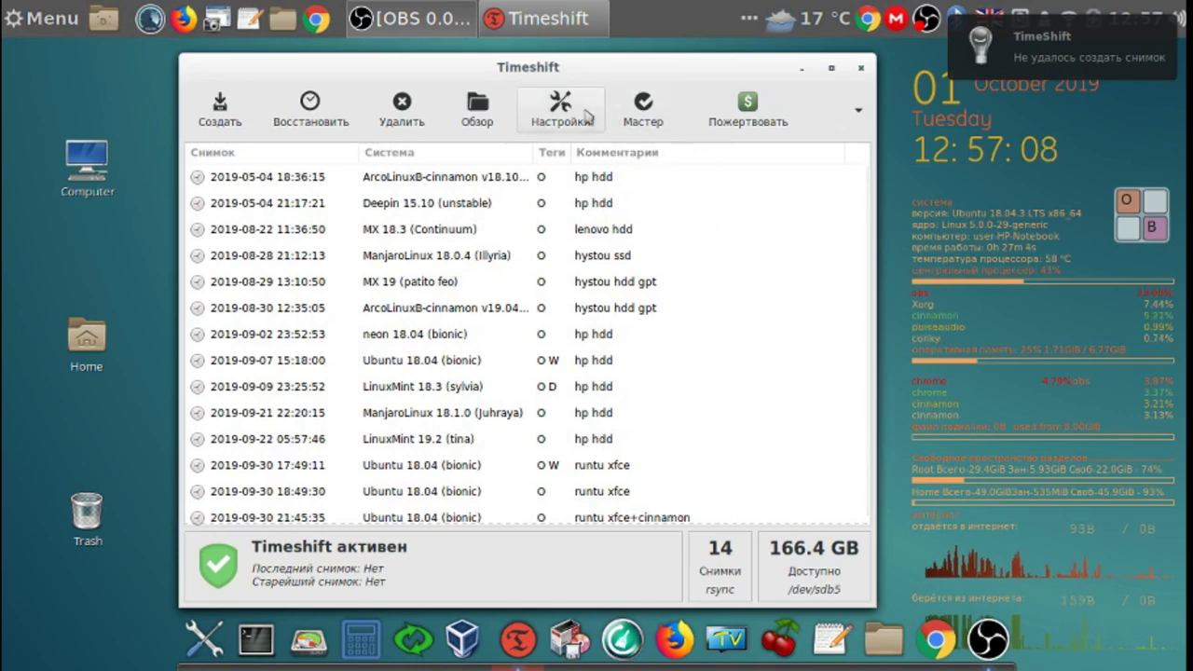
# Complete the Timeshift setup wizard with RSYNC snapshots stored on sdb5, keeping the weekly schedule and excluded home directories
pyautogui.click(646, 110)
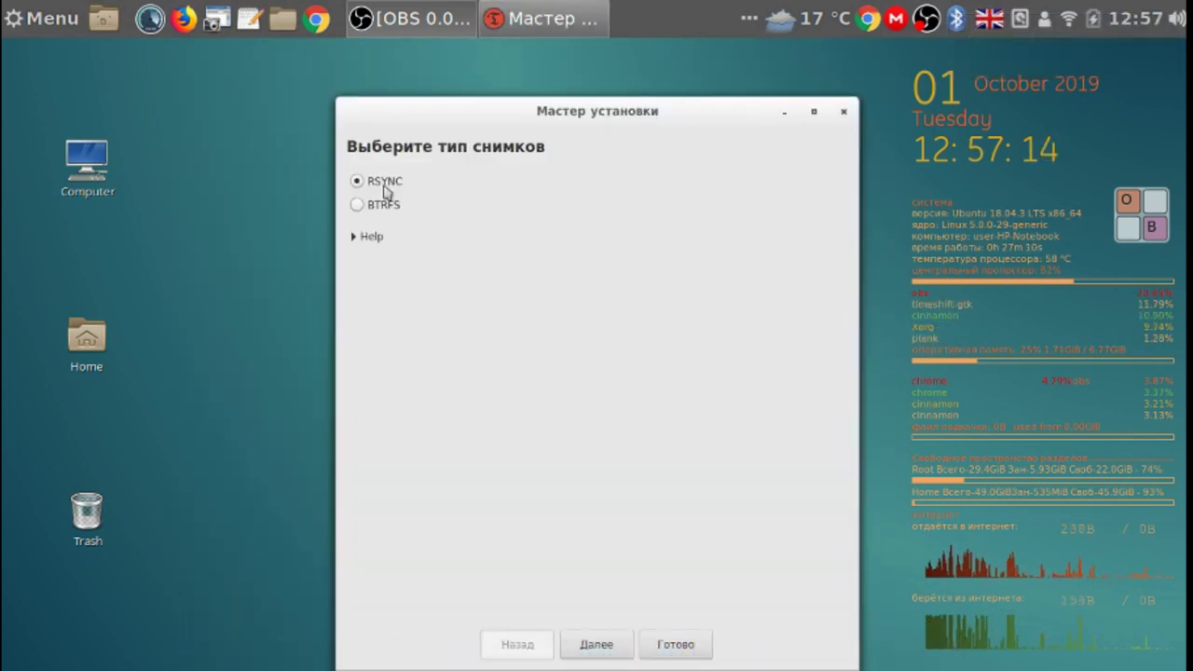
pyautogui.click(597, 645)
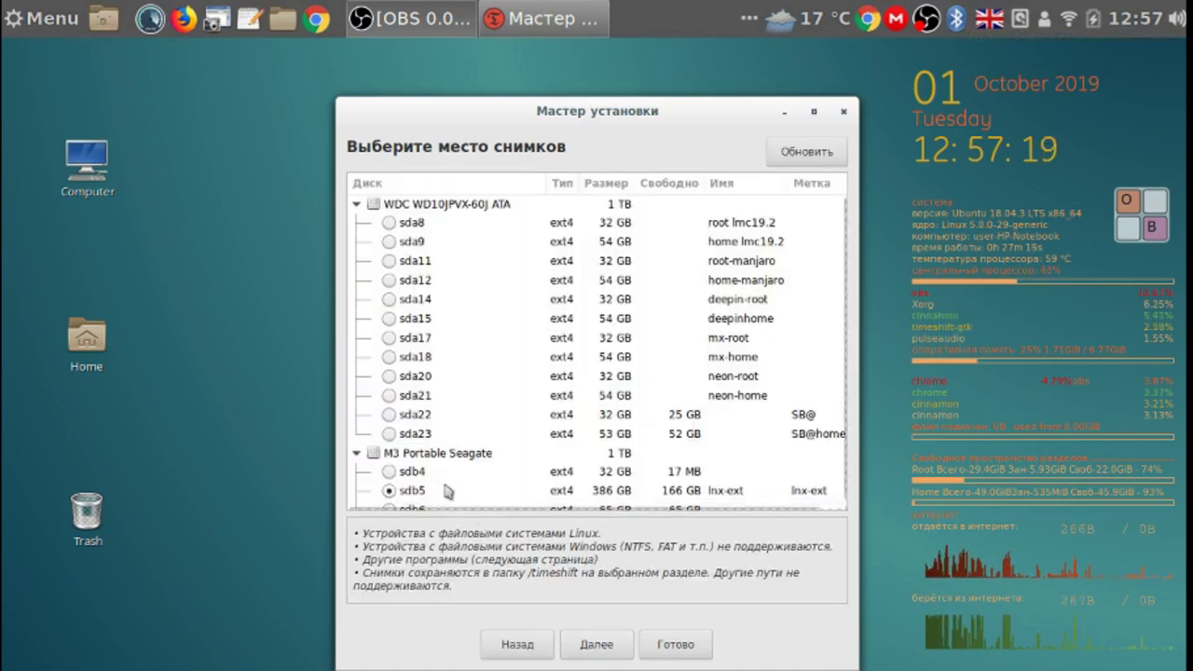
pyautogui.click(444, 492)
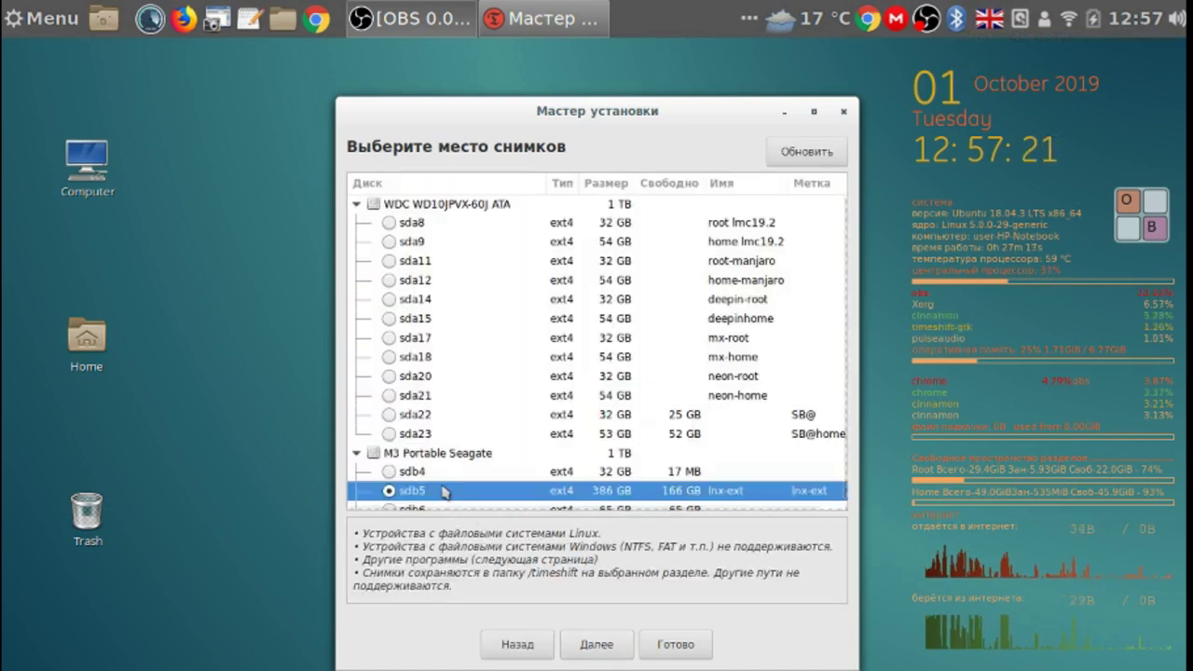
pyautogui.moveTo(623, 653)
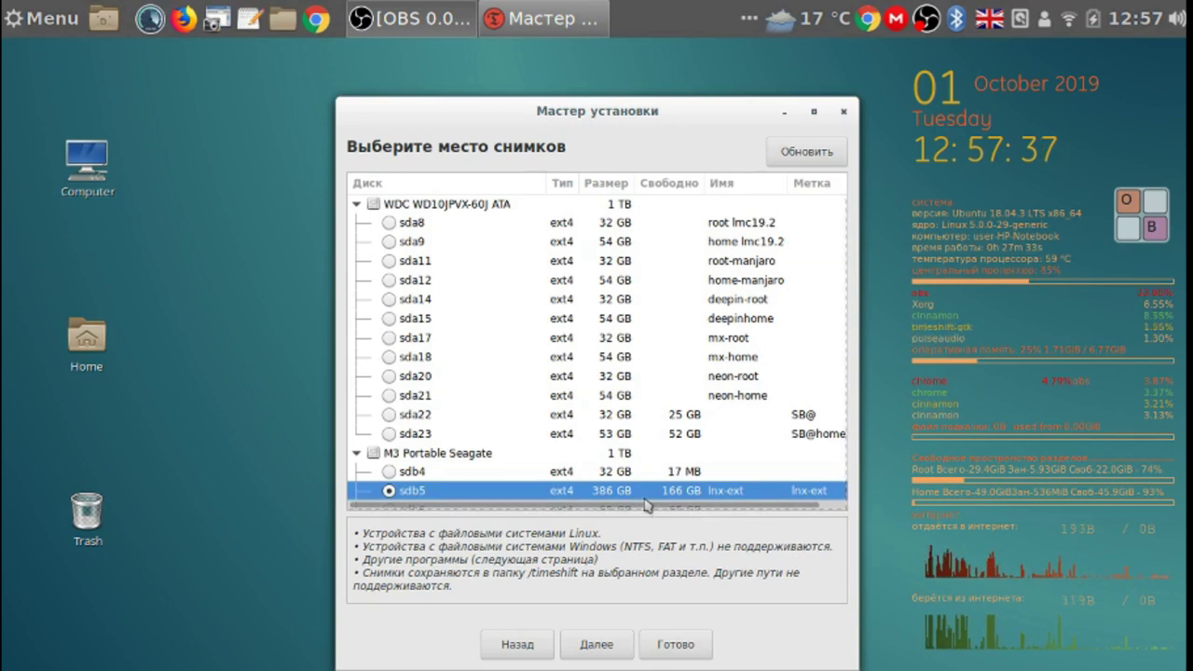
pyautogui.click(594, 645)
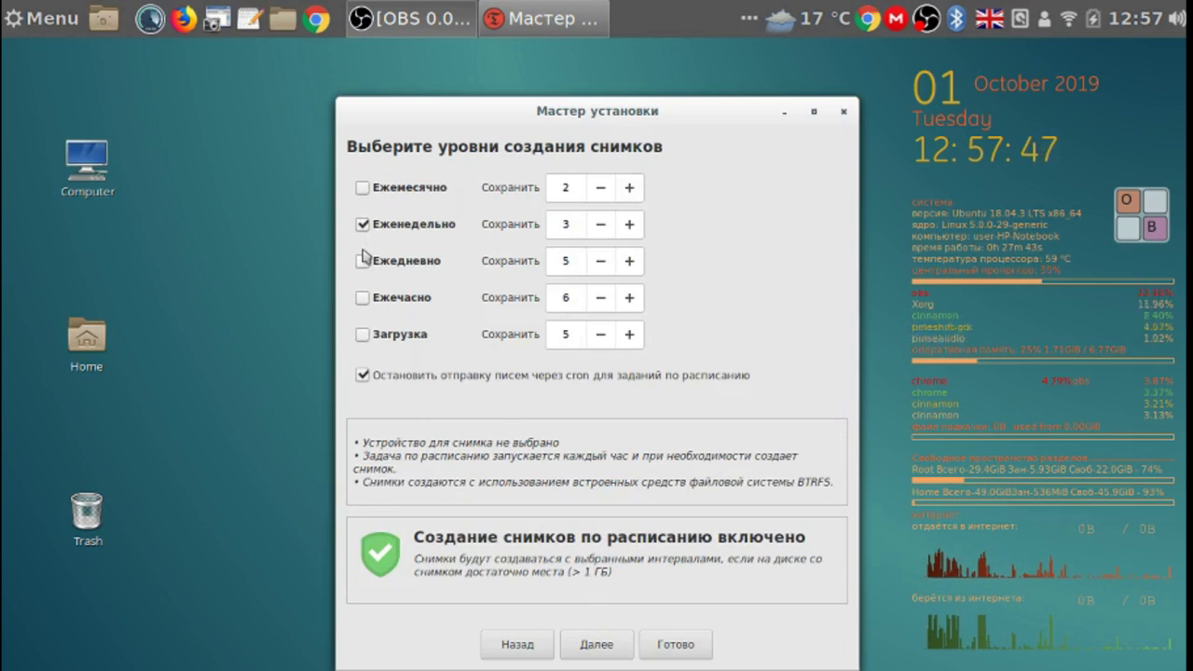
pyautogui.click(598, 644)
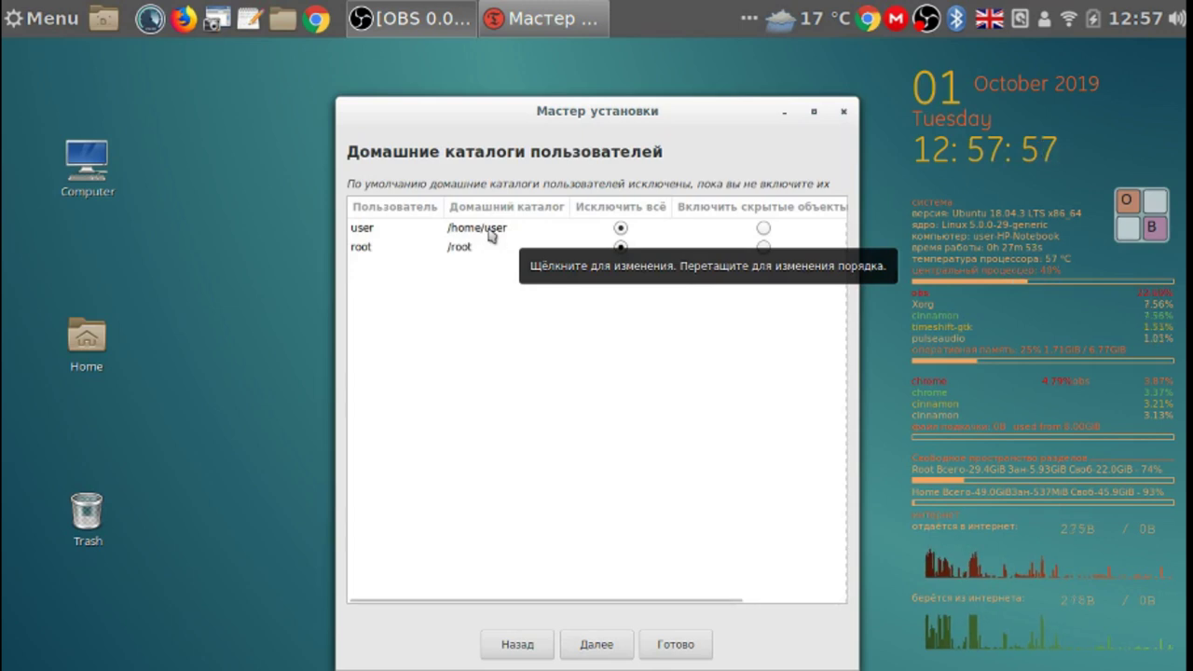
pyautogui.click(611, 655)
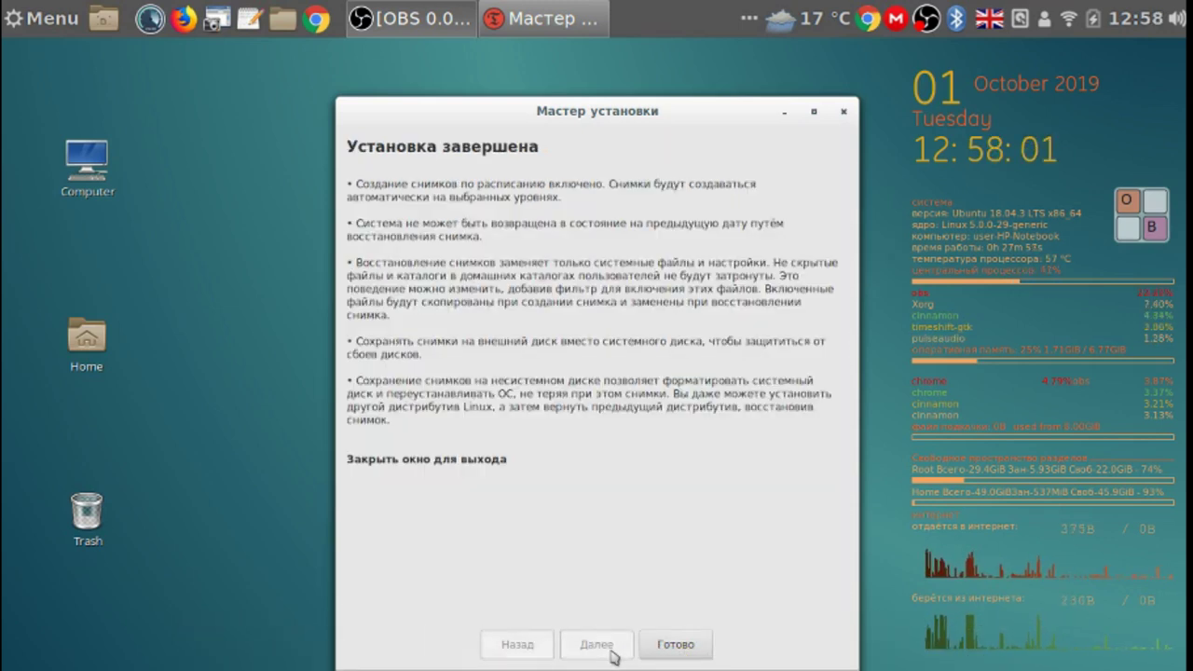
pyautogui.click(680, 646)
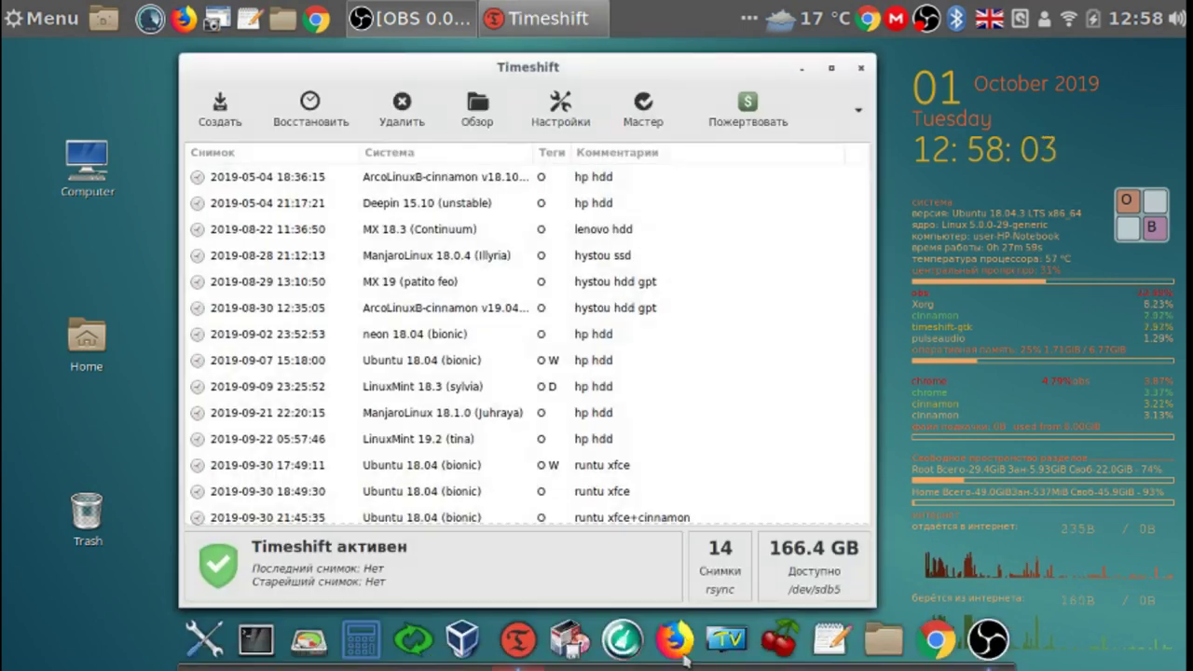
# Start creating a new snapshot, open the text editor with a blank document, and shrink and reposition its window over Timeshift
pyautogui.click(220, 105)
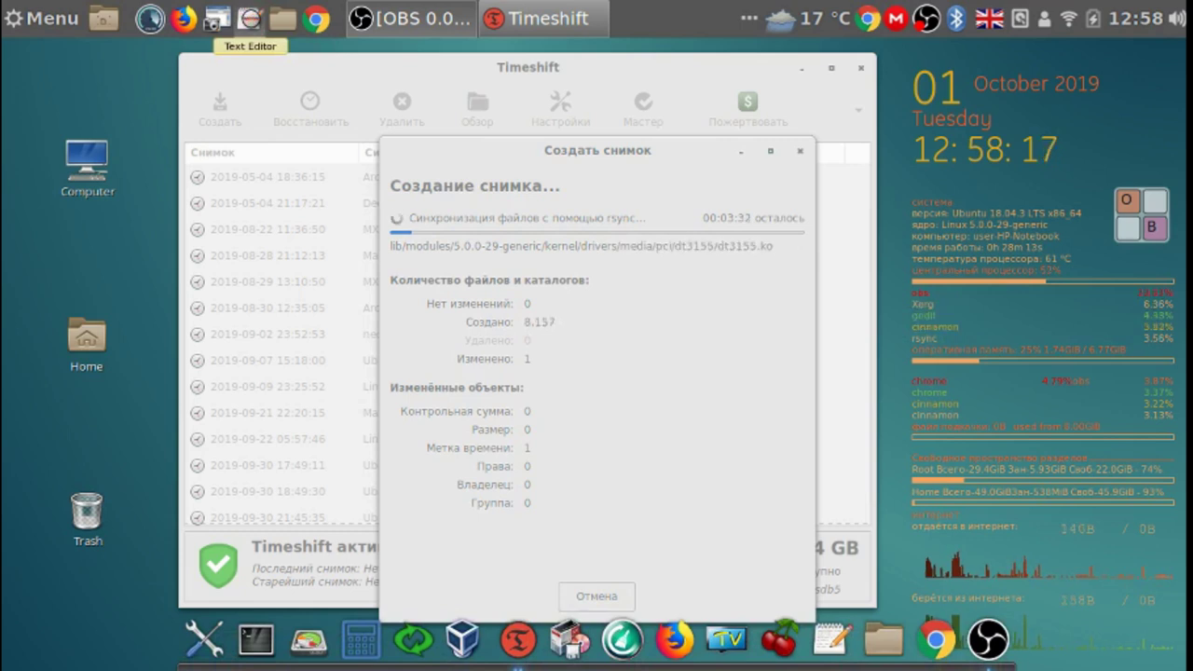
pyautogui.click(250, 19)
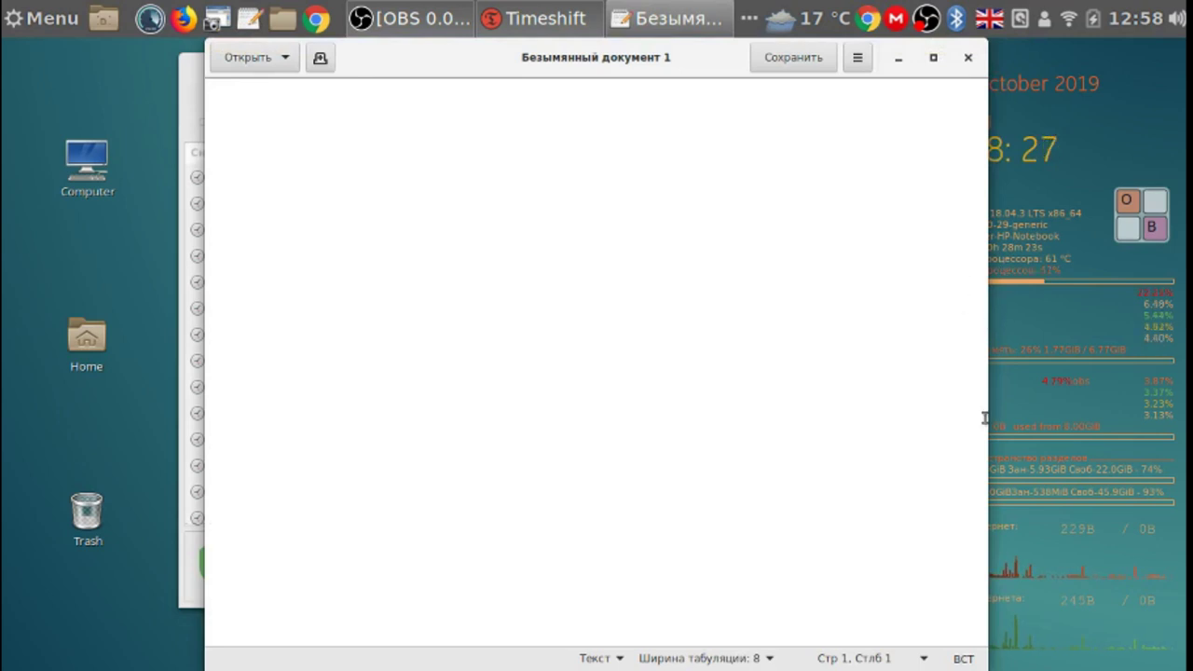
pyautogui.moveTo(666, 57); pyautogui.dragTo(623, 86)
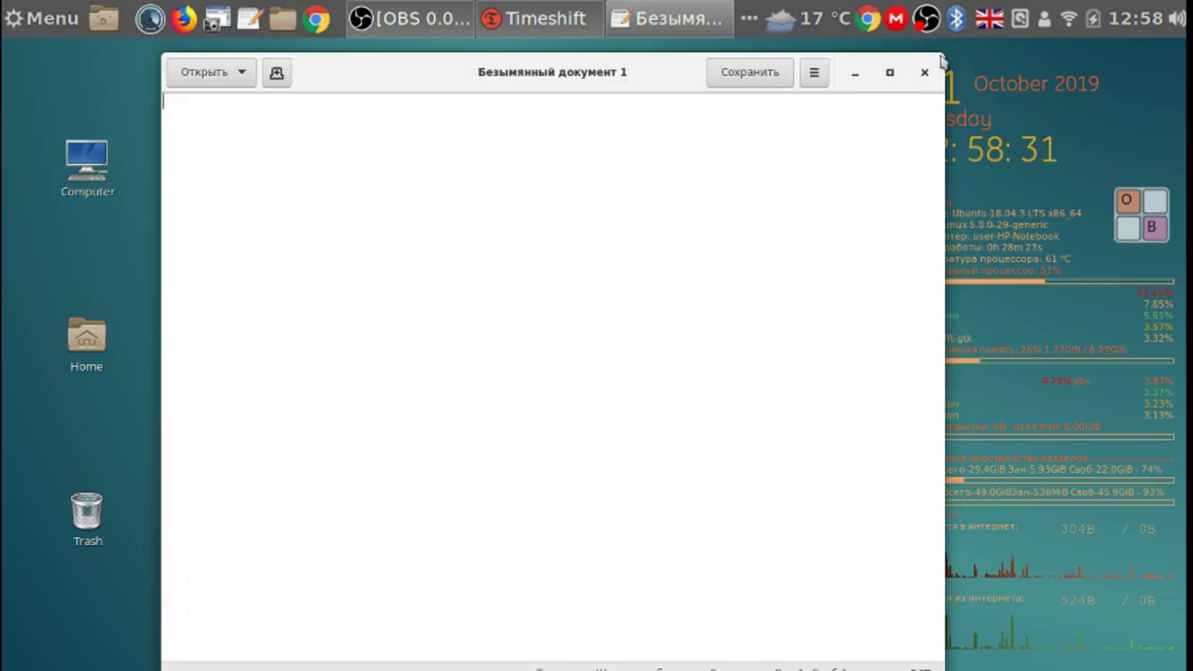
pyautogui.moveTo(943, 51); pyautogui.dragTo(664, 410)
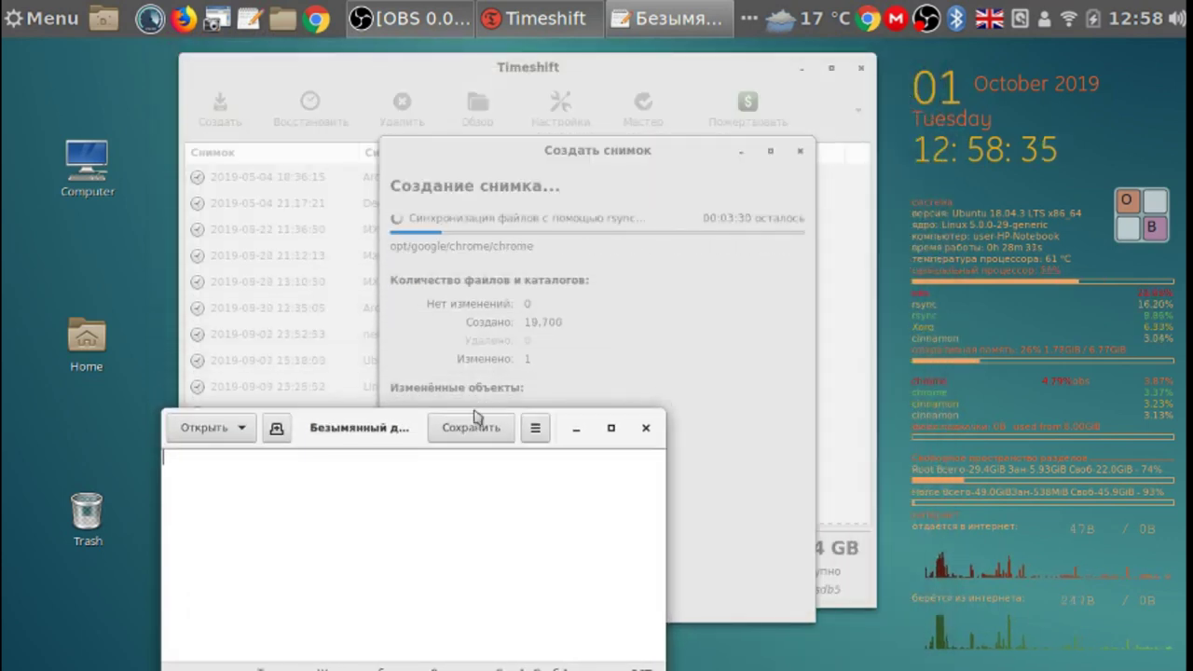
pyautogui.moveTo(319, 427); pyautogui.dragTo(658, 132)
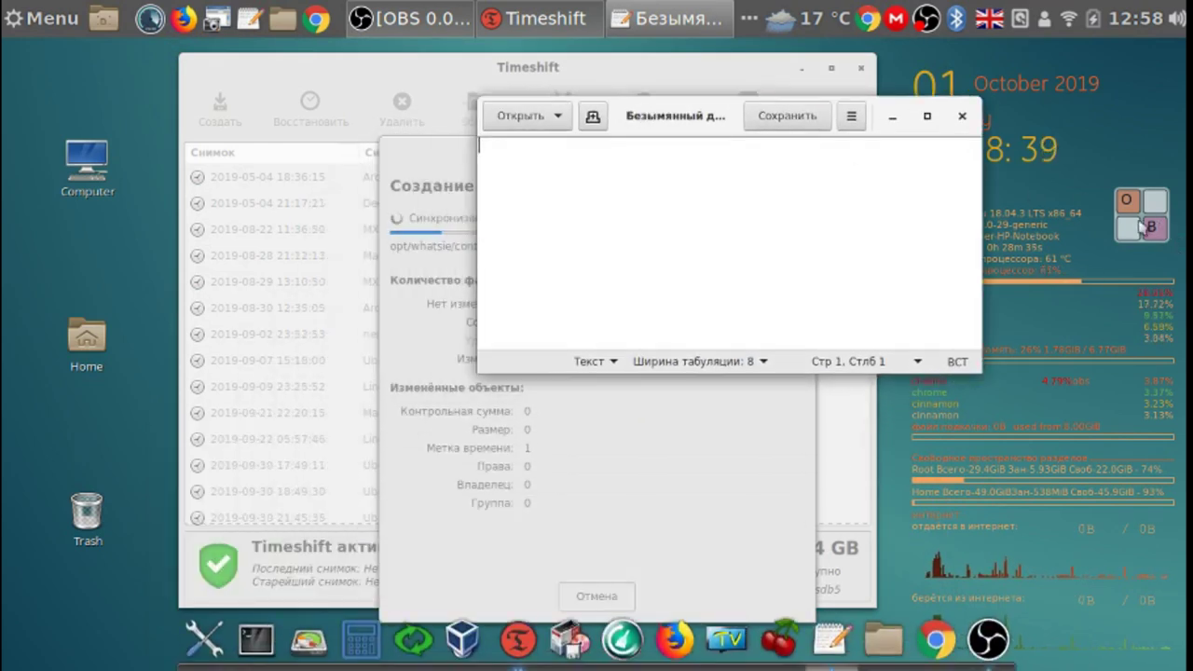
# Enter the start time 12-58 in the blank document through the on-screen keyboard and dismiss the keyboard
pyautogui.click(1156, 222)
pyautogui.click(214, 142)
pyautogui.click(244, 140)
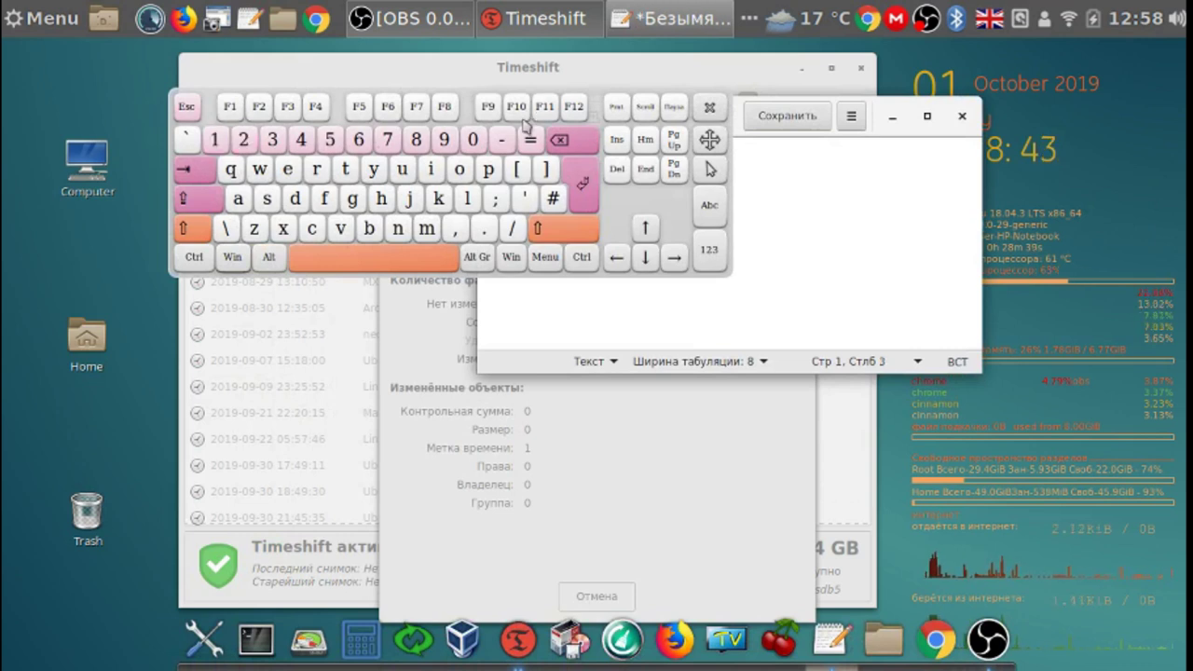
pyautogui.click(503, 142)
pyautogui.click(330, 139)
pyautogui.click(417, 142)
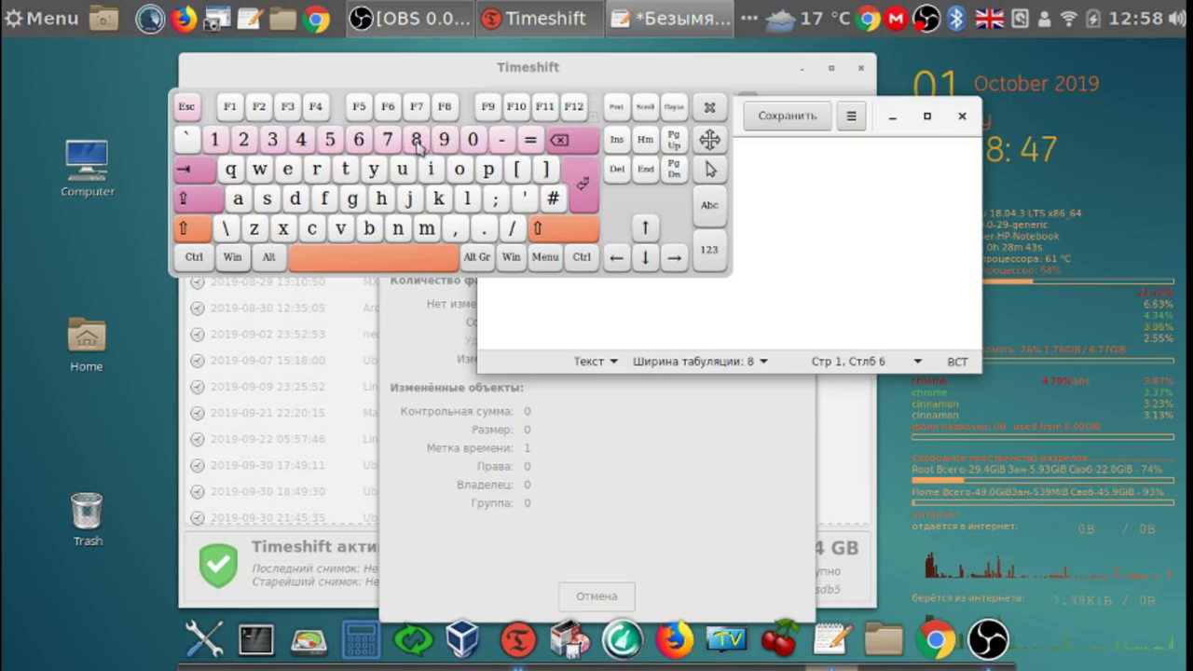
pyautogui.click(713, 110)
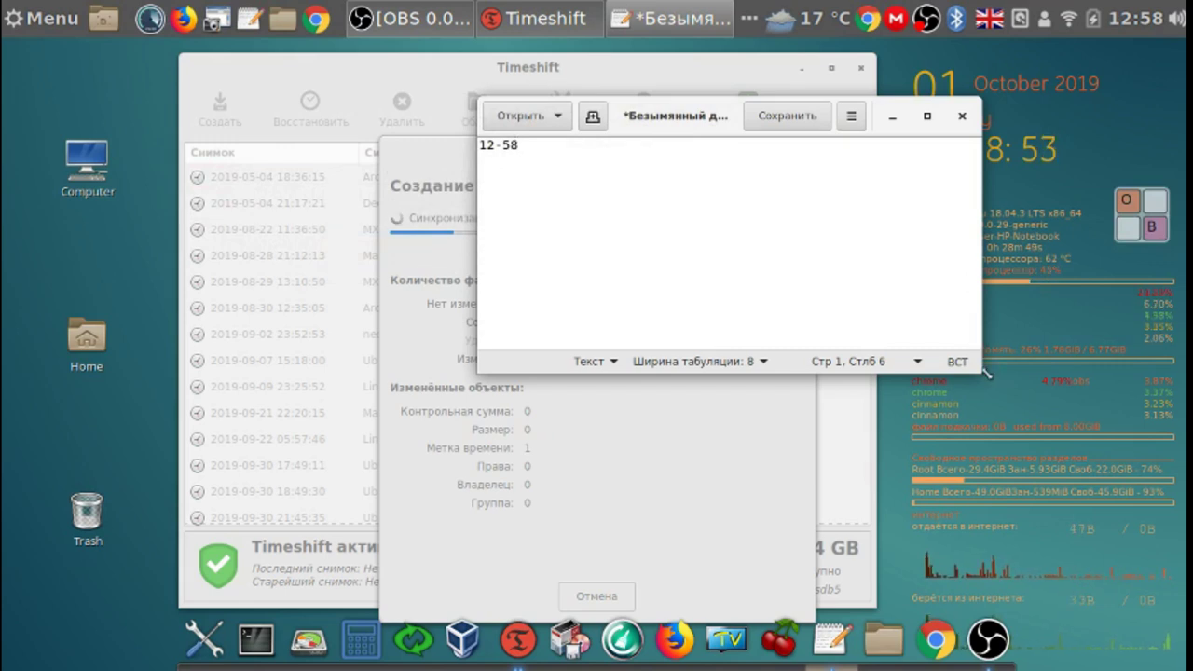
# Shrink and minimize the note window, and move the snapshot progress dialog aside while the snapshot is being created
pyautogui.moveTo(984, 373); pyautogui.dragTo(814, 241)
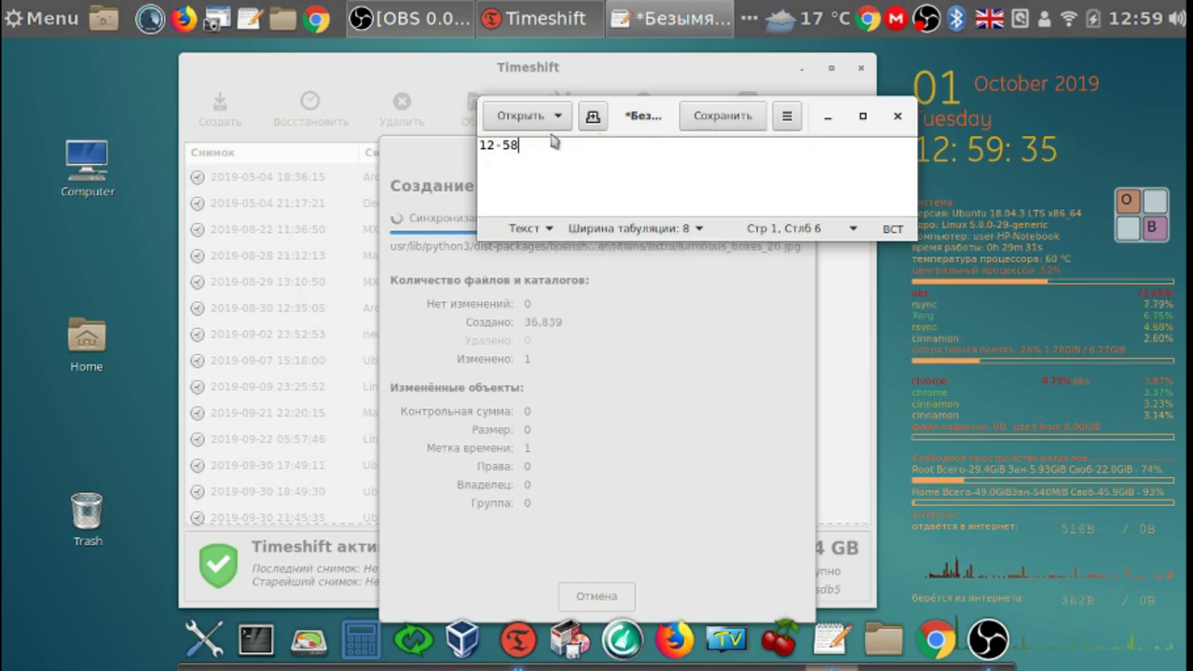
pyautogui.click(827, 118)
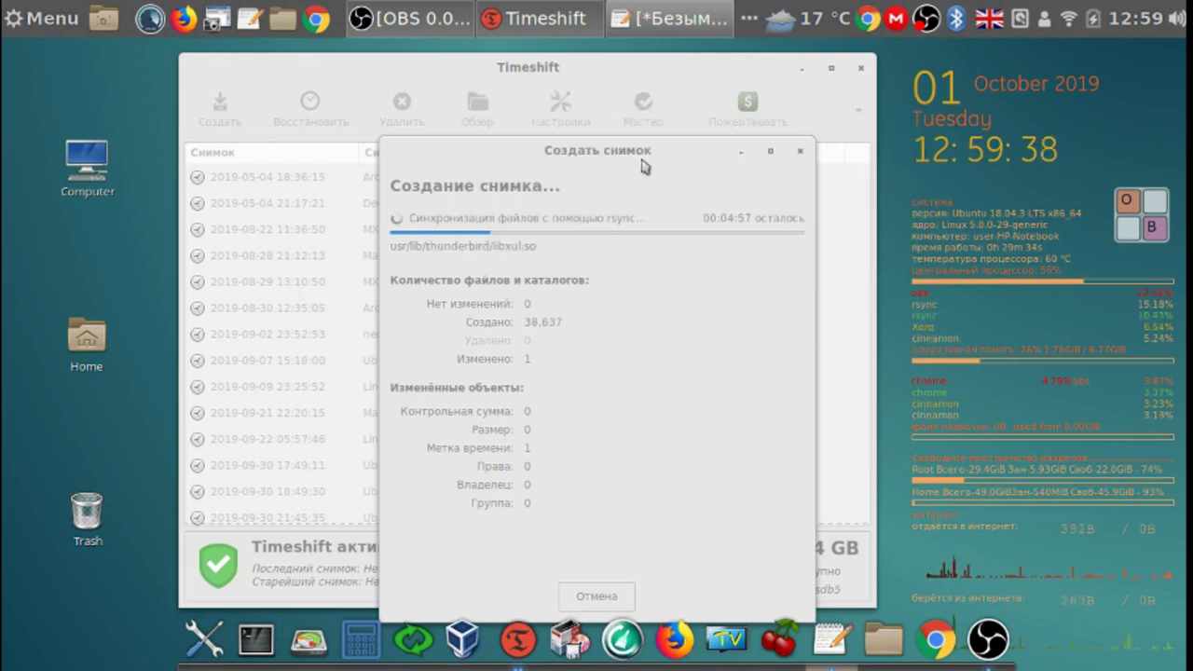
pyautogui.moveTo(641, 162); pyautogui.dragTo(734, 97)
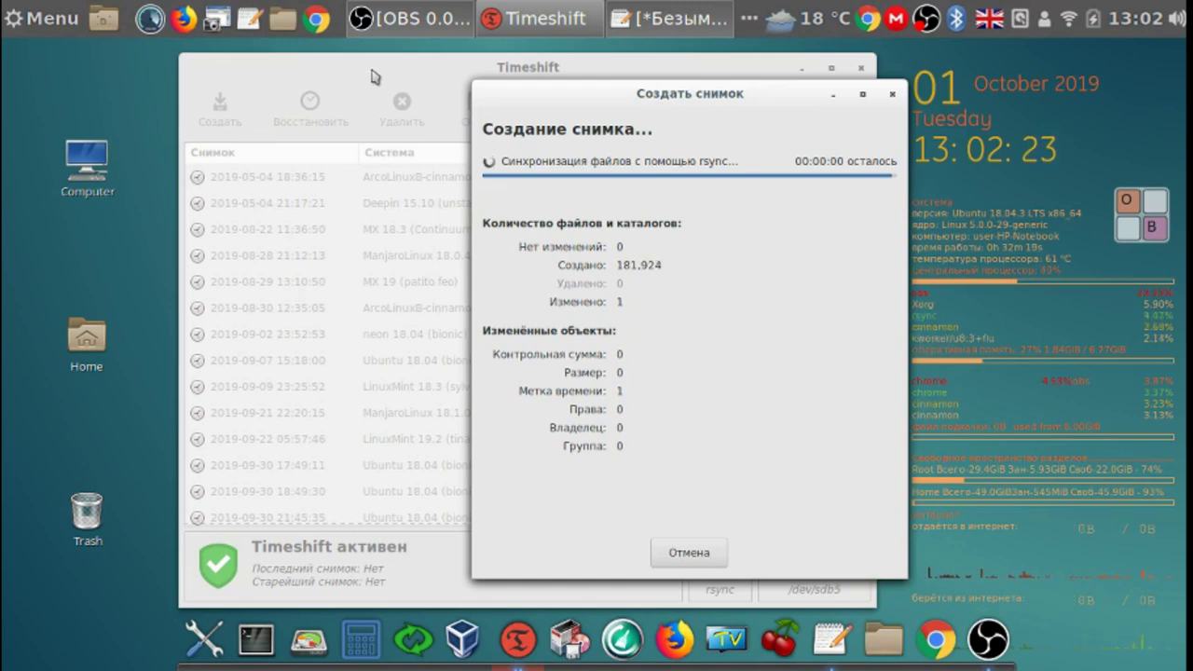
pyautogui.moveTo(623, 95); pyautogui.dragTo(612, 73)
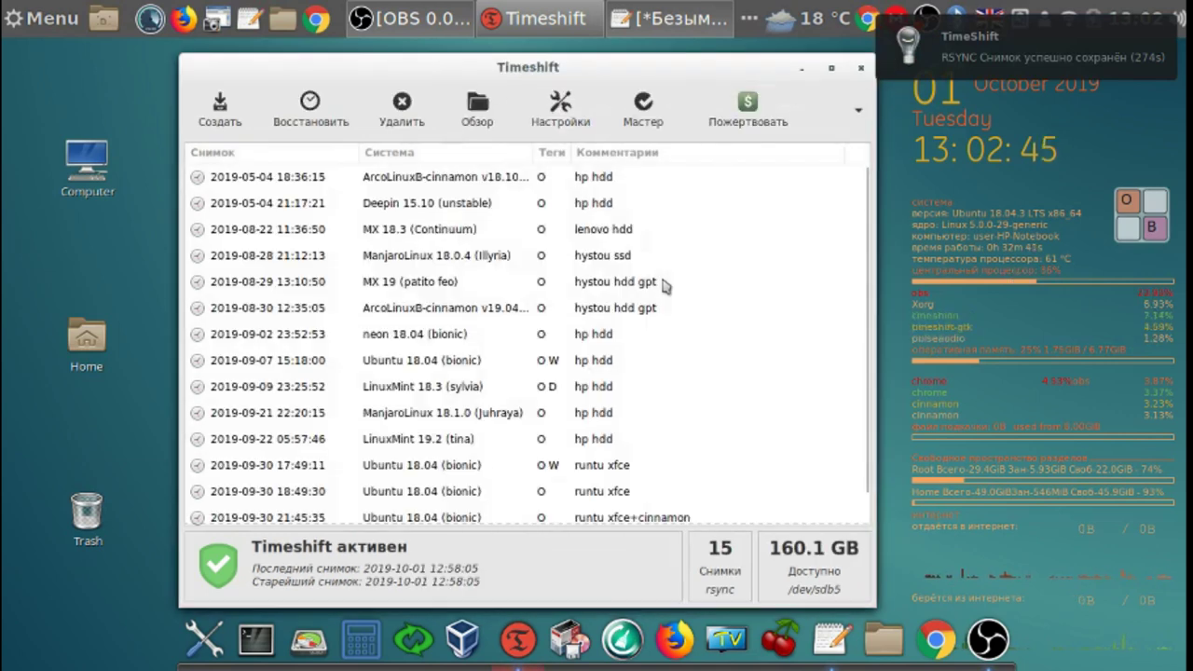
# Restore the minimized note and close it without saving
pyautogui.click(694, 26)
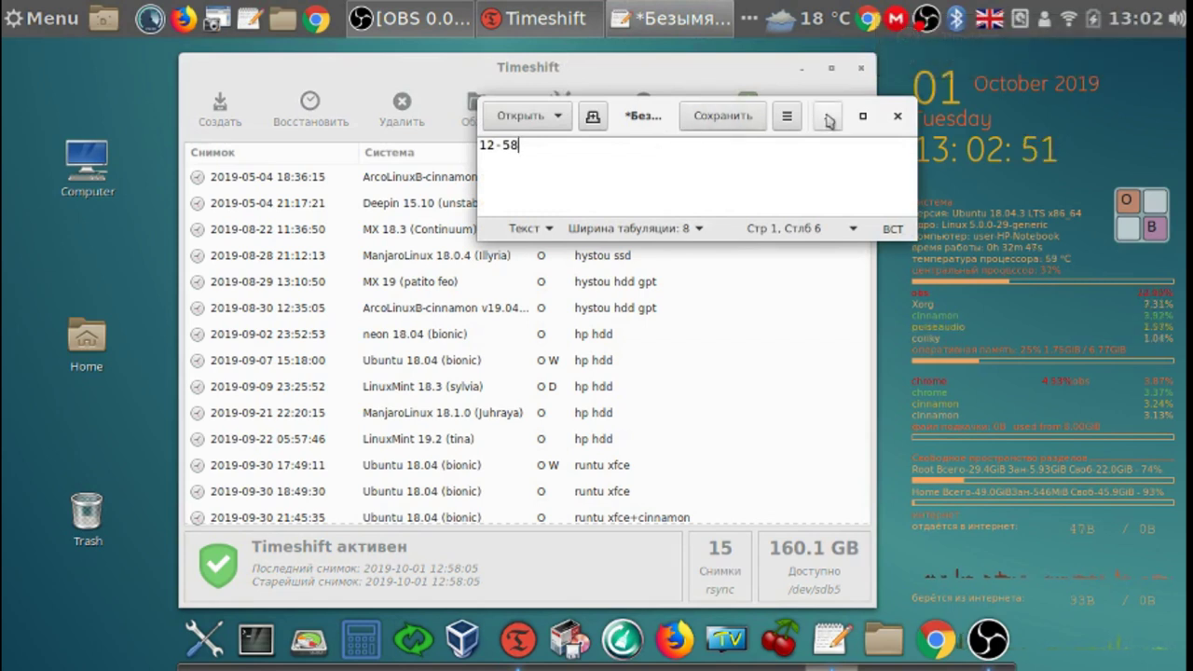
pyautogui.moveTo(646, 126); pyautogui.dragTo(605, 152)
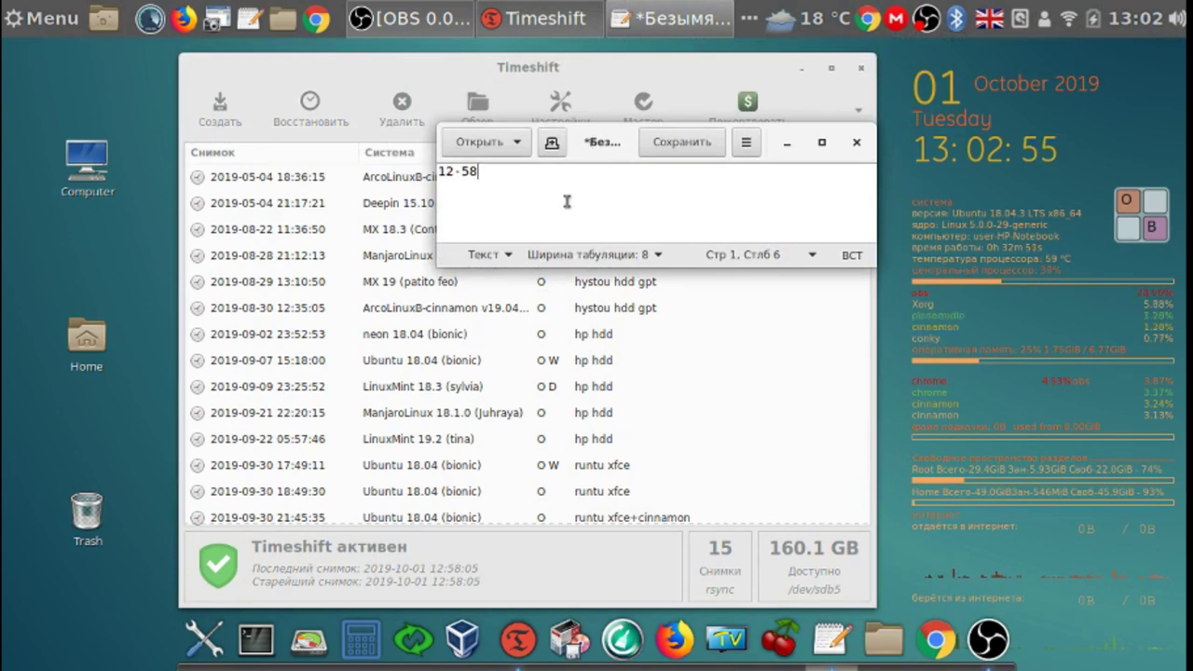
pyautogui.click(857, 142)
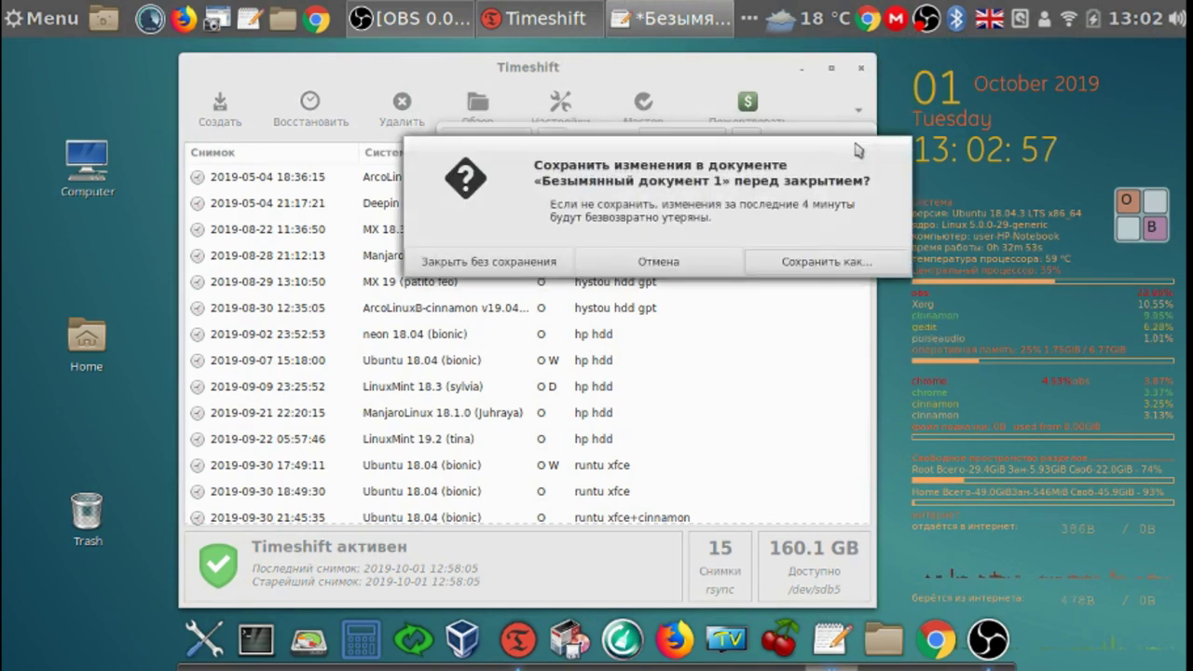
pyautogui.click(510, 264)
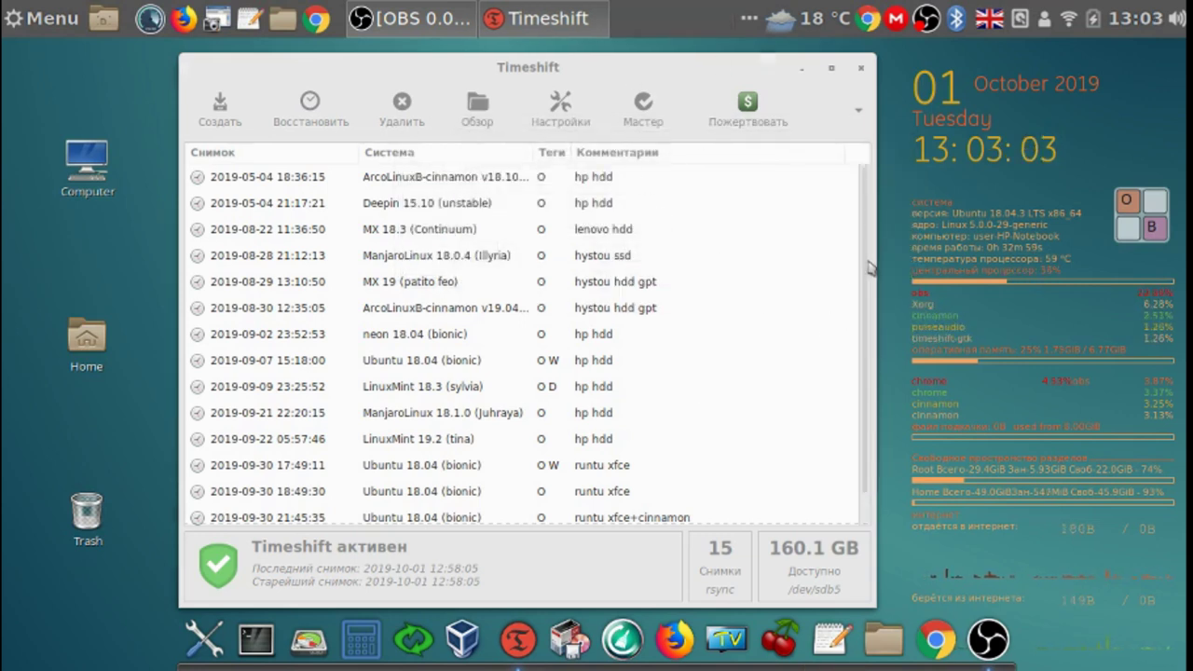
pyautogui.moveTo(863, 291); pyautogui.dragTo(859, 410)
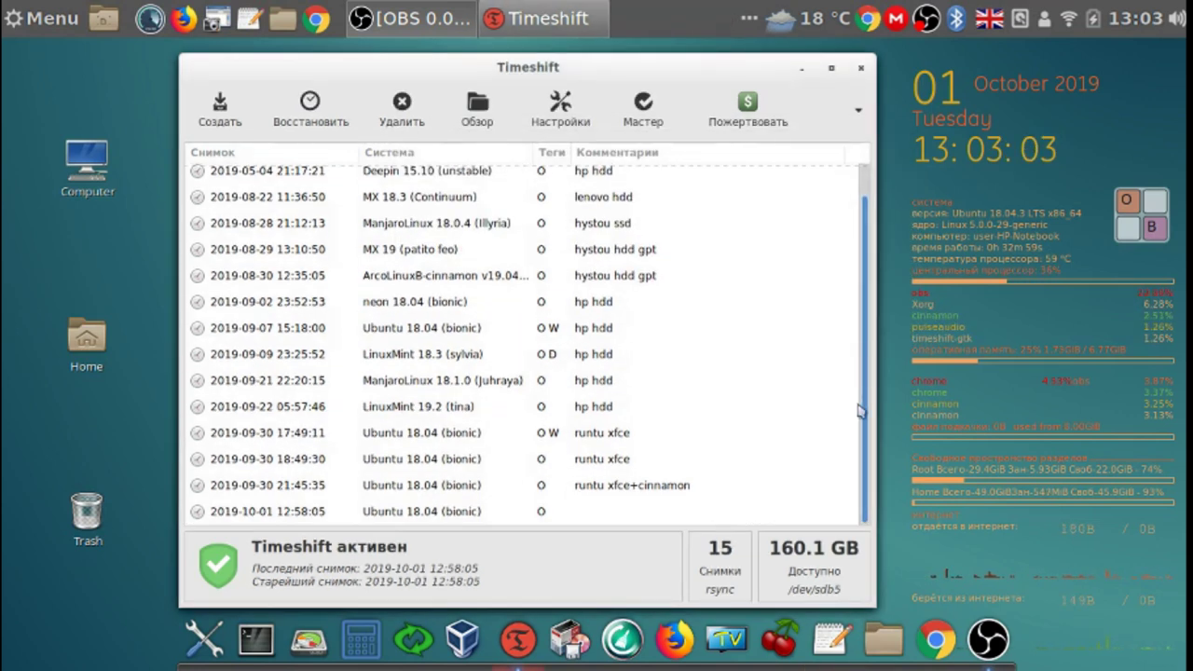
pyautogui.click(675, 493)
pyautogui.click(674, 492)
pyautogui.press('cmd+c')
pyautogui.rightClick(675, 494)
pyautogui.click(718, 519)
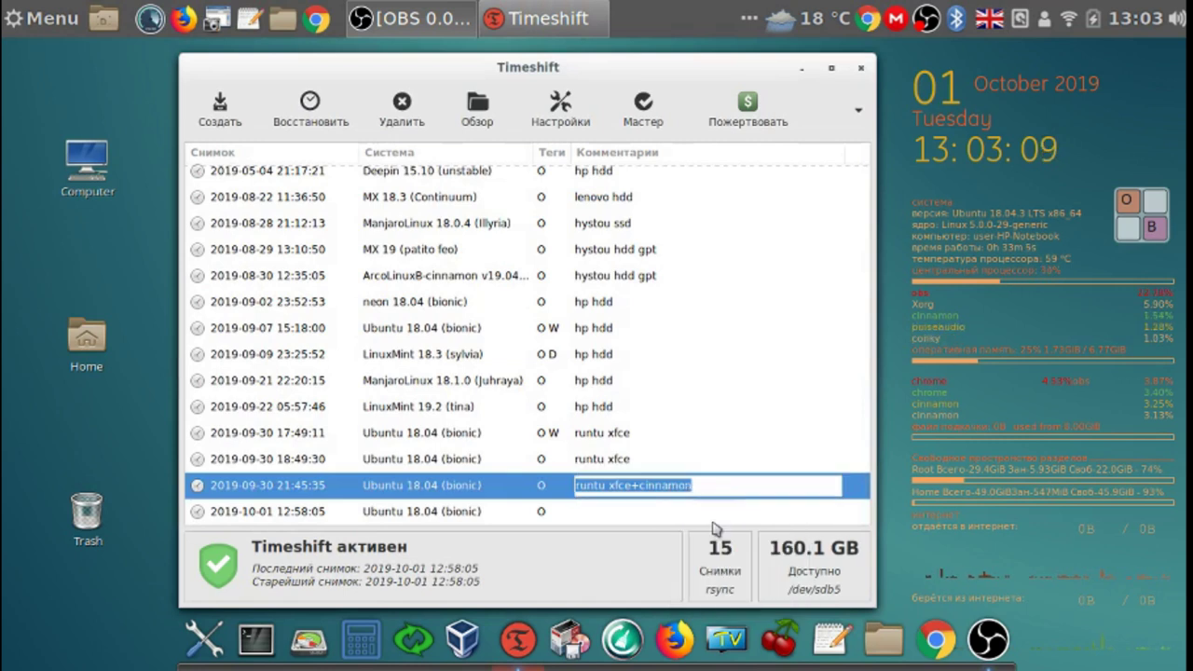
pyautogui.click(669, 521)
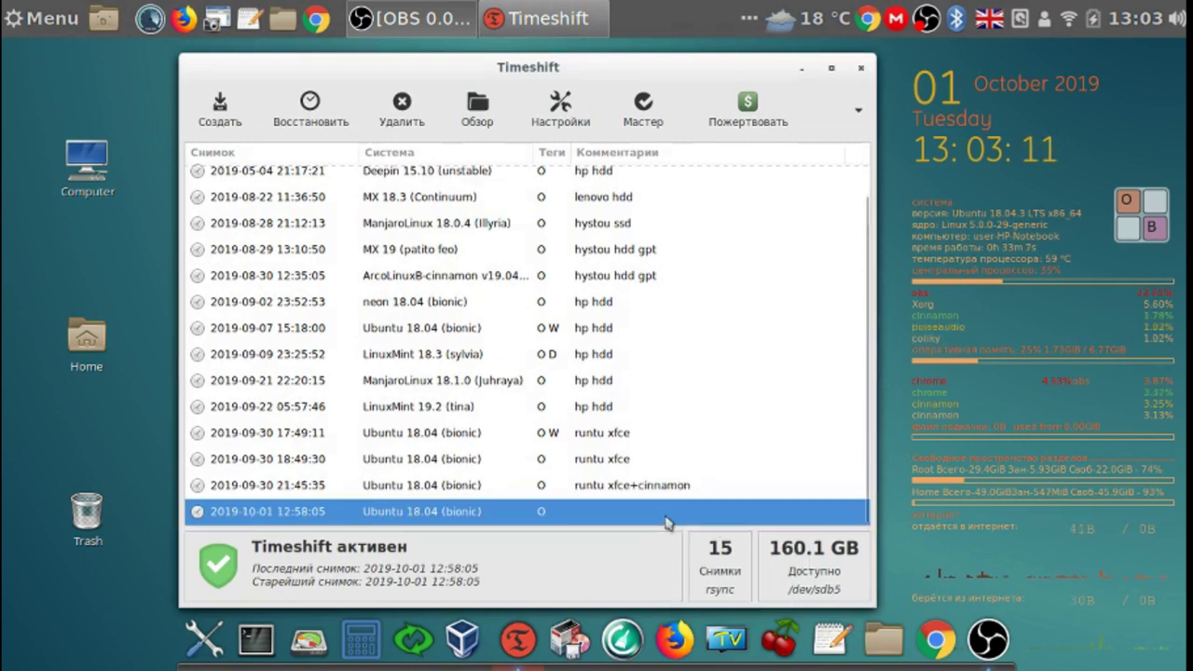
pyautogui.click(663, 513)
pyautogui.rightClick(664, 513)
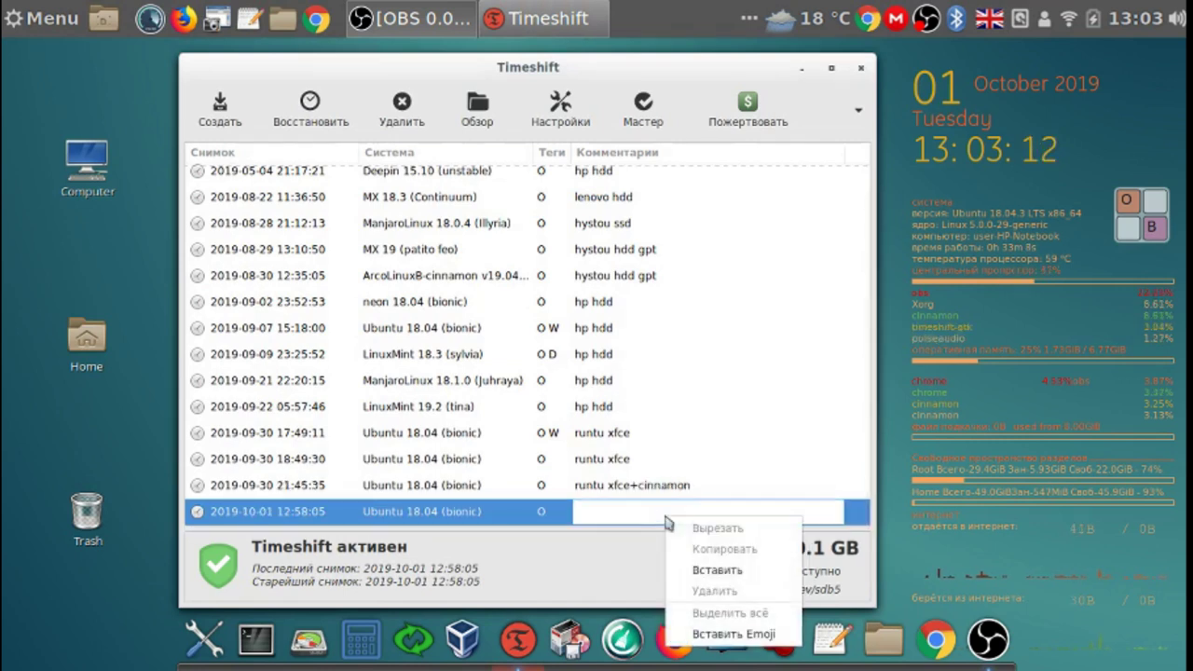
pyautogui.click(706, 571)
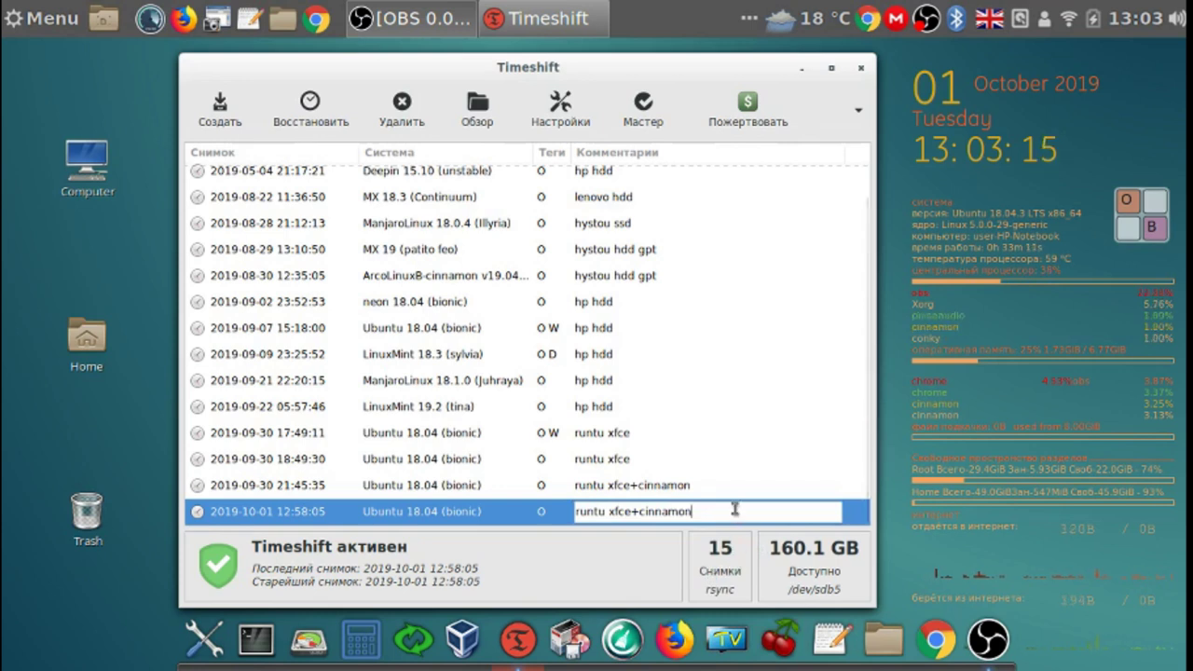
pyautogui.click(706, 488)
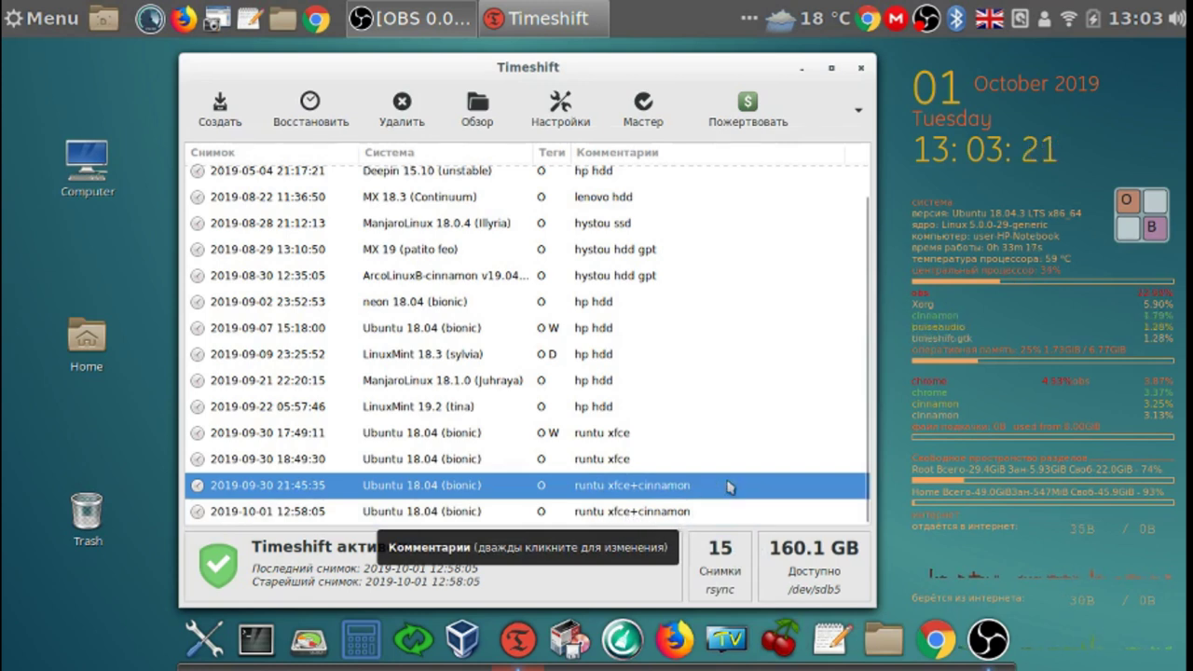
pyautogui.click(862, 71)
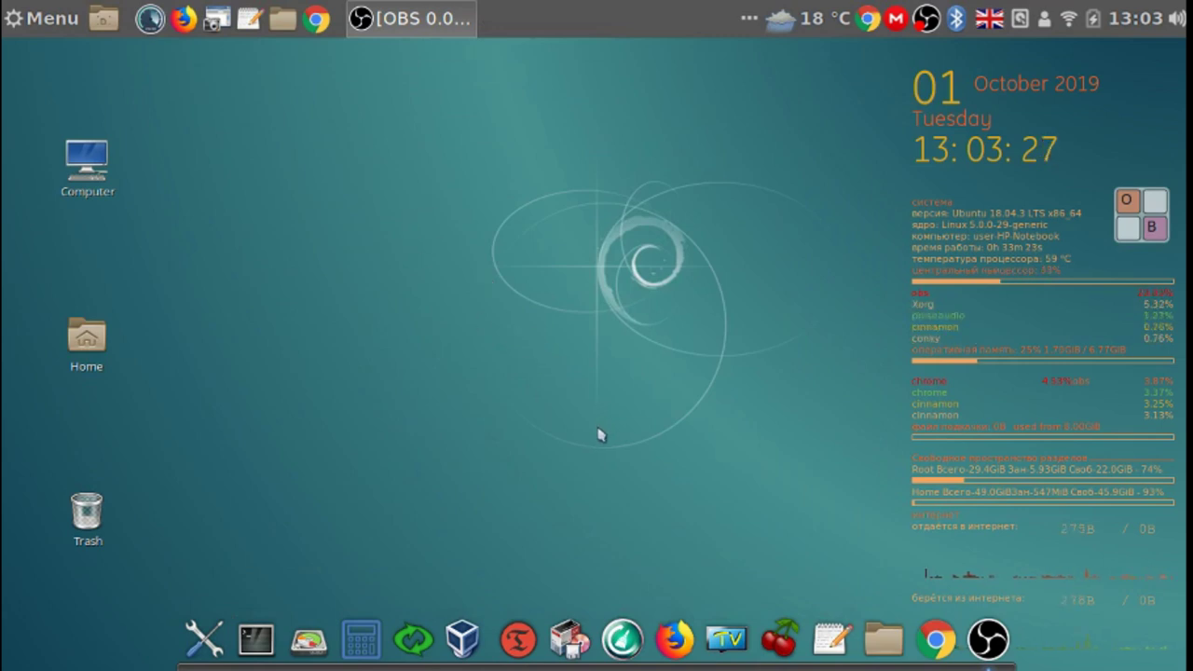
# Launch Systemback, authenticating with the administrator password through the on-screen keyboard, dismiss the keyboard, and reposition the Systemback window
pyautogui.click(412, 643)
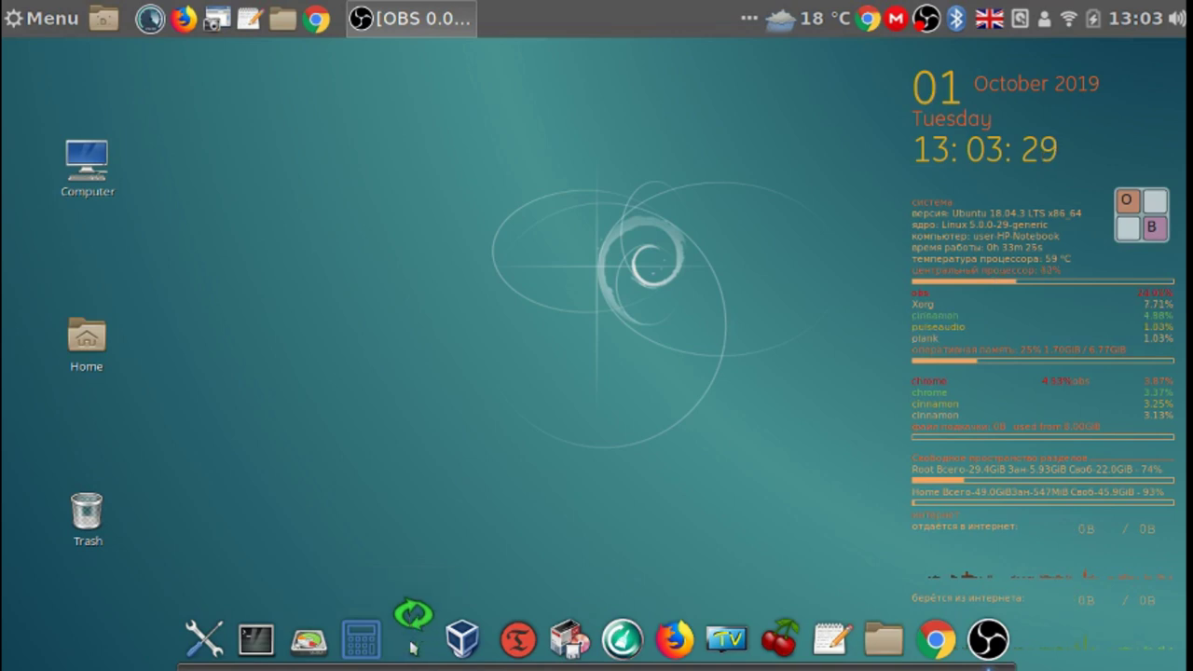
pyautogui.click(1137, 221)
pyautogui.click(214, 139)
pyautogui.click(701, 416)
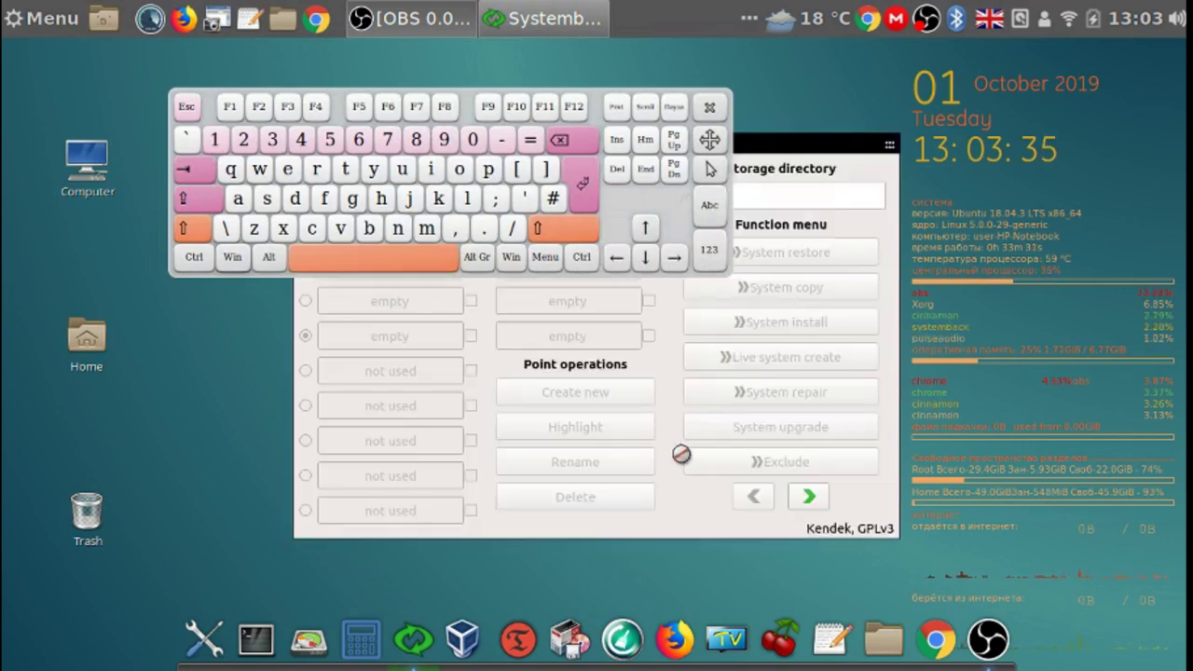
pyautogui.click(710, 109)
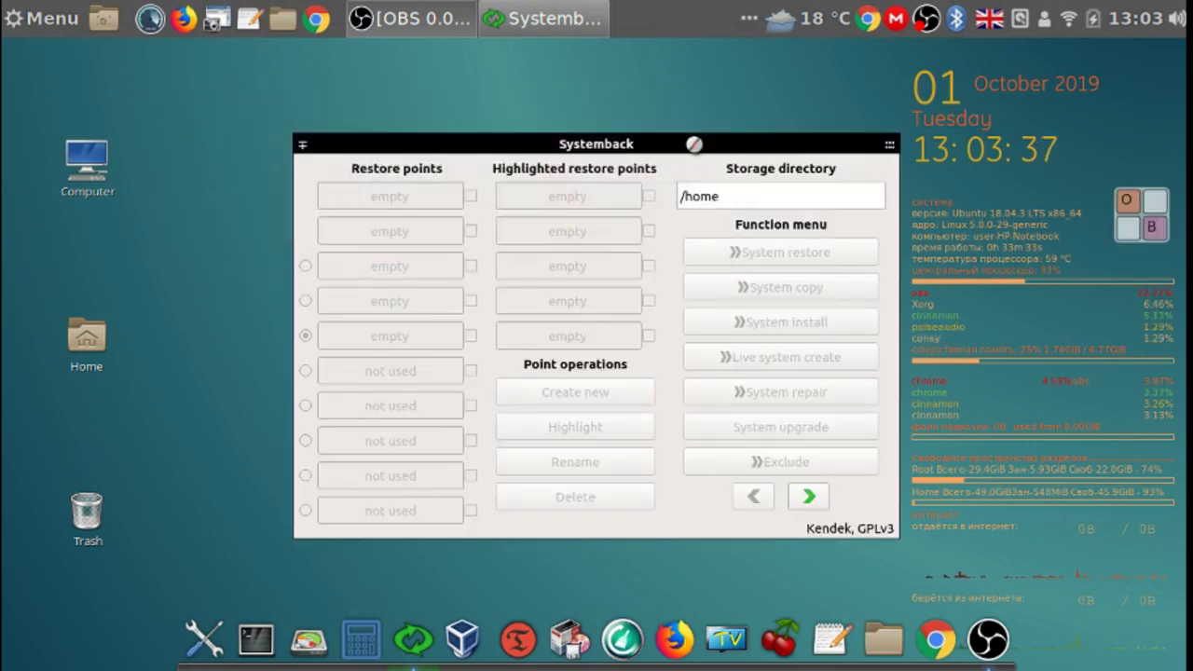
pyautogui.moveTo(690, 147); pyautogui.dragTo(545, 83)
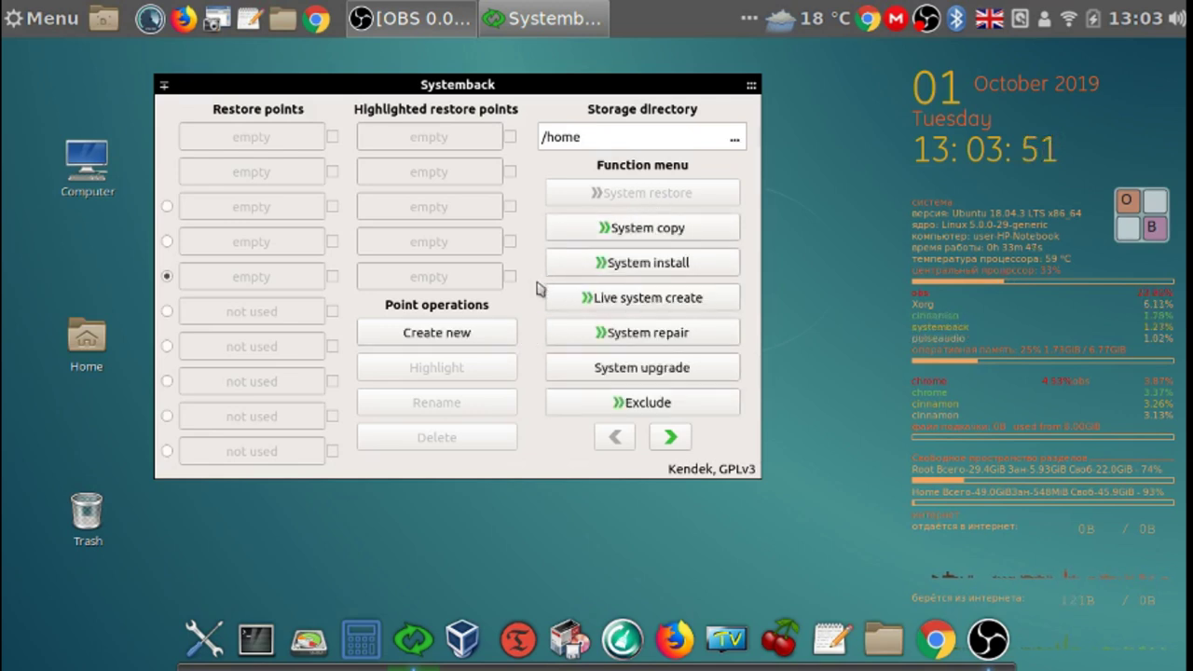
# Set the storage directory to /media/user/lnx-ext/Ubuntu 18.04 and start creating a new restore point
pyautogui.click(736, 137)
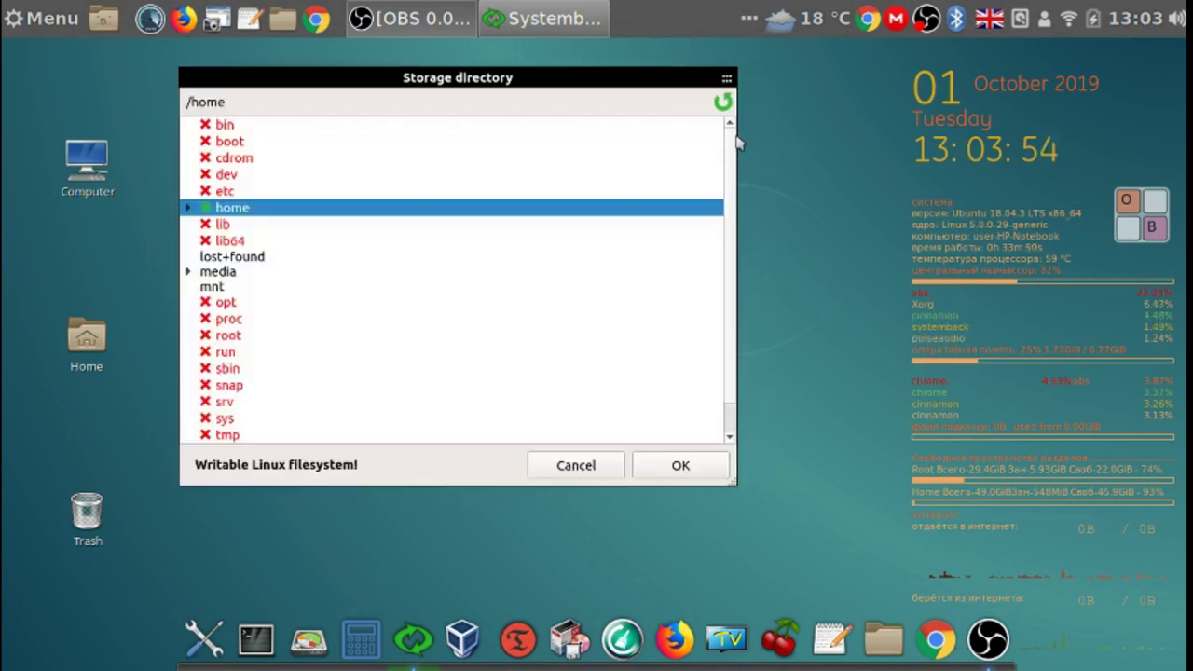
pyautogui.click(188, 272)
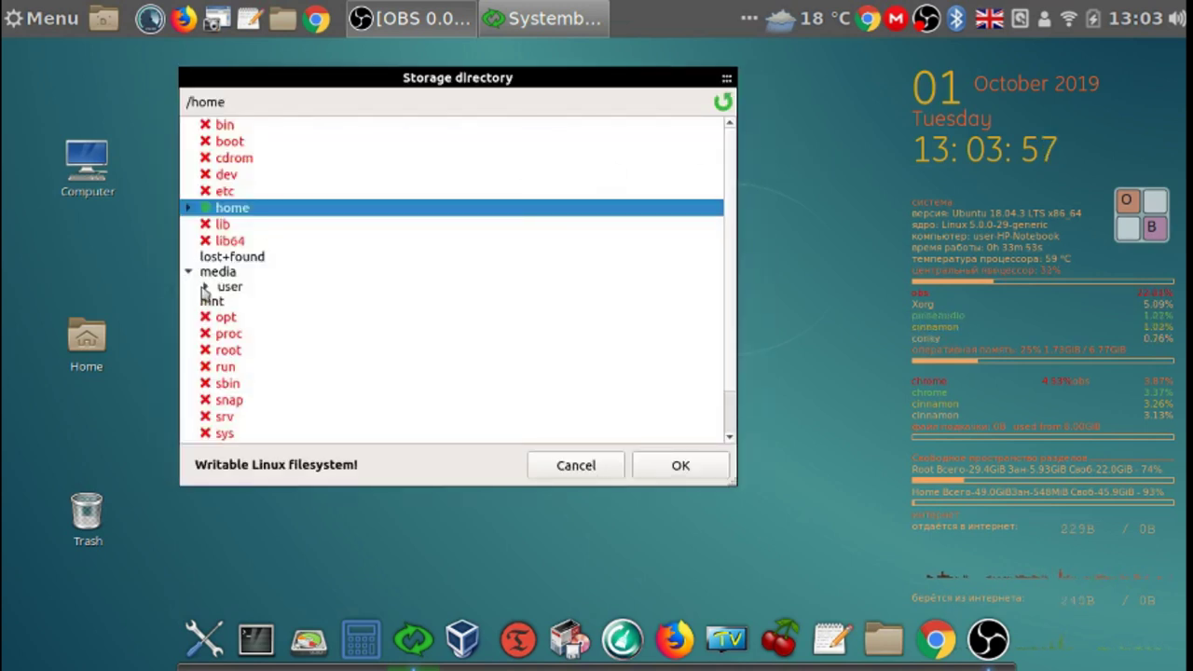
pyautogui.click(204, 288)
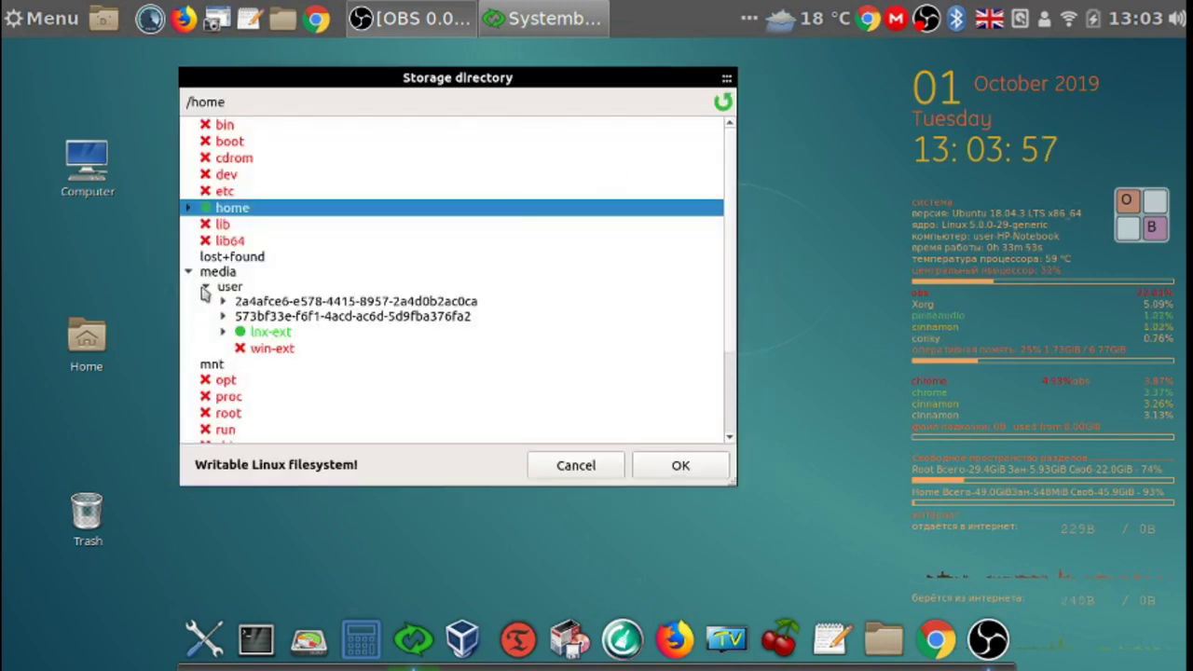
pyautogui.click(222, 332)
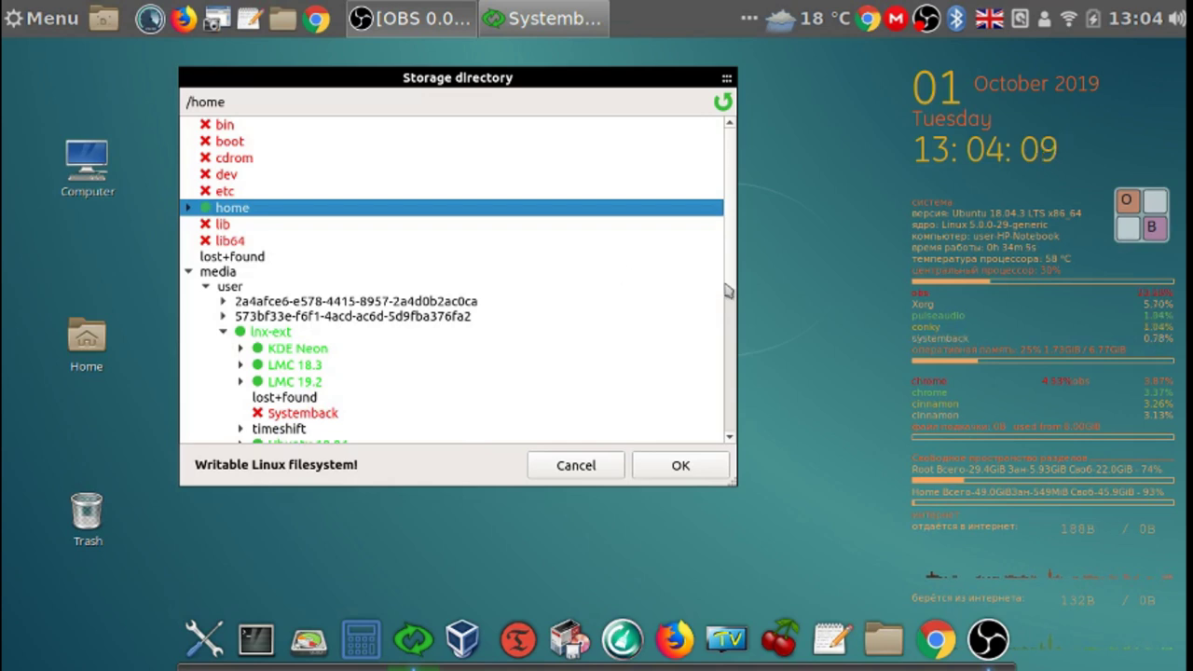
pyautogui.scroll(-1, 734, 297)
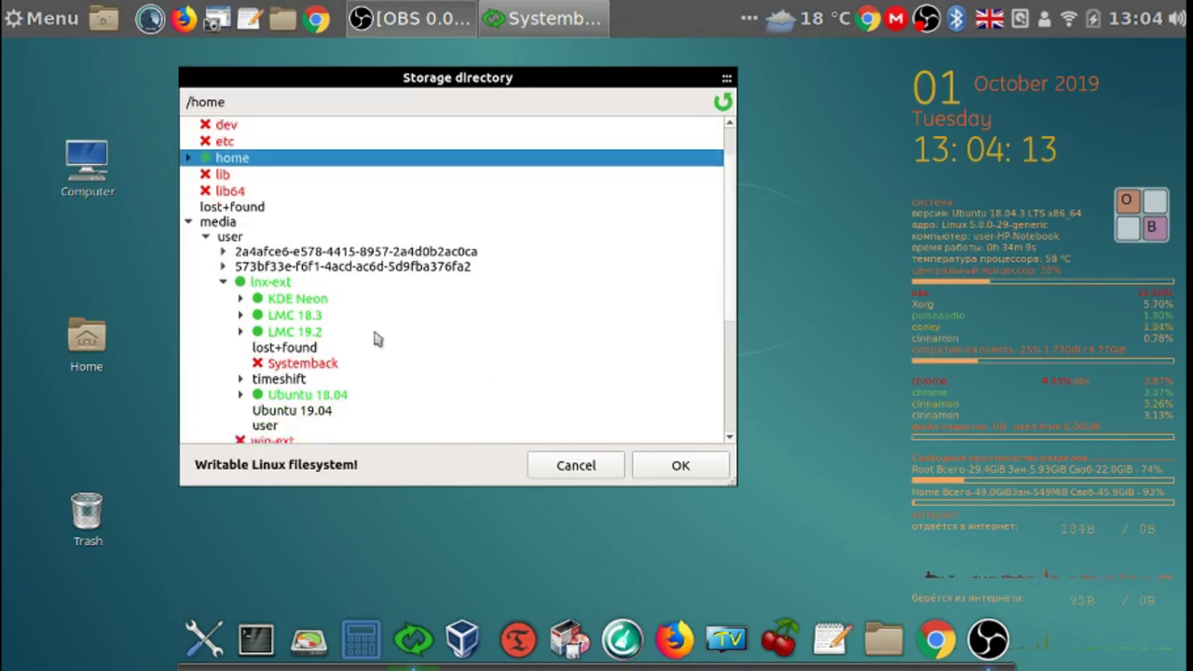
pyautogui.click(305, 398)
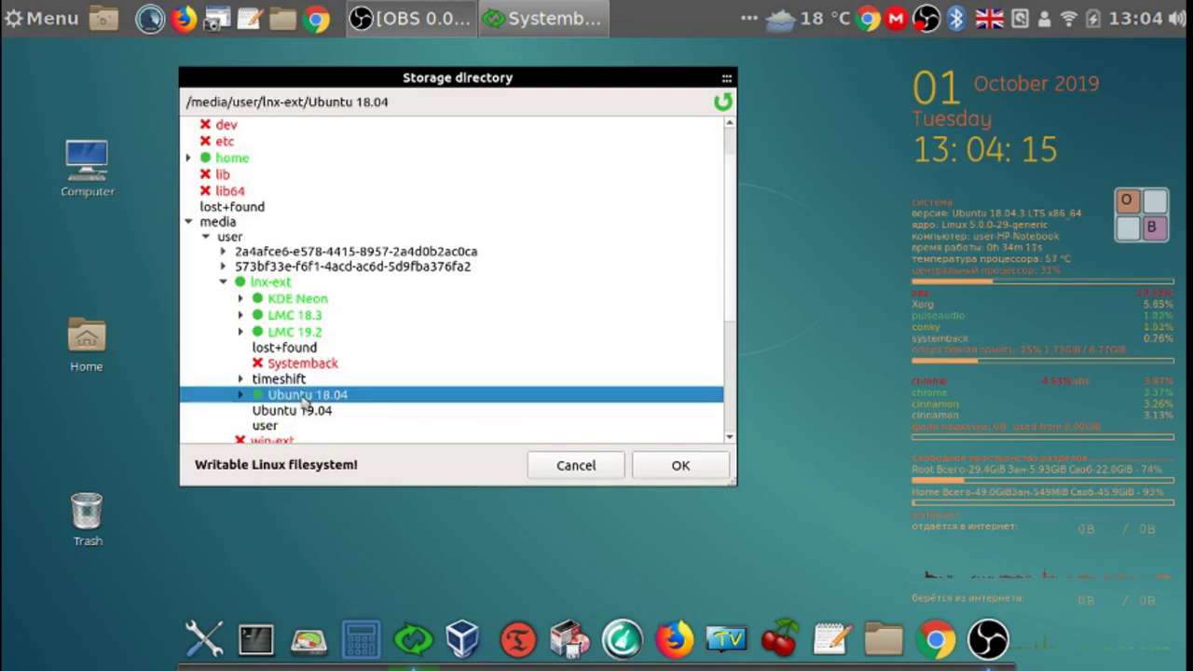
pyautogui.click(680, 466)
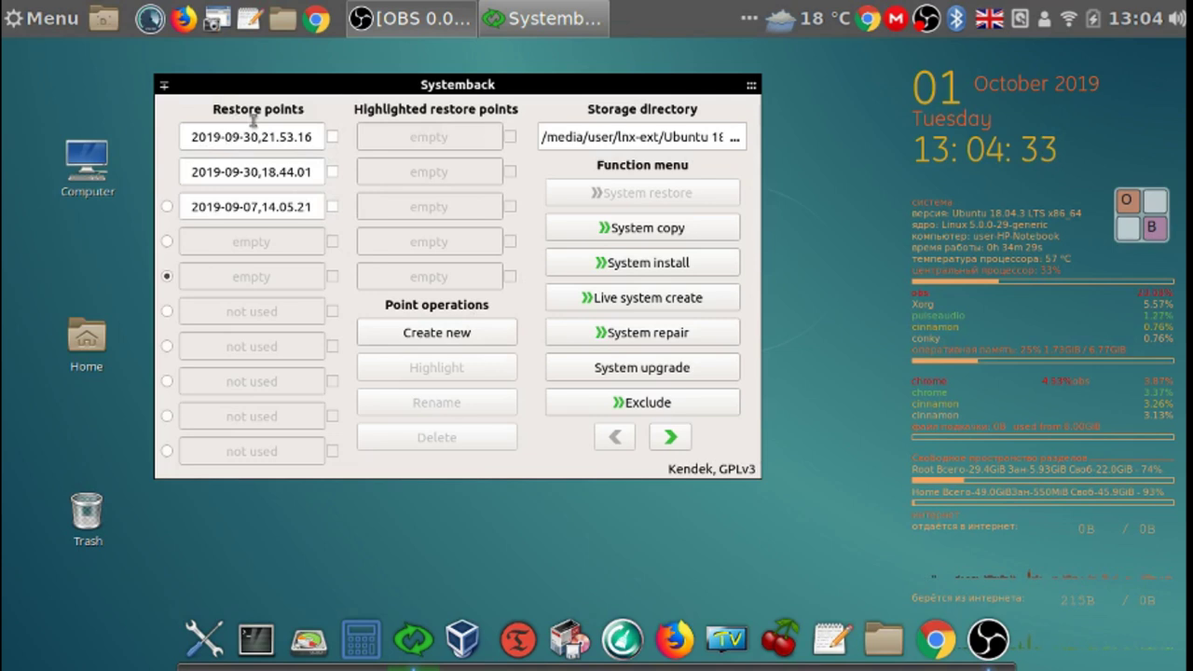
pyautogui.click(473, 334)
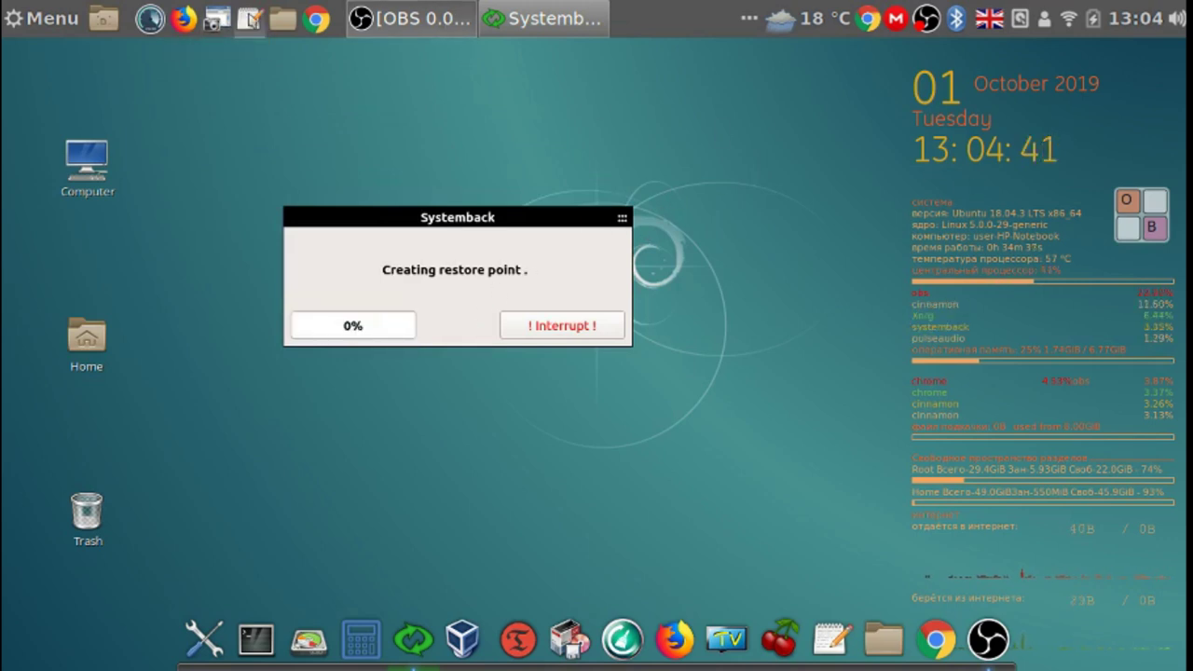
# Write 13-04 in a new text editor note using the on-screen keyboard, and move the note clear of the restore point progress dialog
pyautogui.click(250, 18)
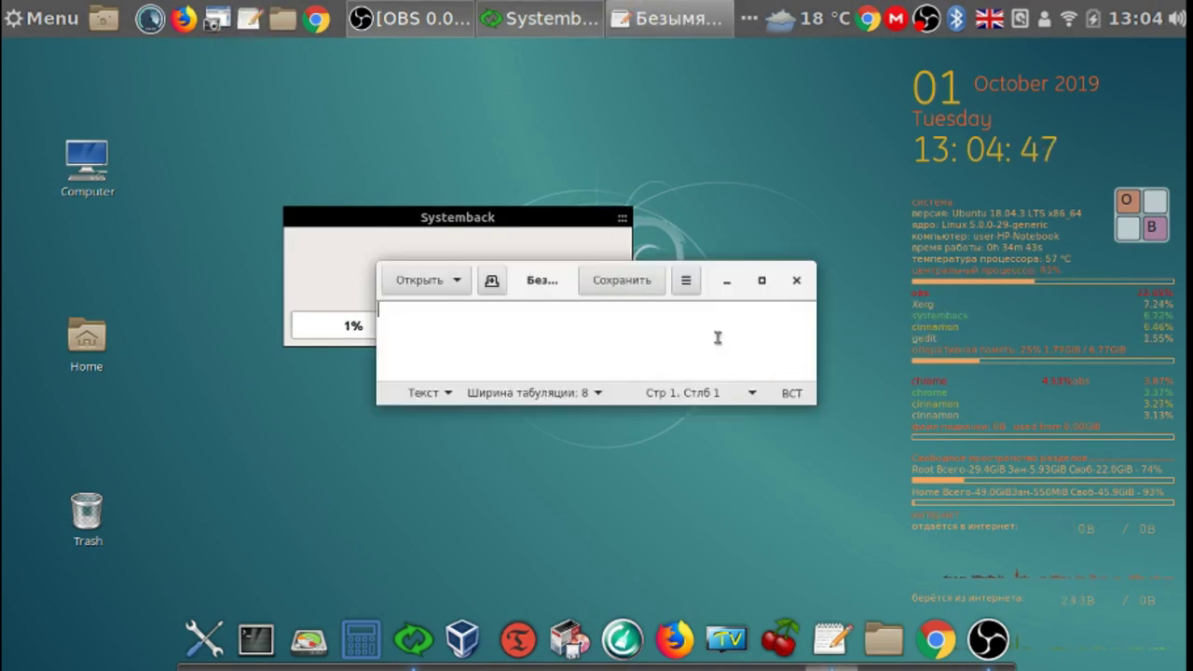
pyautogui.click(1154, 230)
pyautogui.click(222, 141)
pyautogui.click(273, 140)
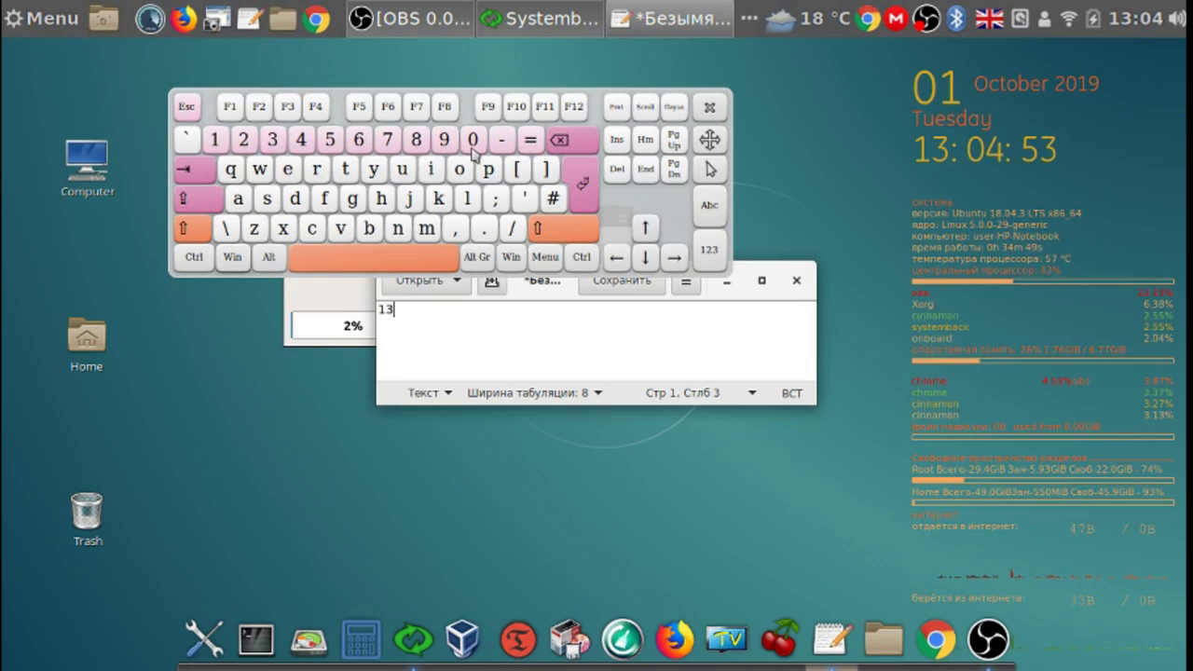
pyautogui.click(502, 141)
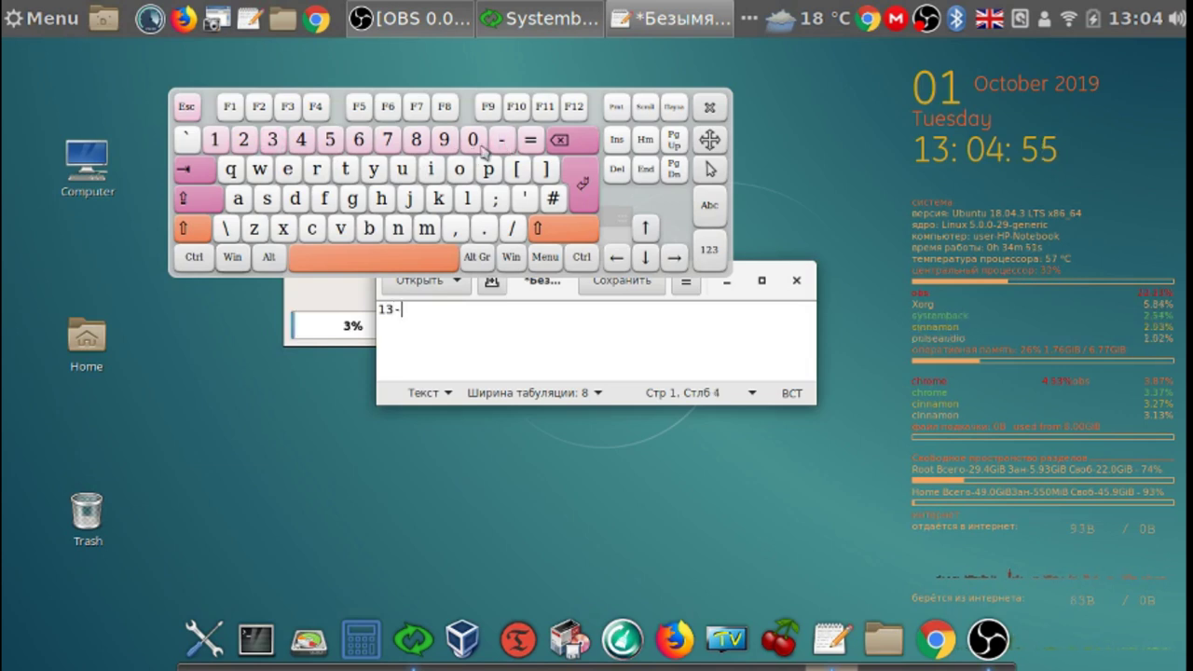
pyautogui.click(473, 140)
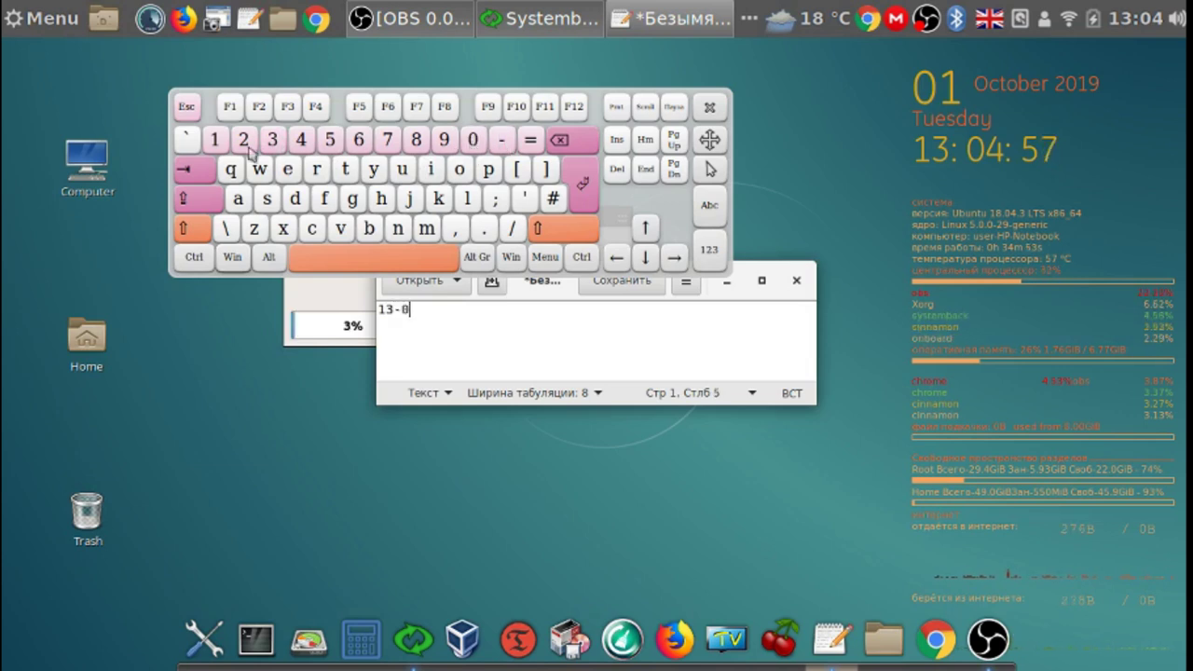
pyautogui.click(301, 140)
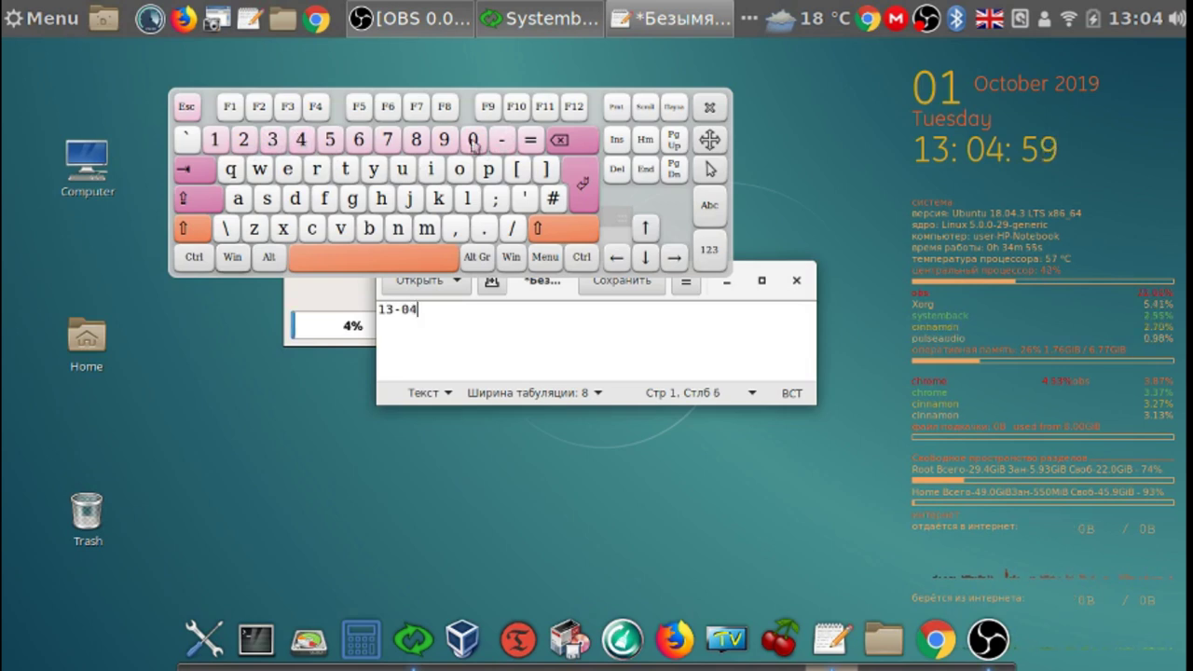
pyautogui.click(711, 109)
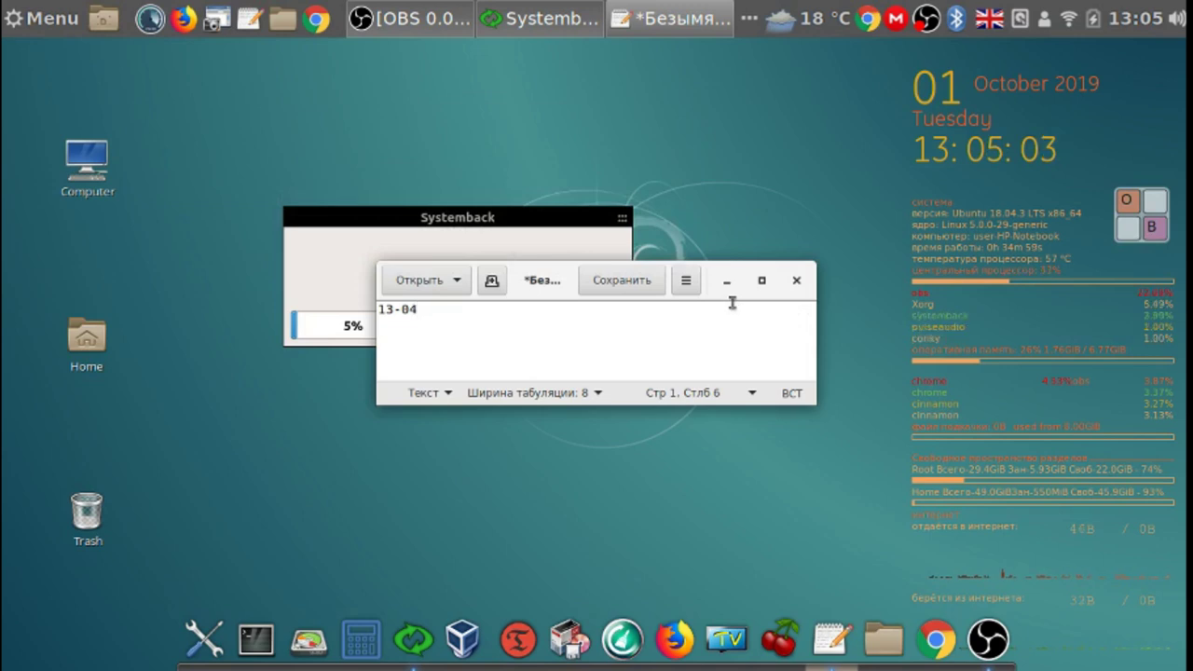
pyautogui.moveTo(548, 294); pyautogui.dragTo(441, 76)
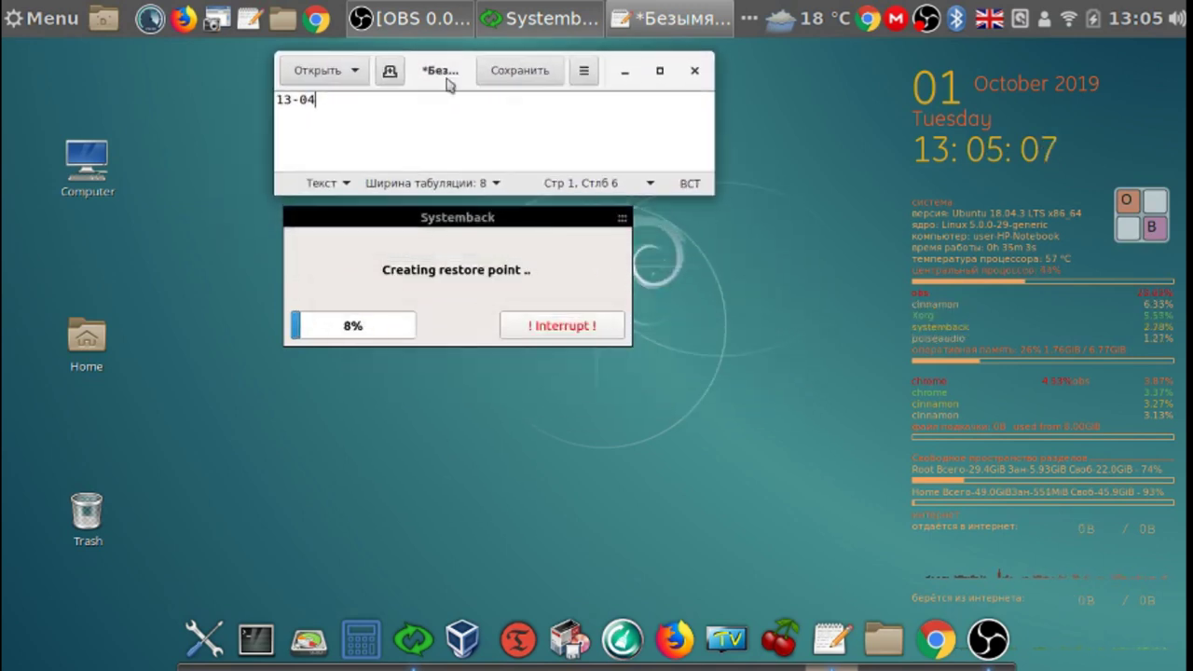
# Open CherryTree, look through the Systemback notes including the Debian 10 Buster installation commands, and collapse the Systemback branch
pyautogui.click(779, 639)
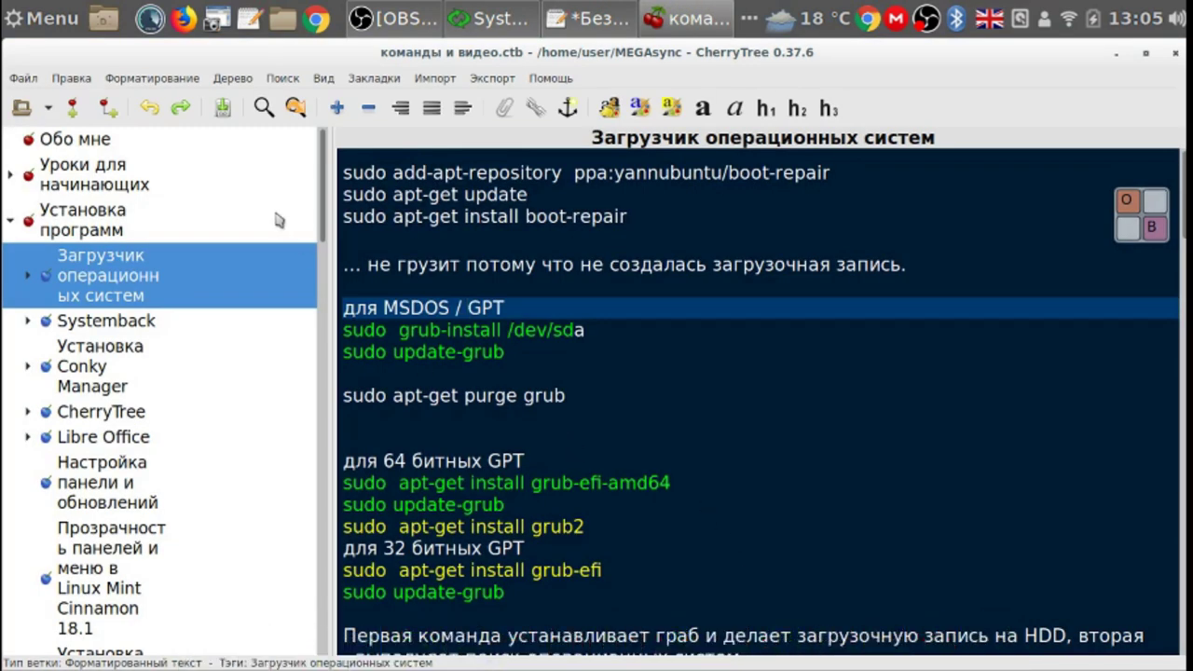
pyautogui.click(99, 332)
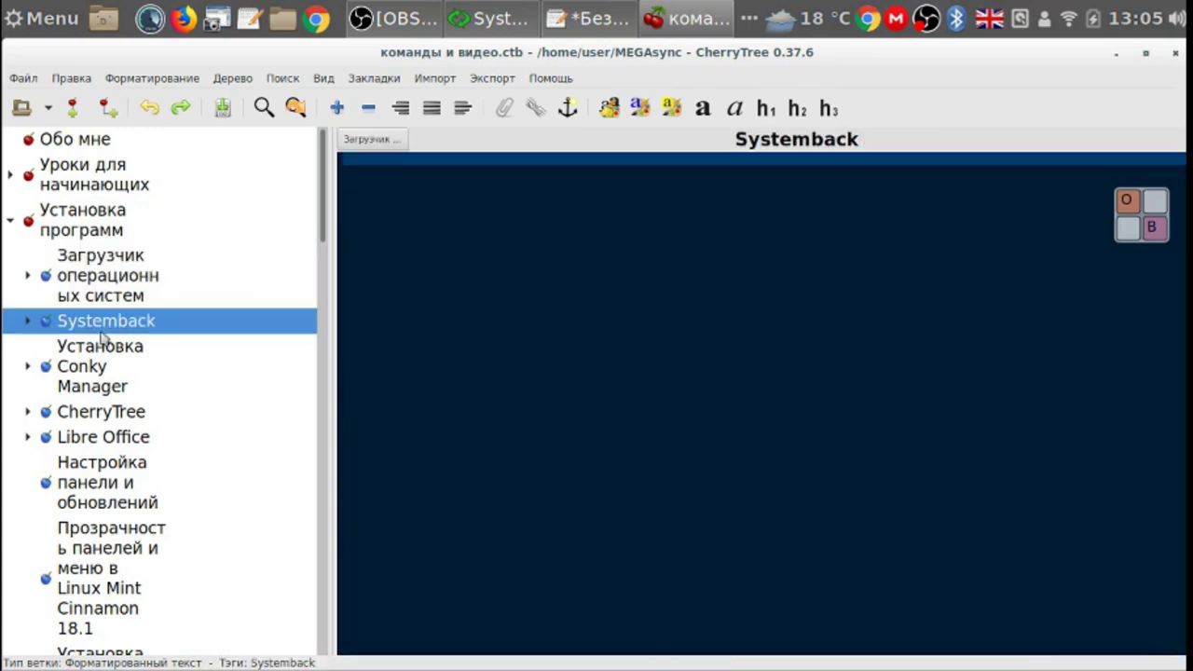
pyautogui.click(28, 321)
pyautogui.click(142, 364)
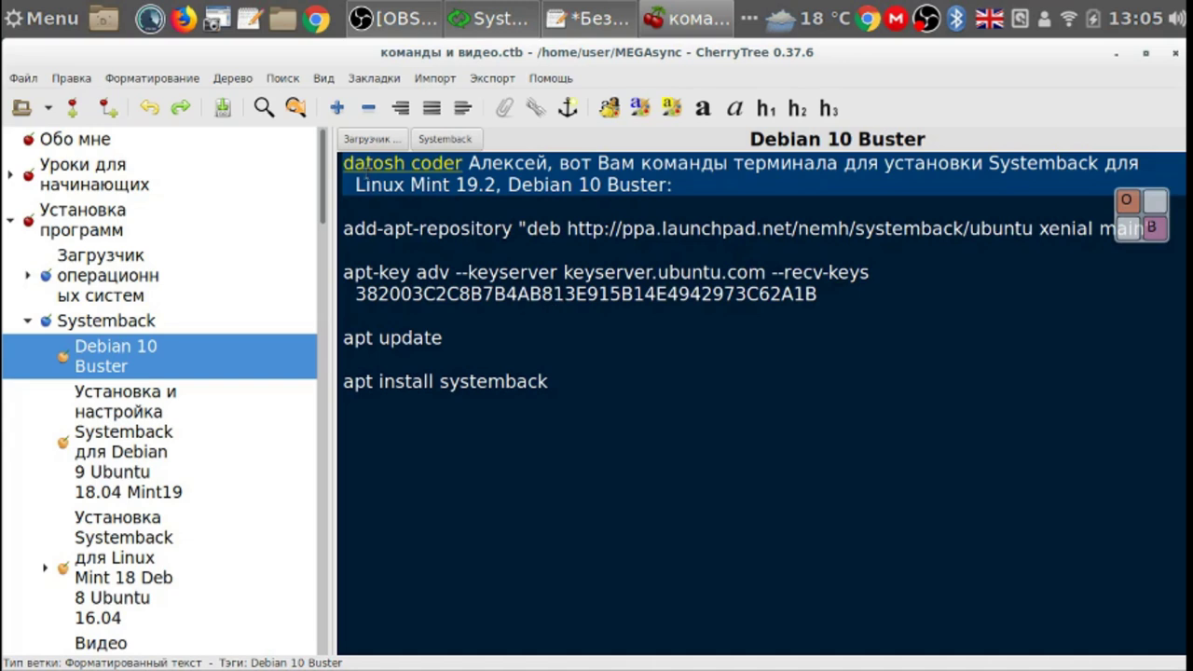
pyautogui.moveTo(324, 212); pyautogui.dragTo(326, 240)
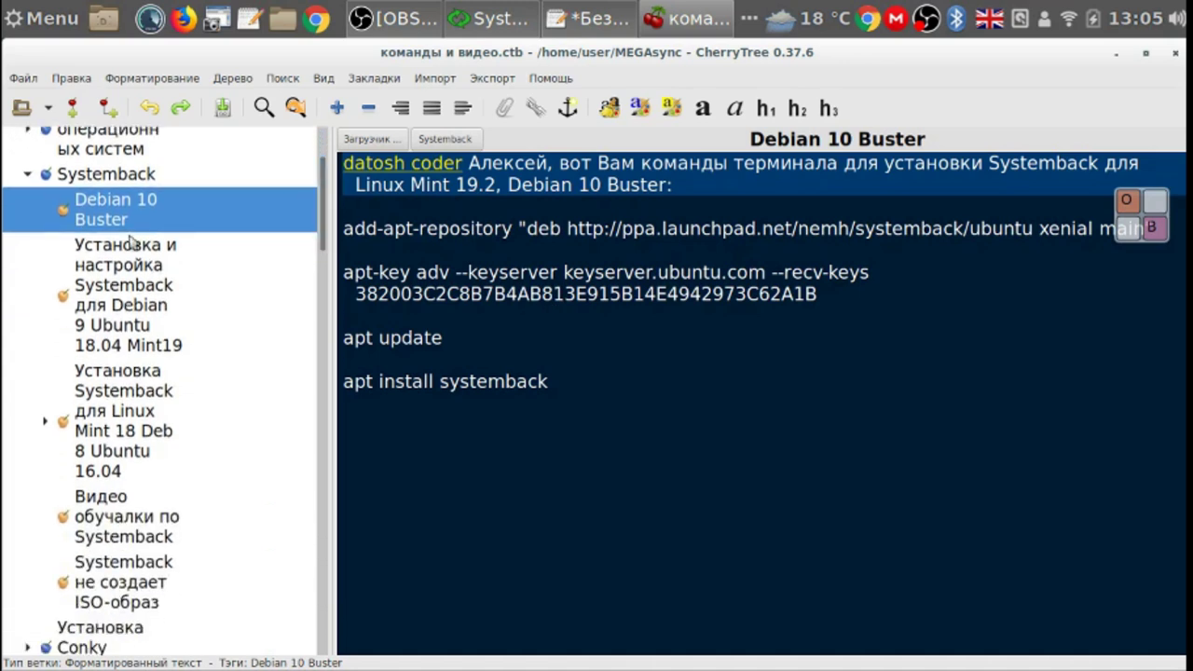
pyautogui.click(28, 177)
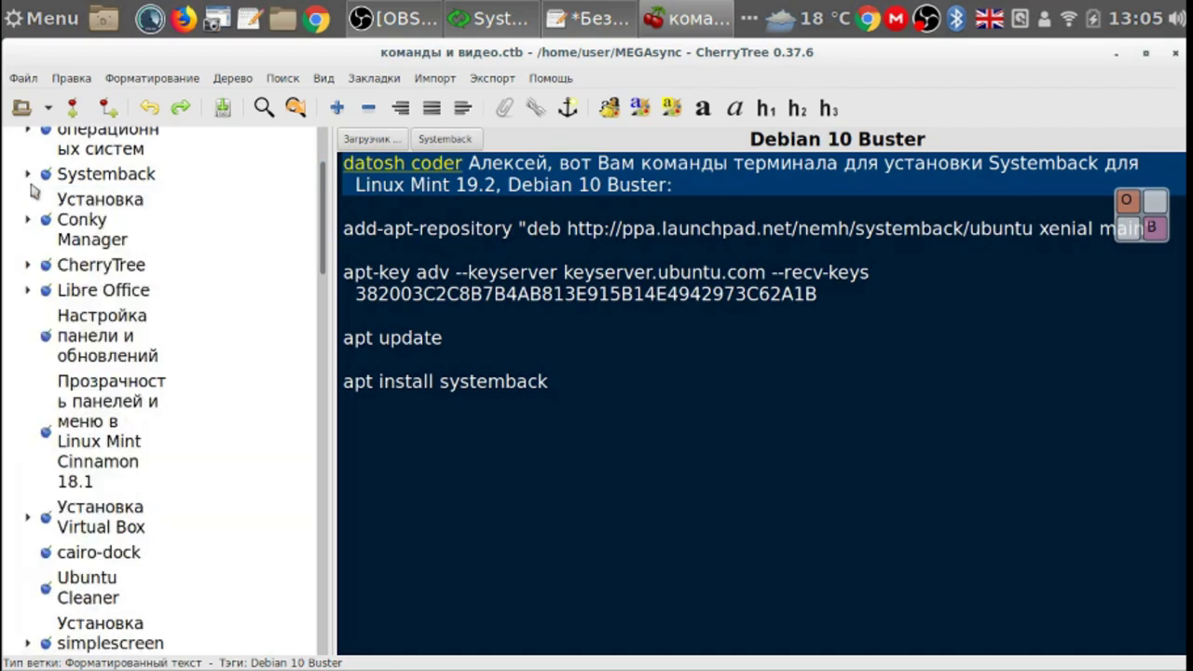
# Open the Conky Manager installation note and review its download, install and dependency commands for Ubuntu 19.04
pyautogui.click(110, 230)
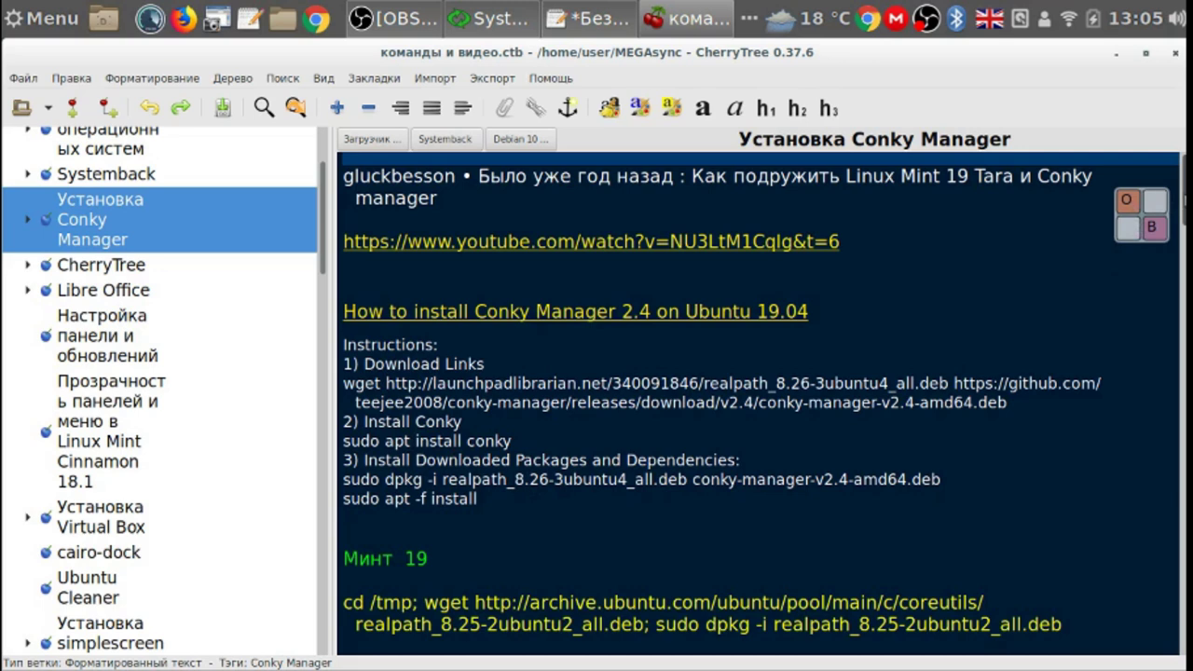
pyautogui.scroll(-5, 761, 404)
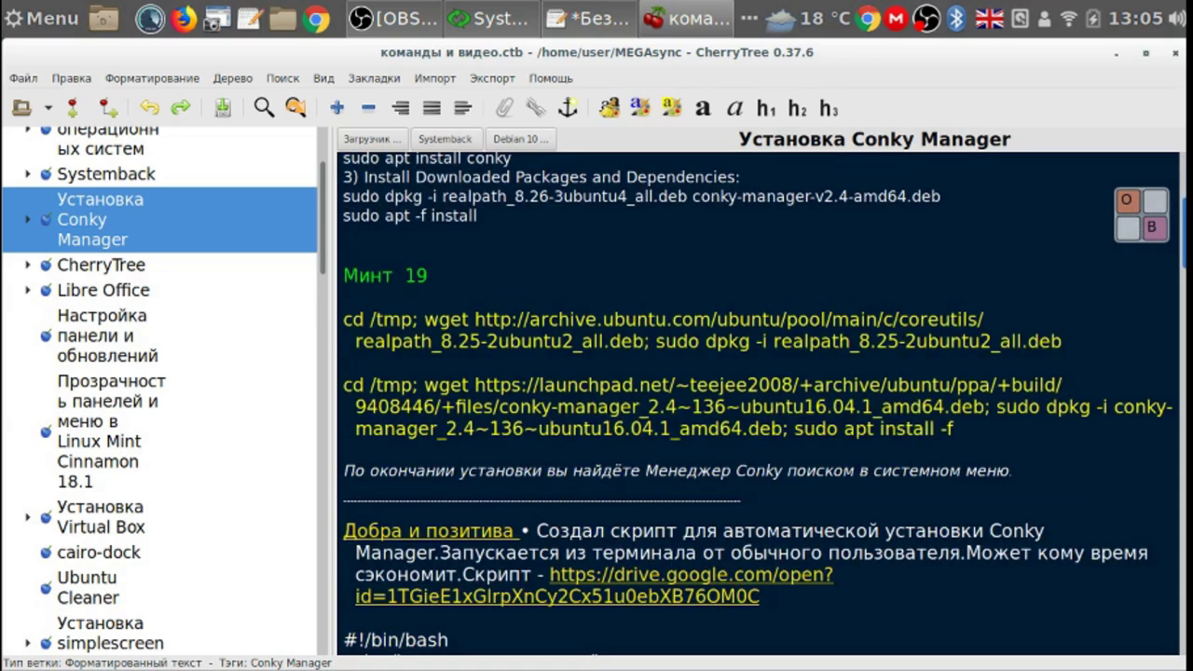
pyautogui.scroll(5, 761, 404)
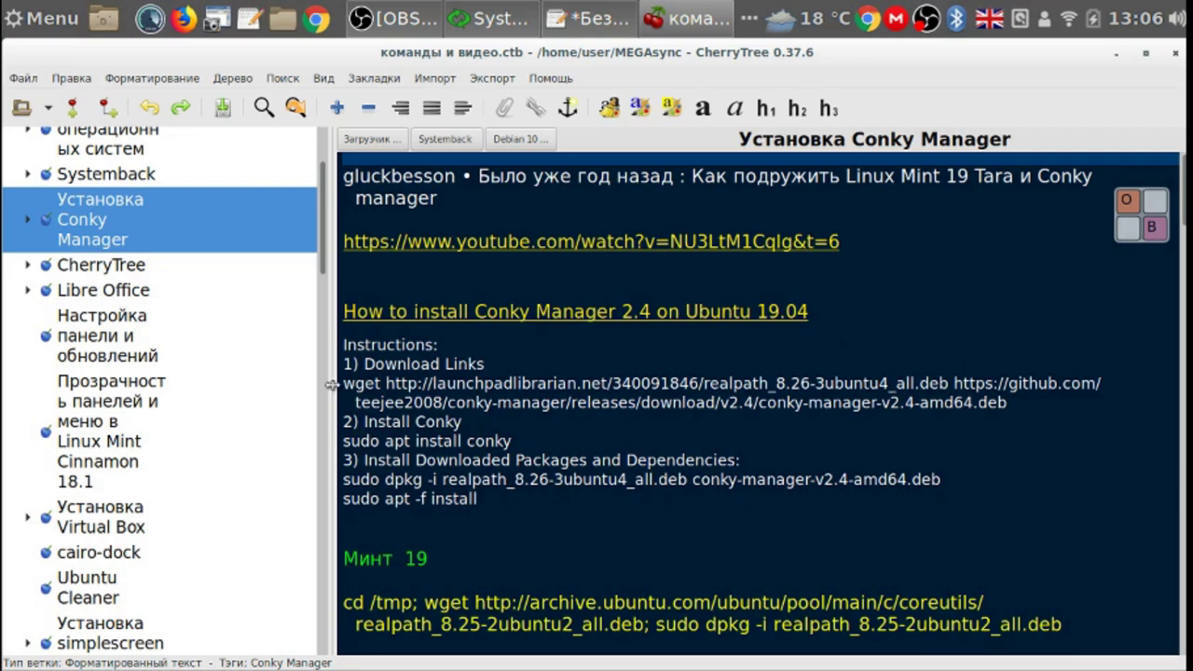
pyautogui.moveTo(347, 383); pyautogui.dragTo(987, 424)
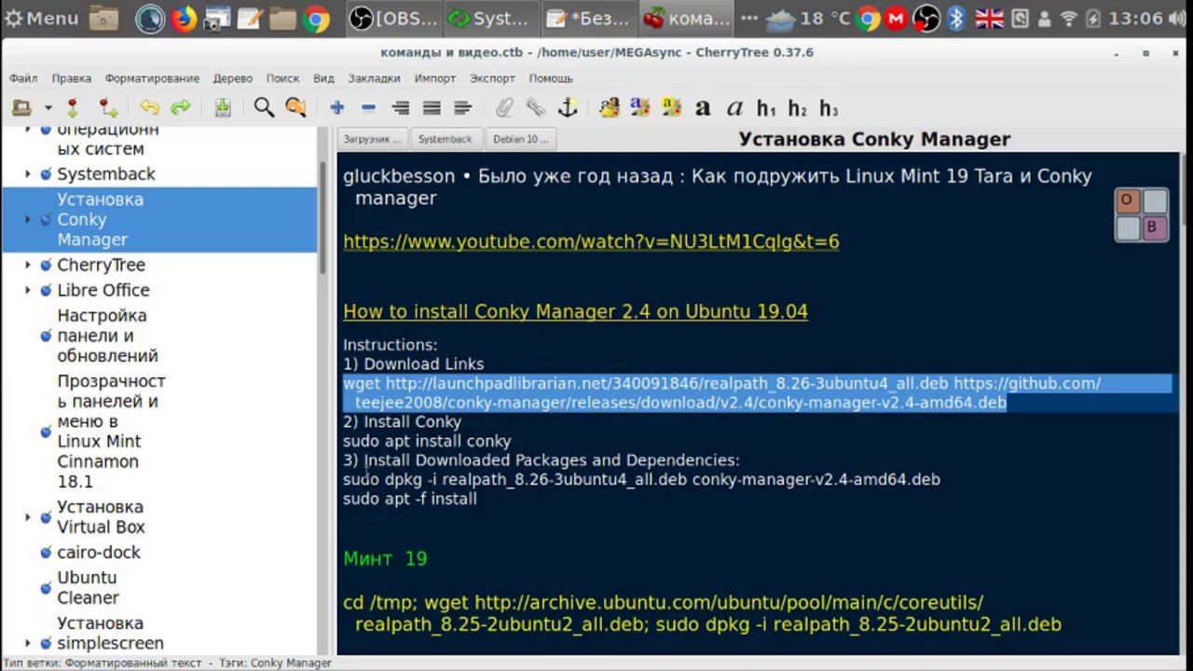
pyautogui.moveTo(364, 461); pyautogui.dragTo(515, 494)
pyautogui.click(574, 530)
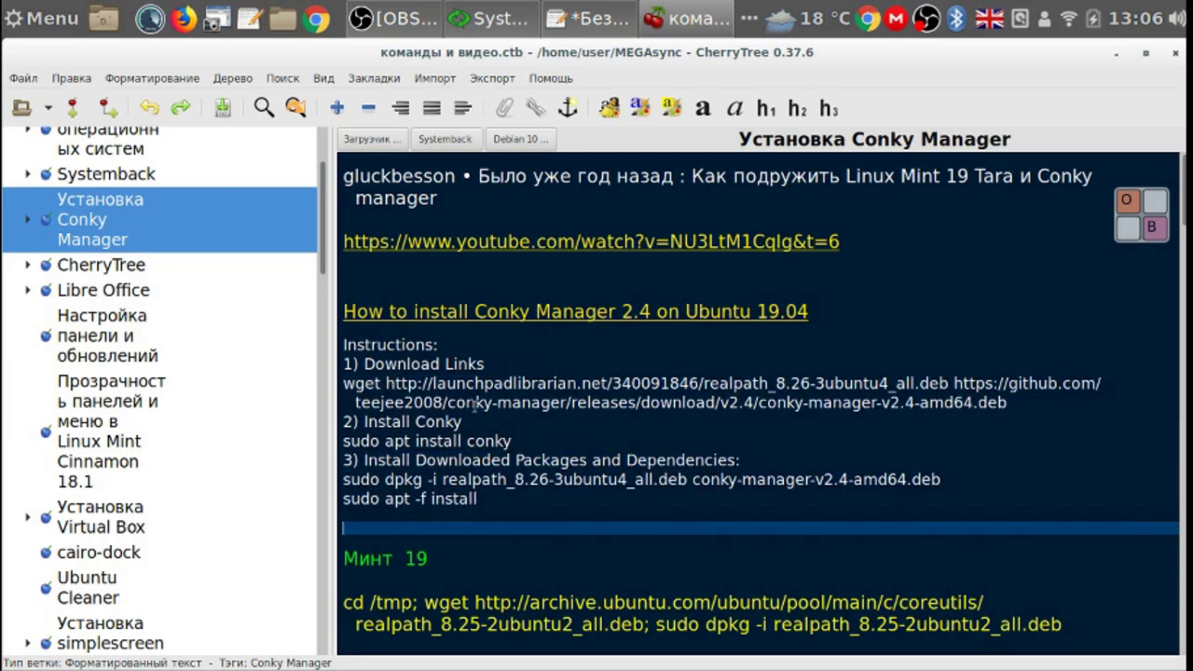
# Append ", 18.04" to the heading "How to install Conky Manager 2.4 on Ubuntu 19.04" using the on-screen keyboard, and dismiss the keyboard
pyautogui.click(876, 313)
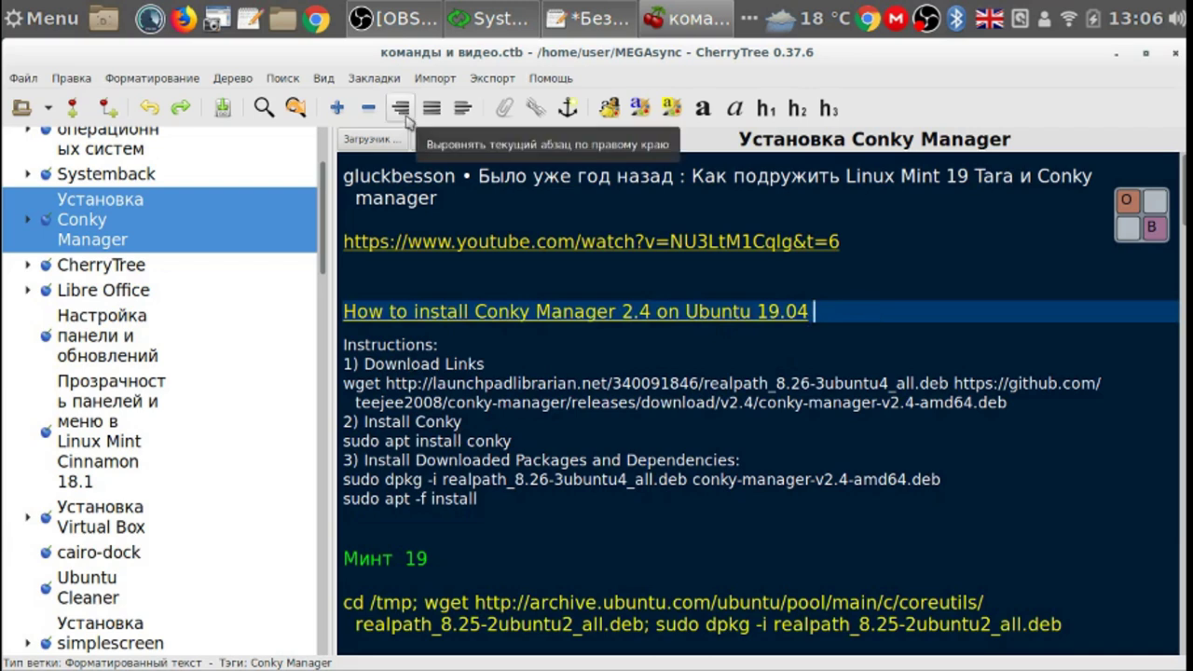
pyautogui.click(1151, 232)
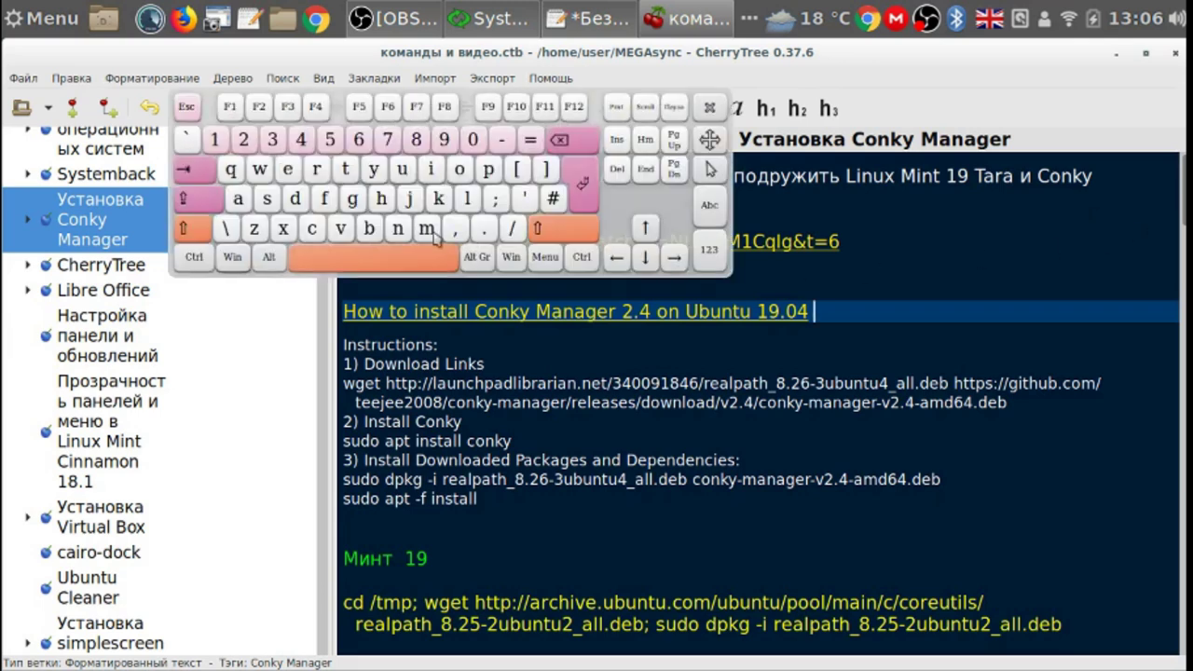
pyautogui.click(458, 236)
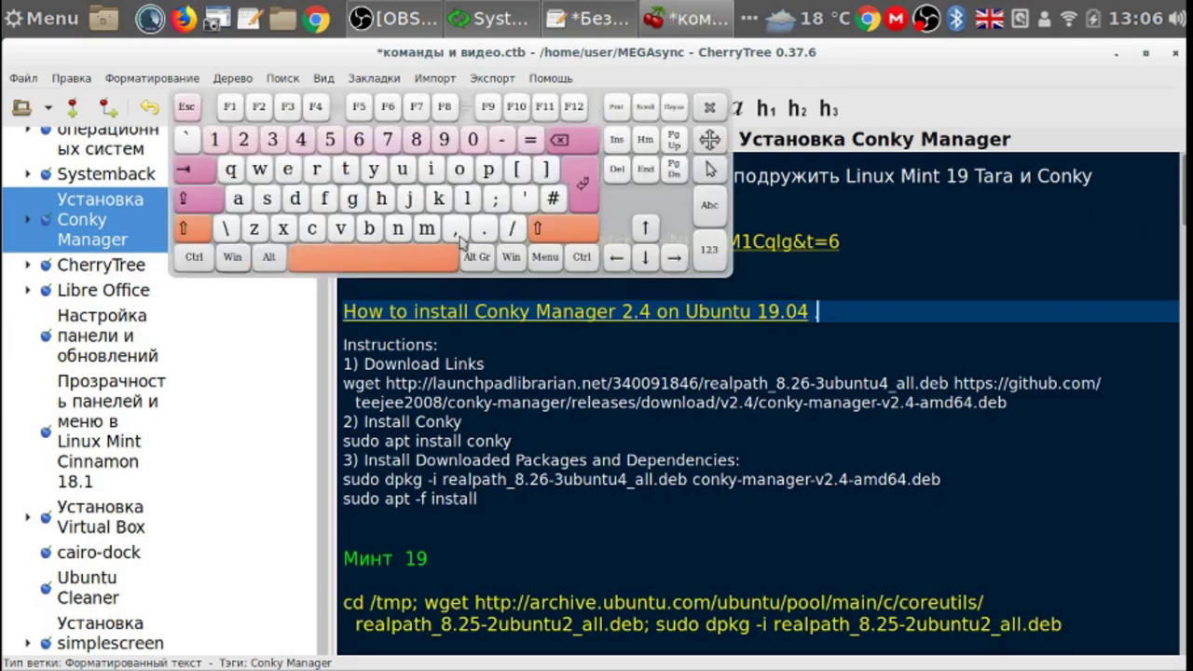
pyautogui.click(421, 269)
pyautogui.click(214, 141)
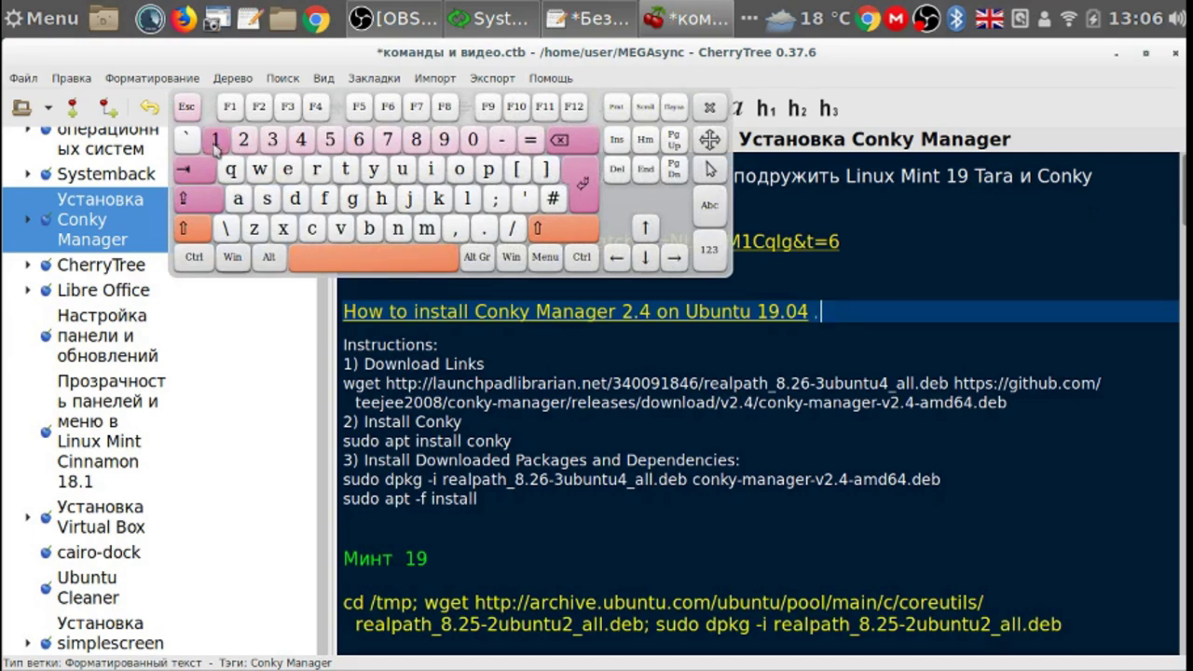
pyautogui.click(416, 140)
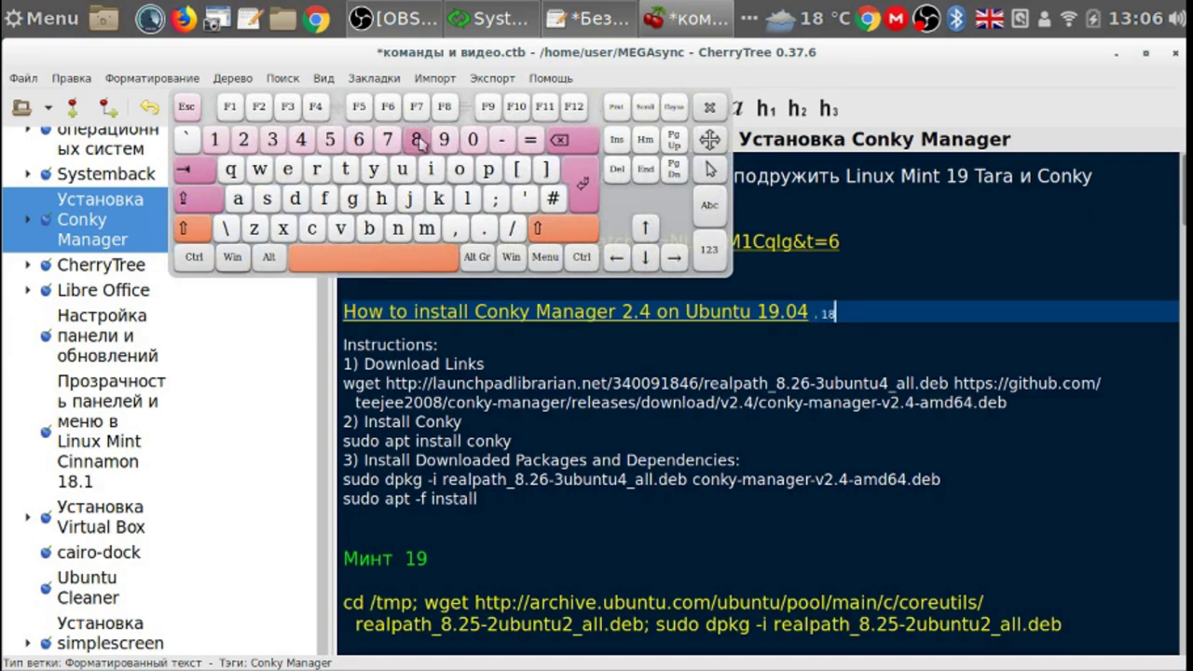
pyautogui.click(484, 229)
pyautogui.click(474, 139)
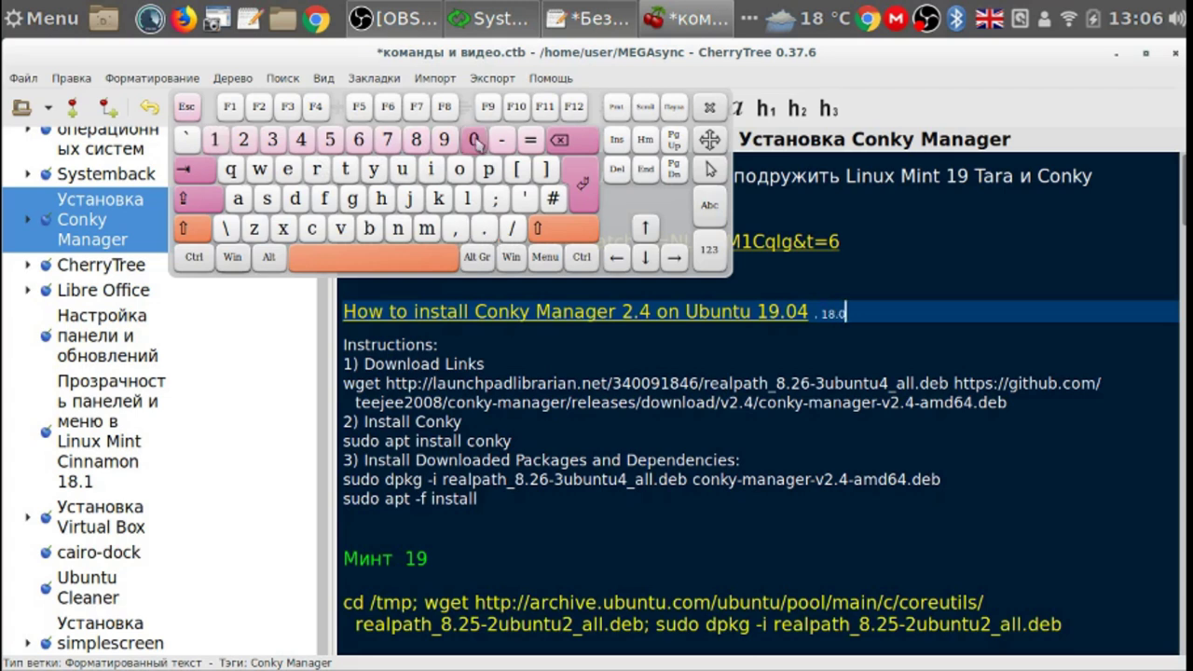
pyautogui.click(301, 141)
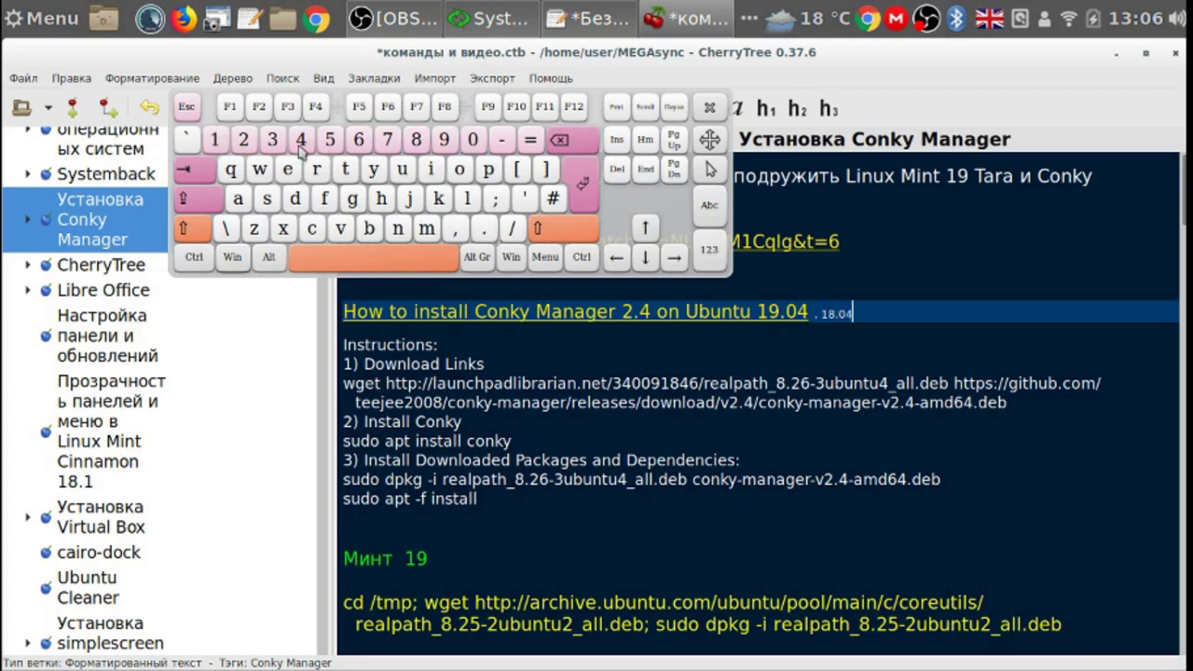
pyautogui.click(710, 109)
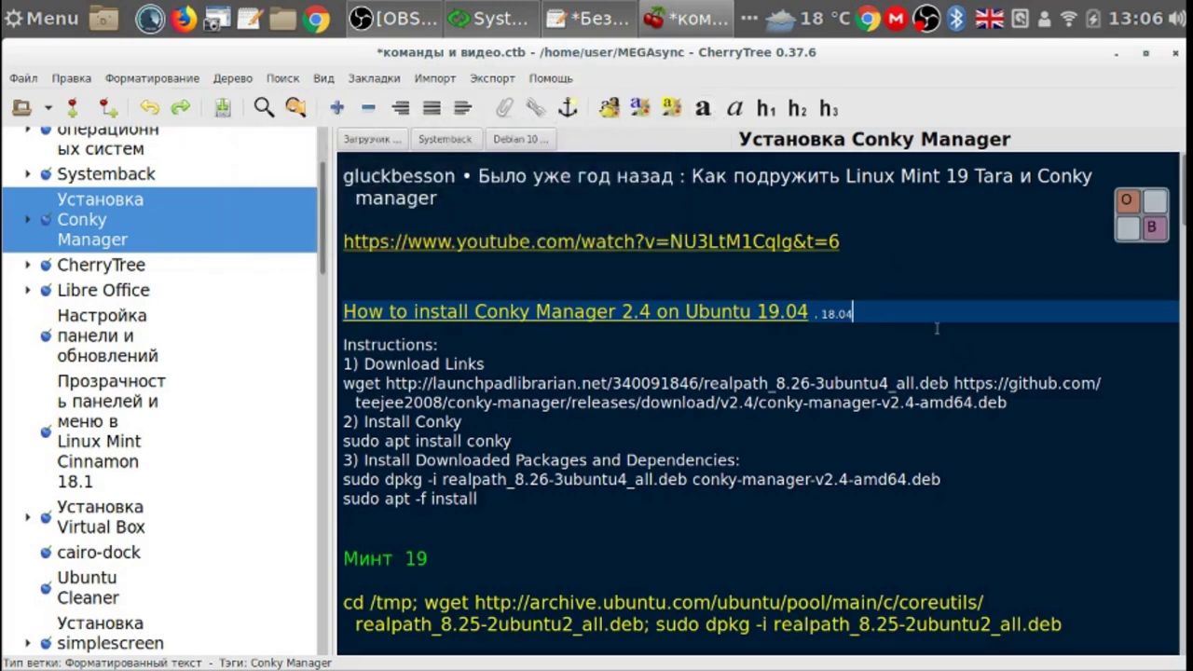
# Format the whole line "How to install Conky Manager 2.4 on Ubuntu 19.04 , 18.04" as heading 1, save the notes and minimize CherryTree
pyautogui.moveTo(901, 313); pyautogui.dragTo(837, 317)
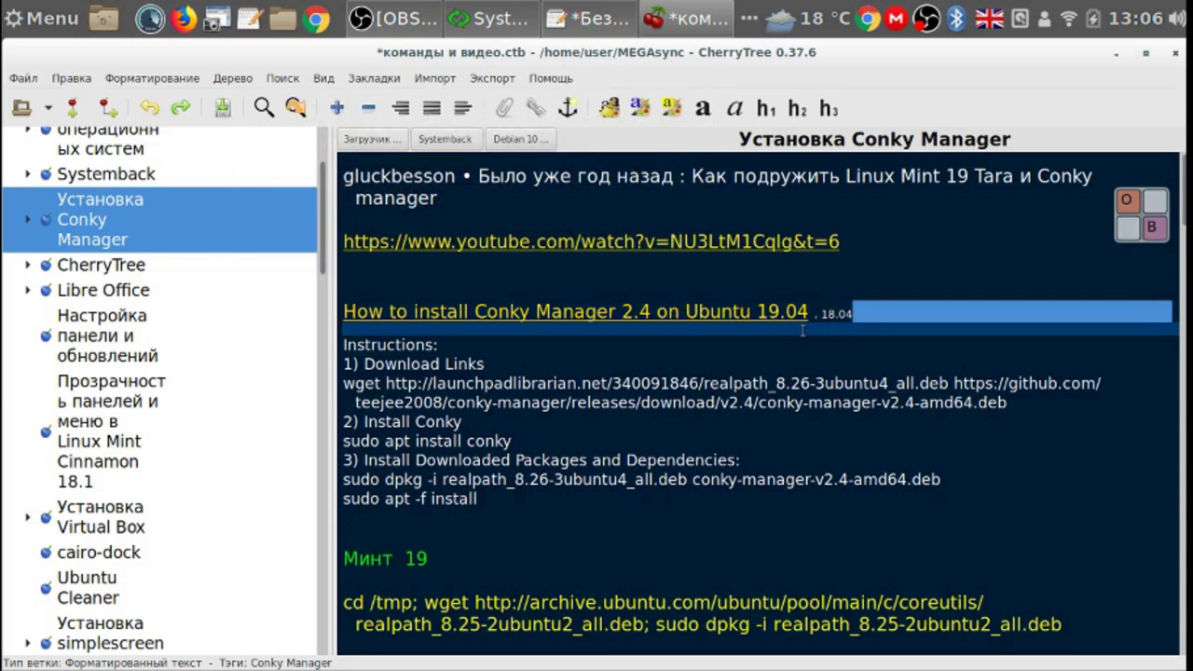
pyautogui.keyDown('shift'); pyautogui.click(442, 341); pyautogui.keyUp('shift')
pyautogui.moveTo(442, 341); pyautogui.dragTo(345, 311)
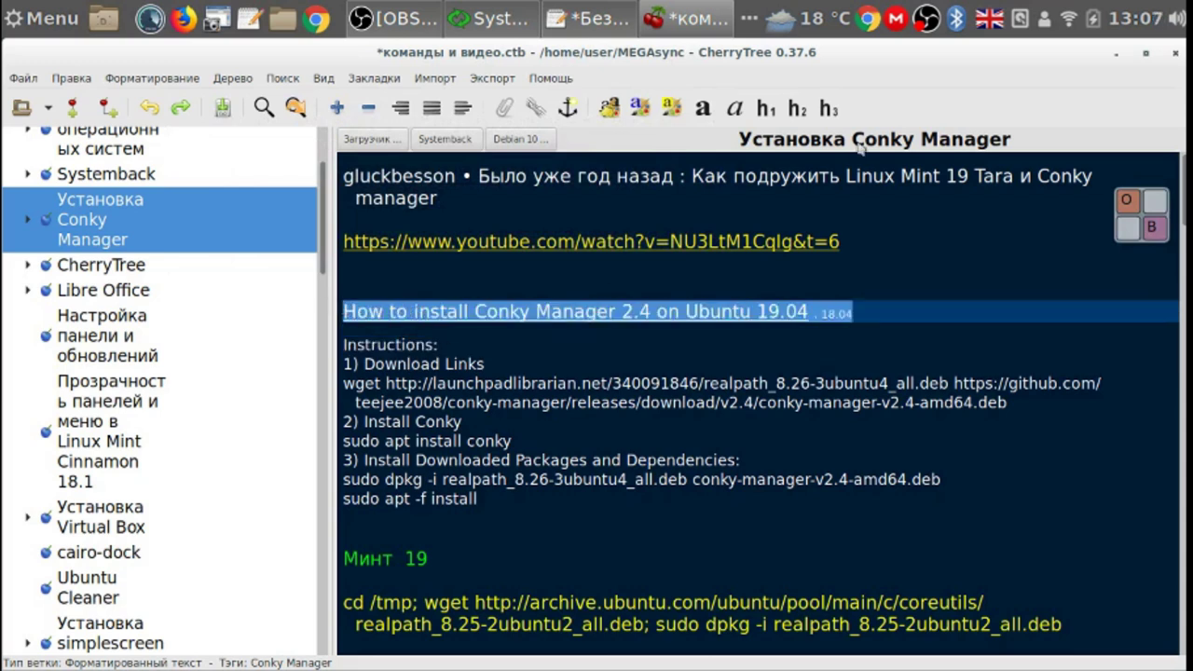
pyautogui.click(766, 110)
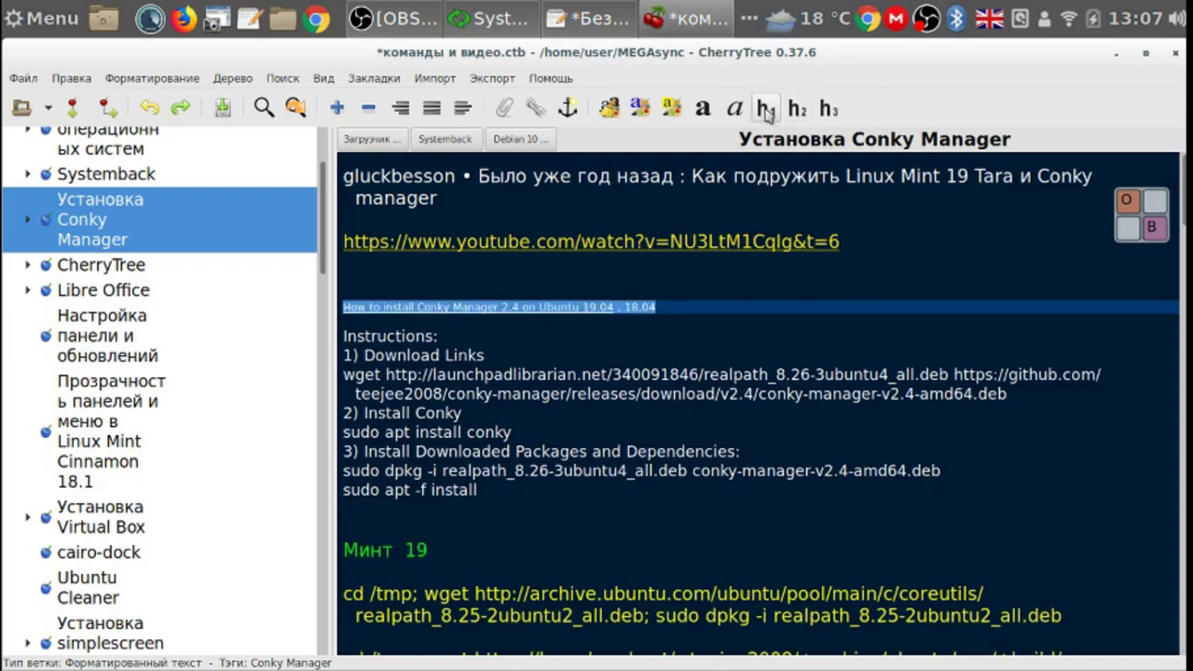
pyautogui.click(766, 110)
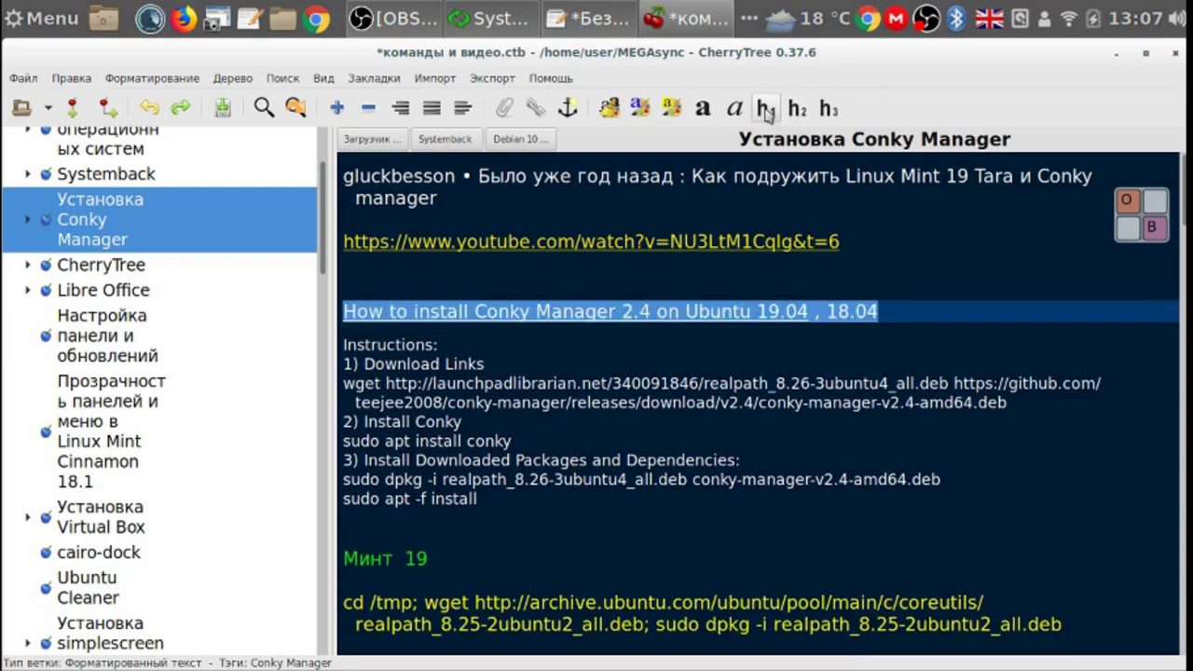
pyautogui.click(1059, 319)
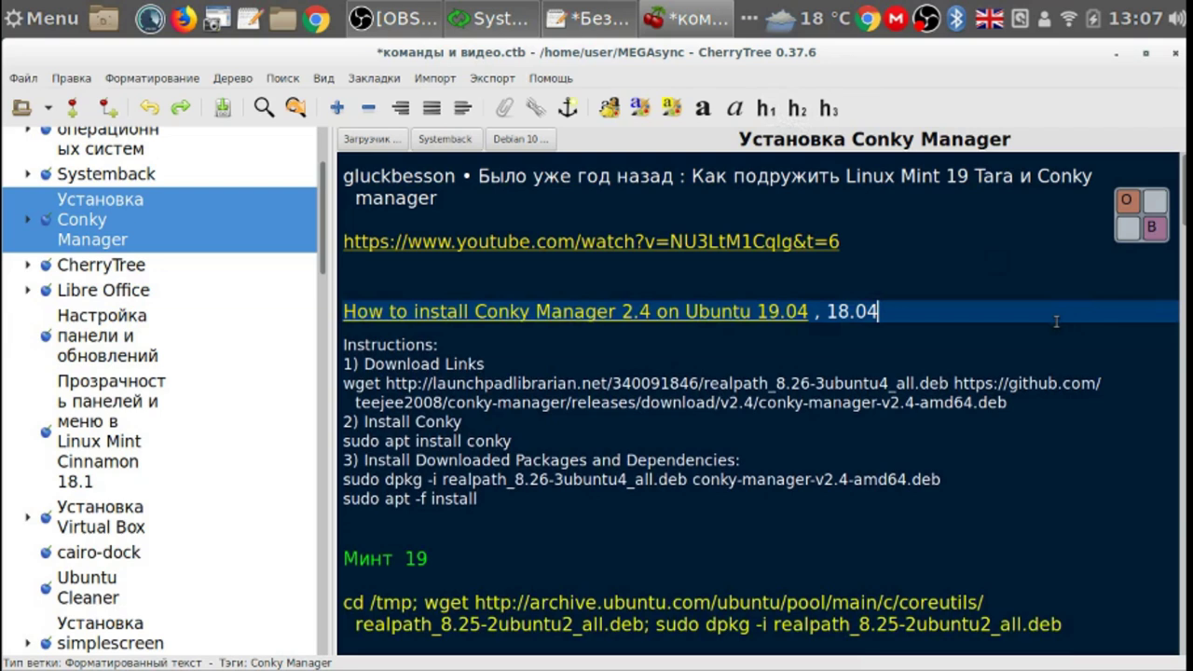
pyautogui.click(222, 110)
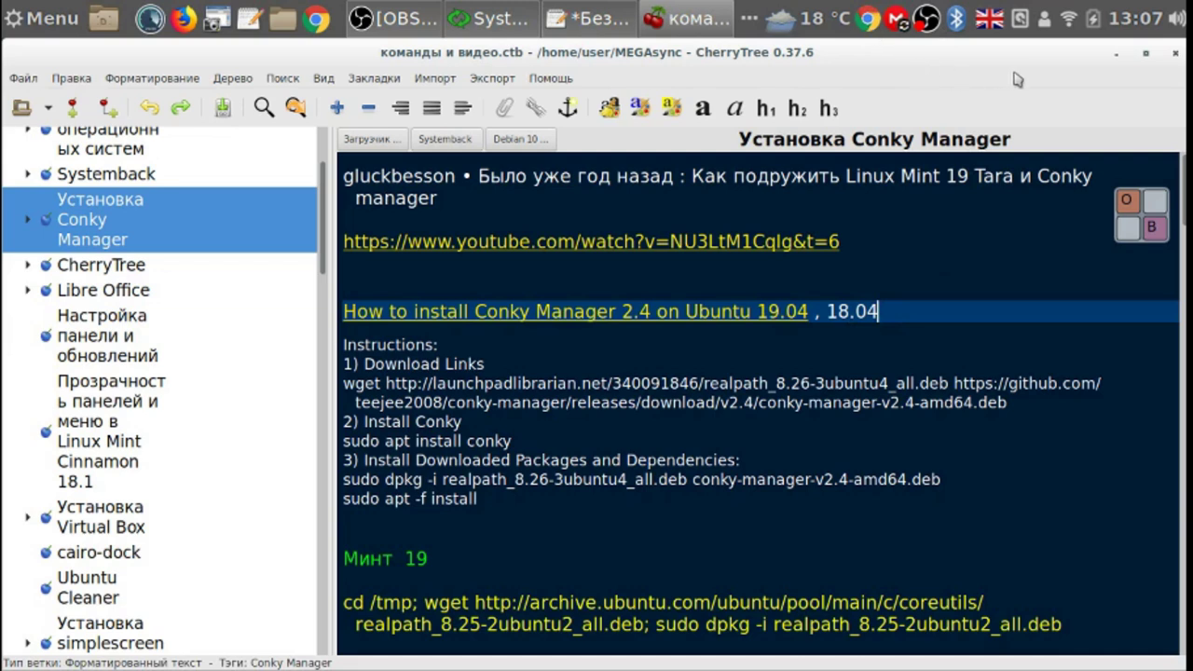
pyautogui.click(1119, 54)
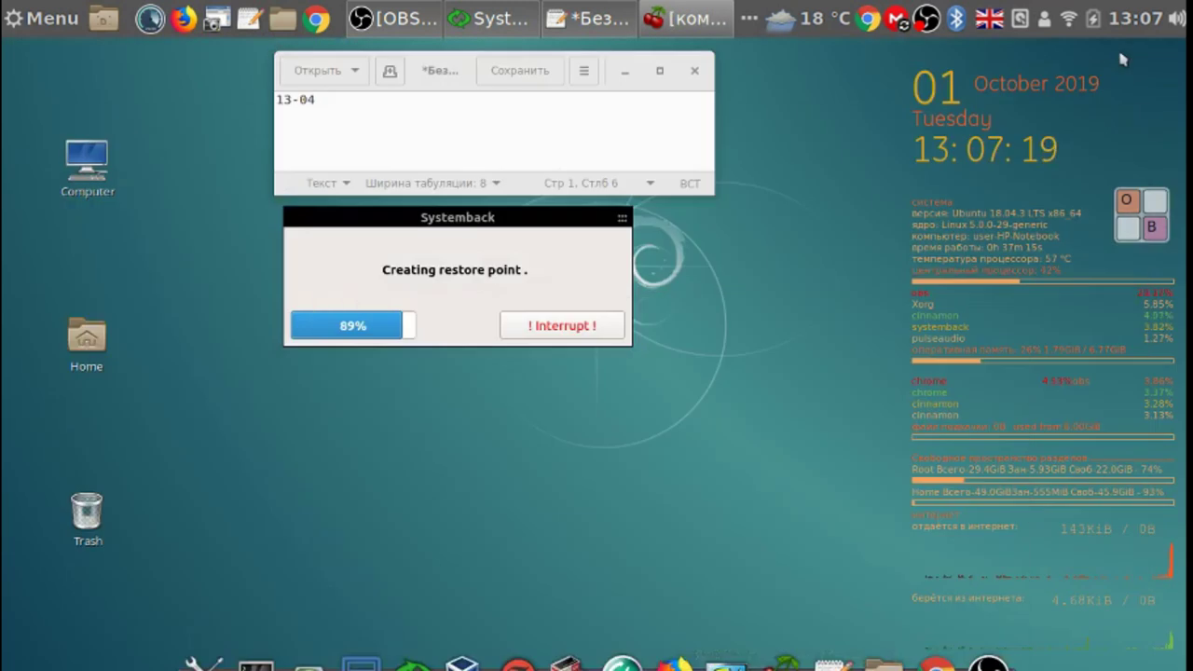
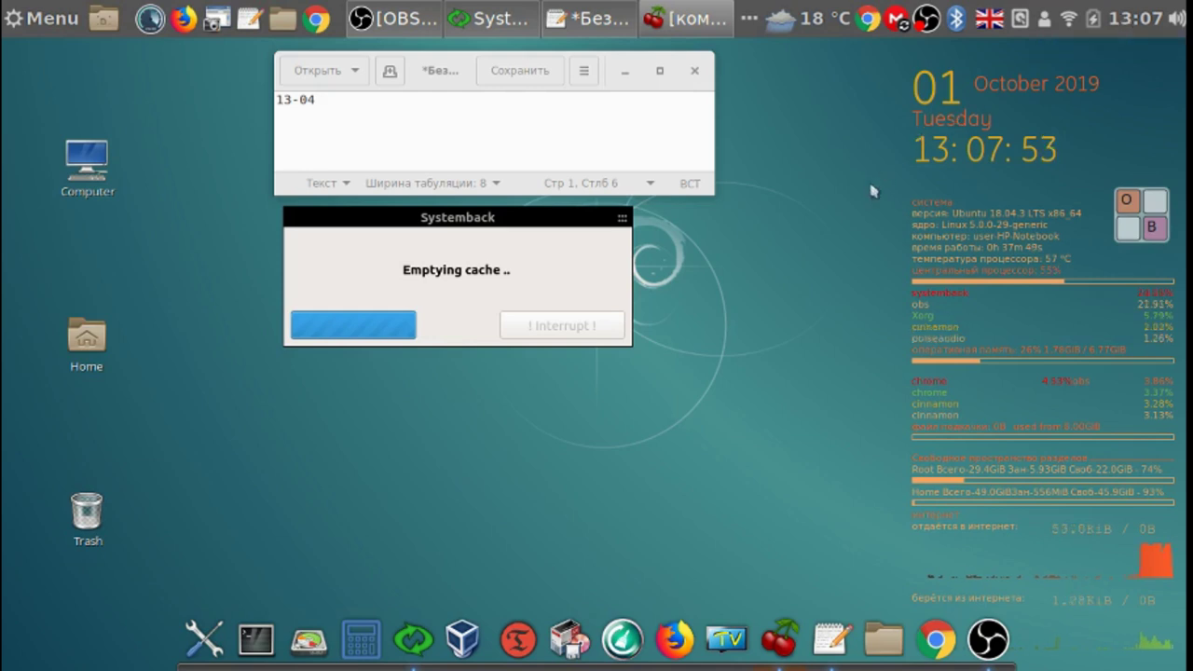
# Discard the 13-04 text note without saving, and close Systemback after viewing its Live system create page
pyautogui.click(698, 73)
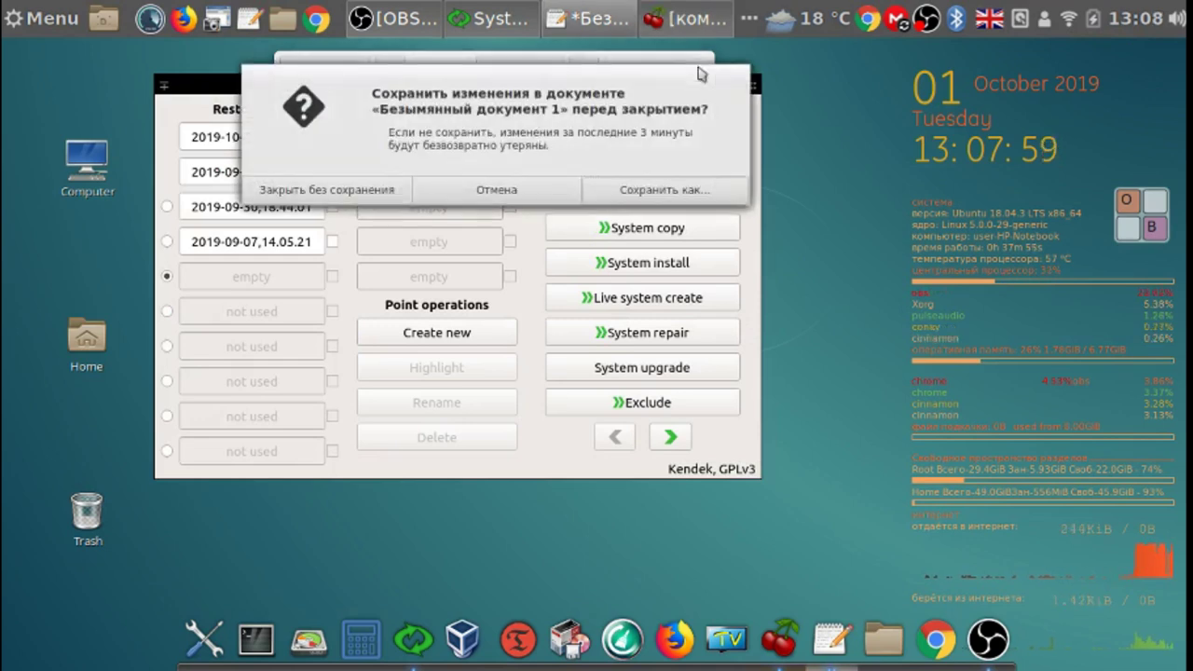
pyautogui.click(373, 193)
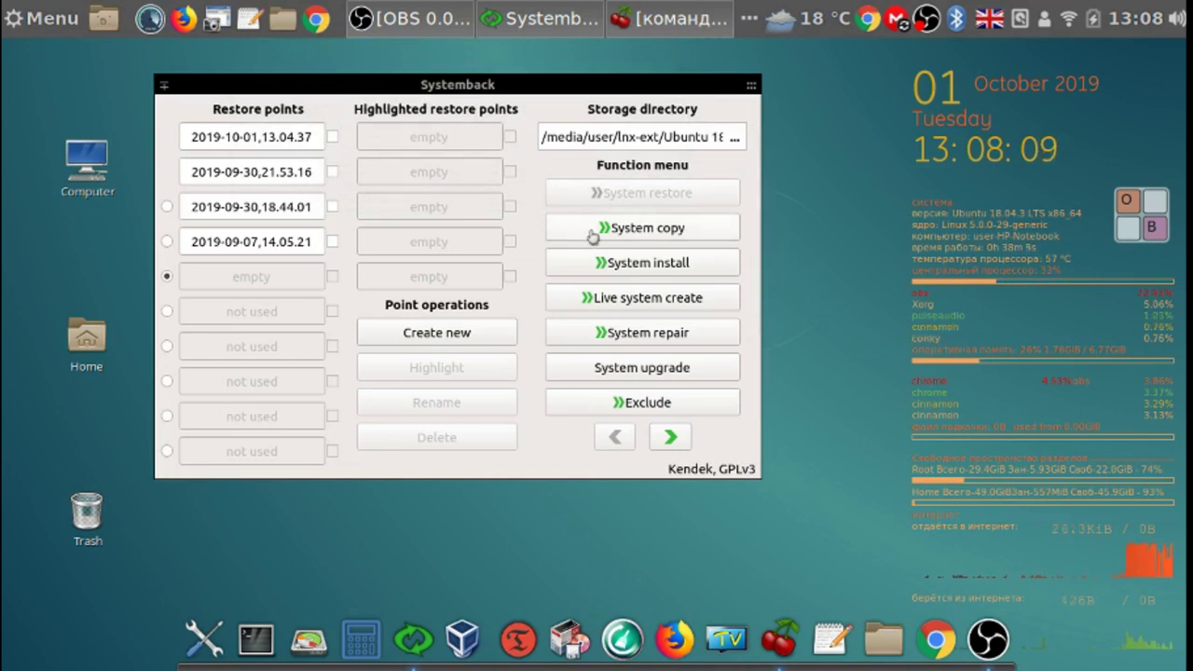
pyautogui.click(654, 298)
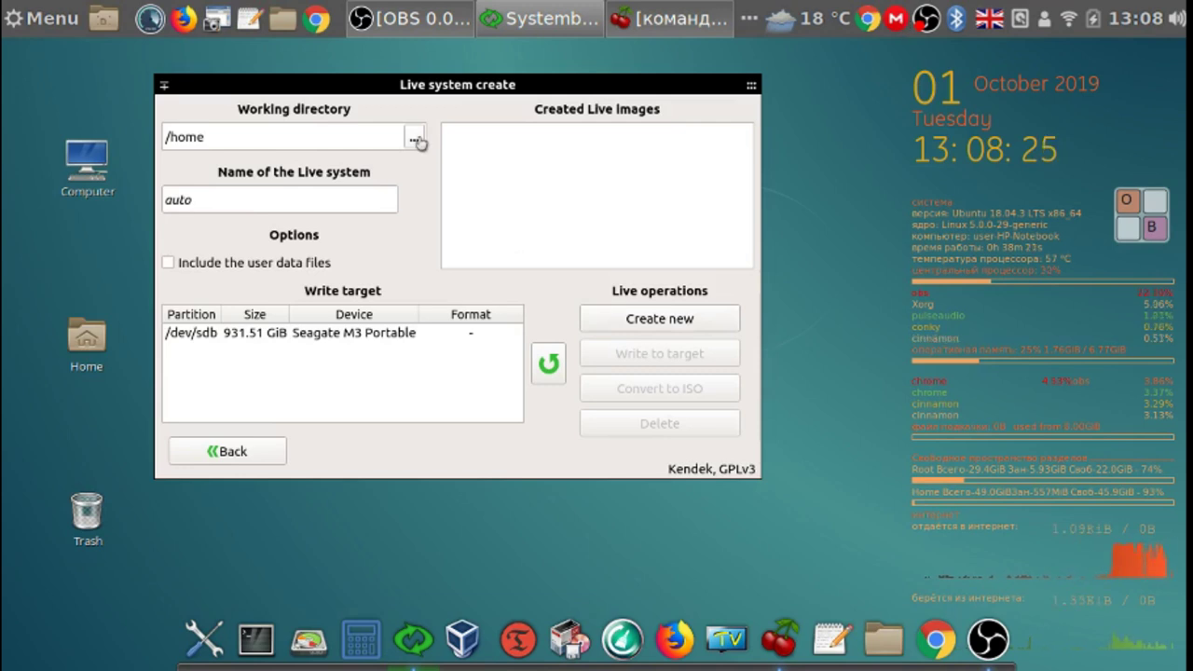
pyautogui.click(741, 94)
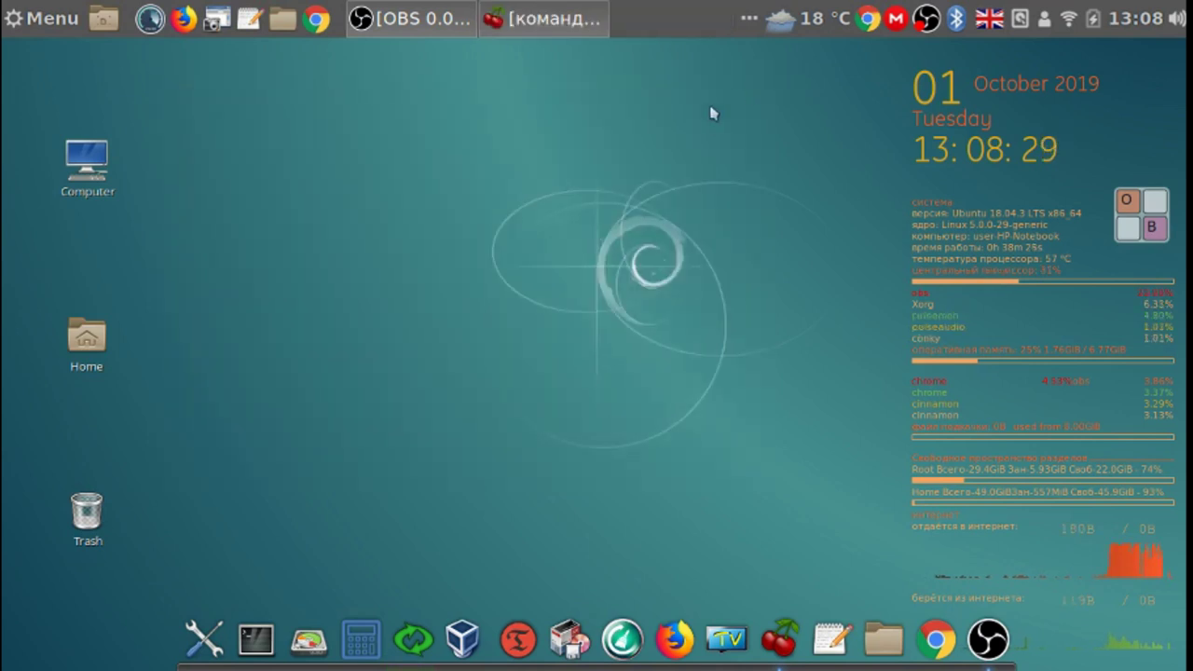
# Browse the Debian and Backgrounds image collections and set the desktop background to Endless Shapes
pyautogui.rightClick(376, 115)
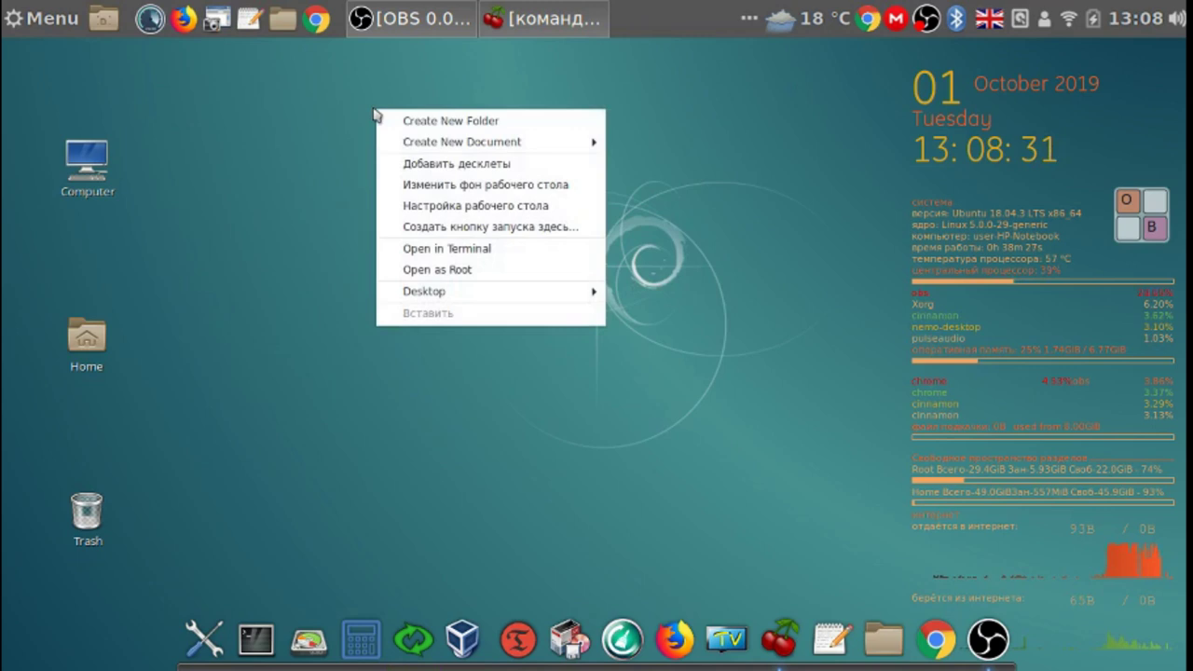
pyautogui.click(471, 185)
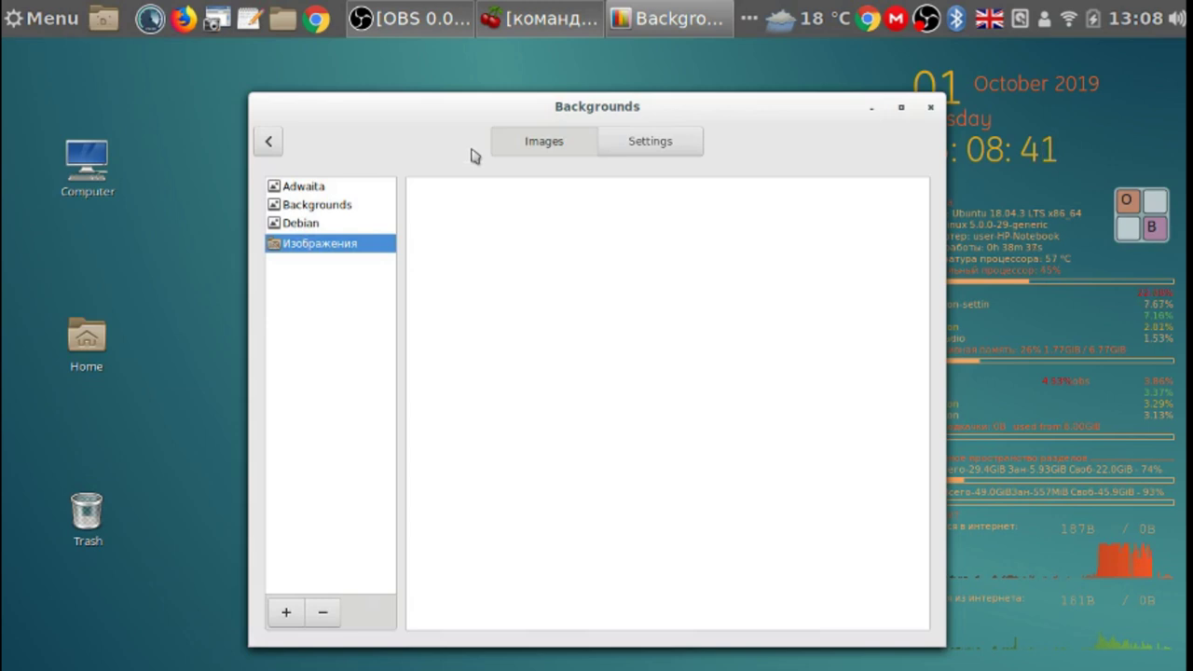
pyautogui.click(312, 210)
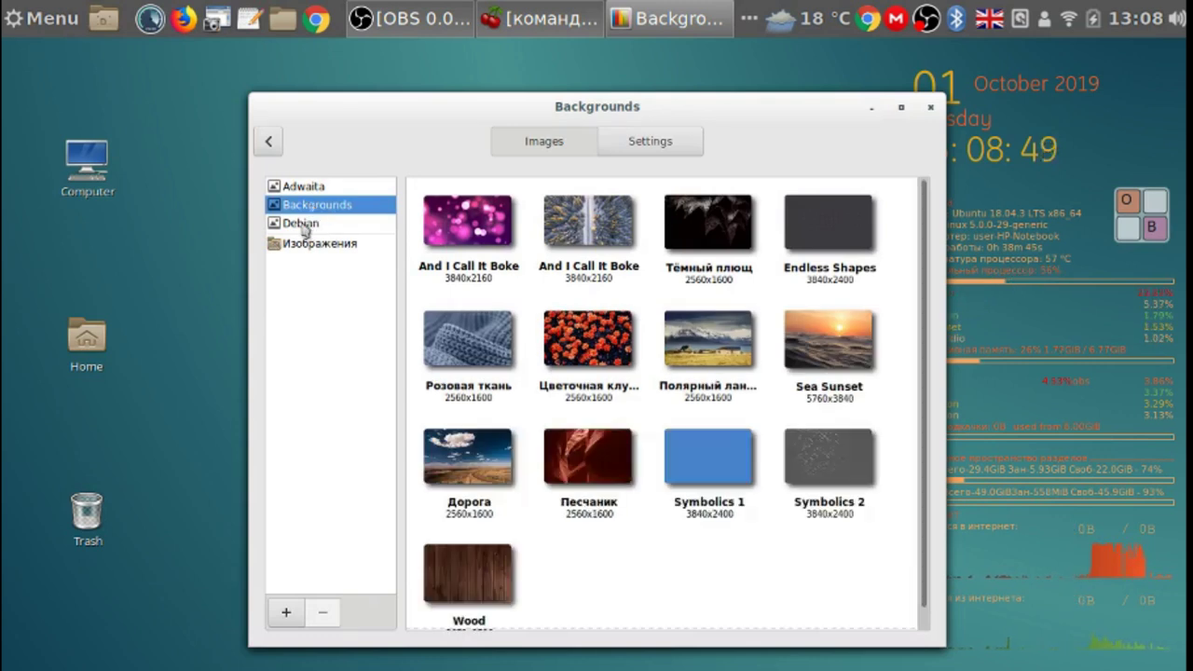
pyautogui.click(304, 229)
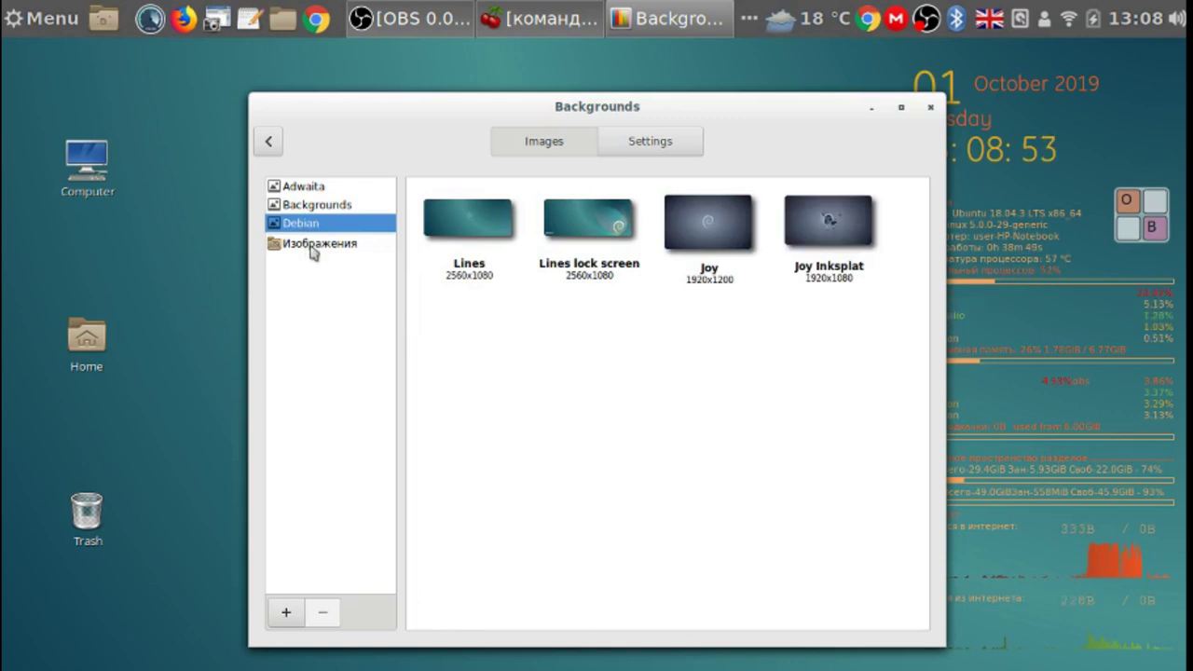
pyautogui.click(313, 249)
pyautogui.click(308, 205)
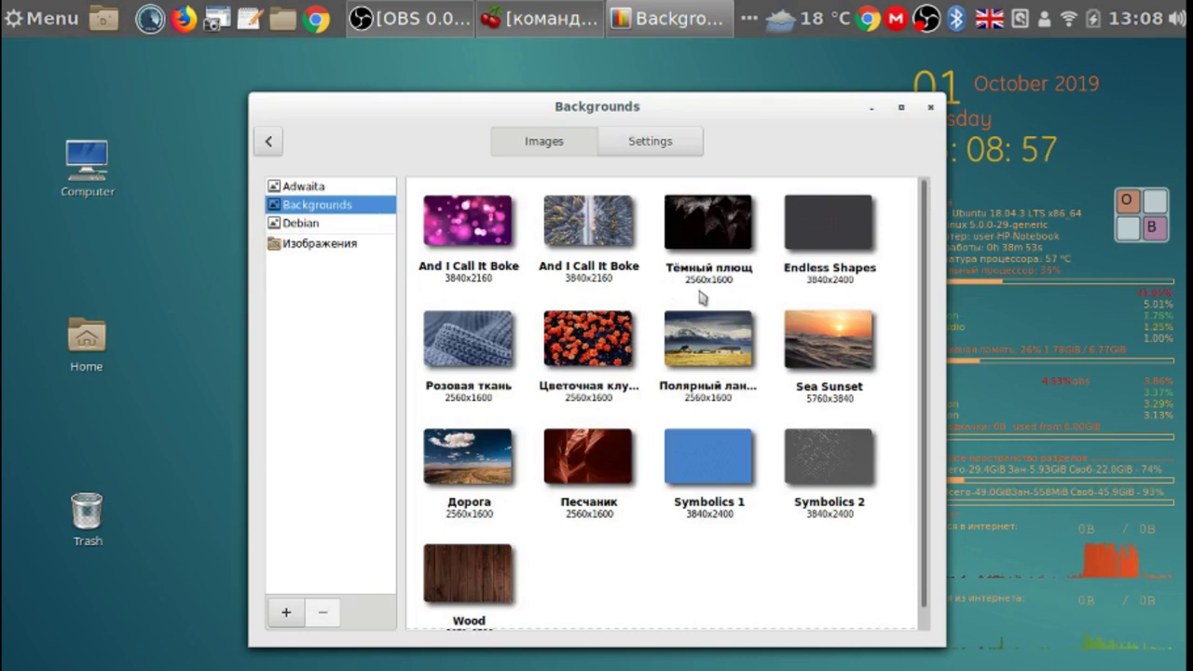
pyautogui.click(839, 225)
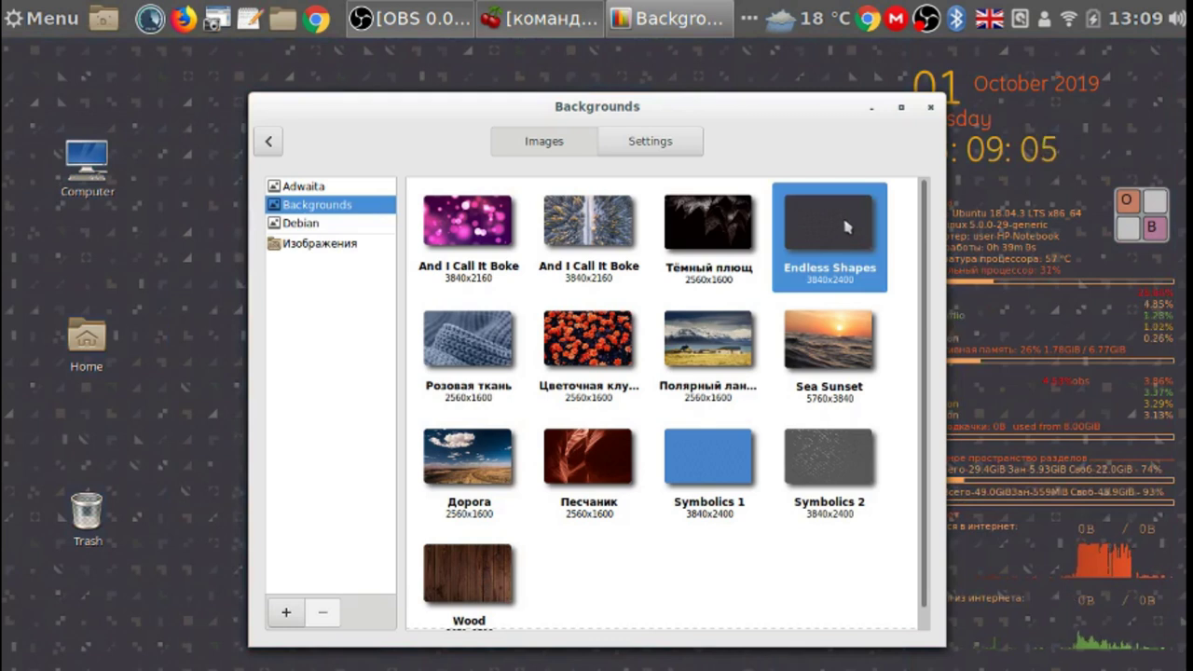
pyautogui.click(931, 107)
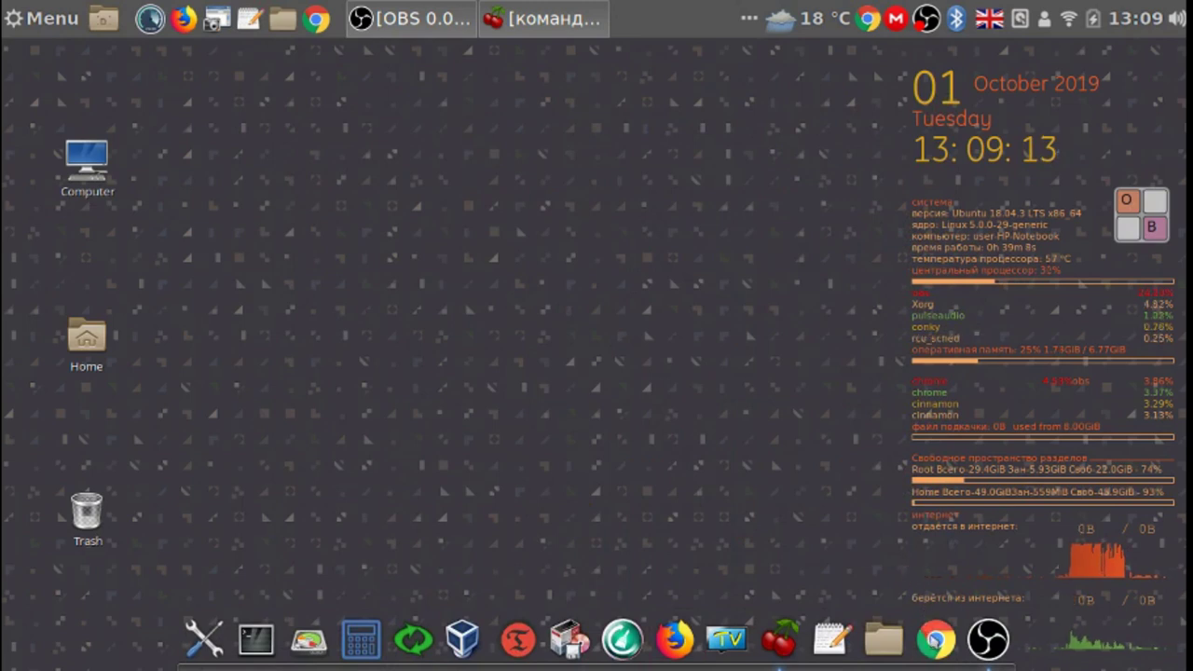
# Switch to Chrome, open the Компьютерные советы site and go to the folder Программы для Linux > Обои в архиве in its file storage
pyautogui.click(938, 641)
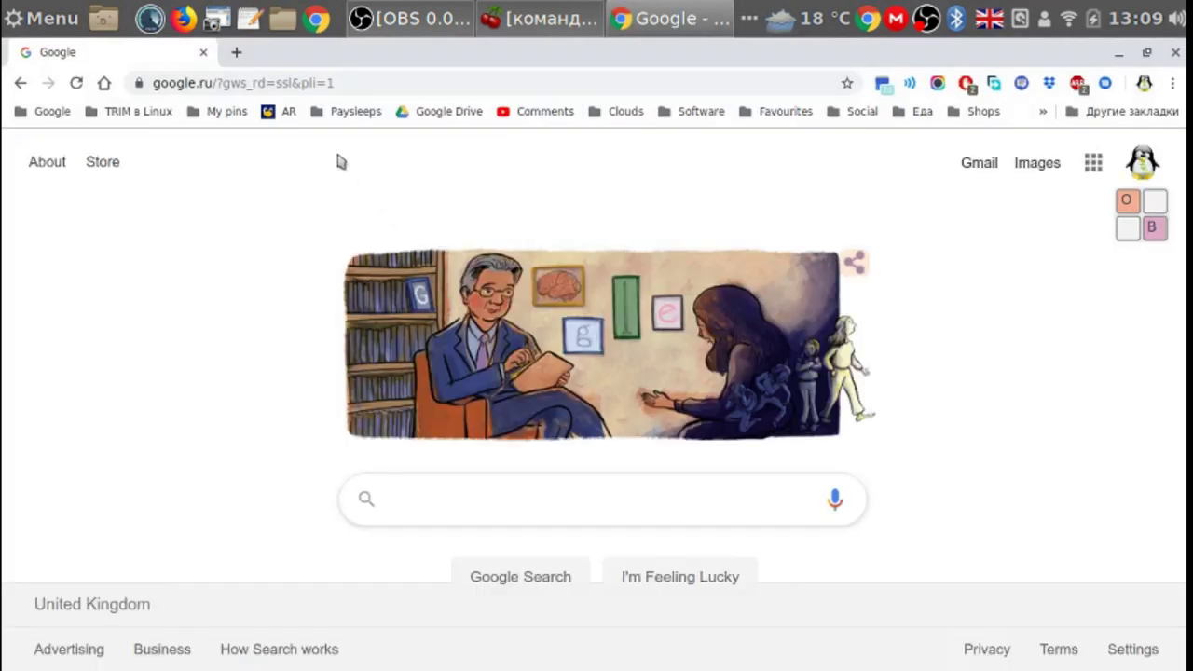
pyautogui.click(275, 114)
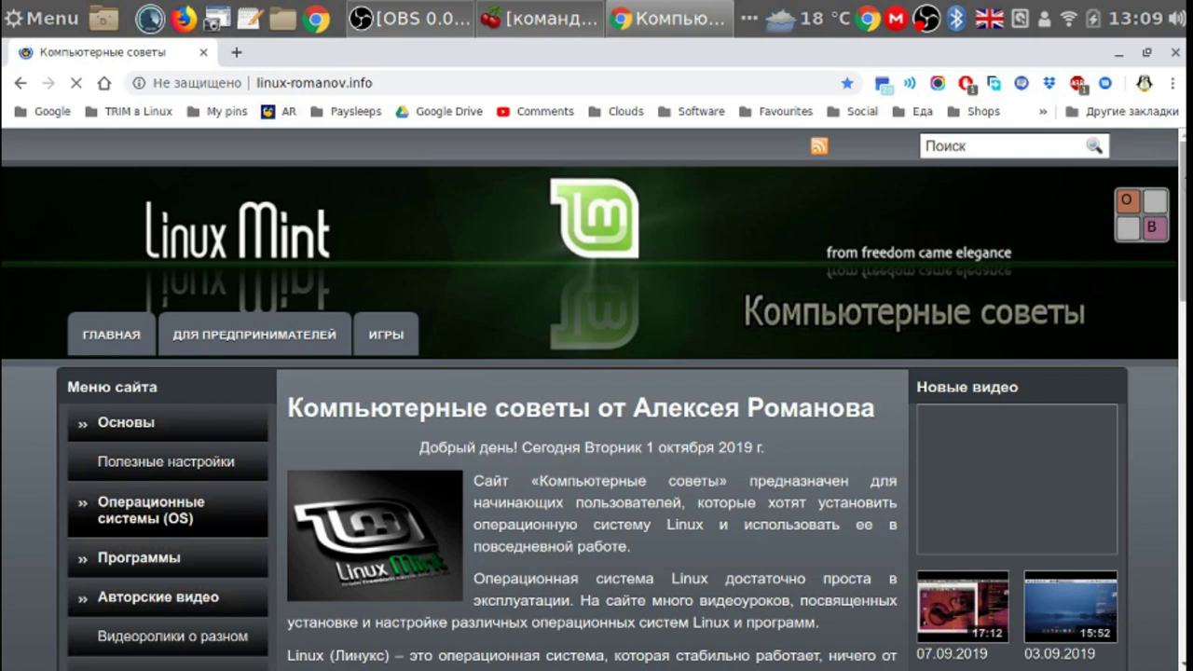
pyautogui.scroll(-4, 1180, 303)
pyautogui.scroll(-3, 1180, 303)
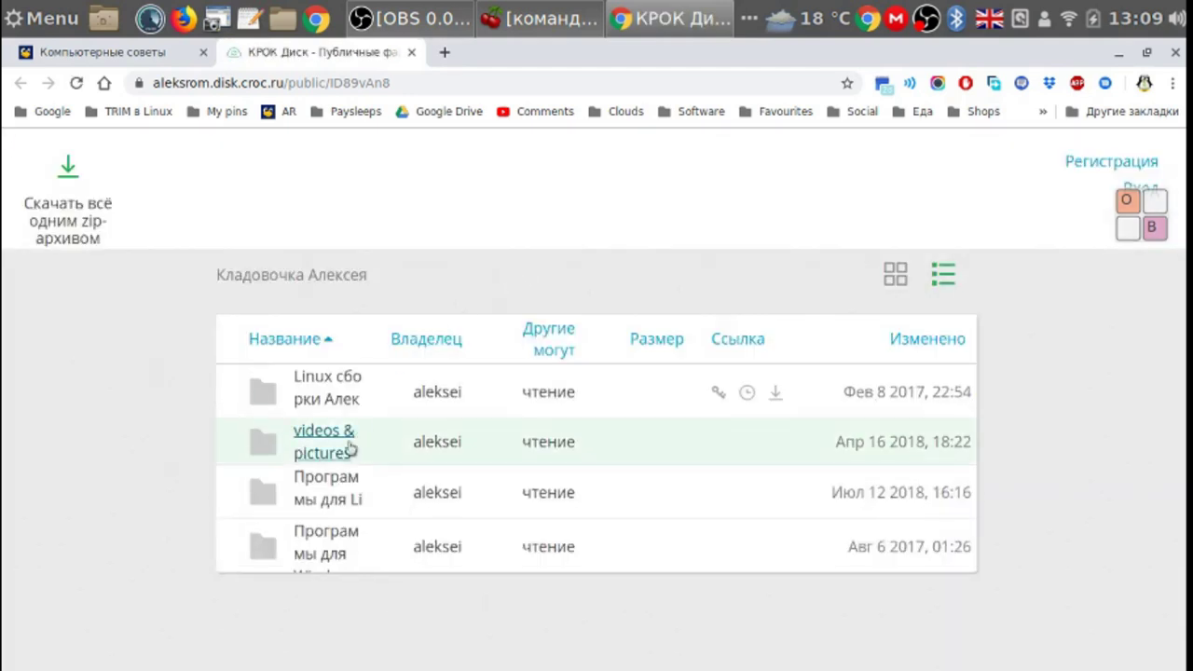
pyautogui.click(315, 499)
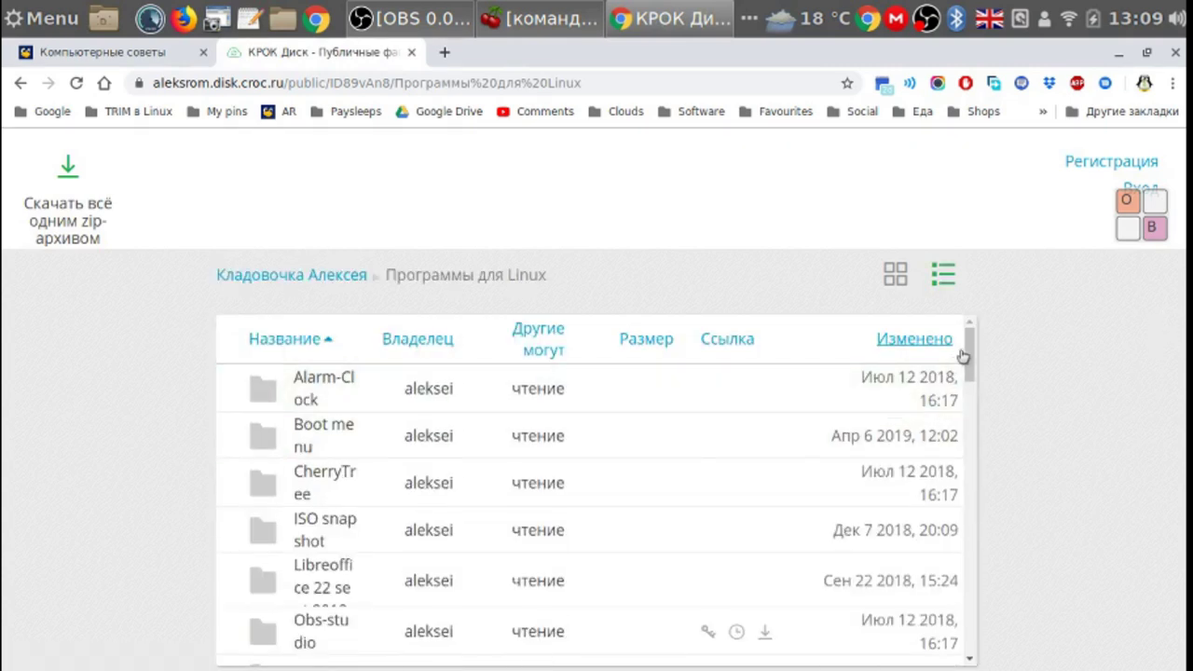
pyautogui.moveTo(969, 338); pyautogui.dragTo(969, 545)
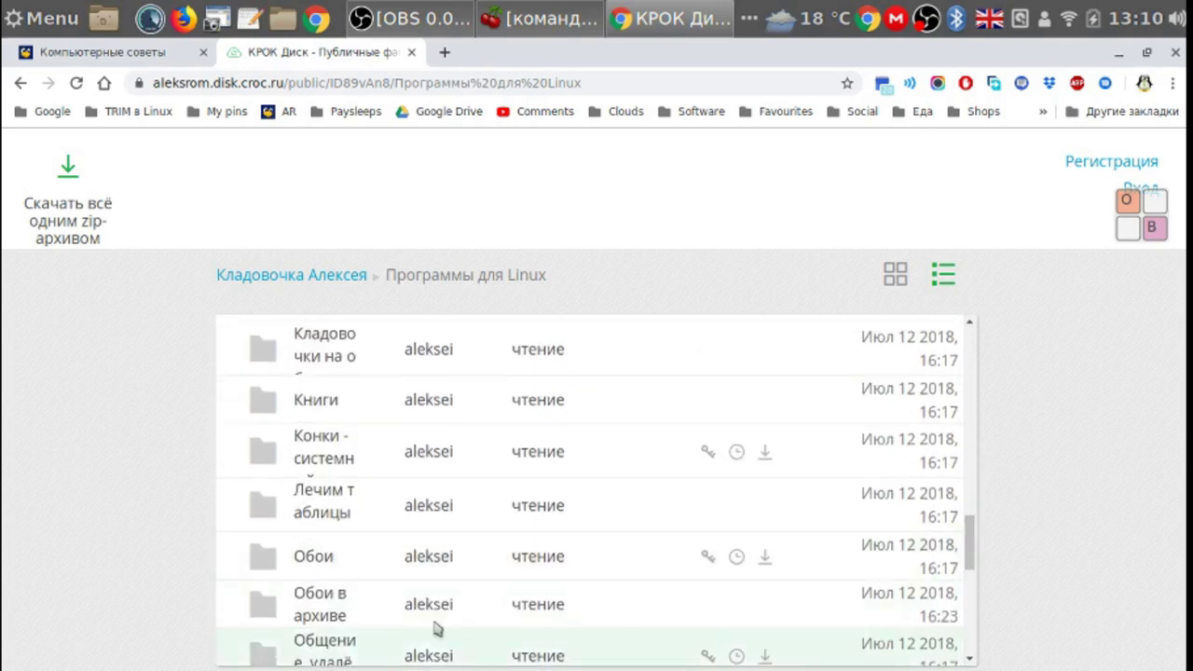
pyautogui.click(322, 604)
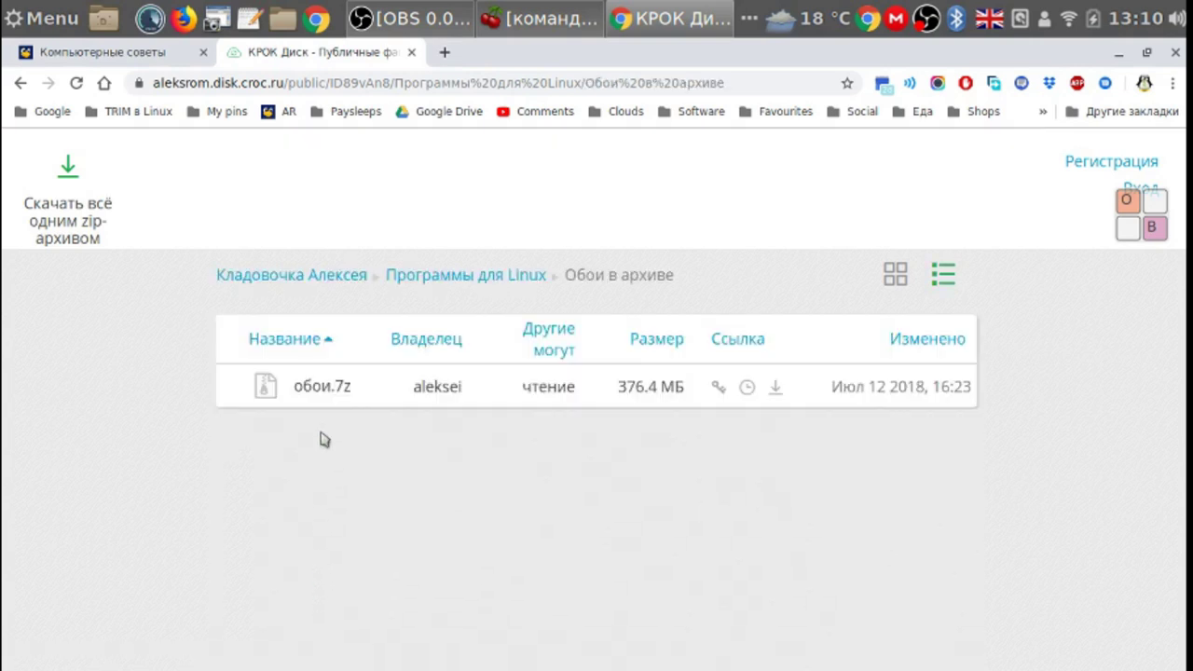
# Download the wallpaper archive обои.7z to the Изображения folder, check it in the downloads list, and minimize the browser
pyautogui.click(323, 391)
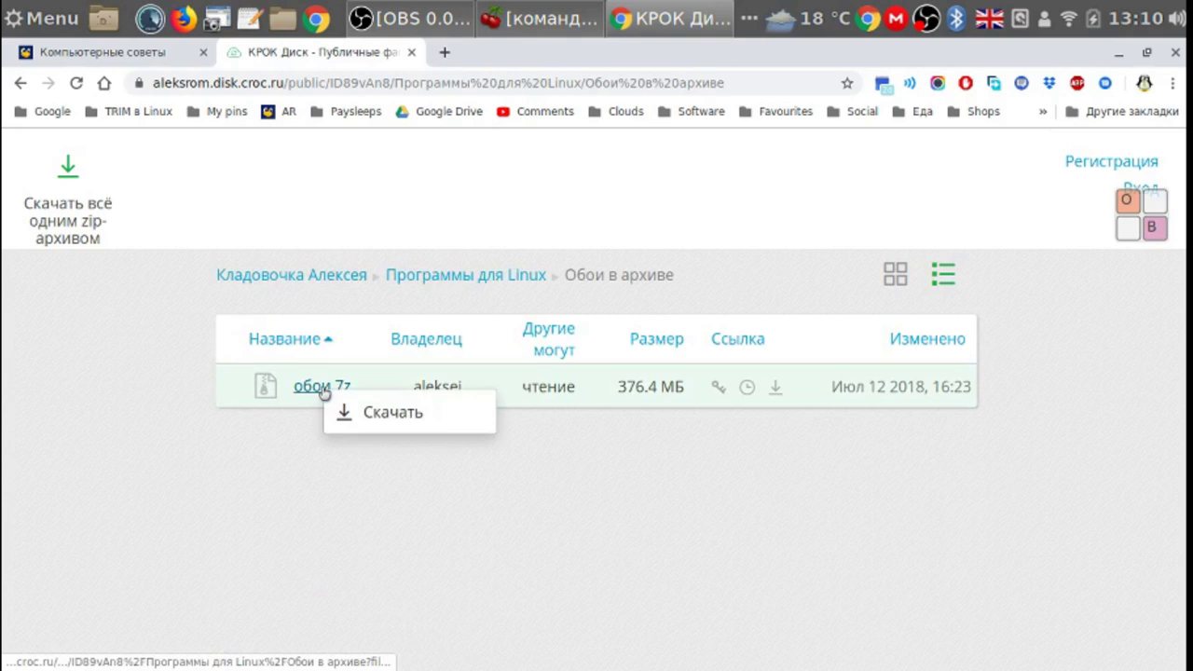
pyautogui.click(382, 415)
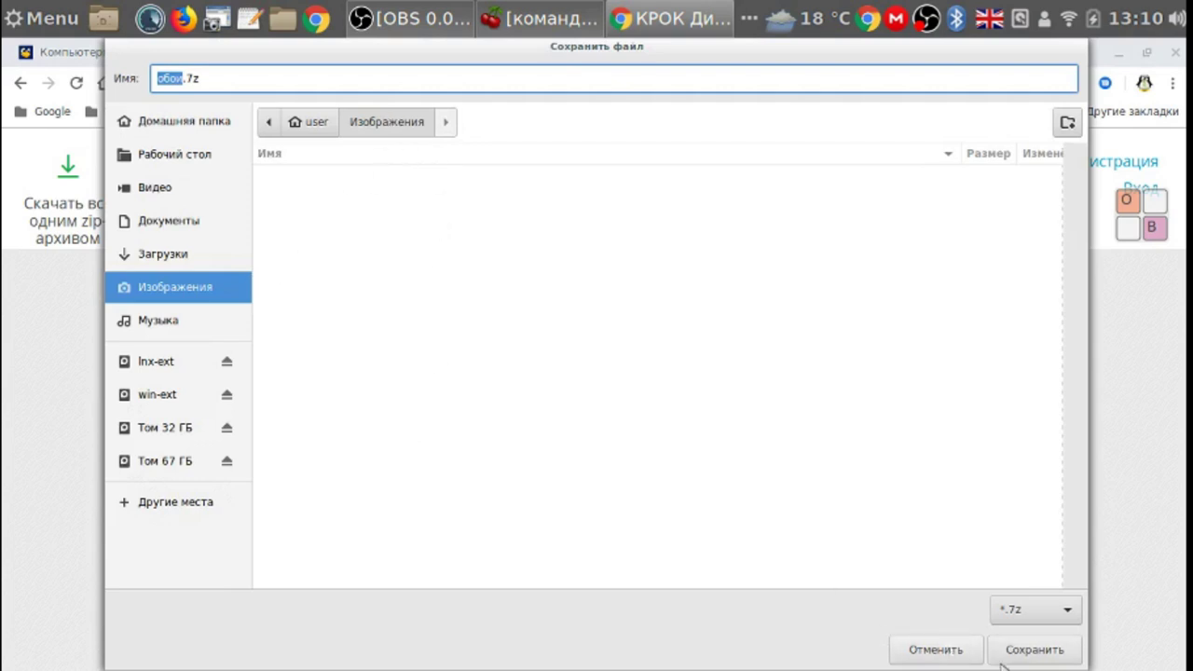
pyautogui.click(1044, 655)
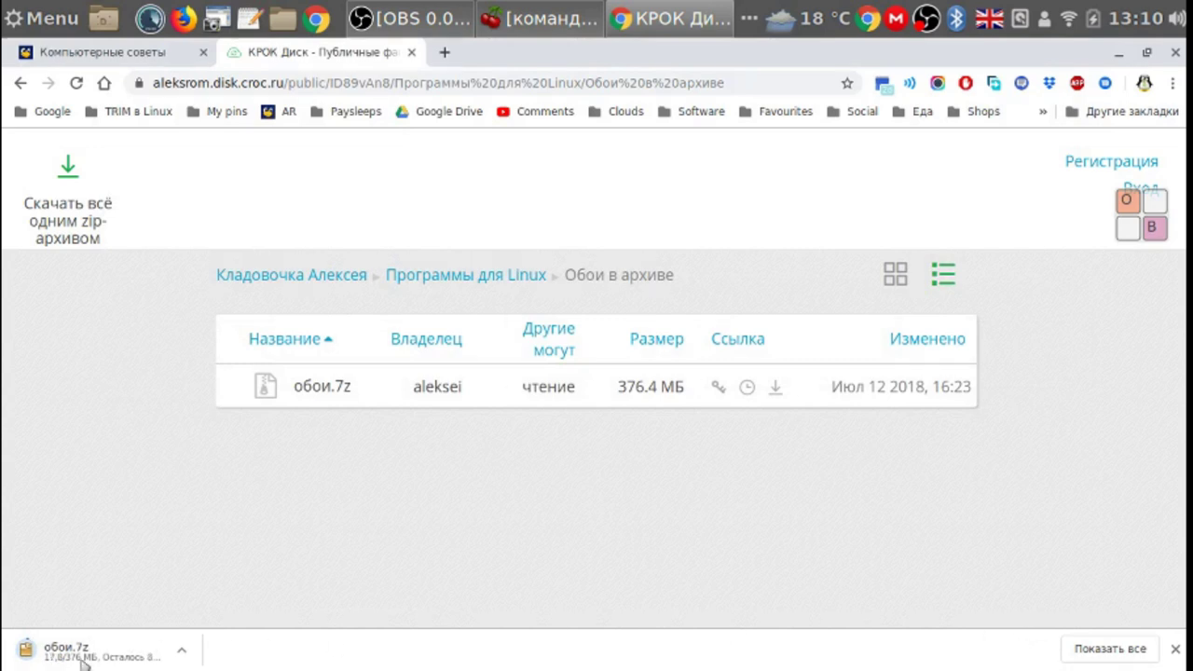
pyautogui.click(1109, 649)
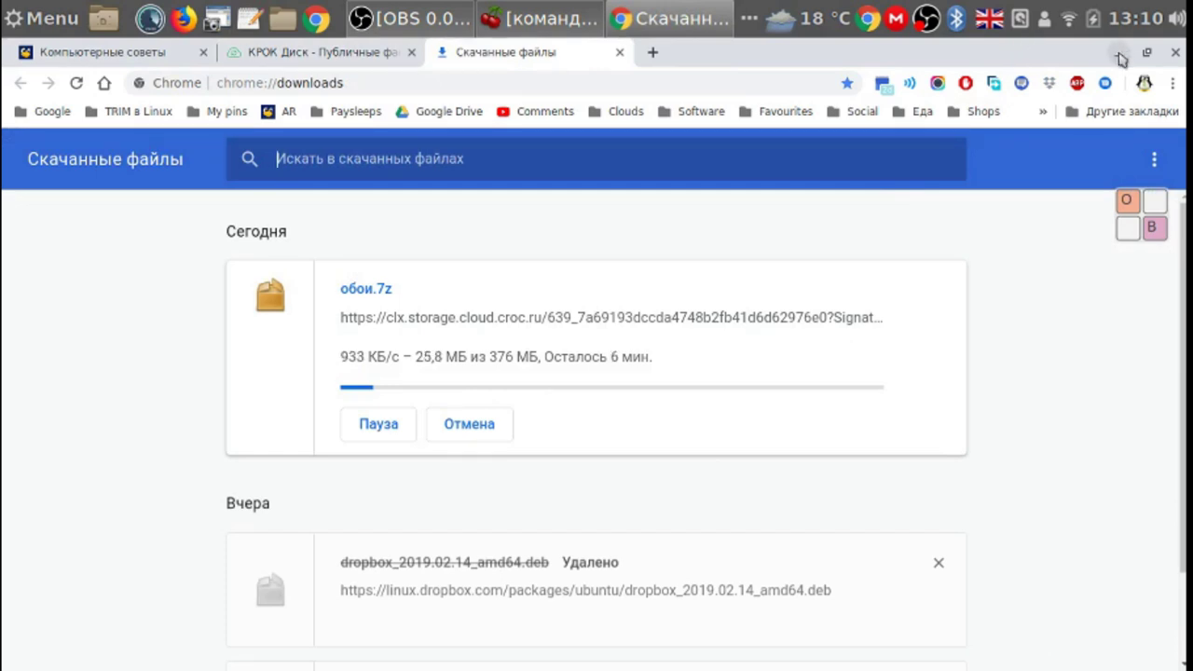
pyautogui.click(1119, 54)
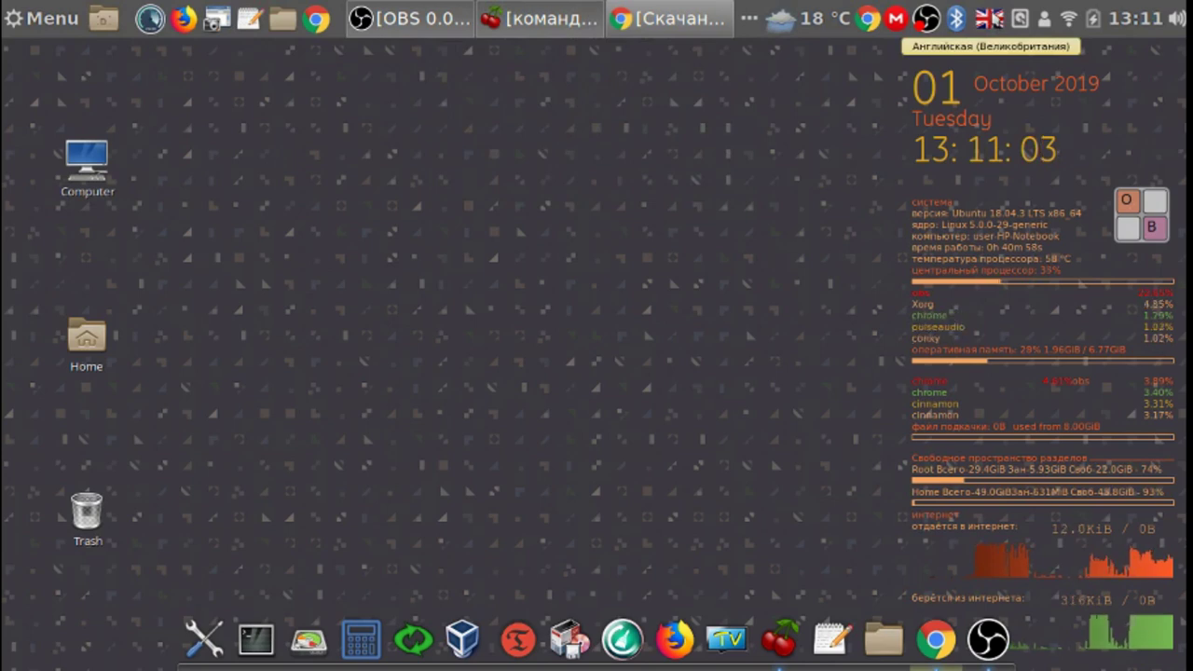
# Show the on-screen keyboard, view its shifted characters, and hide the keyboard again
pyautogui.click(1143, 216)
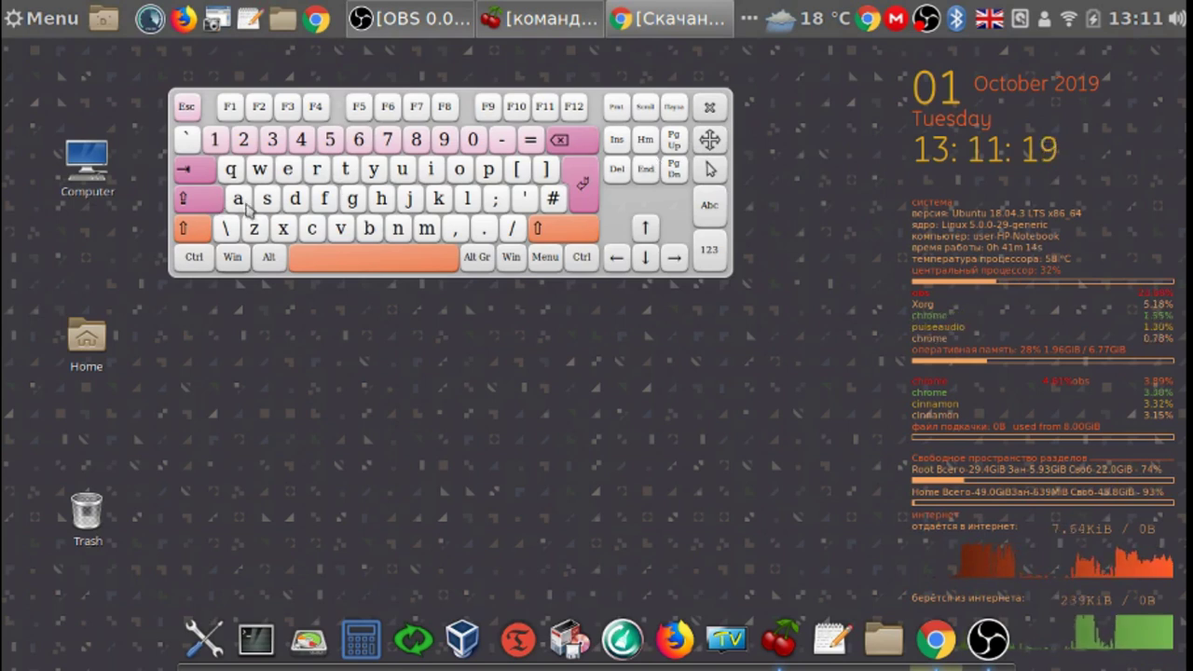
pyautogui.click(193, 231)
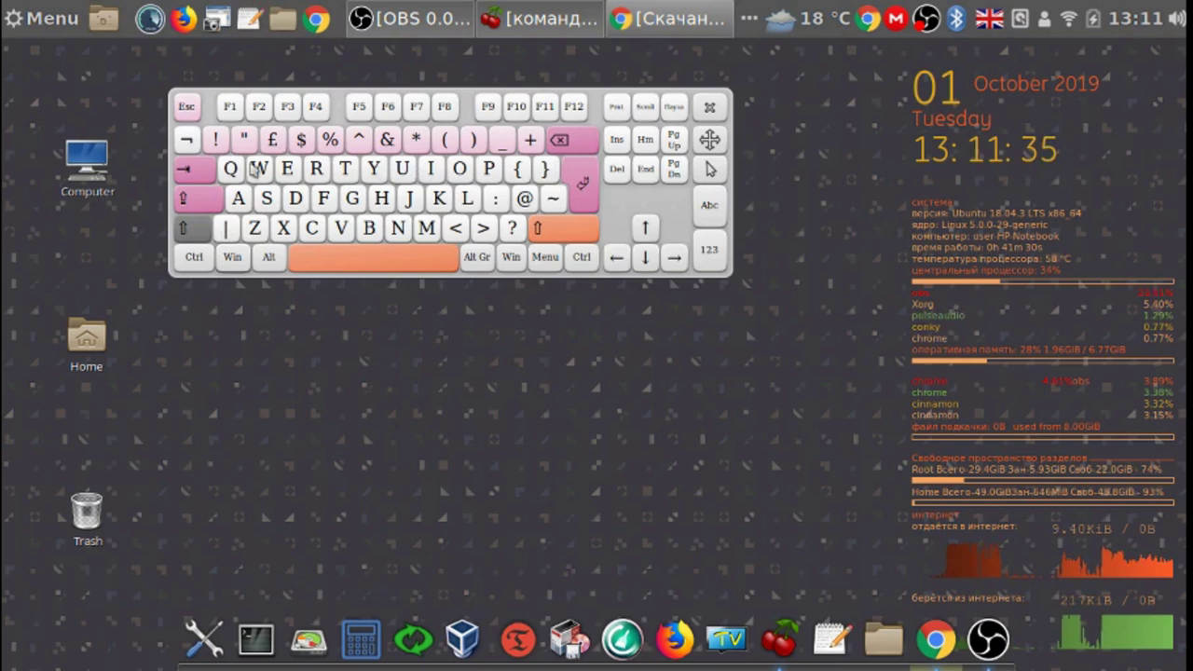
pyautogui.click(194, 231)
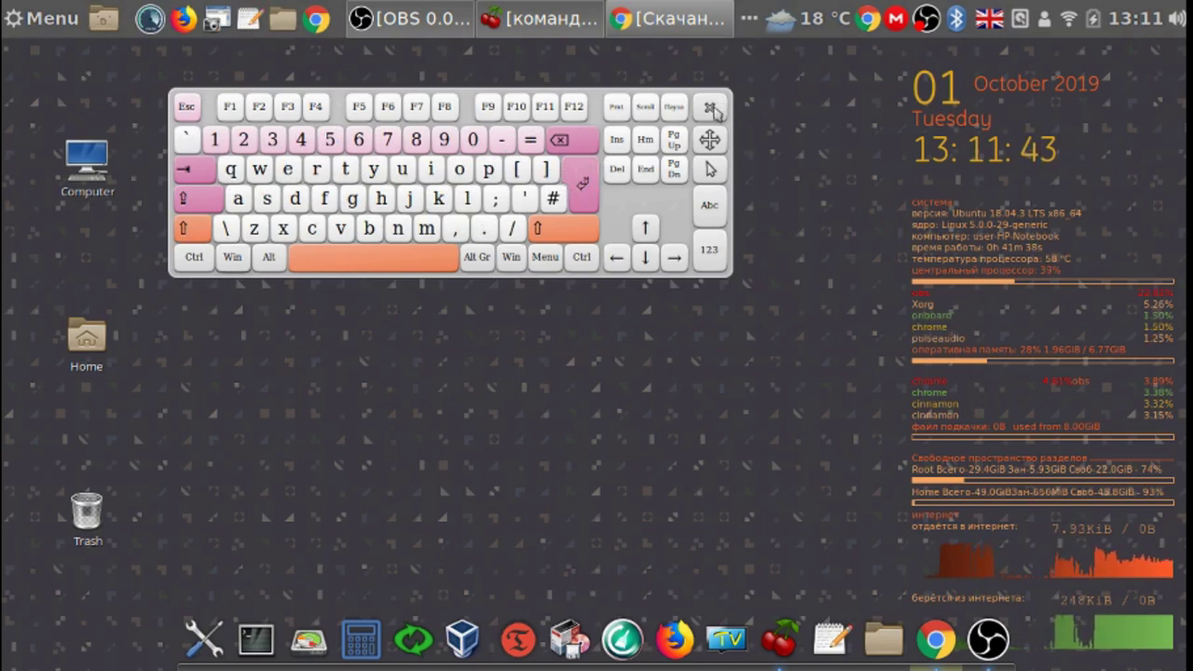
pyautogui.click(711, 110)
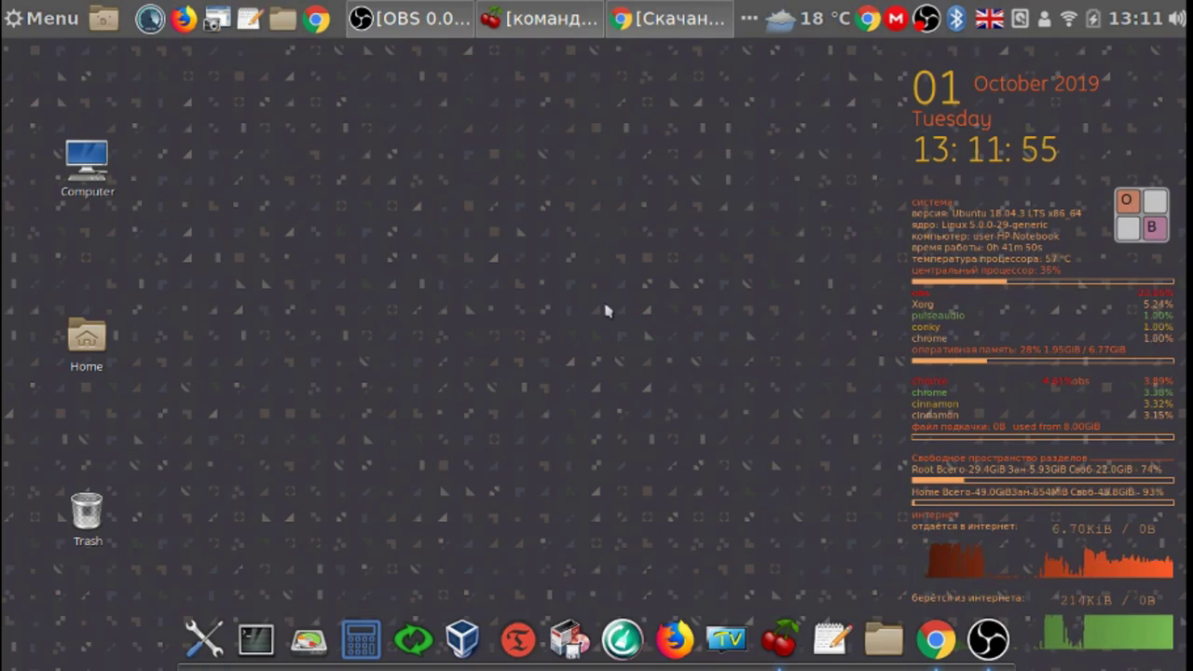
# Bring back the browser's downloads list to check the progress of обои.7z
pyautogui.click(694, 23)
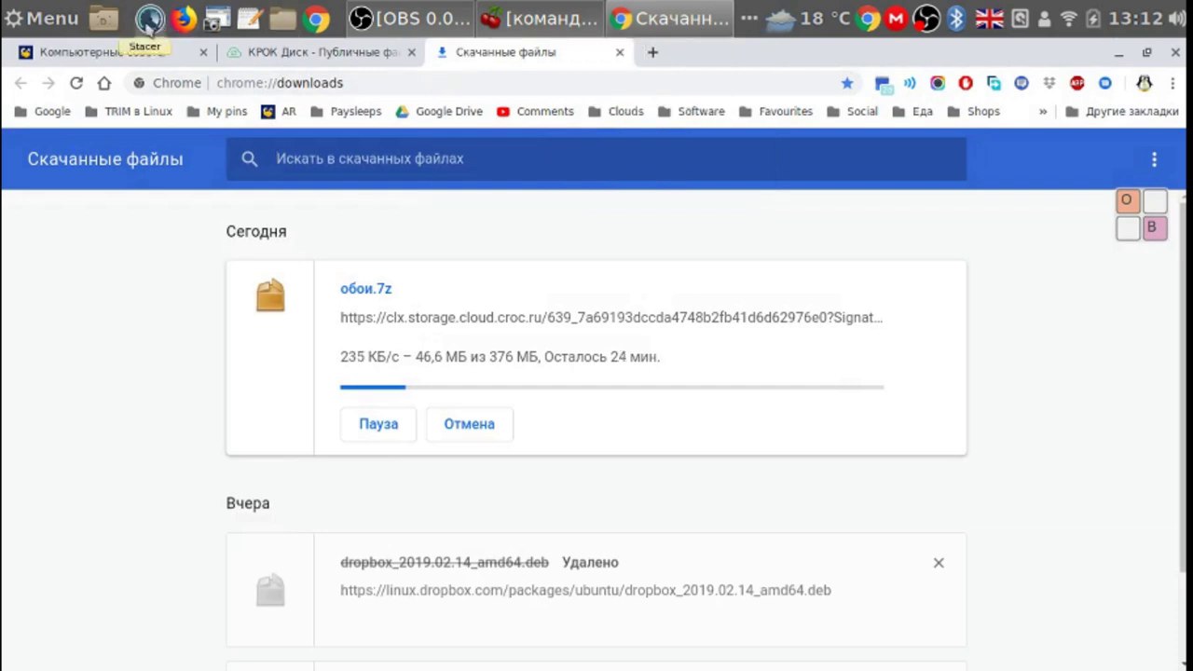
# Launch Stacer and scan for junk files in all System Cleaner categories
pyautogui.click(149, 20)
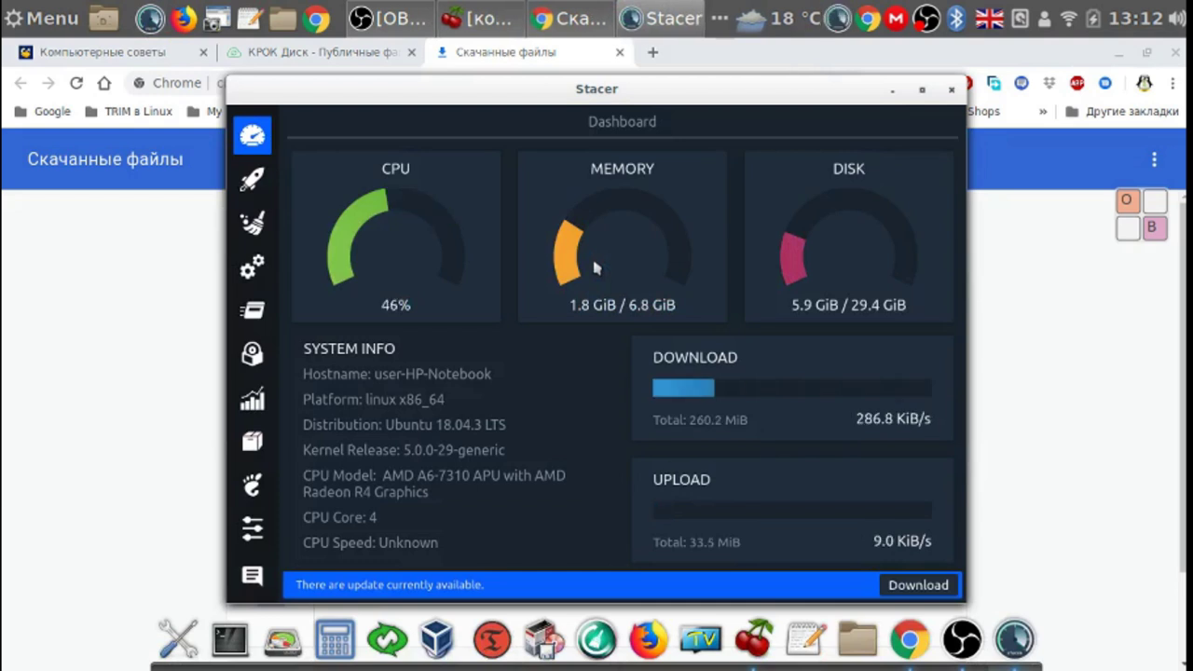
pyautogui.click(262, 229)
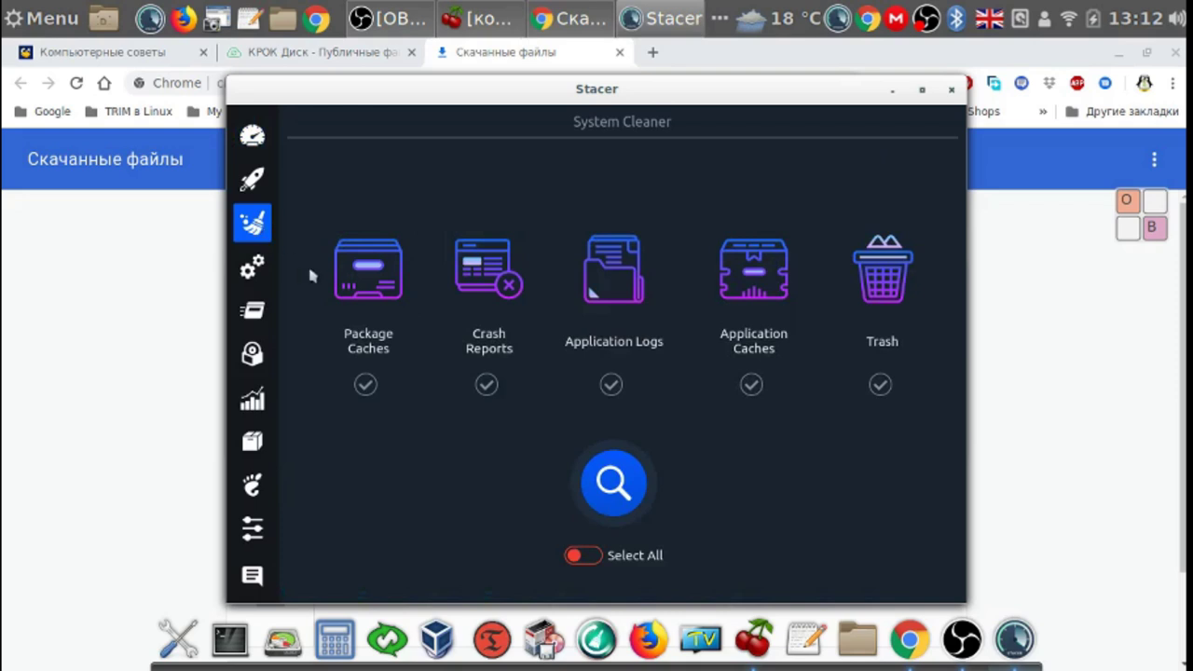
pyautogui.click(587, 565)
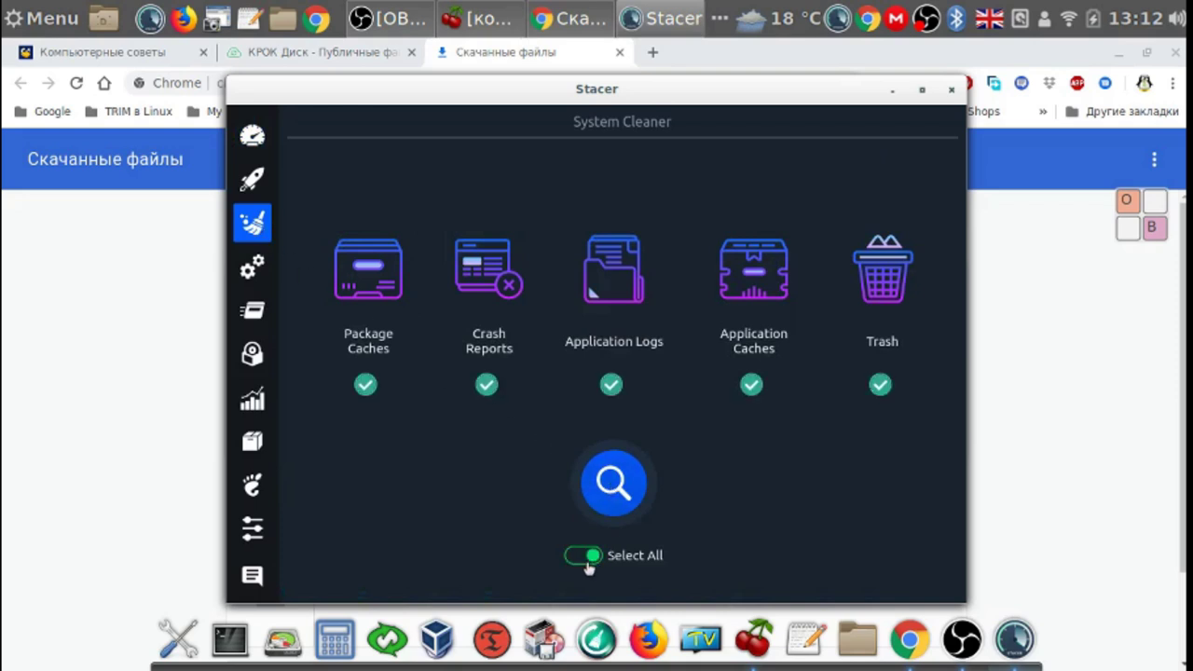
pyautogui.click(619, 494)
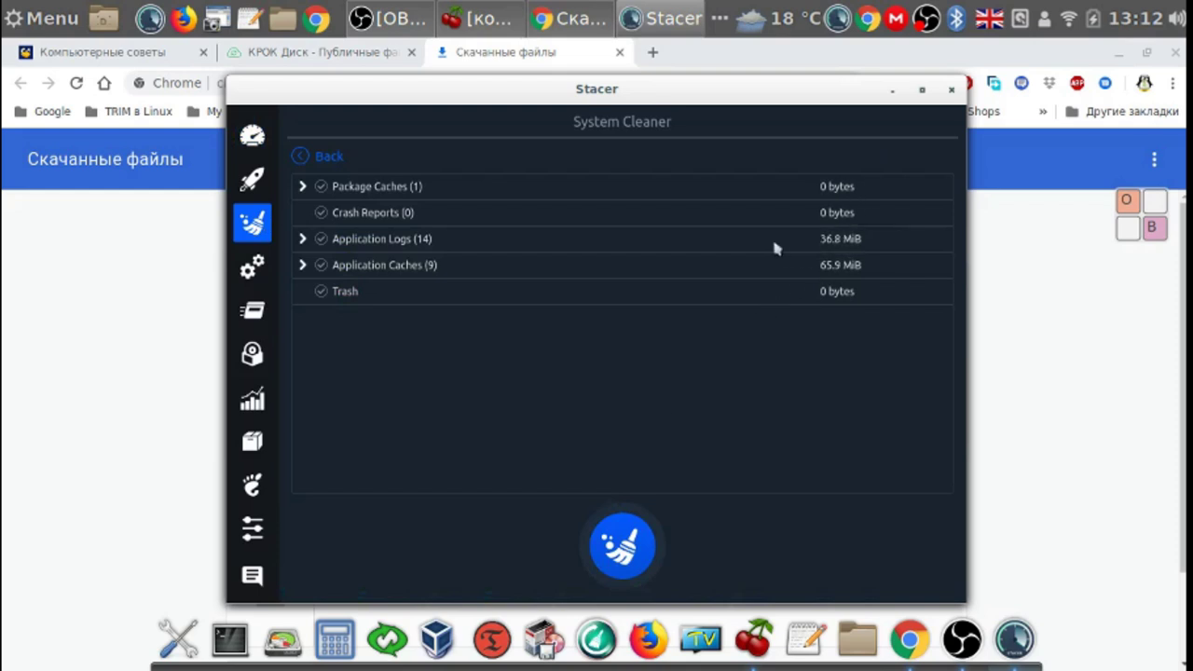
# Clean the Application Logs and Application Caches, authenticating with the account password through the on-screen keyboard, and hide the keyboard
pyautogui.click(323, 240)
pyautogui.click(322, 266)
pyautogui.click(622, 548)
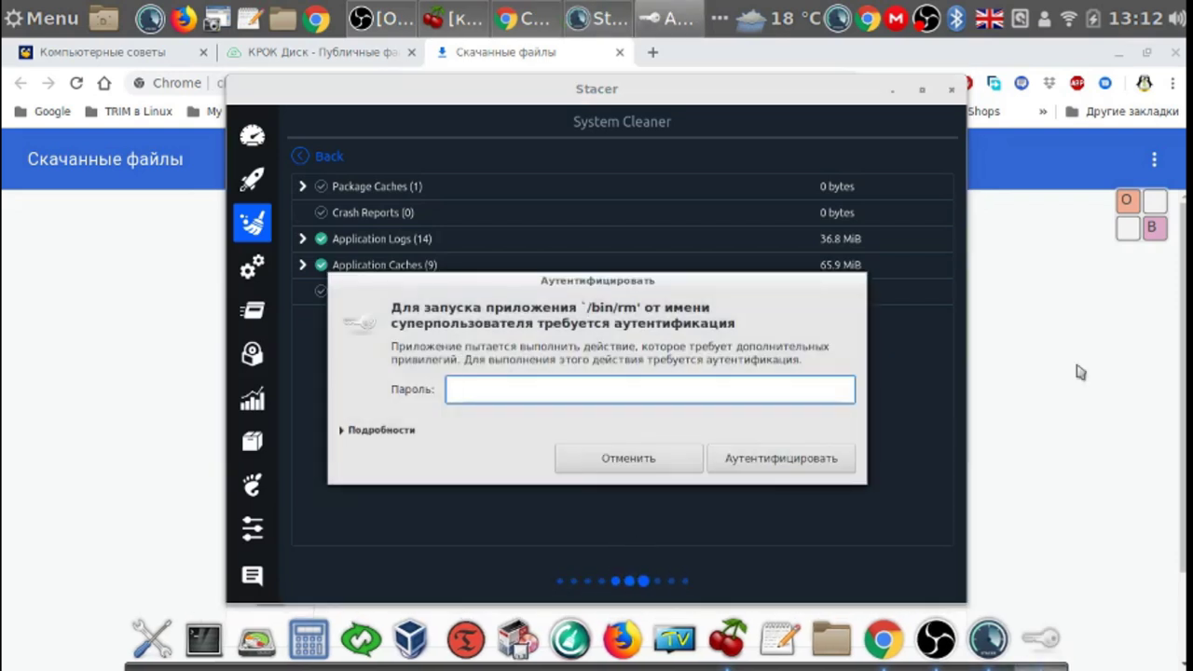
pyautogui.click(1139, 227)
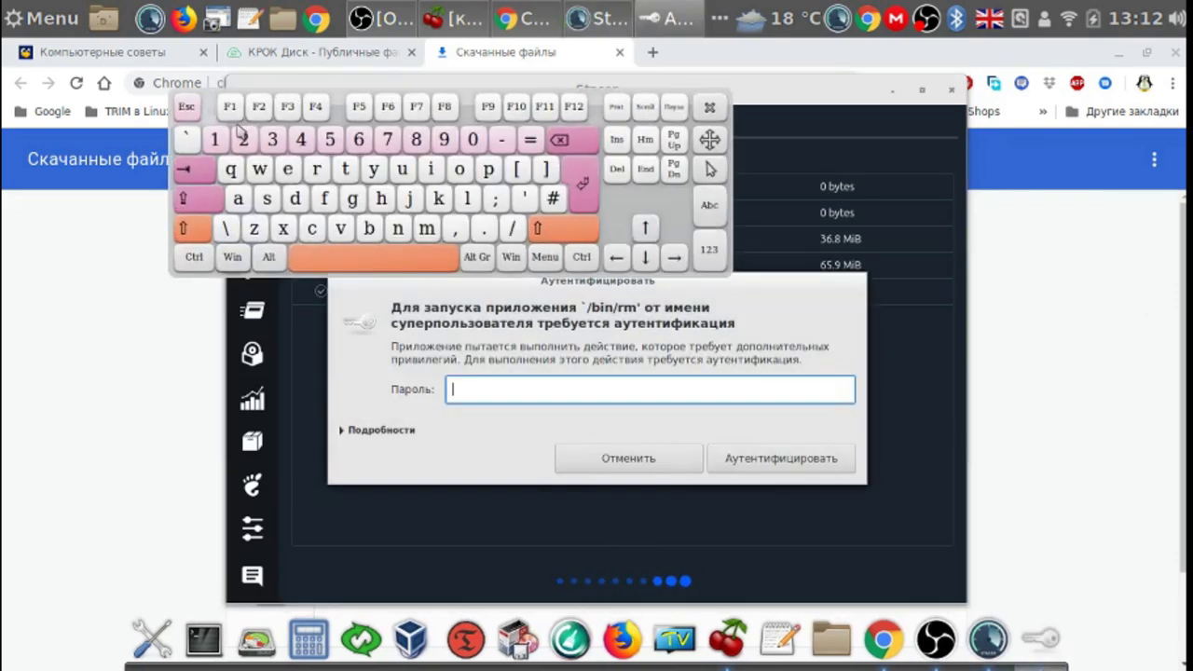
pyautogui.click(220, 139)
pyautogui.click(807, 469)
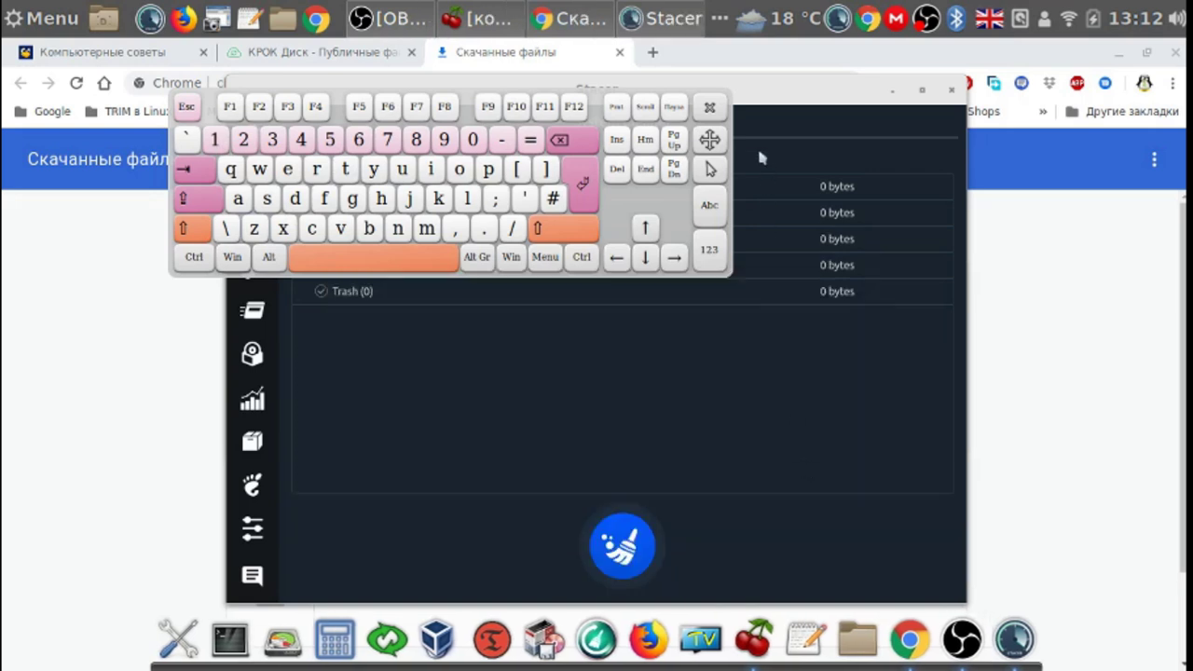
pyautogui.click(710, 108)
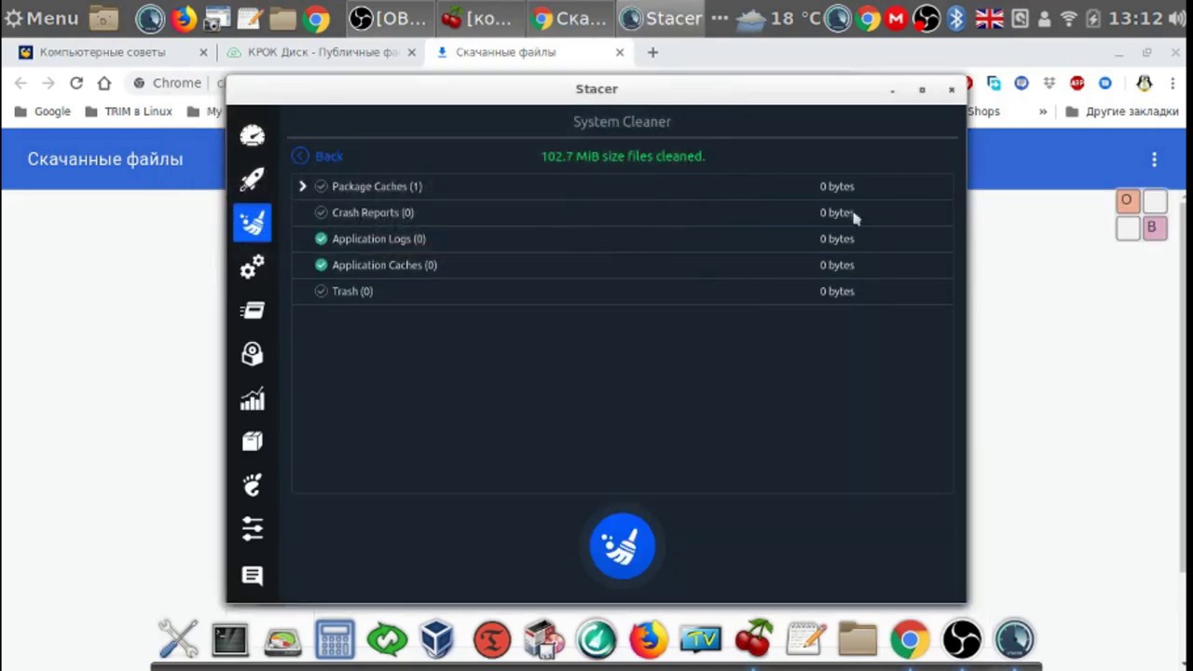
# Check the system dashboard, close Stacer, and minimize the browser with the downloads list
pyautogui.click(252, 135)
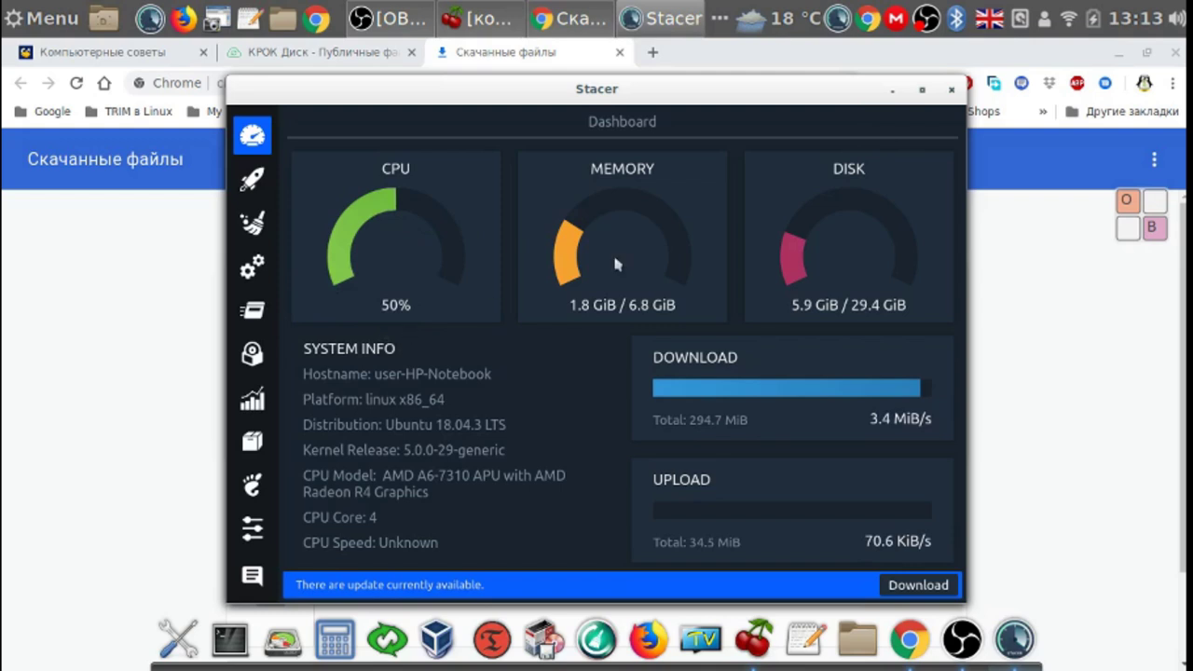
pyautogui.click(953, 91)
pyautogui.click(690, 336)
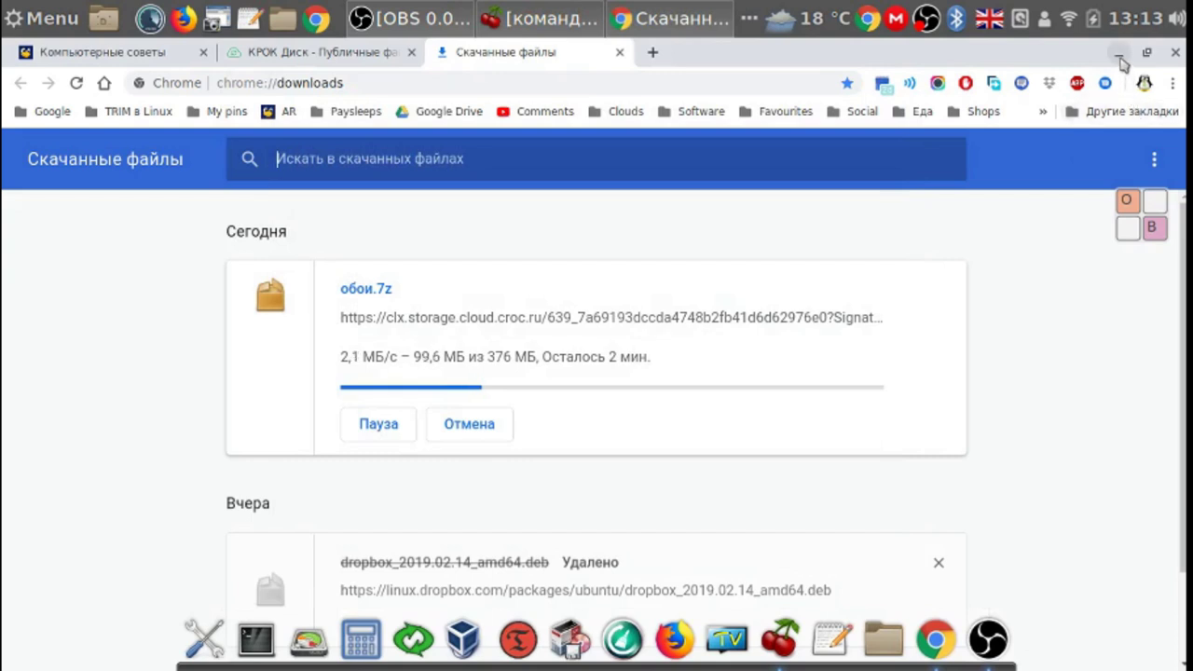
pyautogui.click(1119, 52)
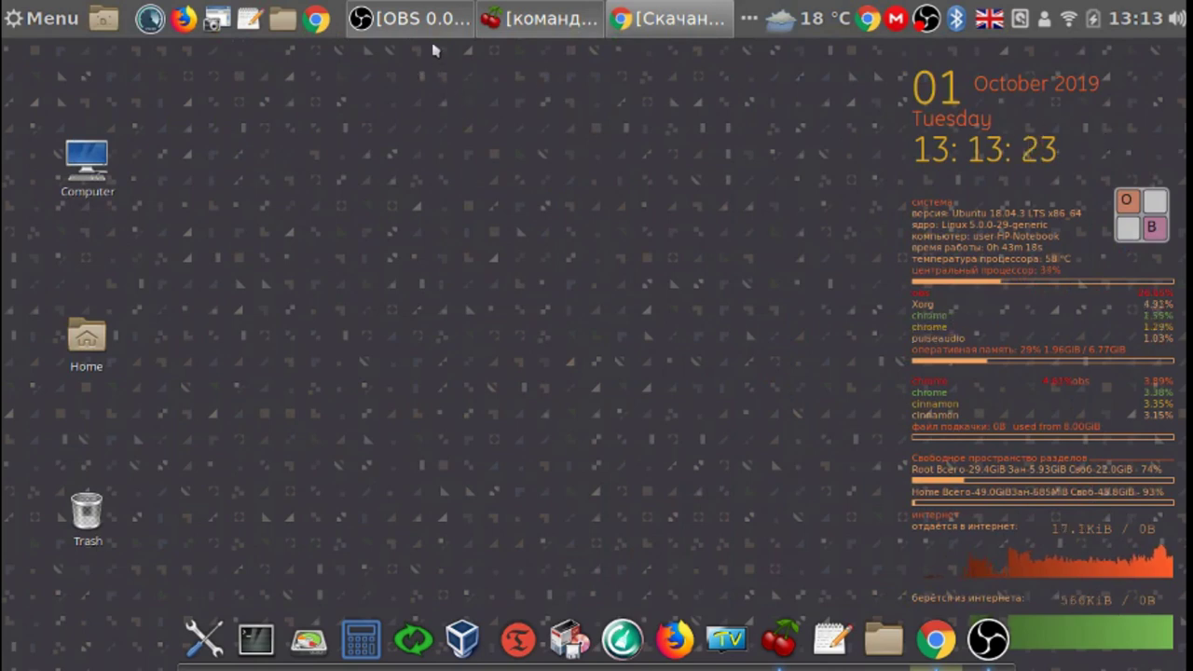
# Switch to OBS, review the Аудио and Вывод pages of its settings, and close the settings
pyautogui.moveTo(430, 35)
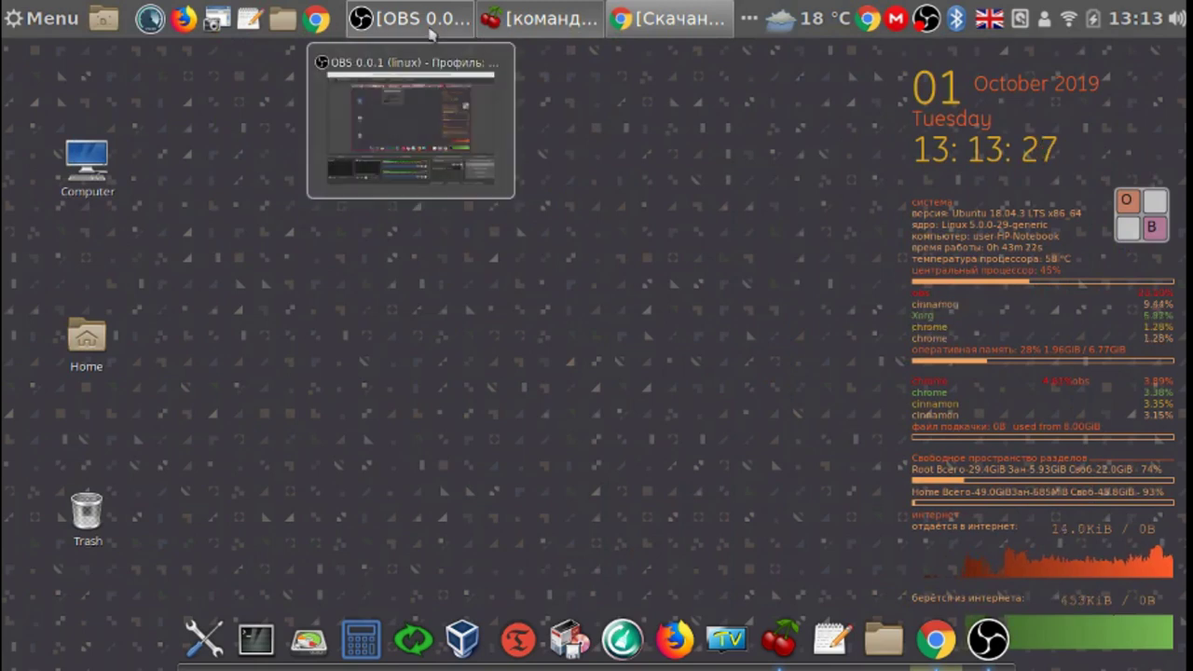
pyautogui.click(429, 29)
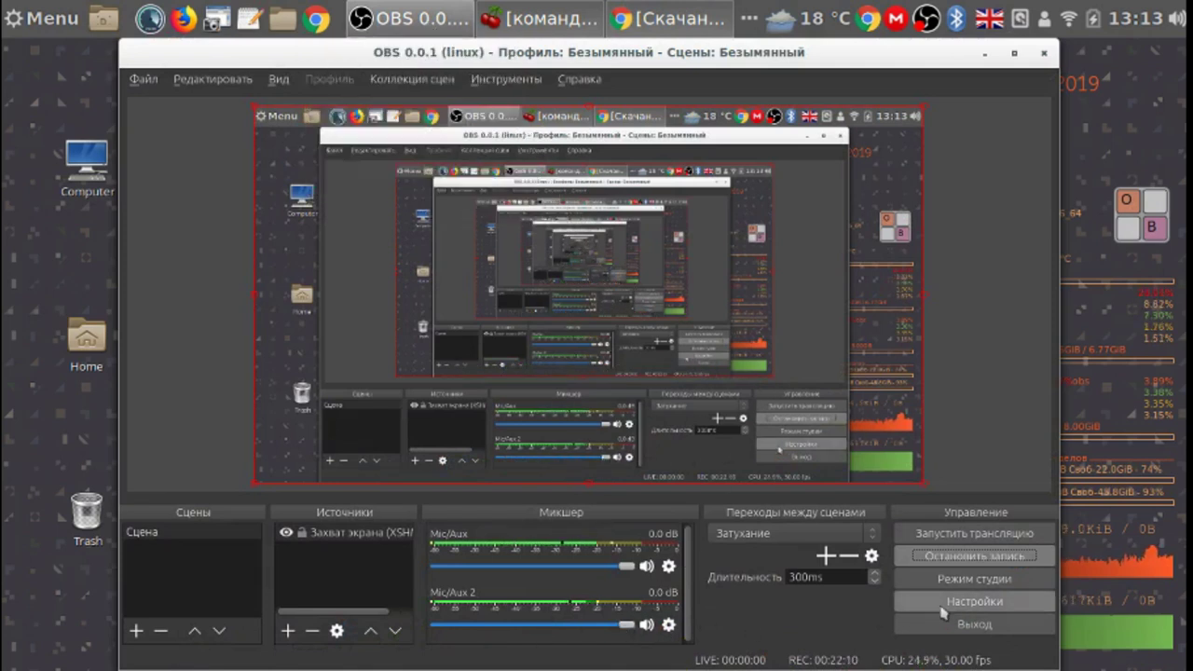
pyautogui.click(996, 604)
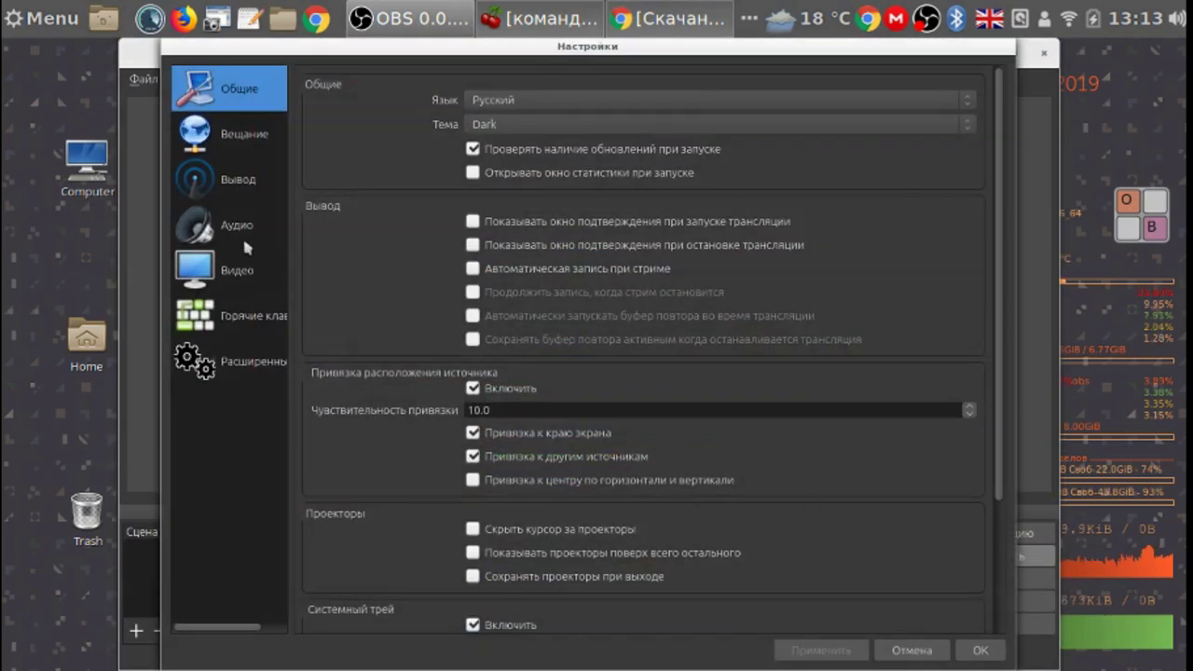
pyautogui.click(237, 233)
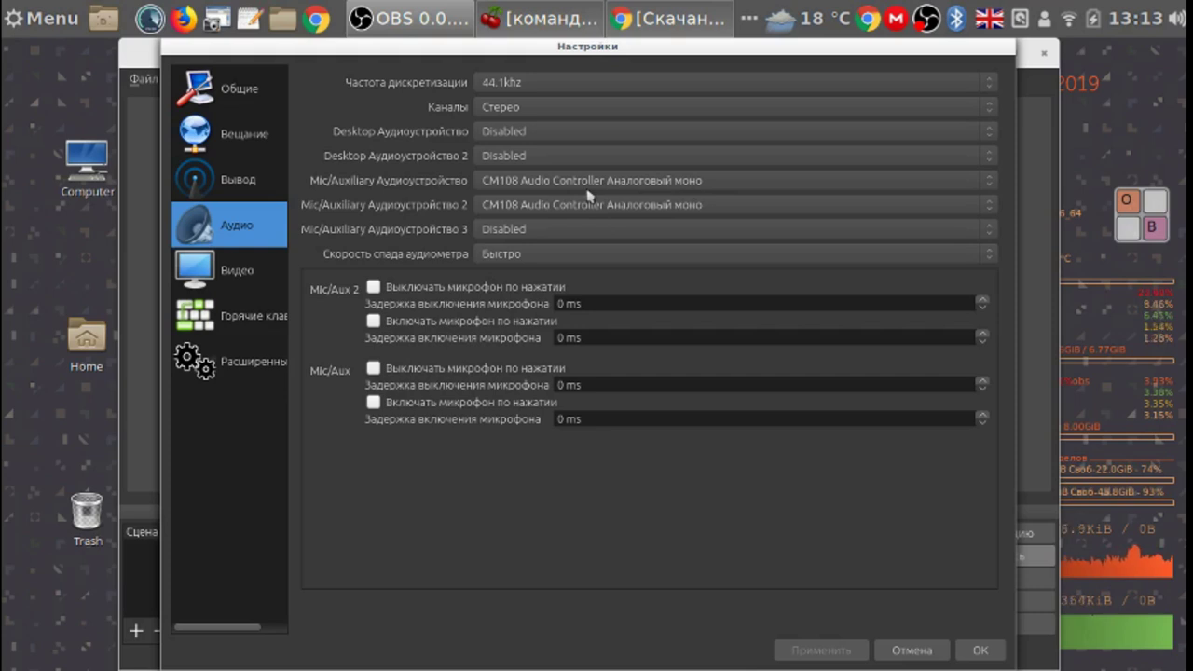
pyautogui.click(235, 193)
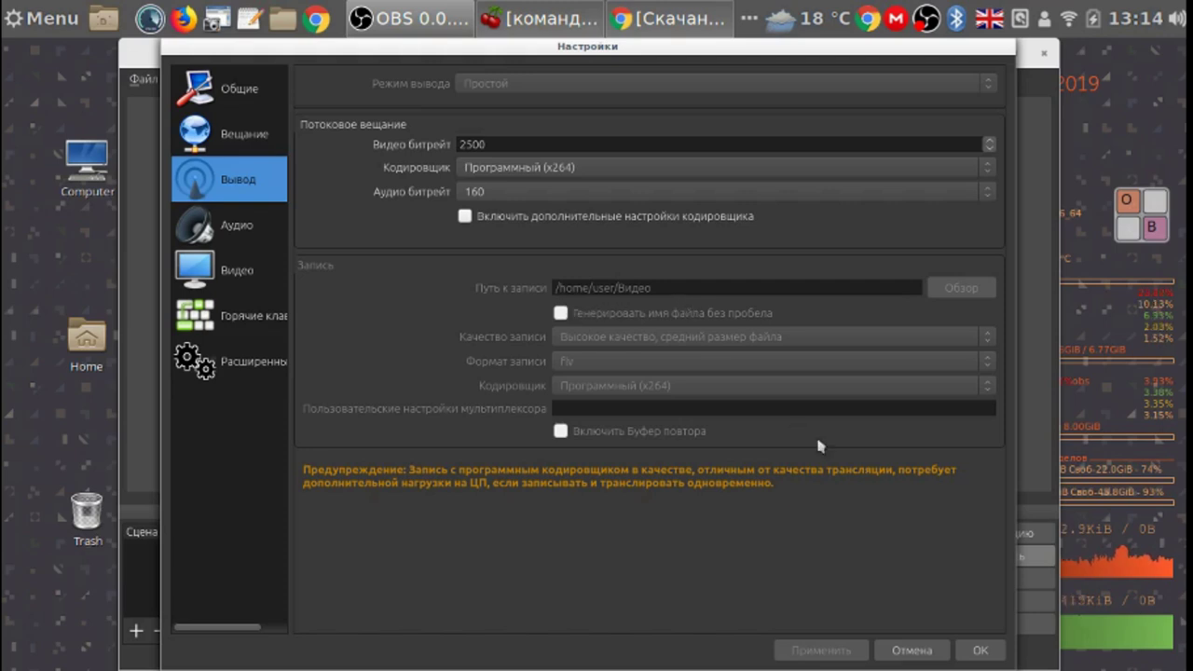
pyautogui.click(980, 651)
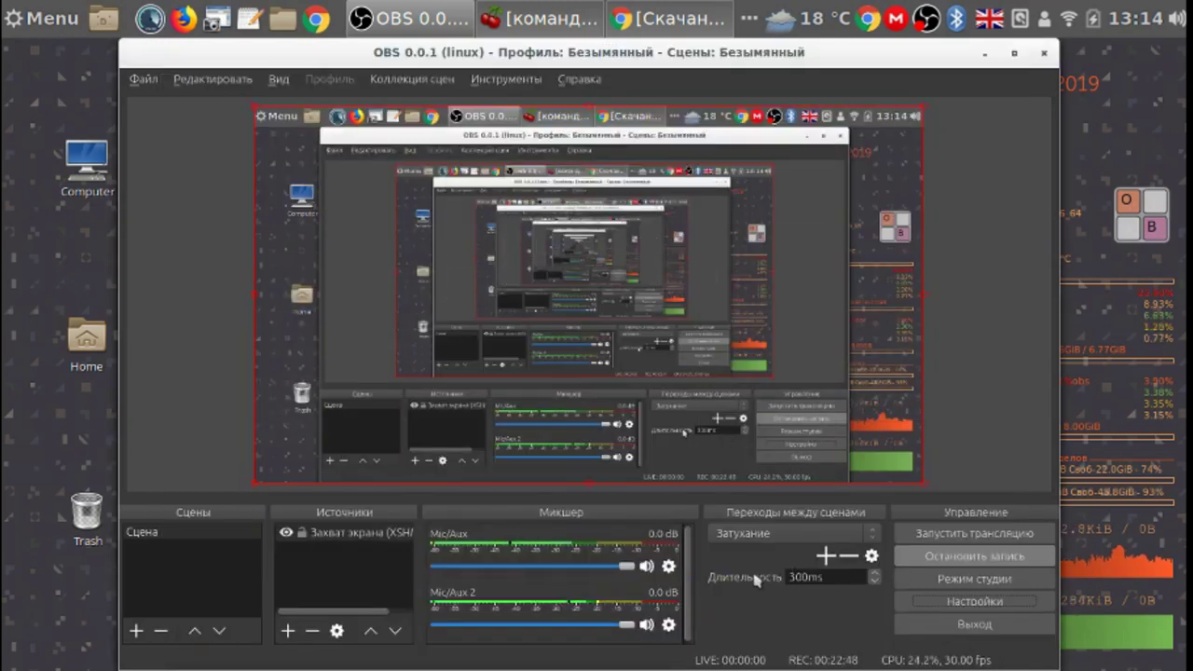
# Examine the audio filters of the Mic/Aux source and of the Mic/Aux 2 source
pyautogui.click(668, 566)
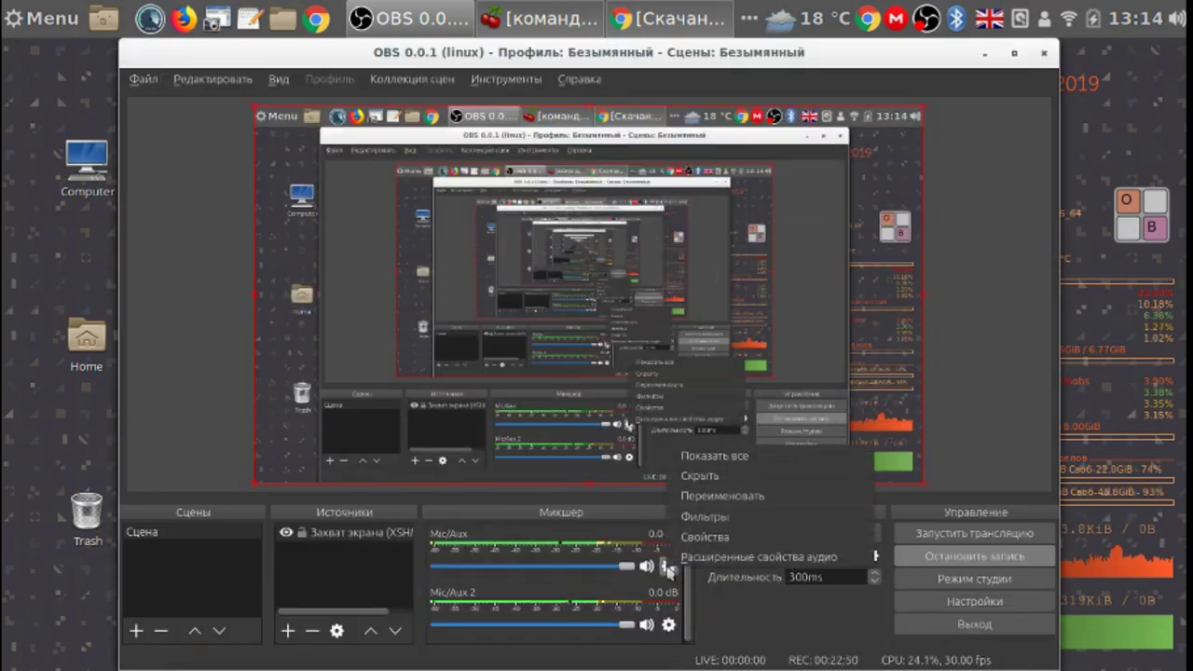
pyautogui.click(704, 527)
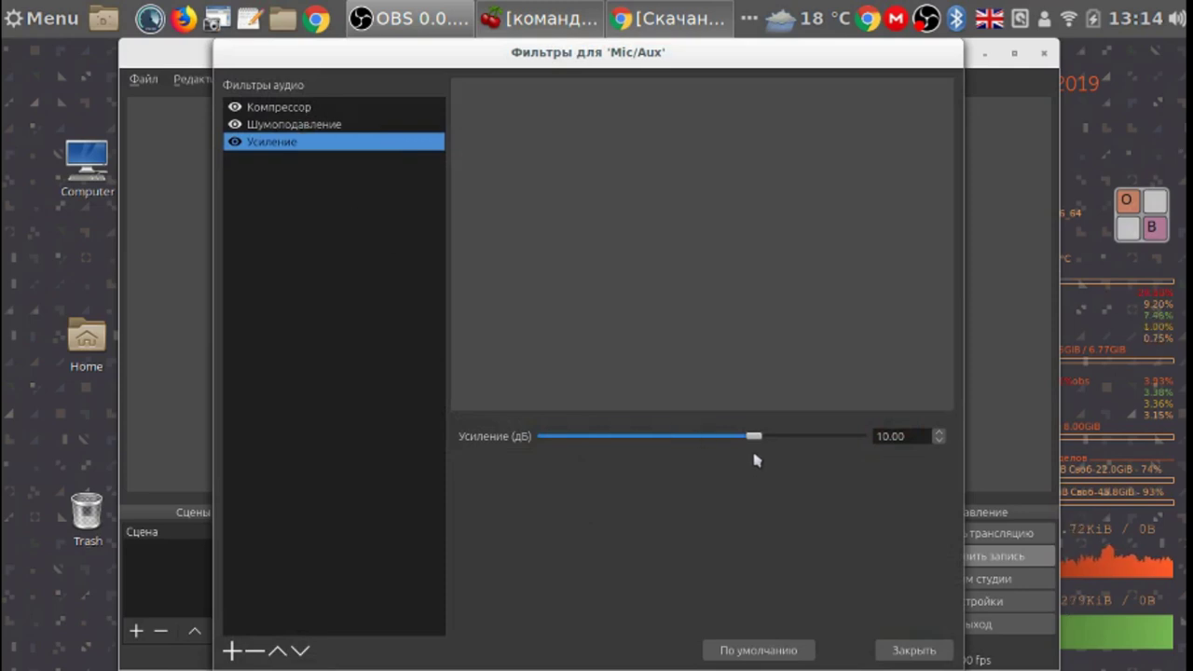
pyautogui.click(903, 656)
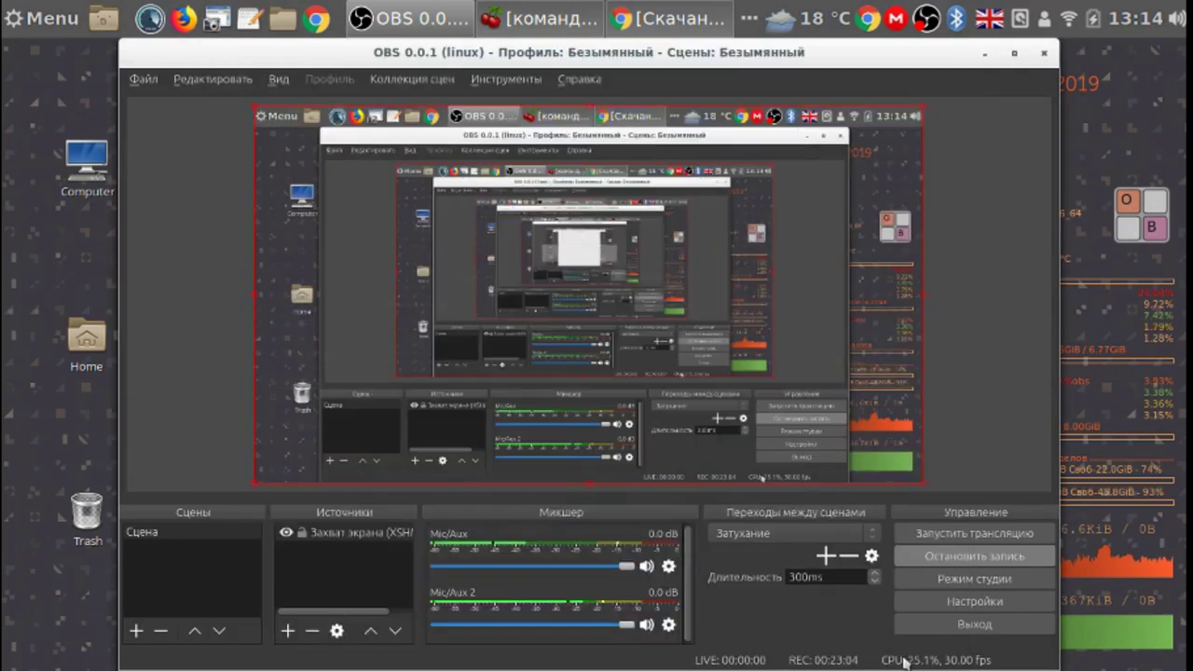
pyautogui.click(669, 626)
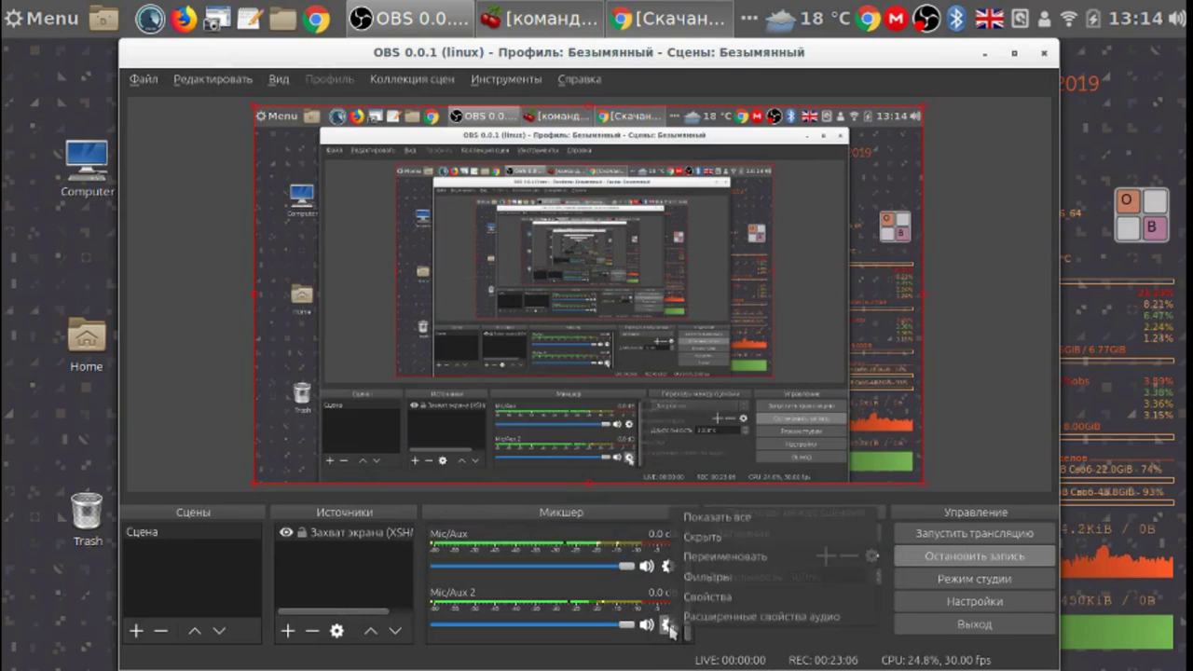
pyautogui.click(706, 576)
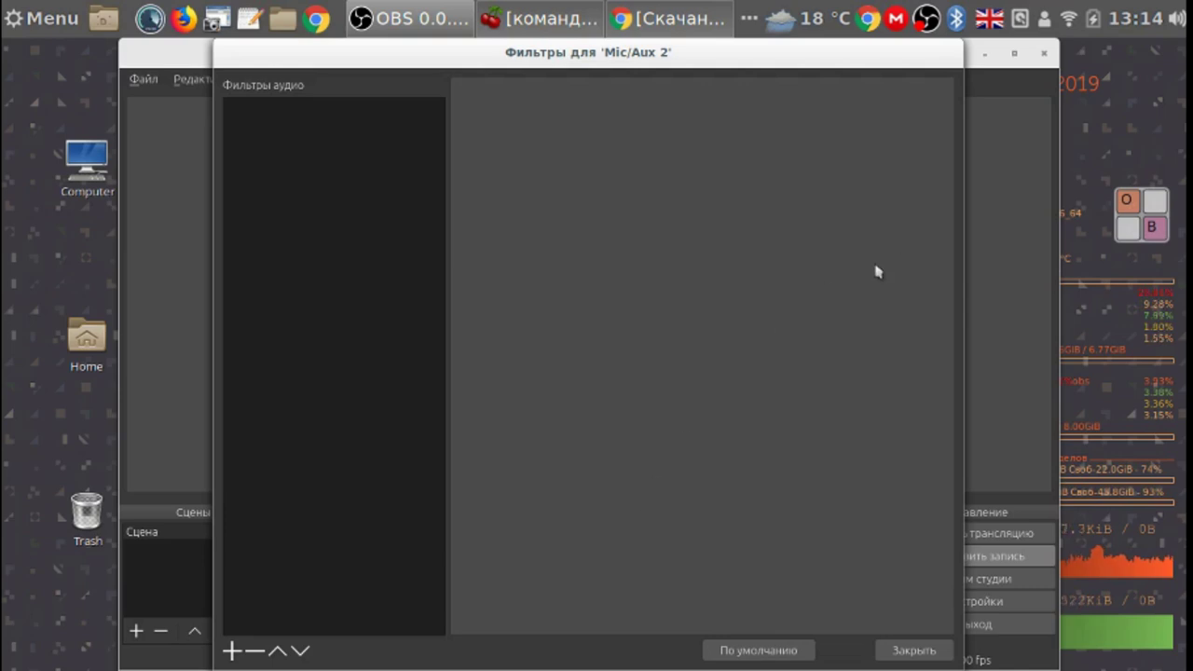
pyautogui.click(922, 651)
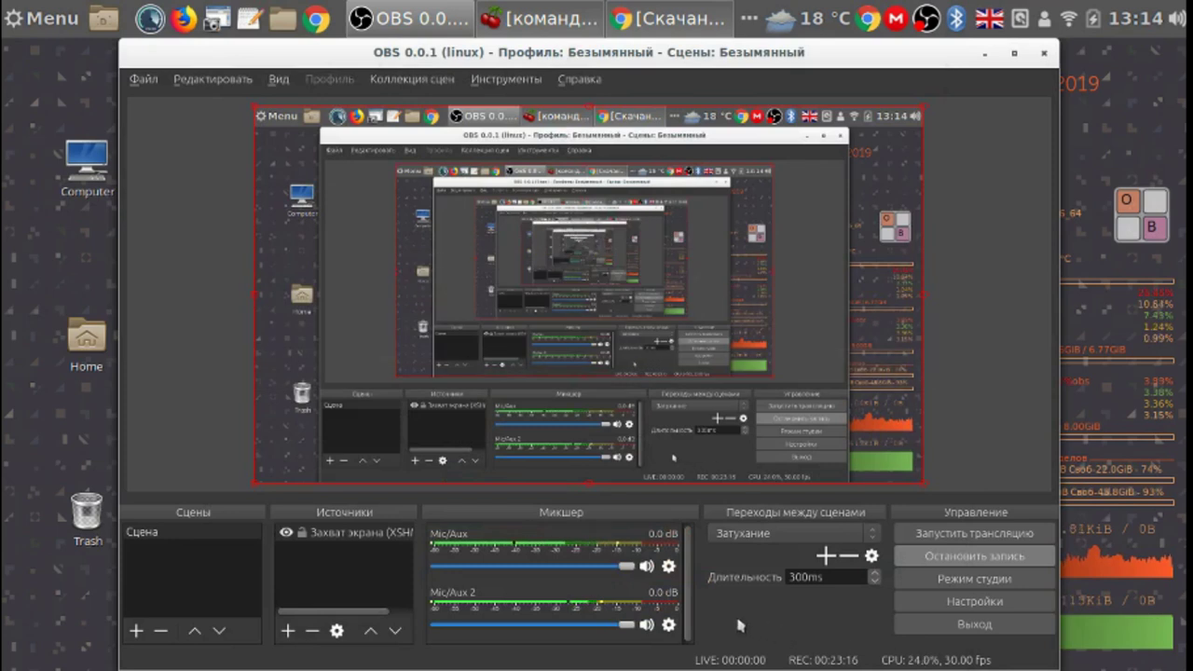
# Add the Компрессор and Шумоподавление filters to Mic/Aux 2, keeping their default names
pyautogui.click(669, 624)
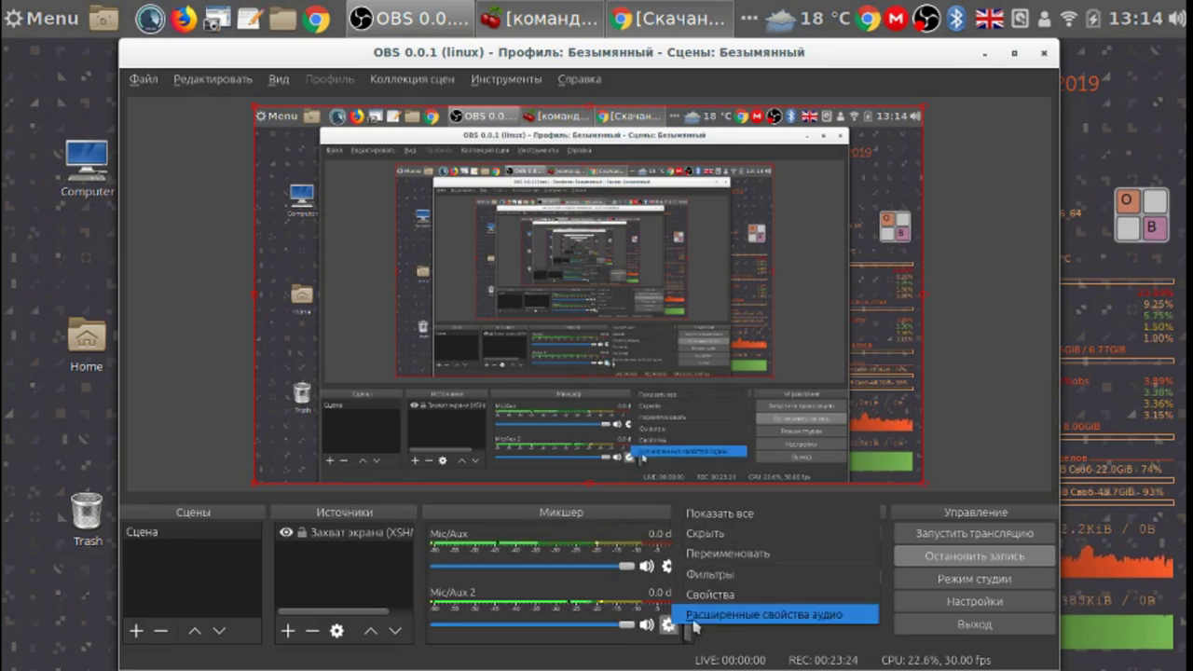
pyautogui.click(728, 577)
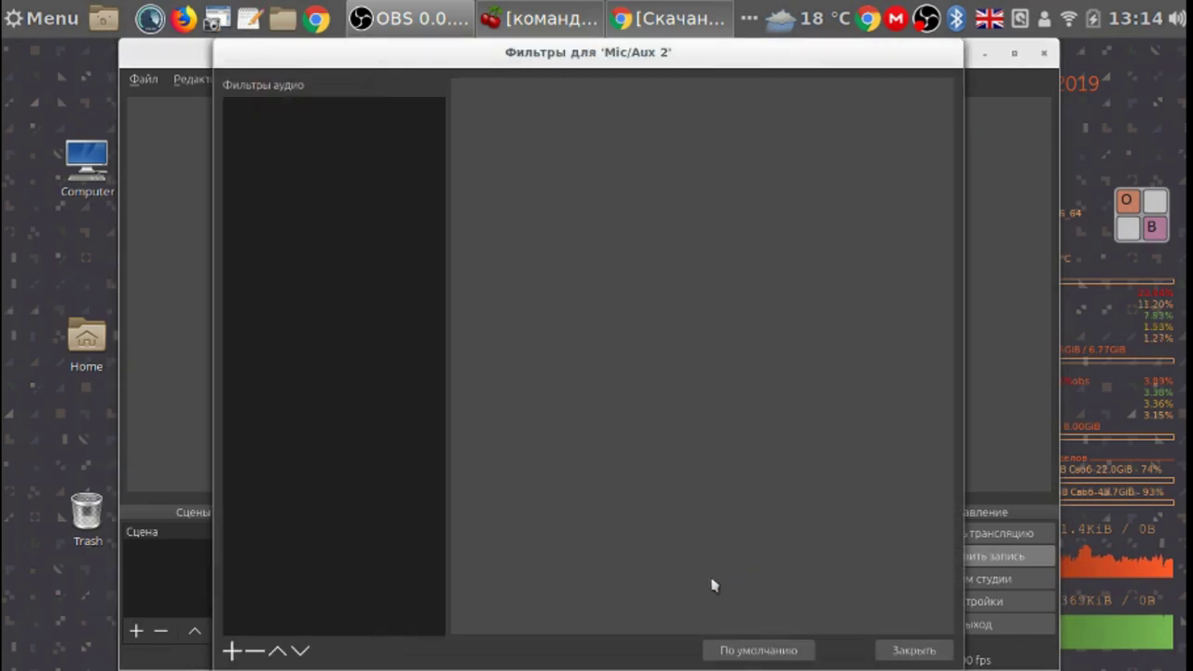
pyautogui.click(232, 650)
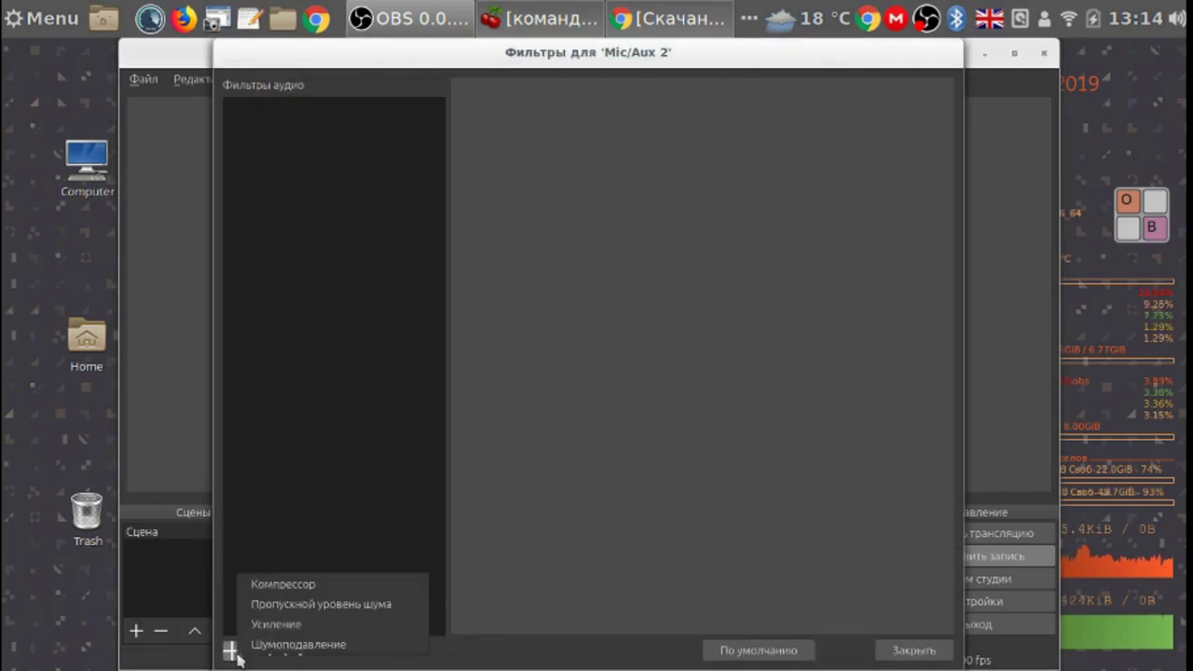
pyautogui.click(288, 584)
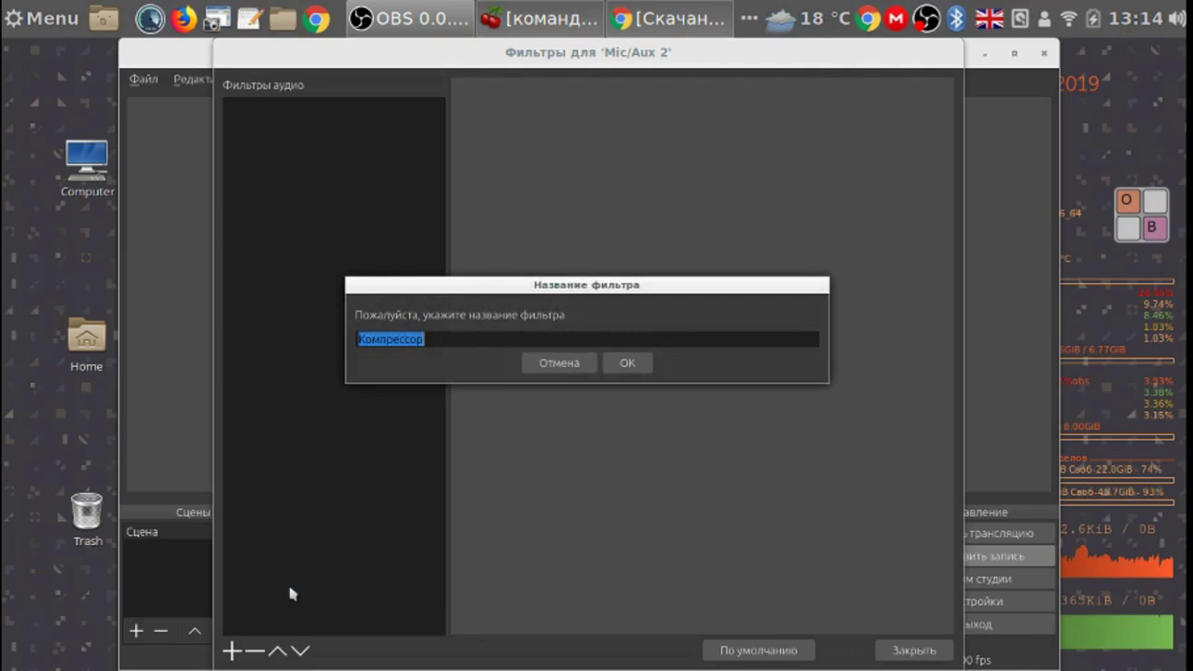
pyautogui.click(626, 365)
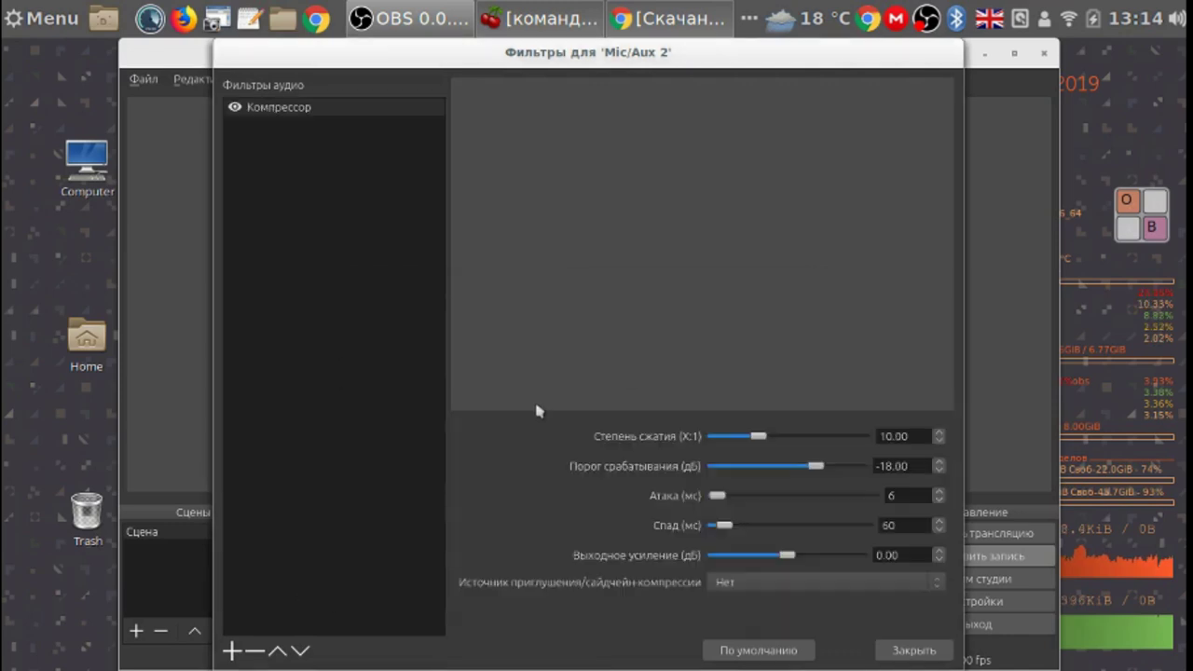
pyautogui.click(232, 652)
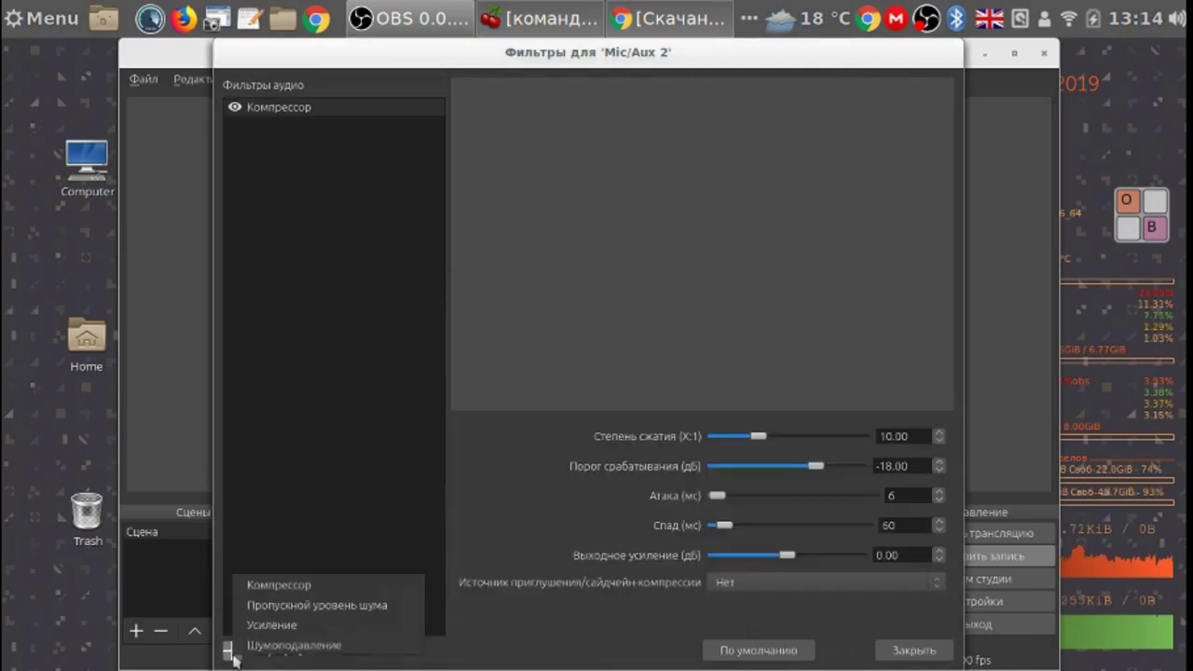
pyautogui.click(279, 645)
pyautogui.click(631, 362)
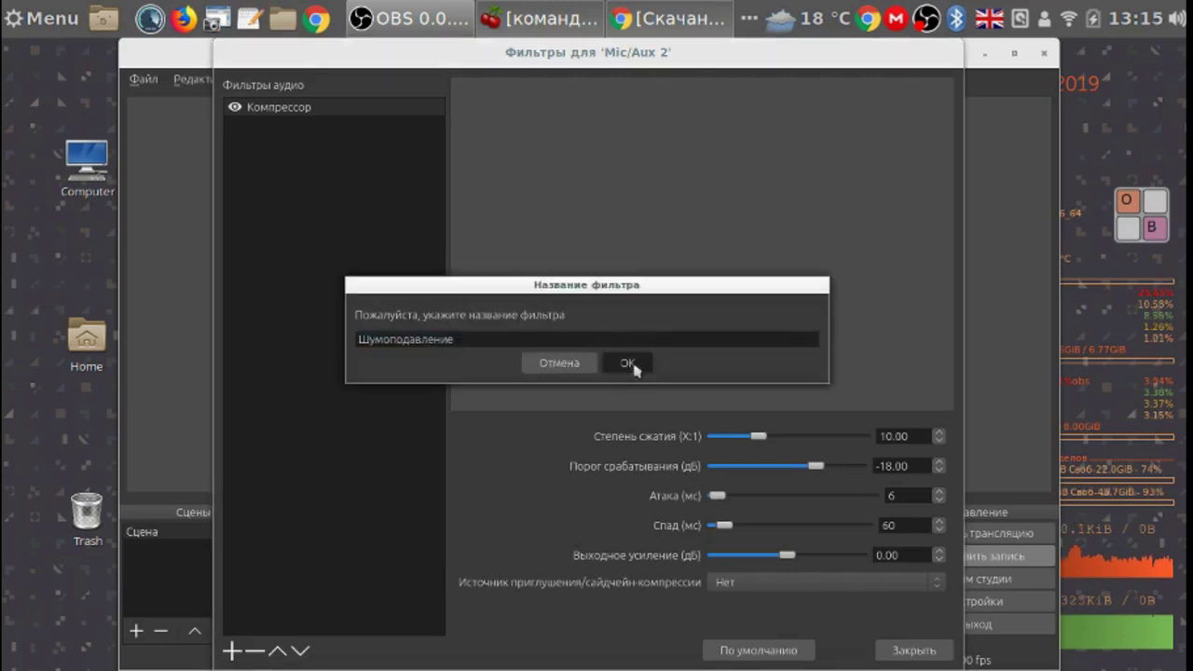
# Add the Усиление filter to Mic/Aux 2, keeping its default name
pyautogui.click(231, 650)
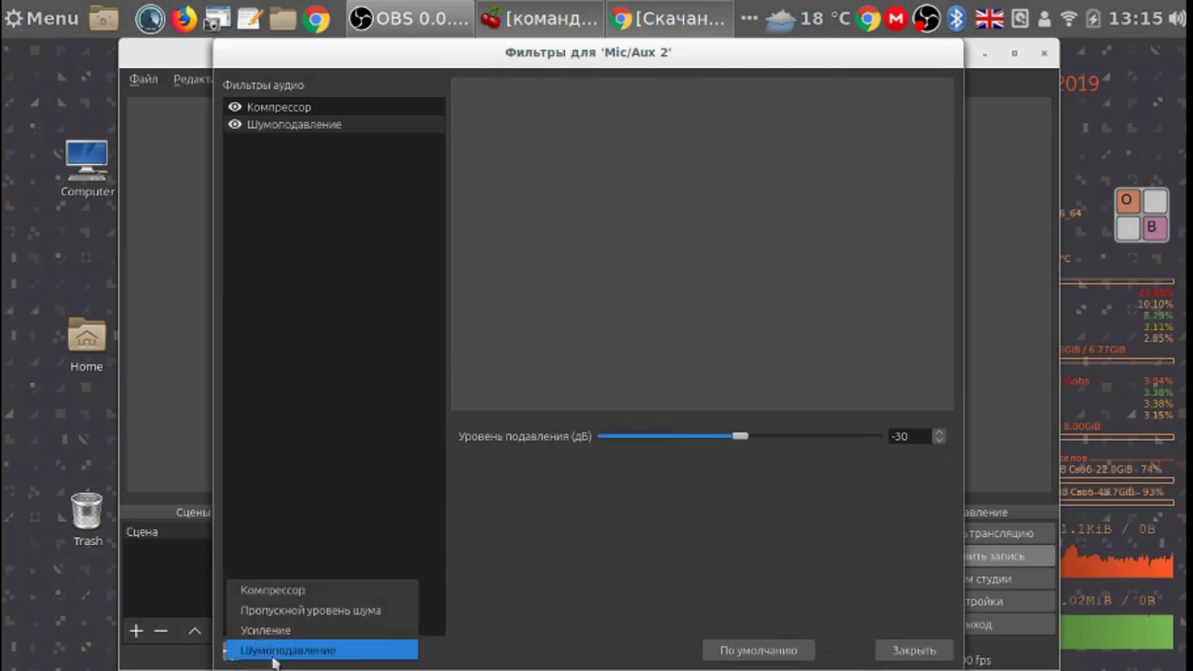
pyautogui.click(289, 630)
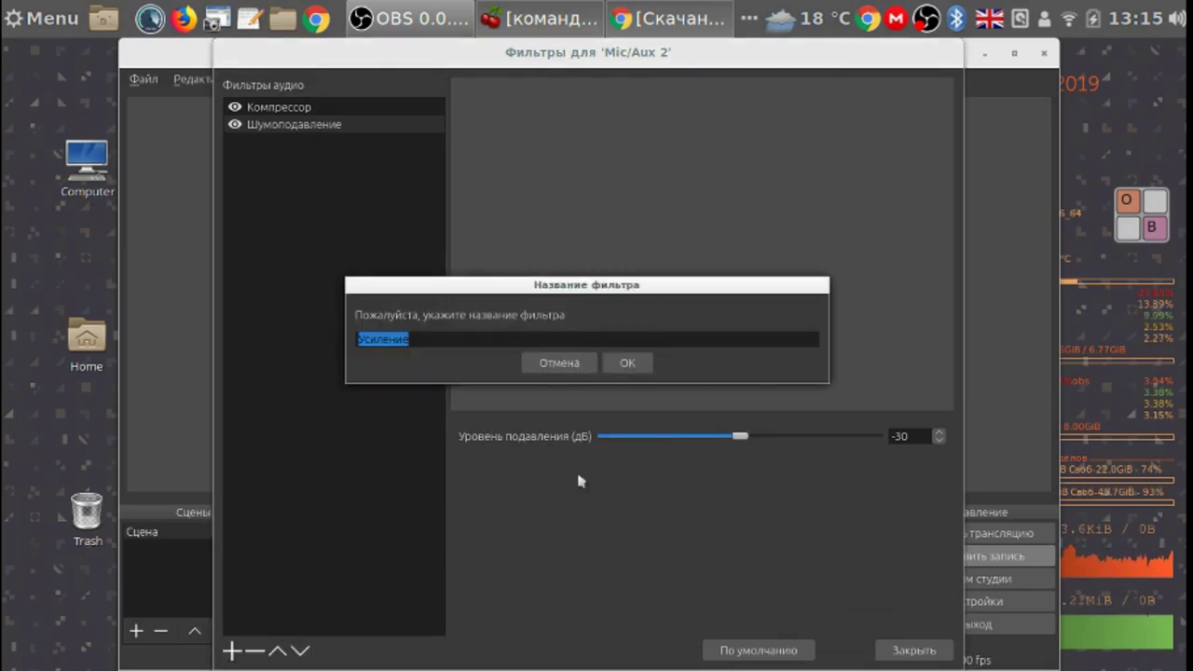
pyautogui.click(650, 362)
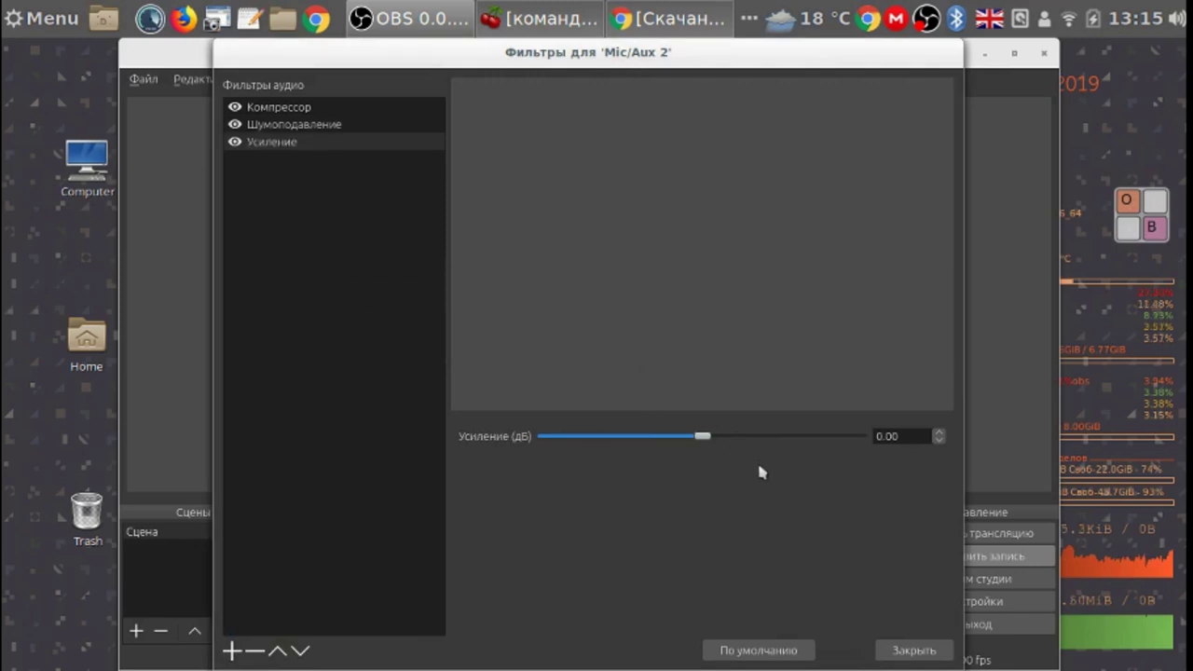
# Set the Усиление filter's gain to 10.00 dB and close the Mic/Aux 2 filters
pyautogui.moveTo(705, 438); pyautogui.dragTo(757, 440)
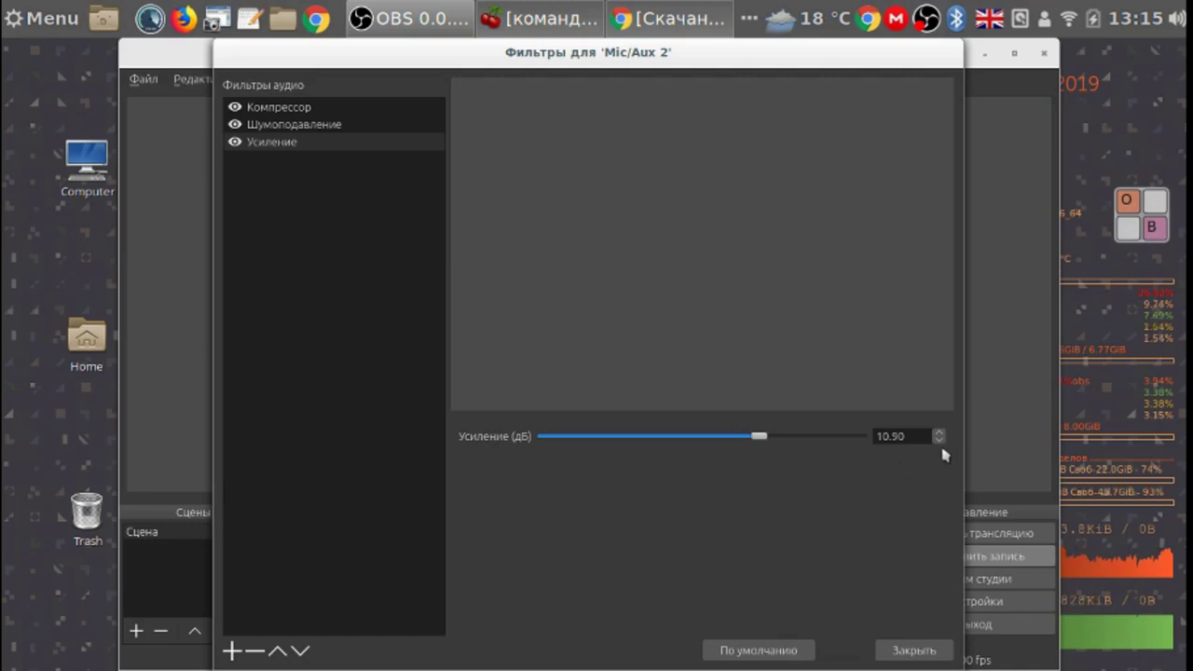
pyautogui.click(939, 441)
pyautogui.click(939, 442)
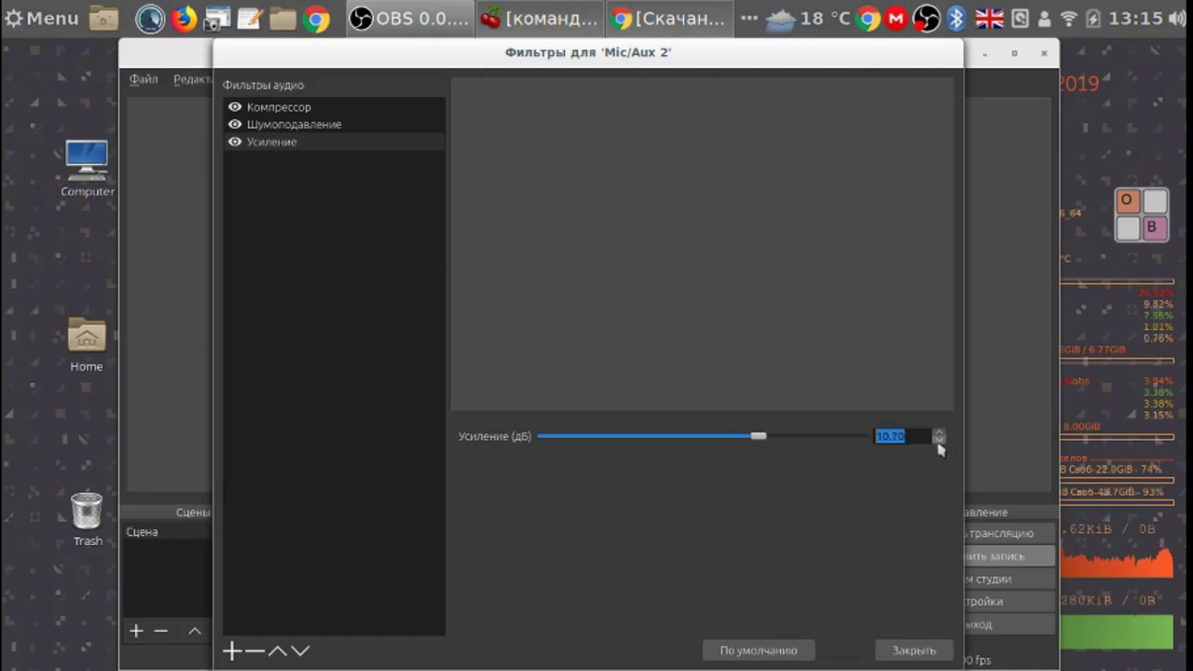
pyautogui.click(939, 441)
pyautogui.click(939, 442)
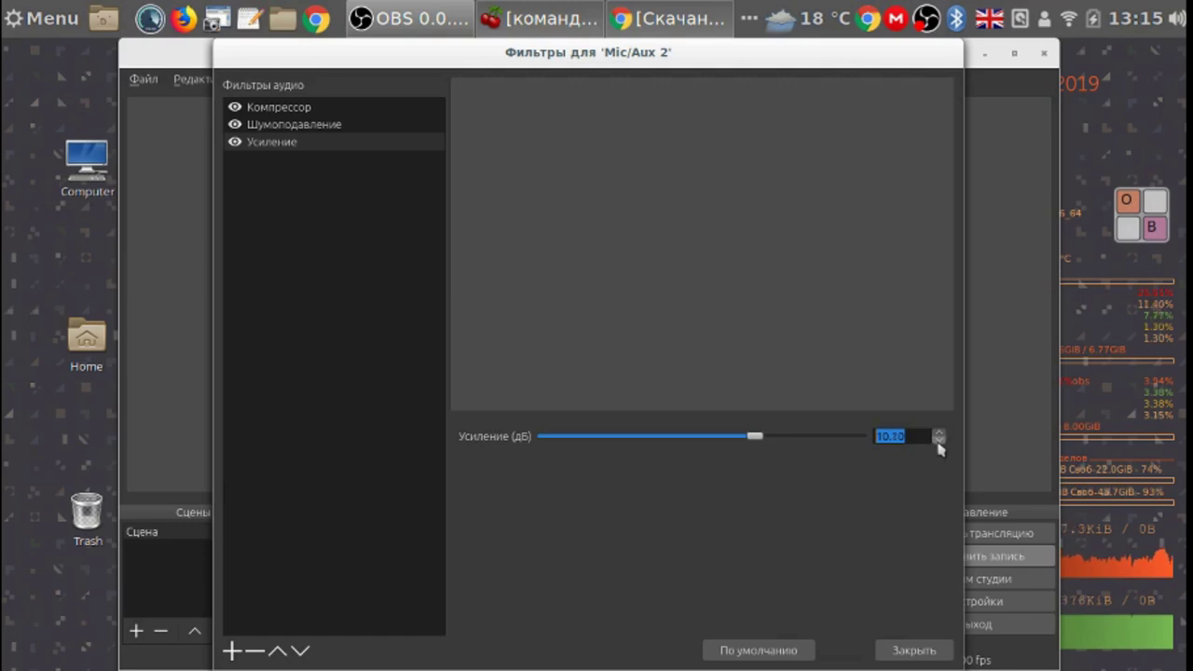
pyautogui.click(939, 433)
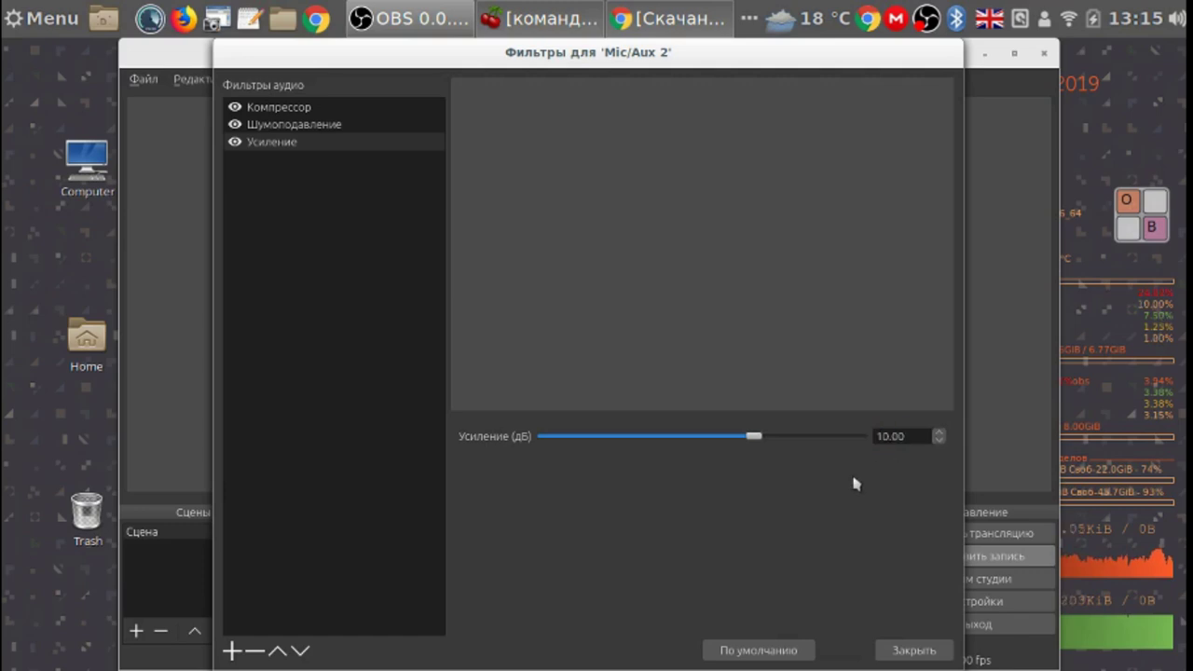
pyautogui.click(915, 650)
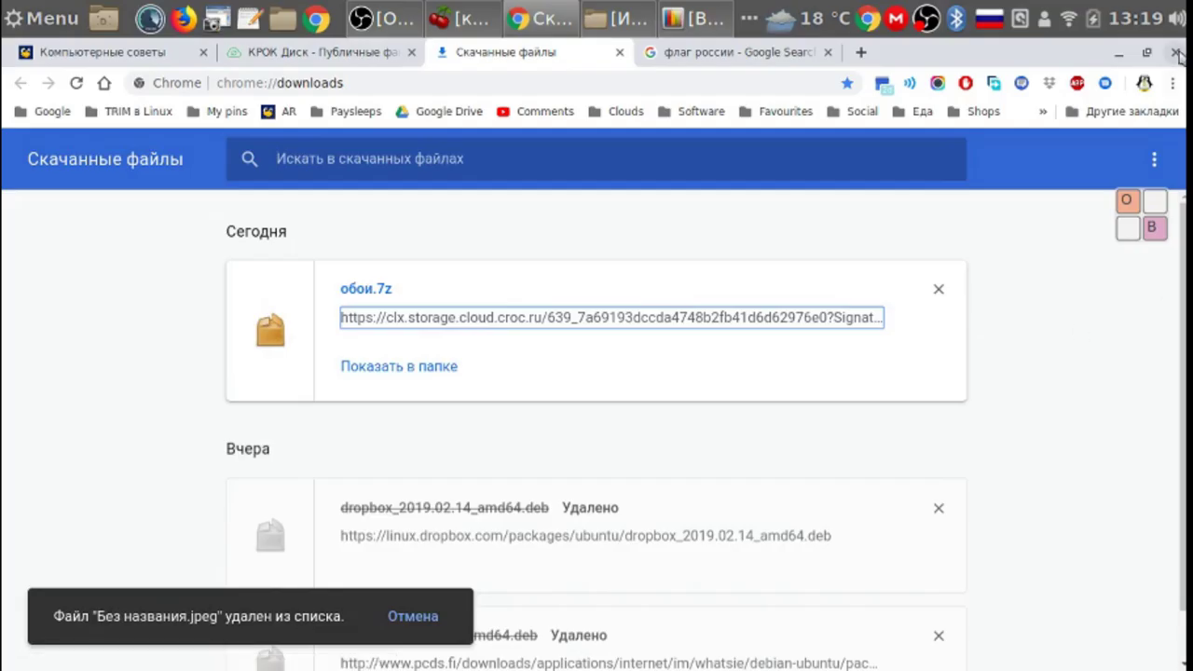
# Close the browser and open обои.7z from the Изображения folder in the archive manager
pyautogui.click(1175, 53)
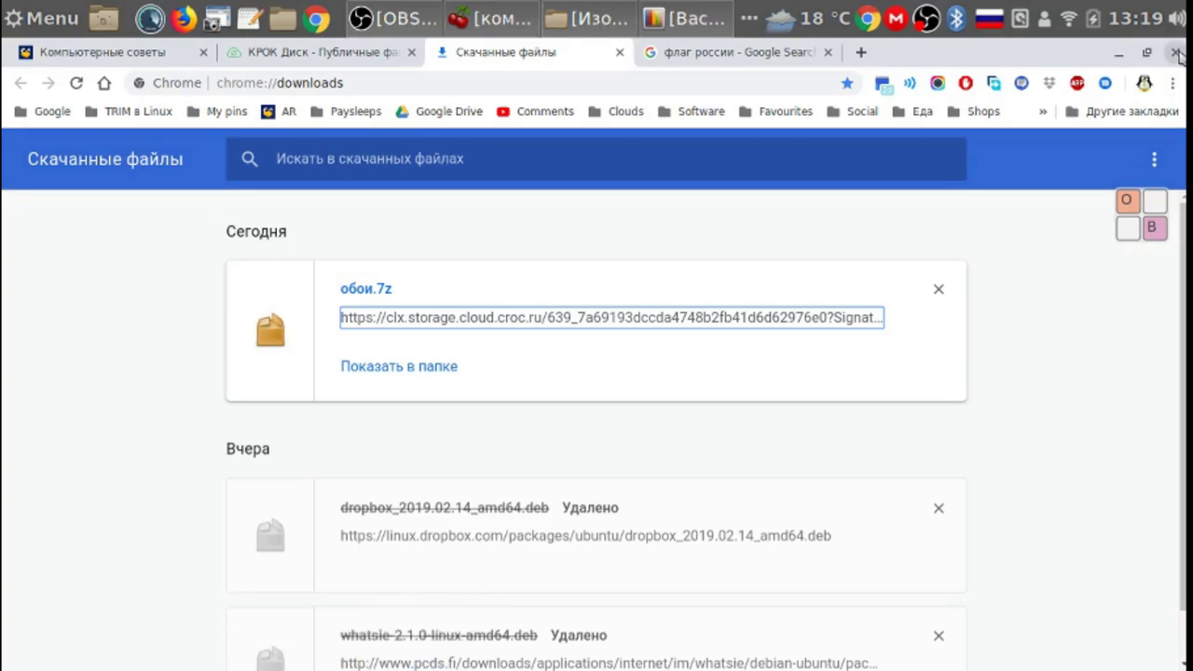
pyautogui.click(590, 21)
pyautogui.rightClick(590, 209)
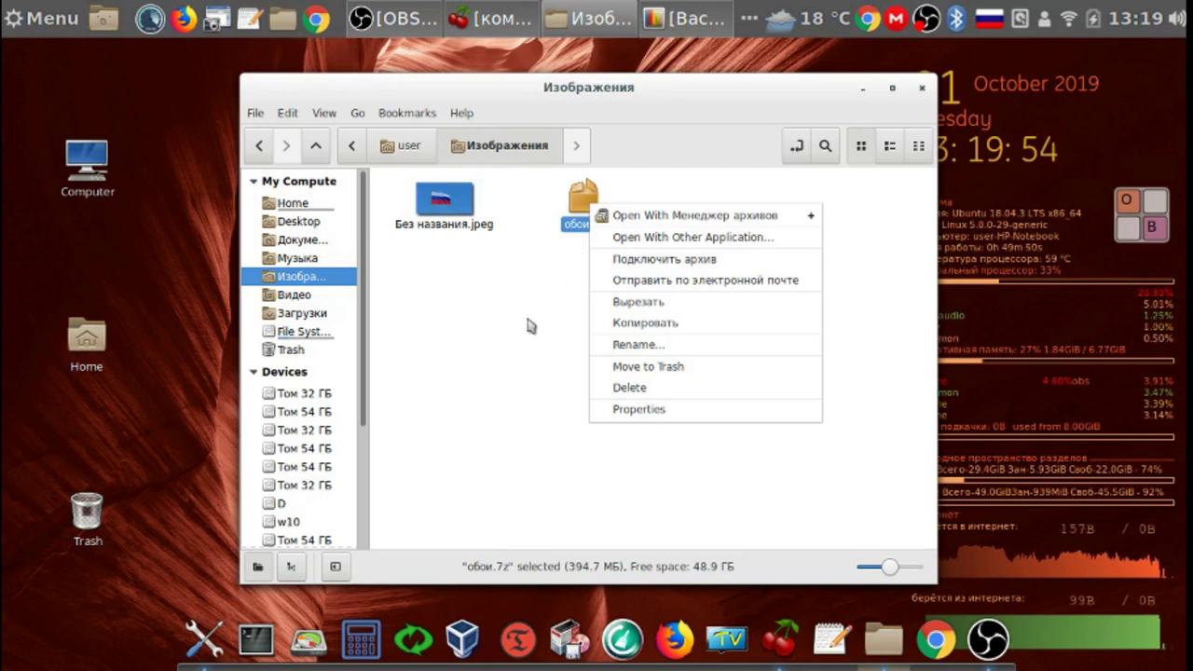
pyautogui.click(565, 258)
pyautogui.rightClick(590, 196)
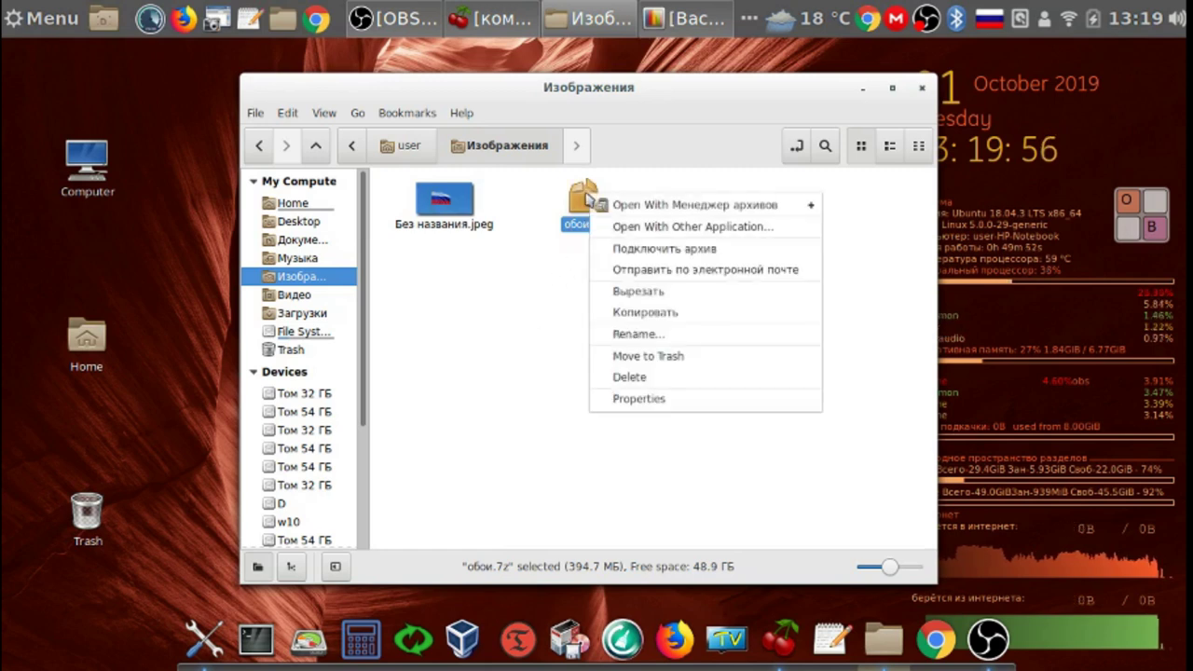
pyautogui.click(689, 205)
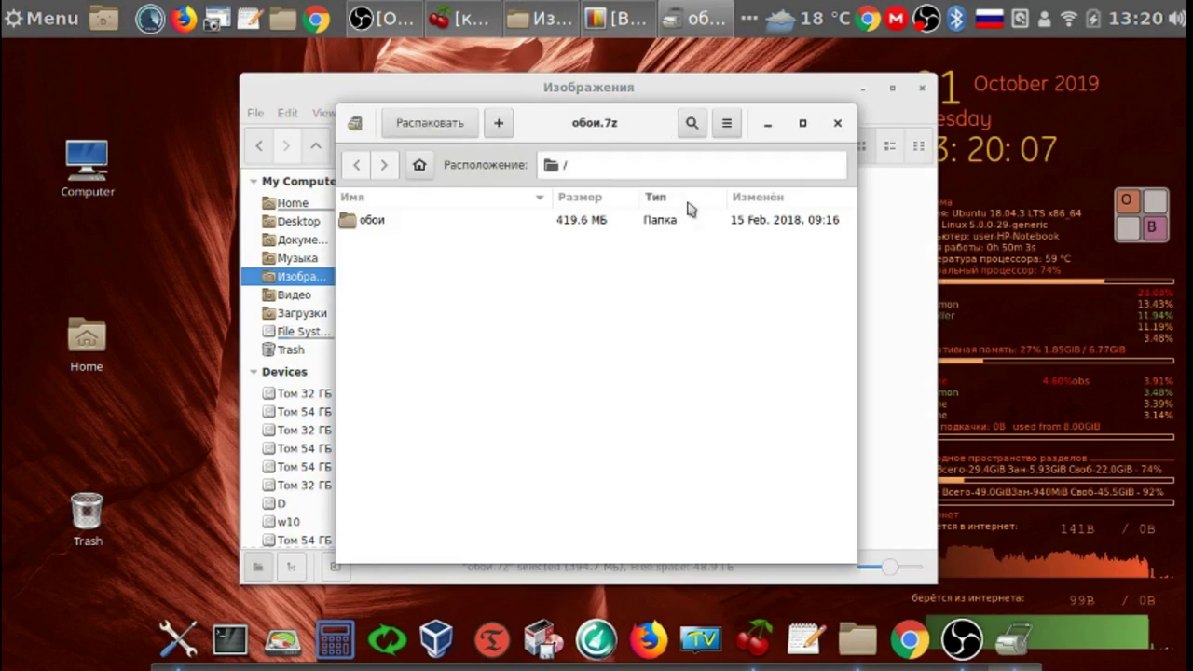
# Extract only the обои folder from the archive into Изображения, keeping the directory structure, and show the extracted files
pyautogui.click(402, 228)
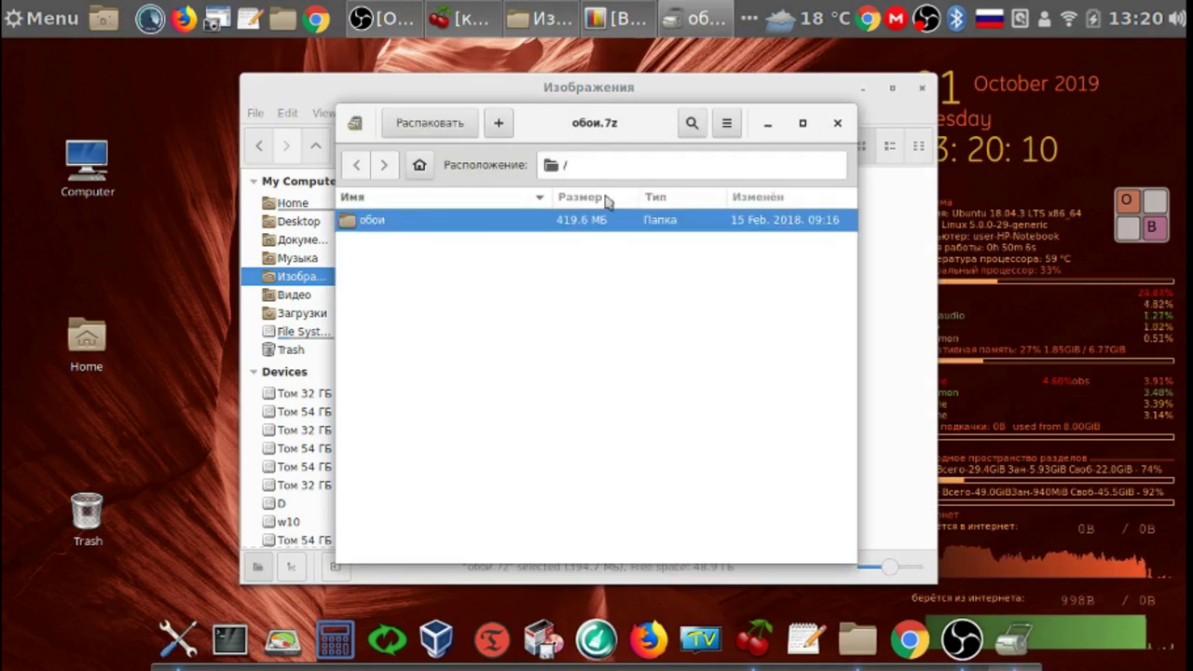
pyautogui.click(458, 126)
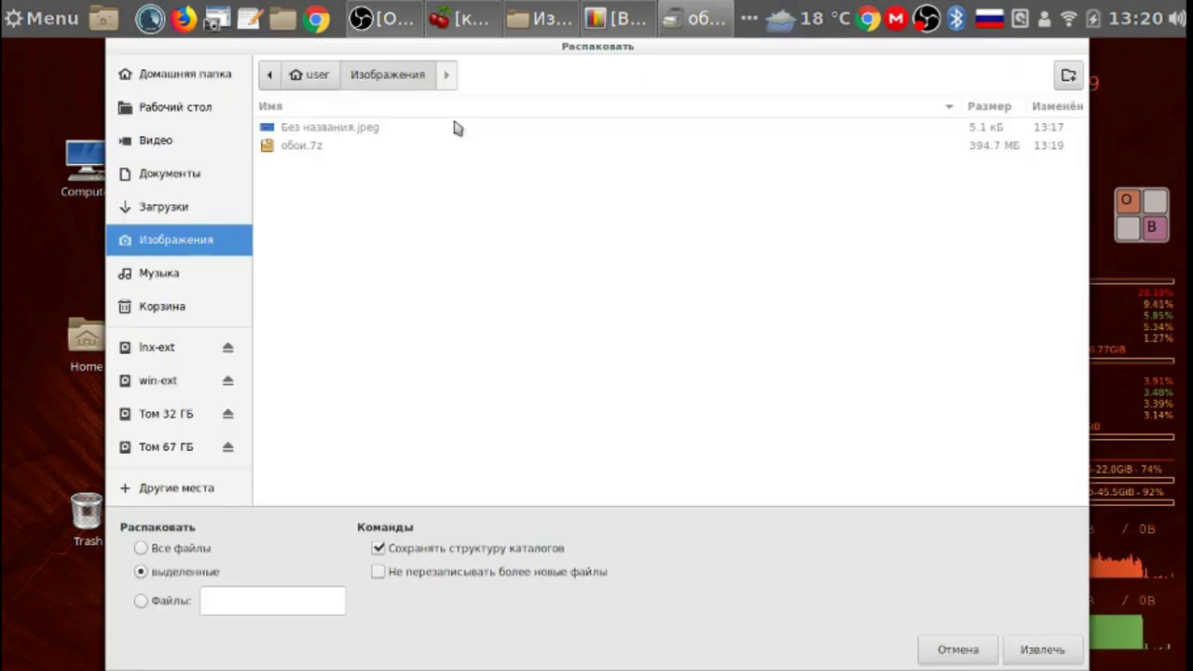
pyautogui.click(1042, 651)
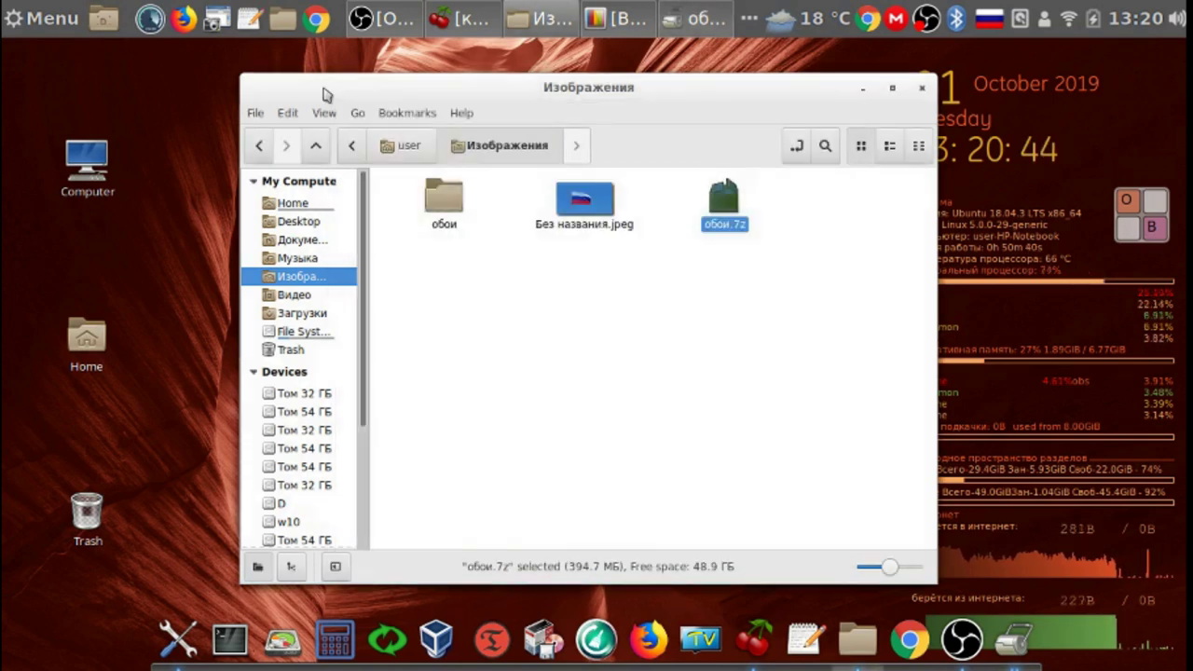
pyautogui.doubleClick(444, 199)
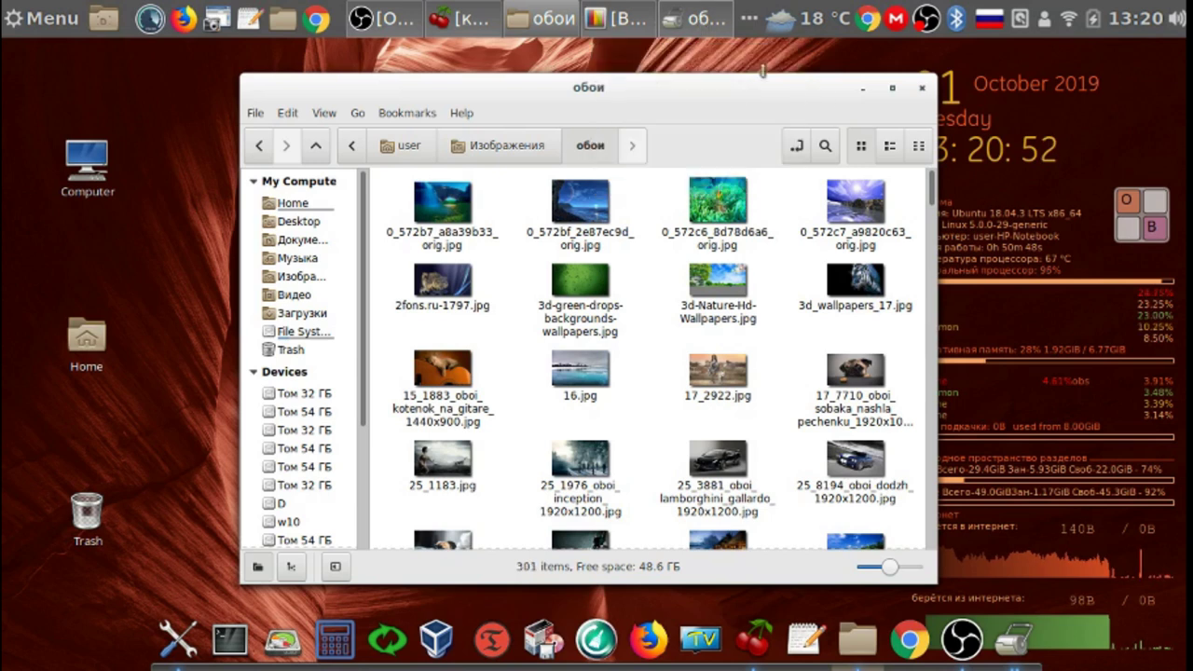
pyautogui.click(864, 90)
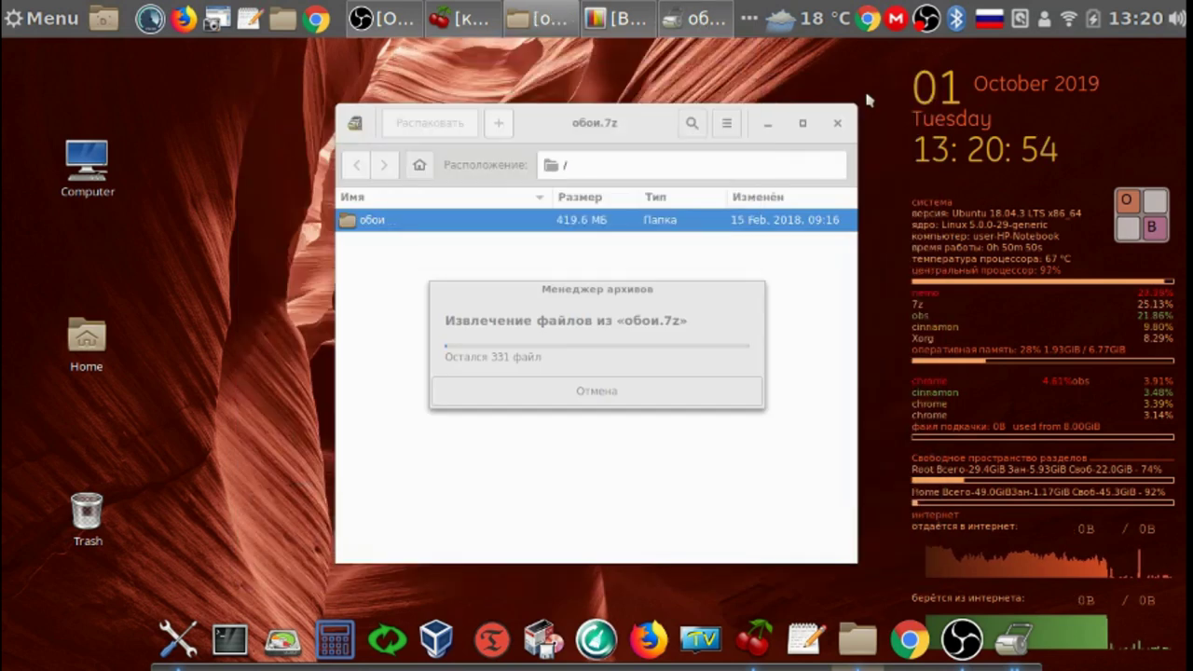
pyautogui.click(659, 315)
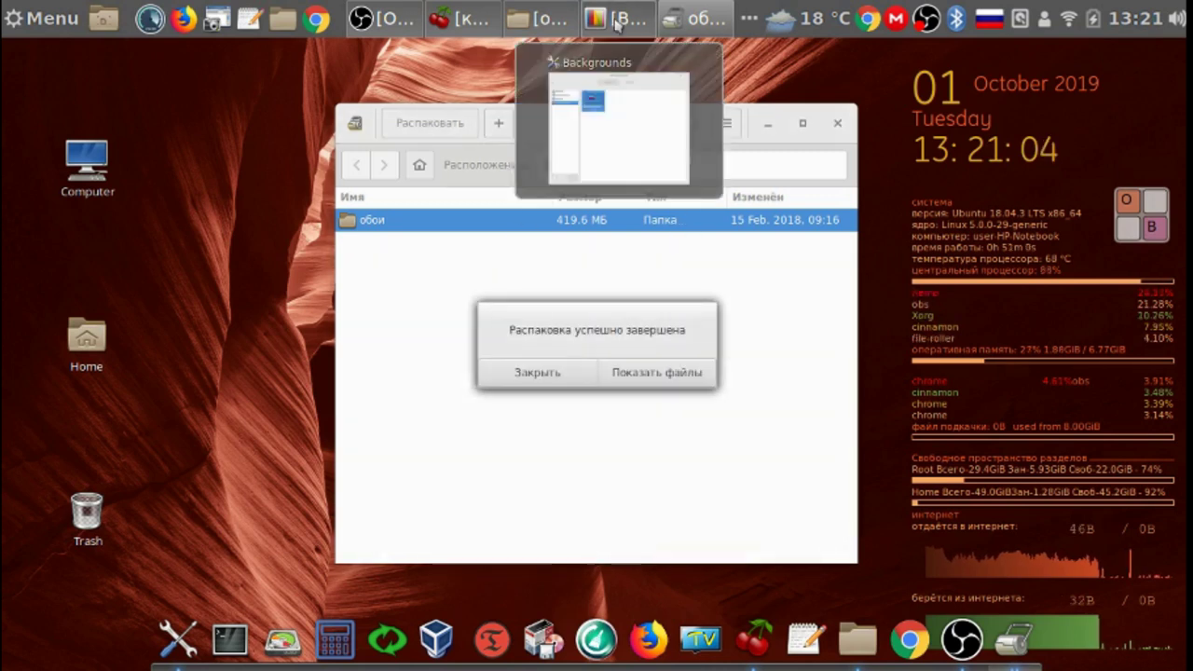
pyautogui.click(672, 380)
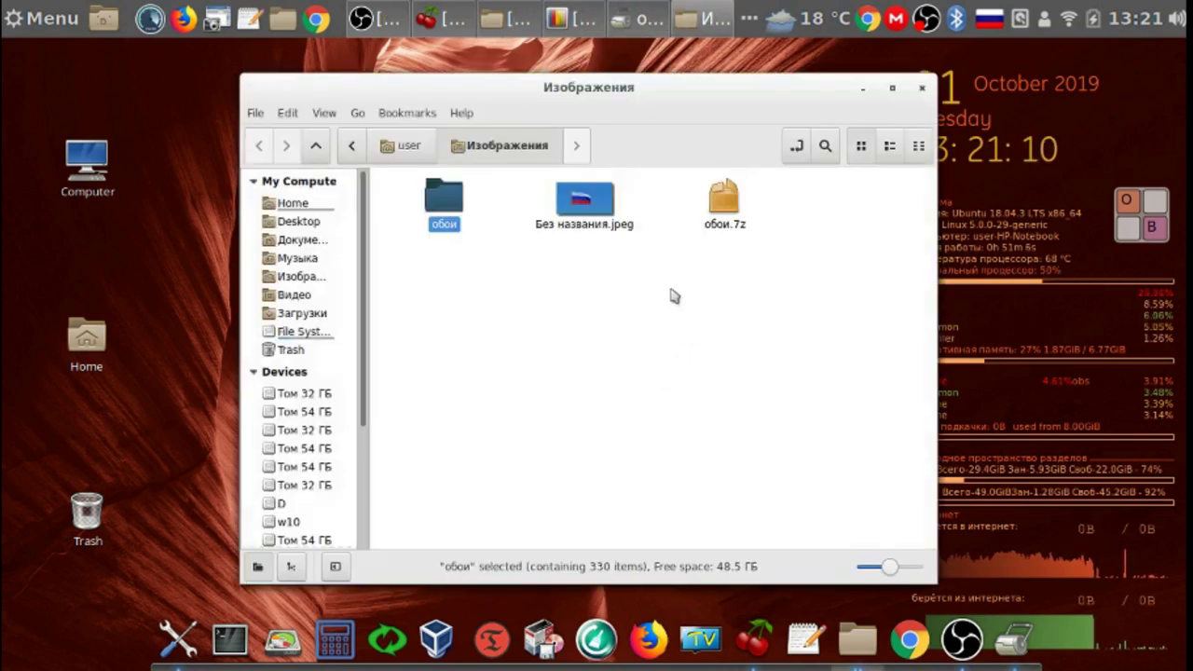
# Permanently delete обои.7z and Без названия.jpeg from the Изображения folder
pyautogui.rightClick(728, 207)
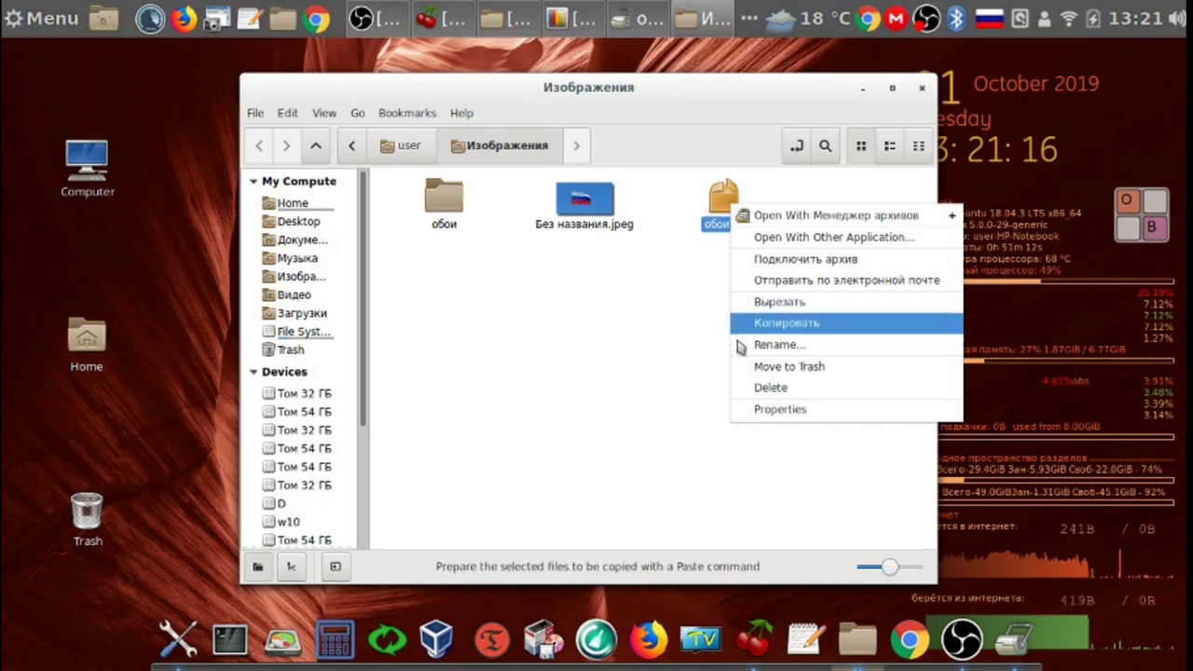
pyautogui.click(783, 387)
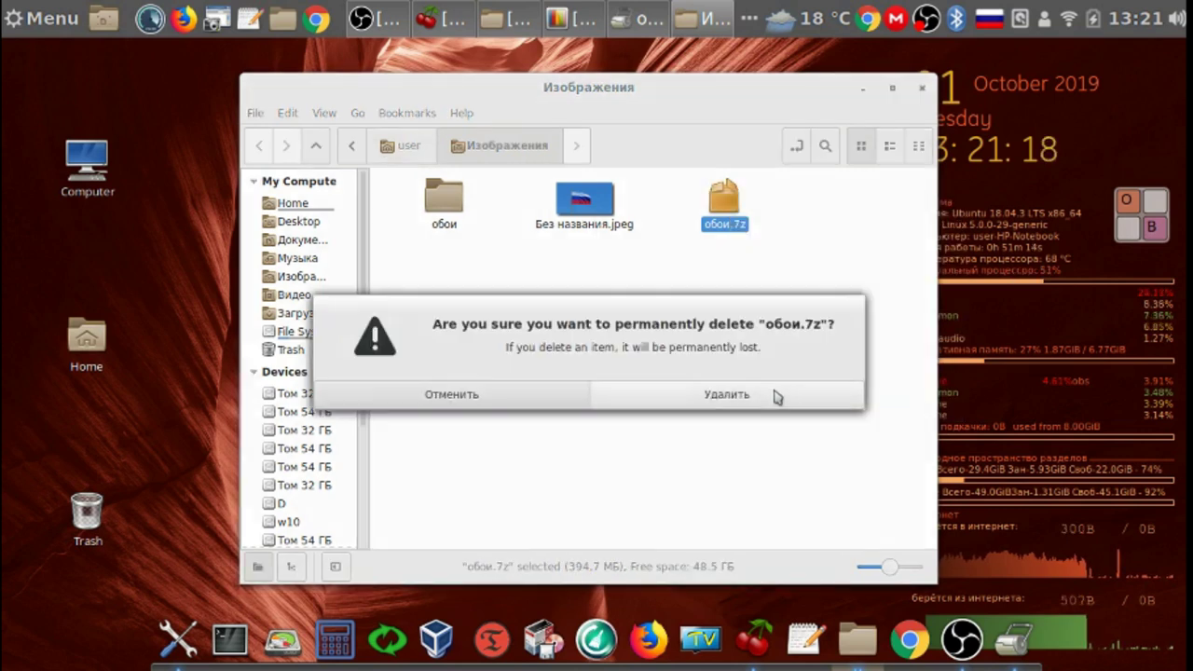
pyautogui.click(777, 397)
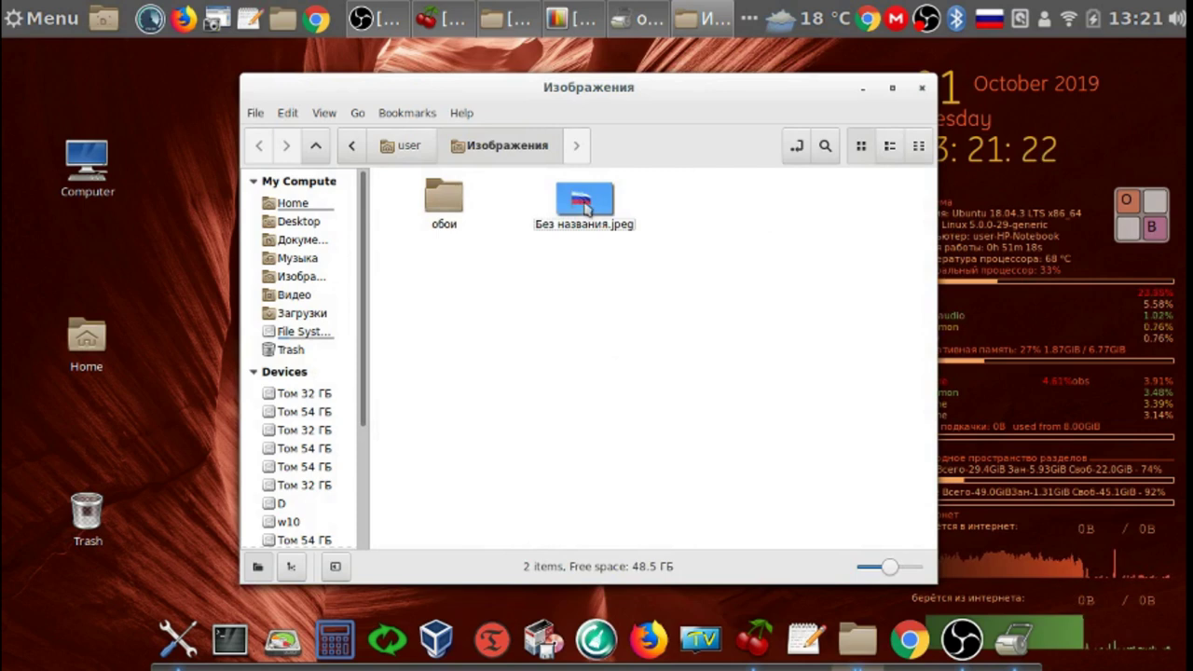
pyautogui.rightClick(585, 207)
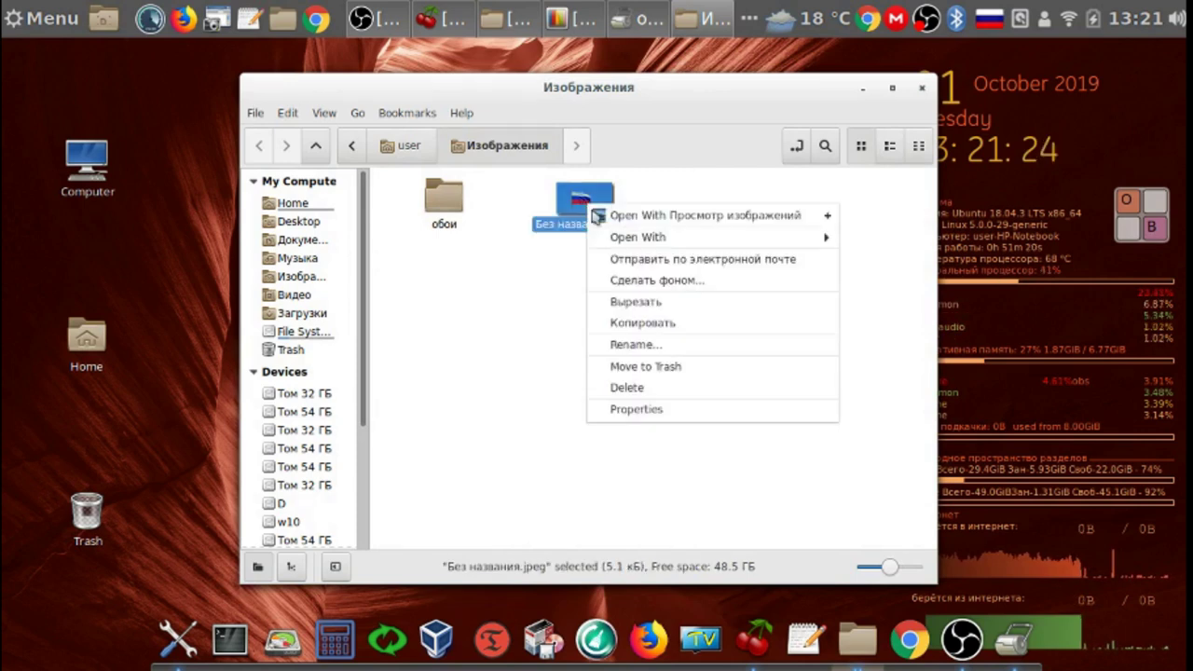
pyautogui.click(645, 387)
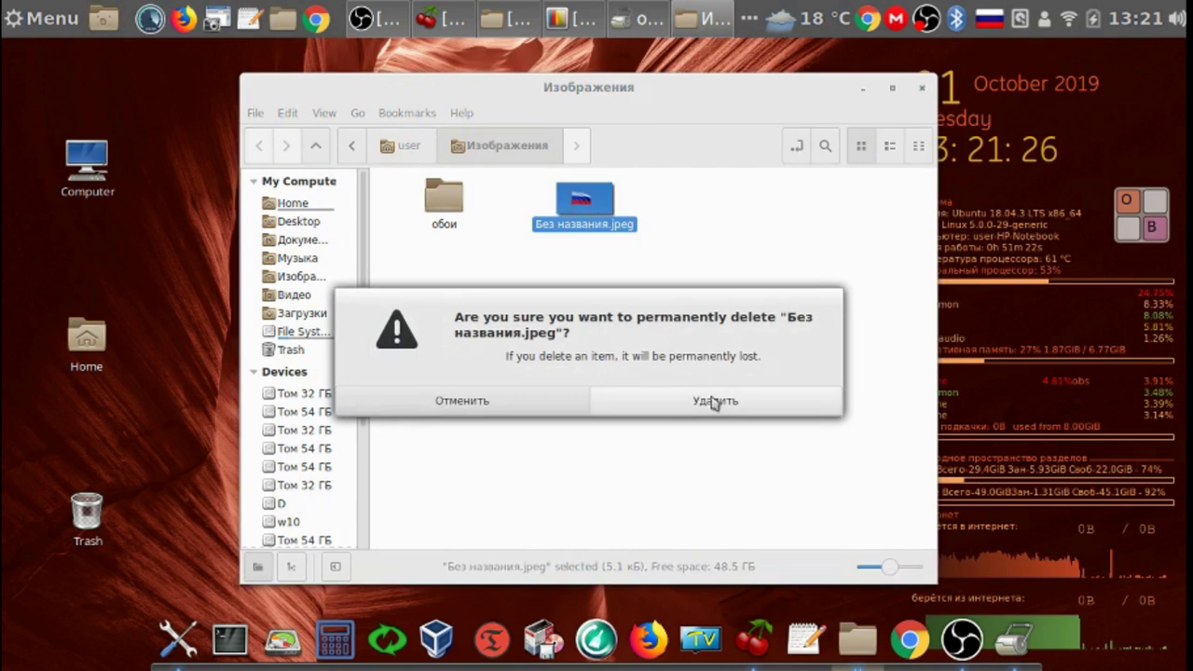
pyautogui.click(714, 401)
# Move all the images from the обои folder up into the Изображения folder
pyautogui.doubleClick(442, 198)
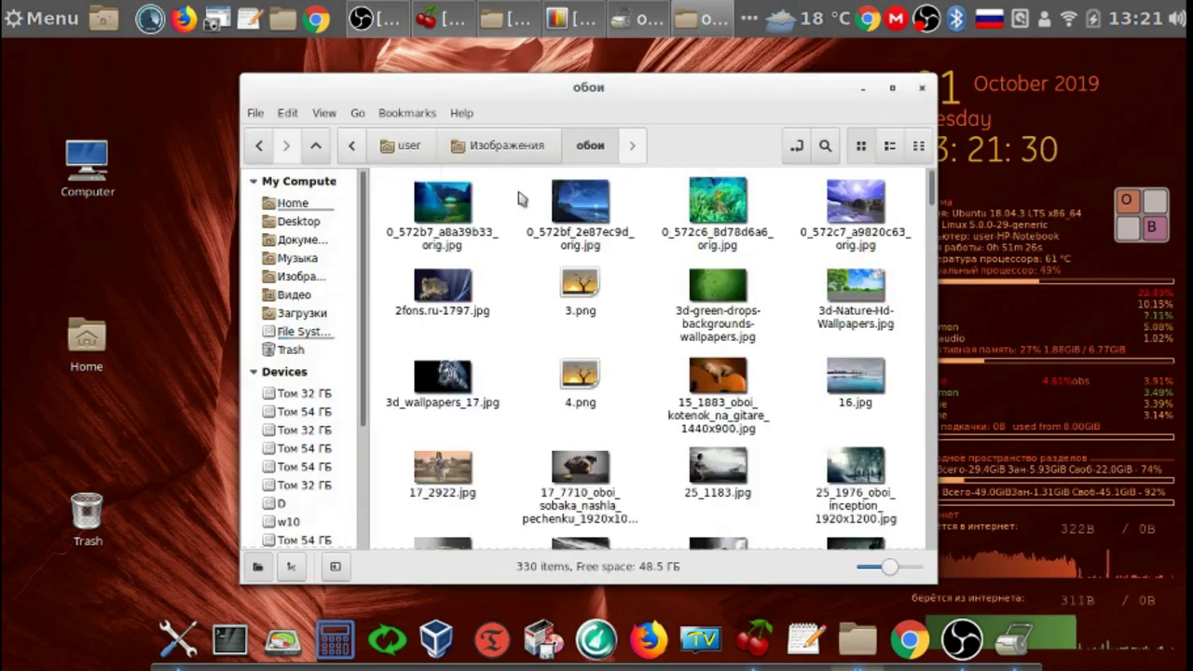
pyautogui.click(287, 114)
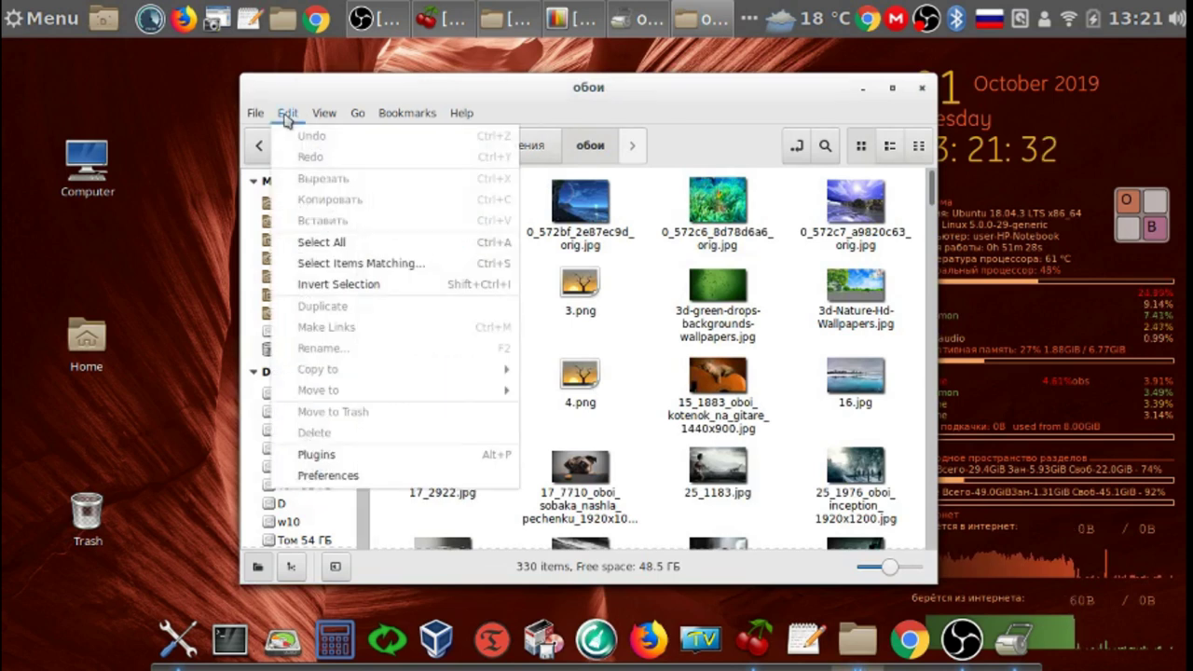
pyautogui.click(343, 243)
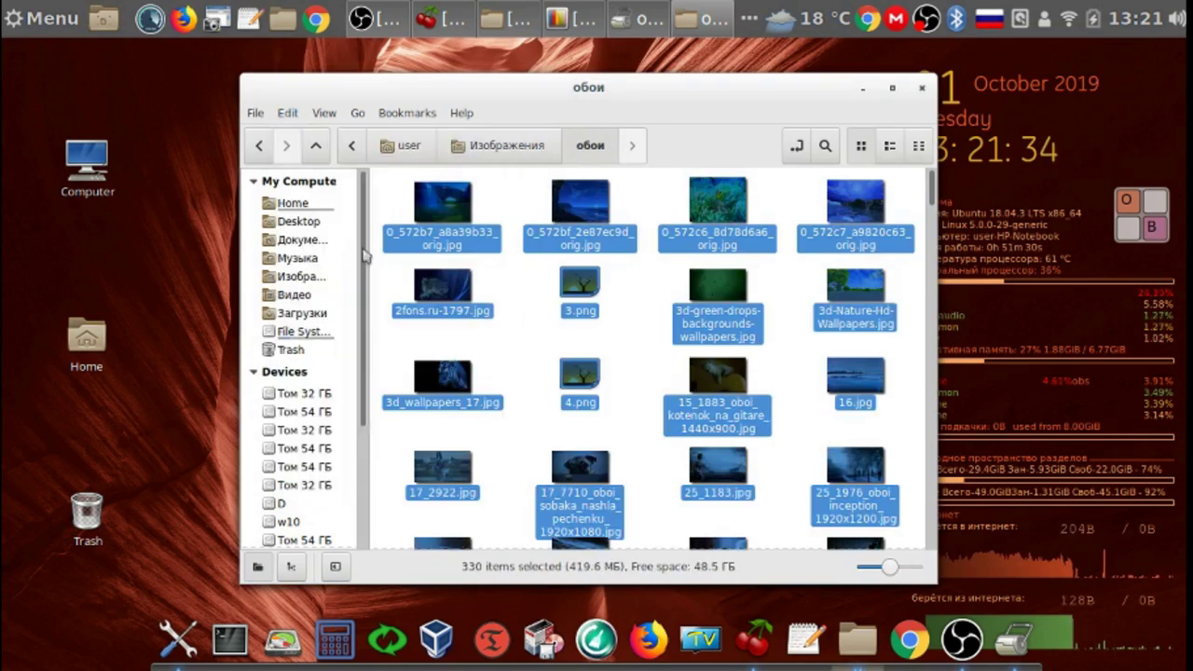
pyautogui.rightClick(578, 228)
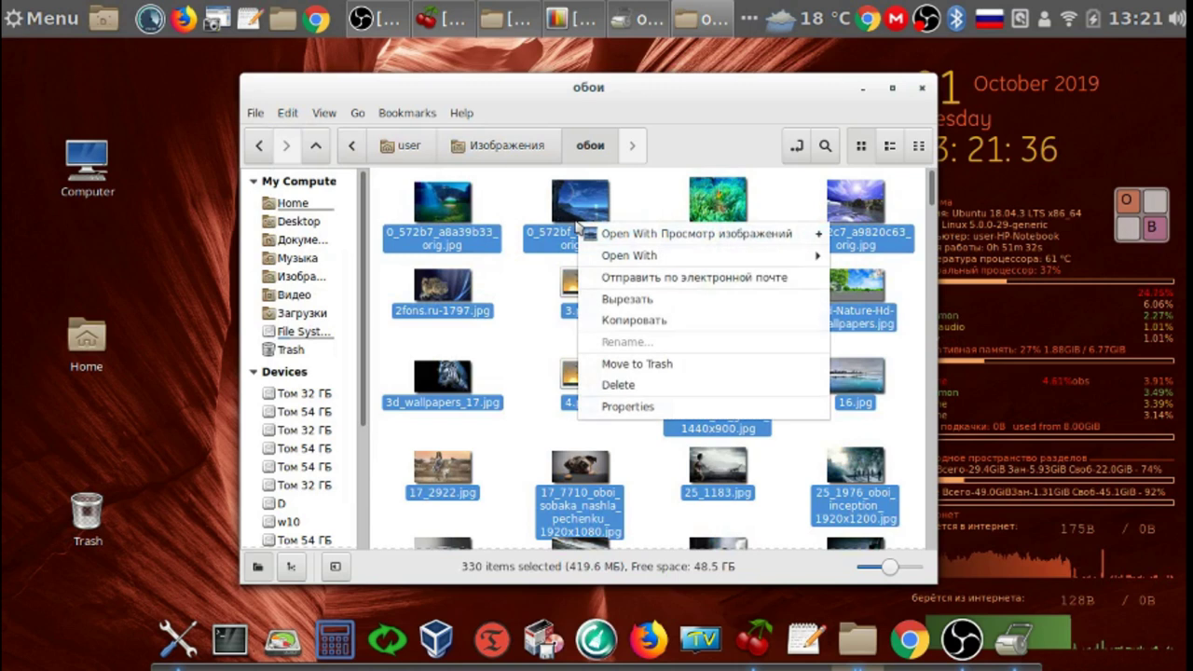
pyautogui.click(652, 300)
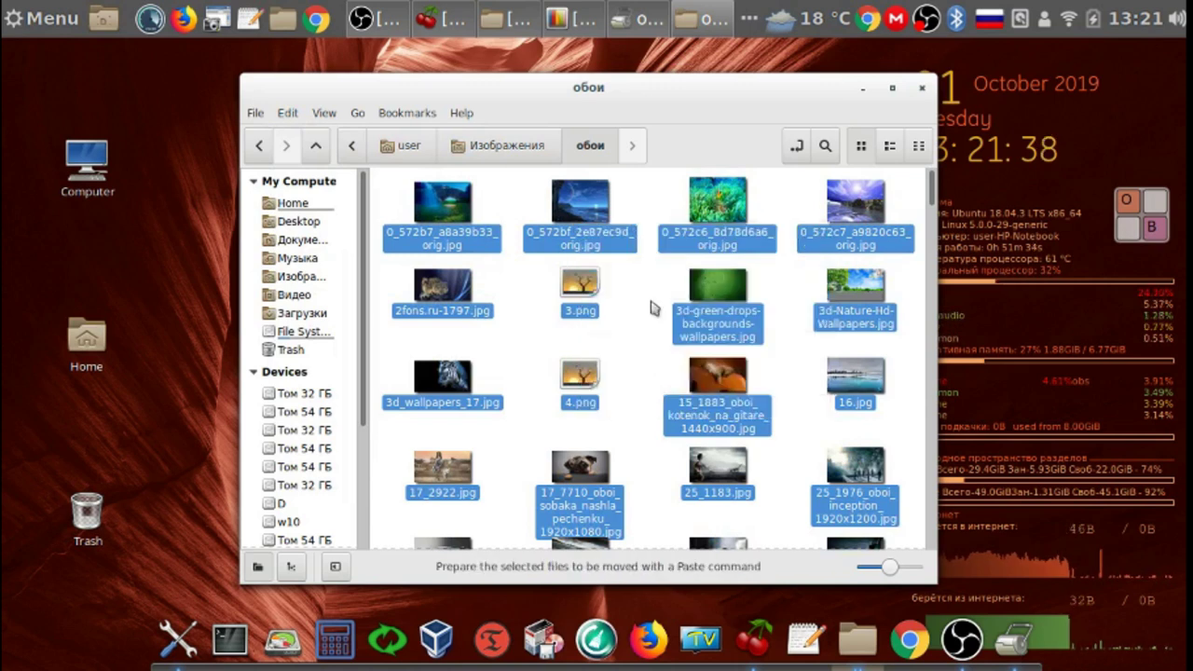
pyautogui.click(316, 146)
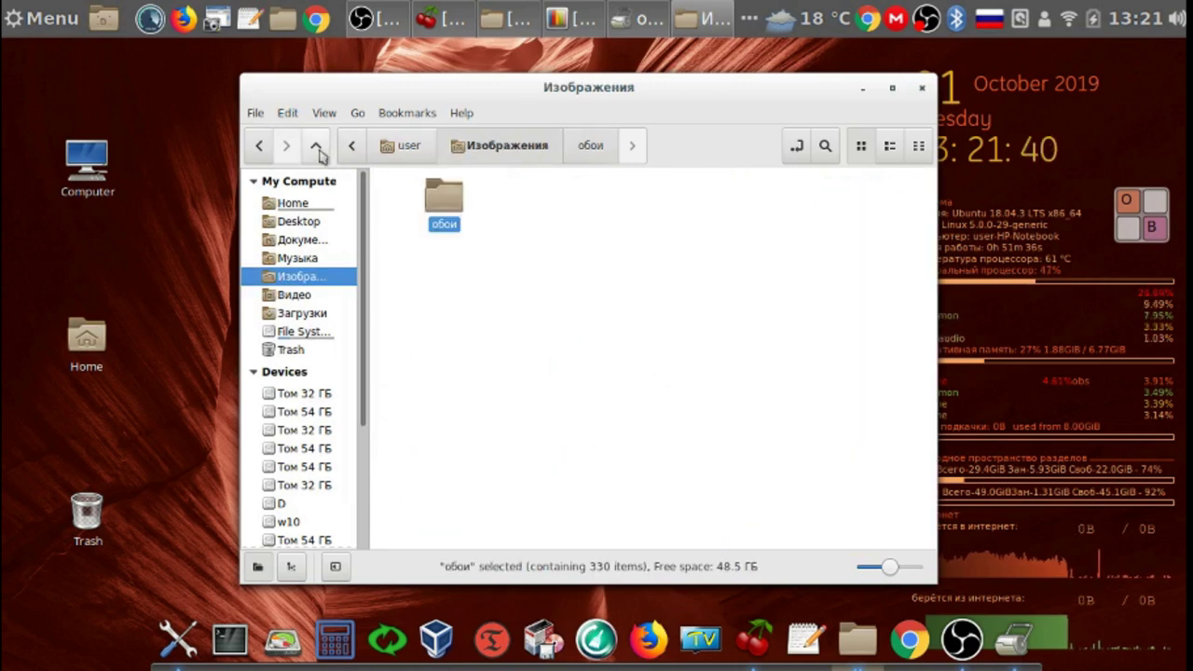
pyautogui.rightClick(617, 268)
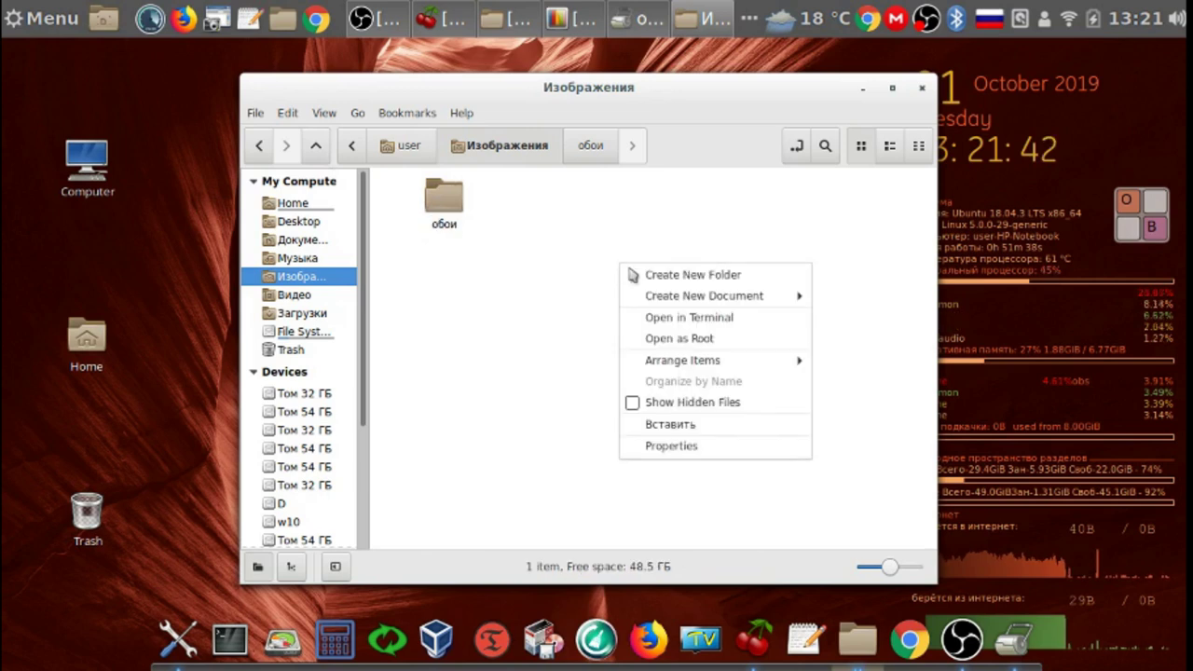
pyautogui.click(721, 432)
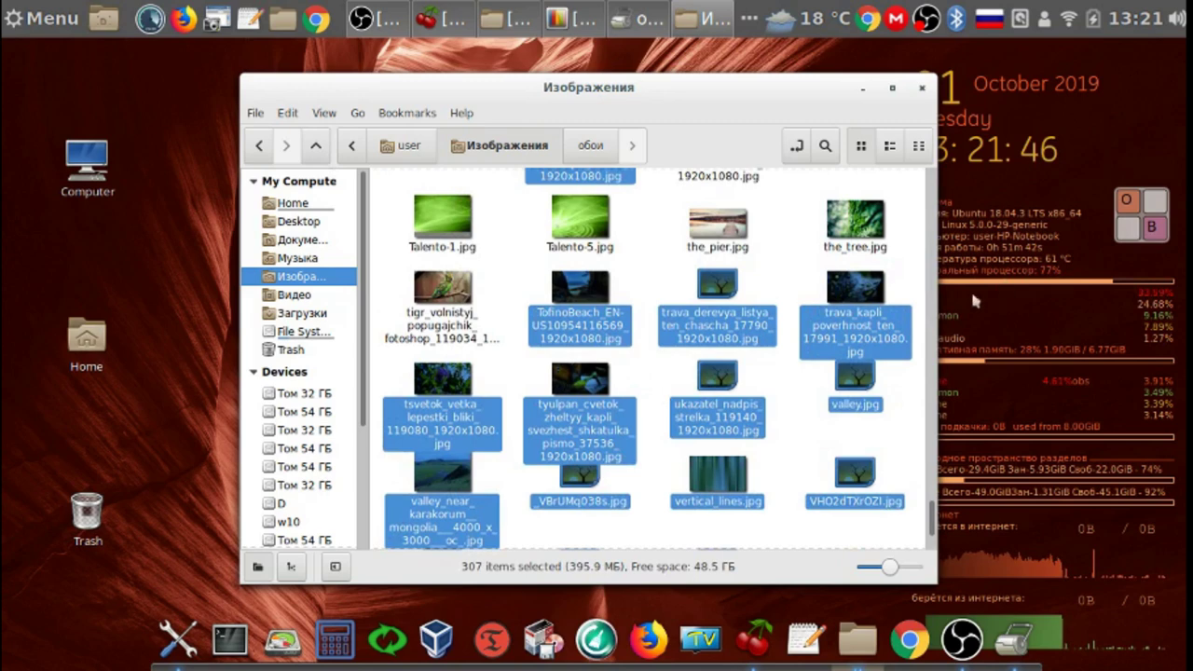
# Permanently delete the emptied обои folder from Изображения
pyautogui.moveTo(936, 526); pyautogui.dragTo(967, 182)
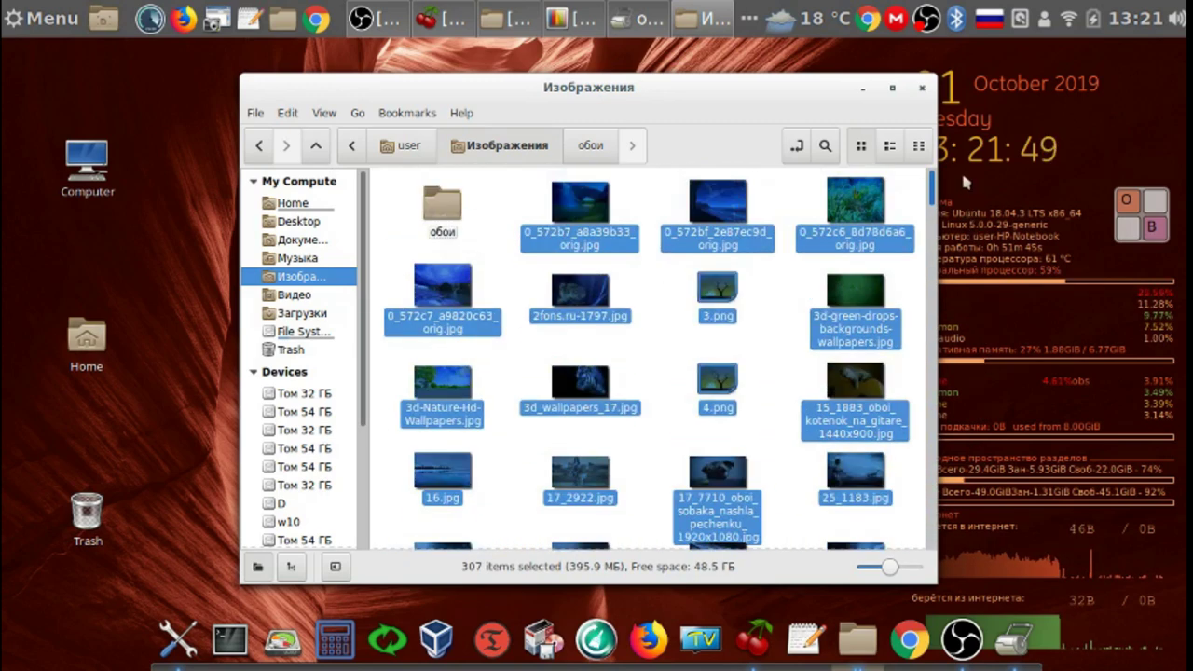
pyautogui.click(441, 211)
pyautogui.rightClick(441, 214)
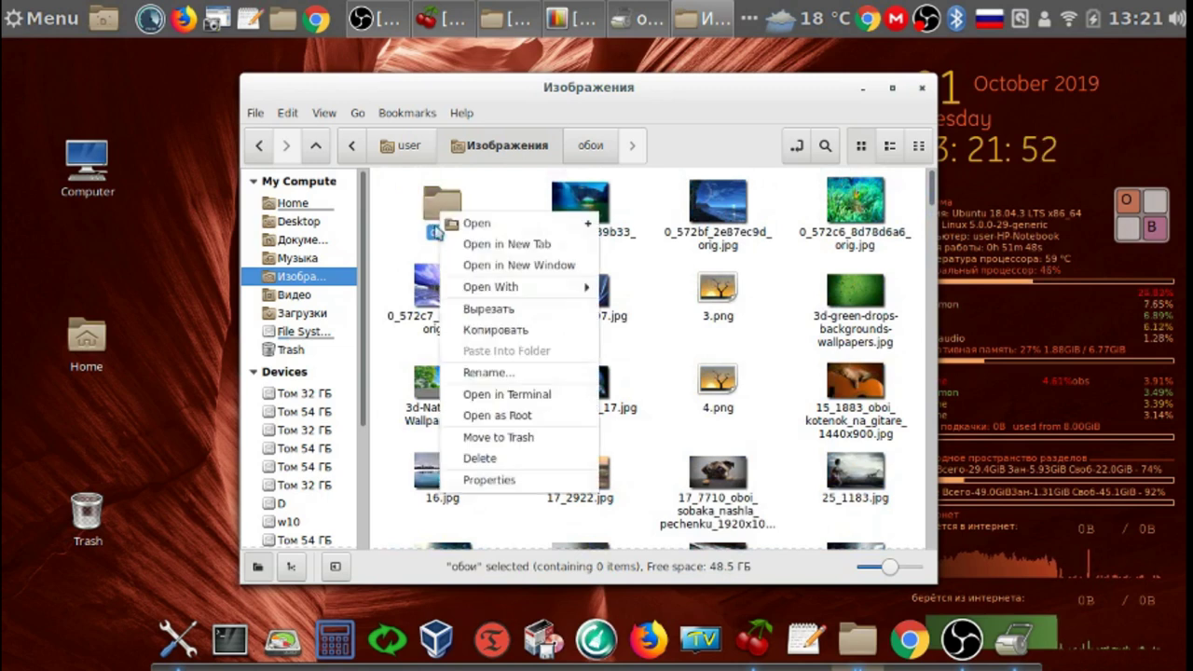
pyautogui.click(479, 458)
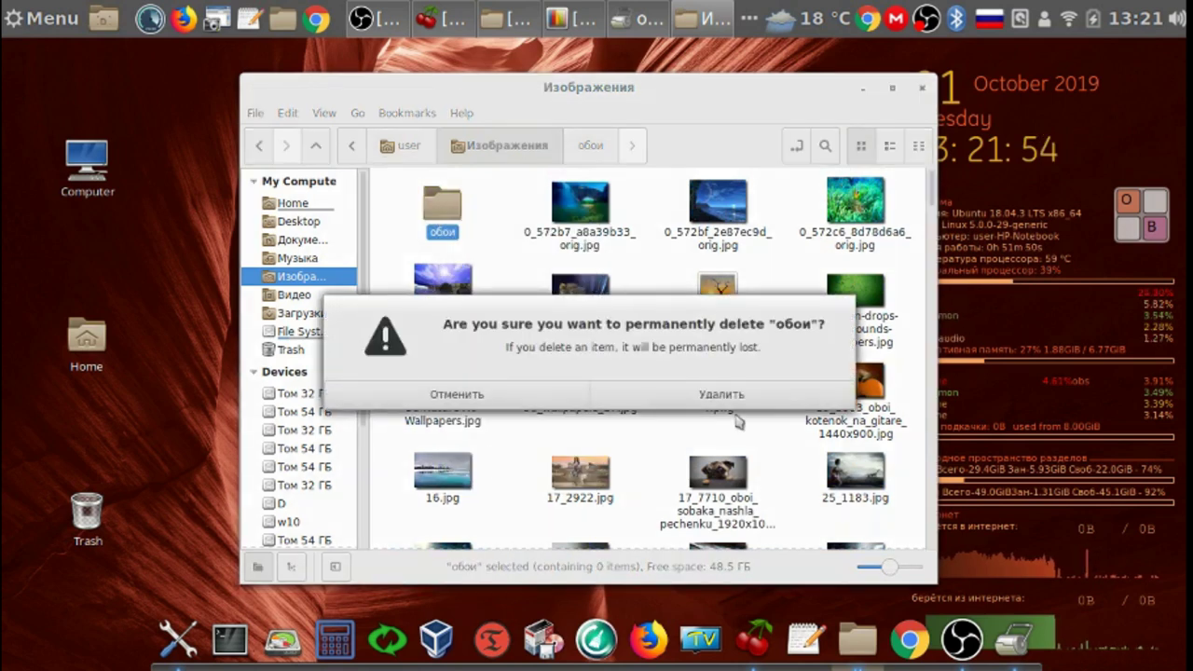
pyautogui.click(759, 394)
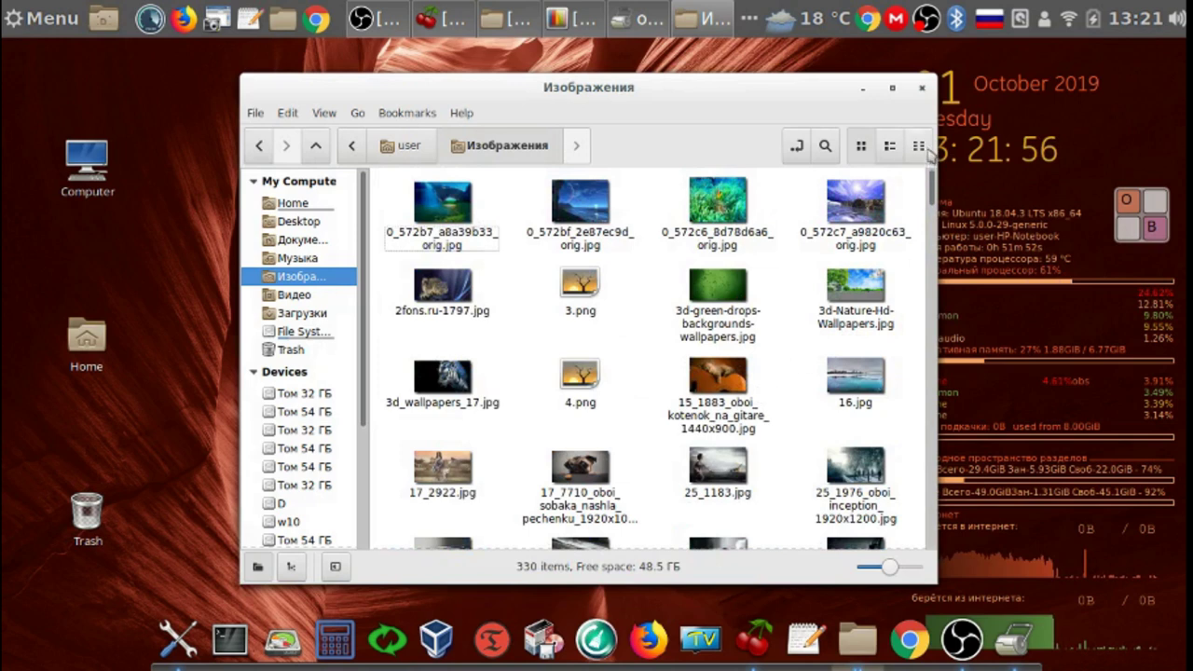
# Clear away the file manager and archive windows and open the desktop background chooser on the Изображения folder
pyautogui.click(865, 91)
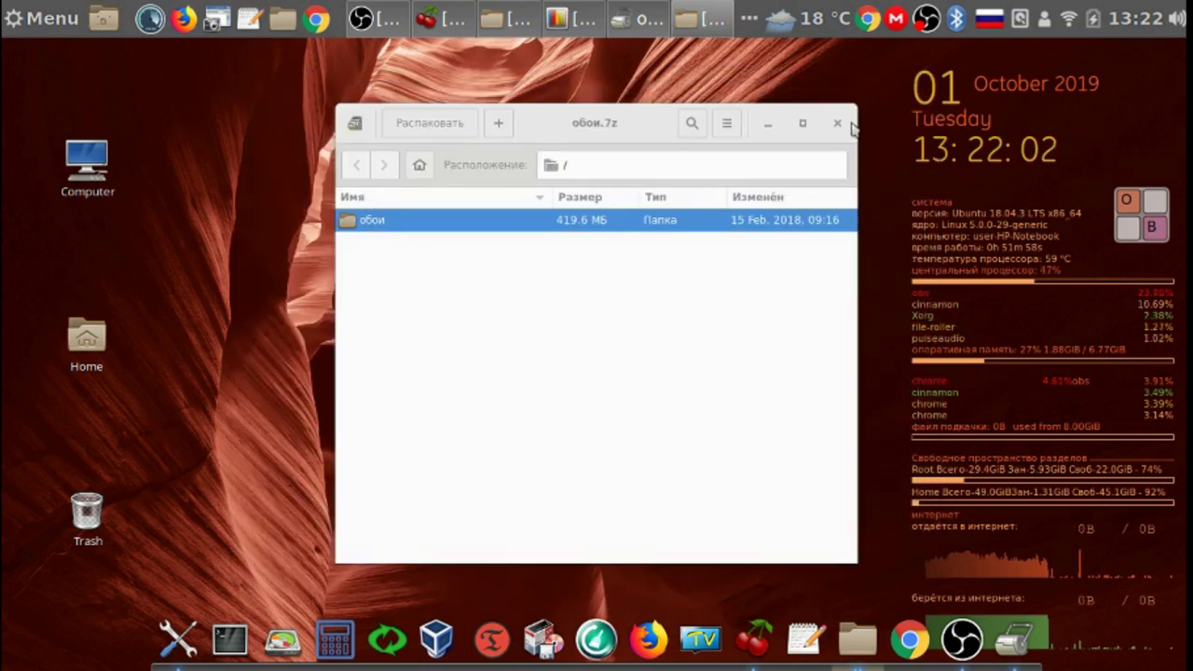
pyautogui.click(838, 124)
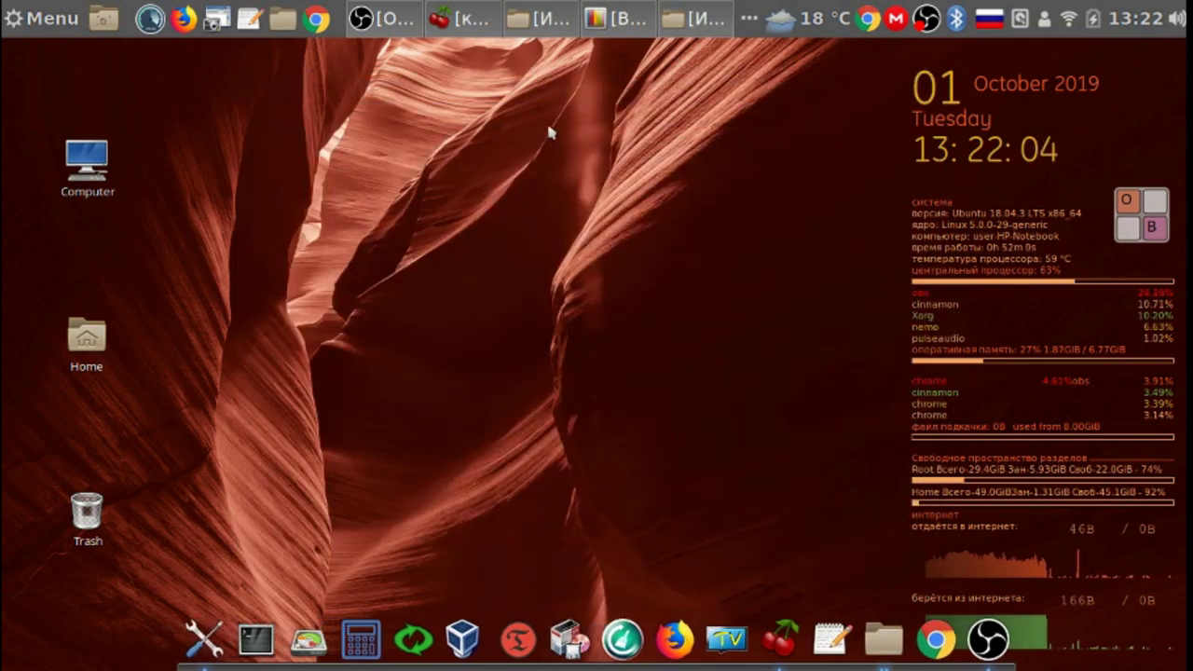
pyautogui.rightClick(550, 134)
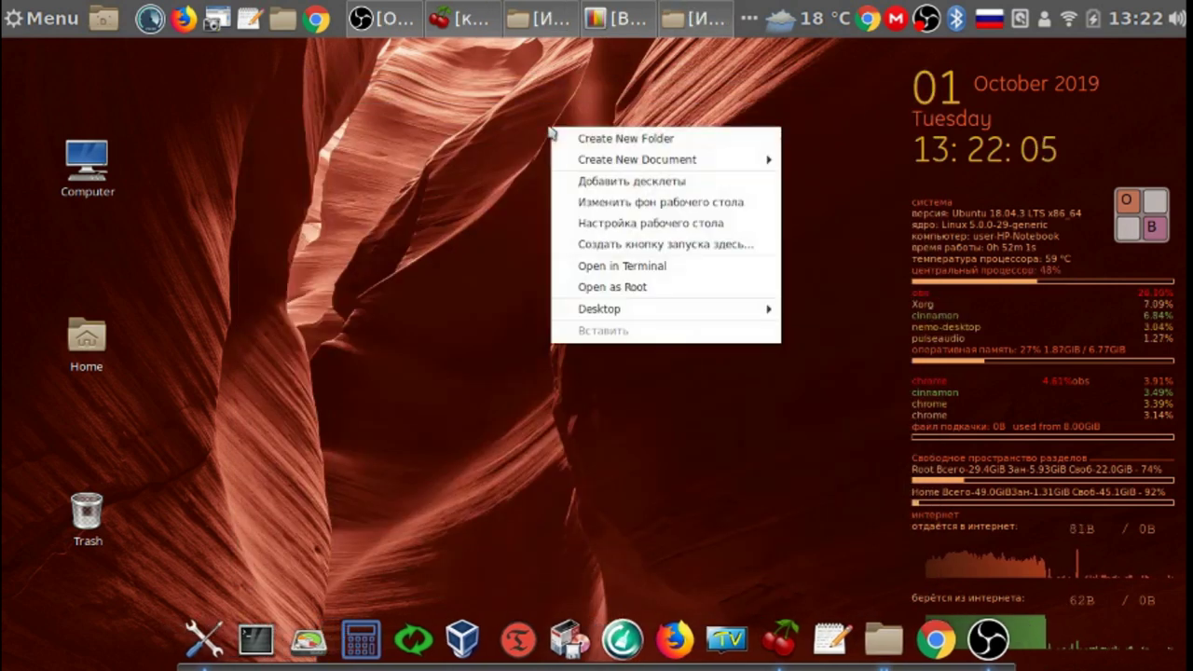
pyautogui.click(664, 204)
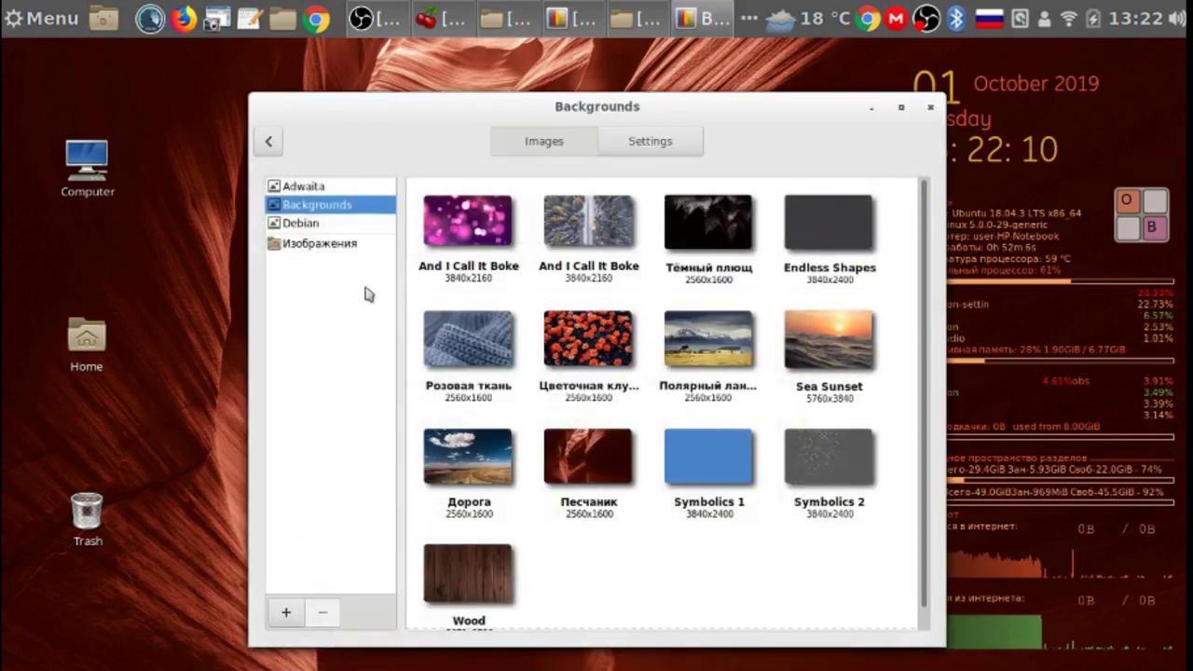
pyautogui.click(310, 246)
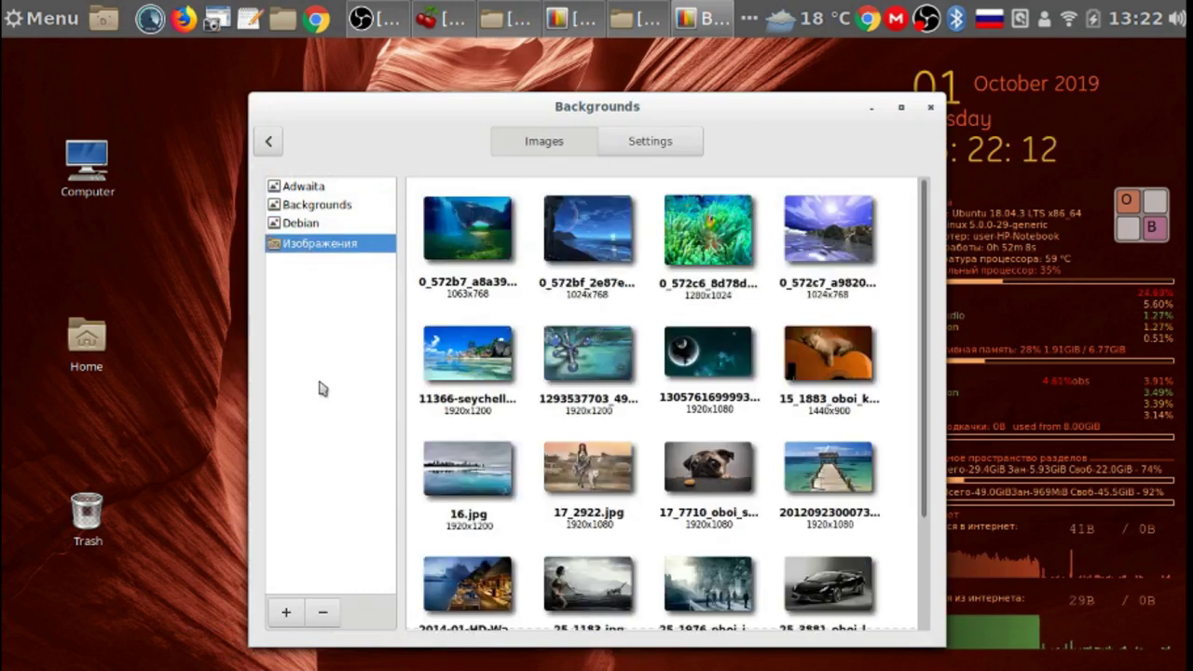
# Try the night seashore, moon, pug and 0_572b7_a8a39b33_orig.jpg images as desktop wallpaper, keeping the chooser aside so the desktop can be seen
pyautogui.moveTo(417, 111); pyautogui.dragTo(270, 83)
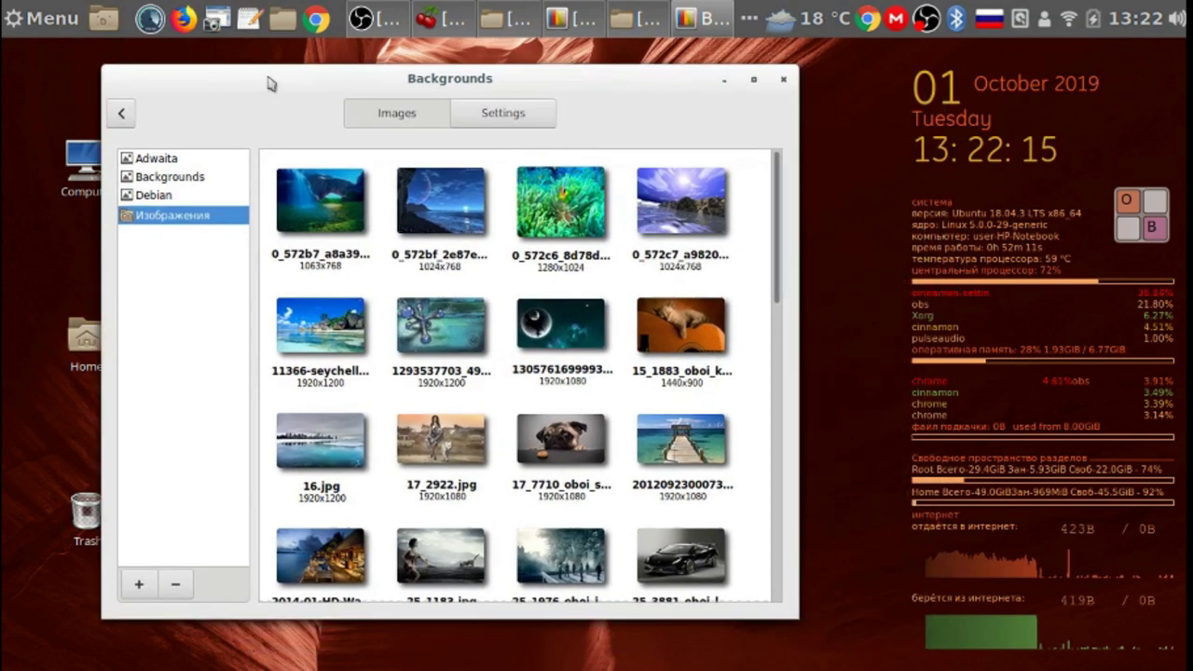
pyautogui.click(441, 207)
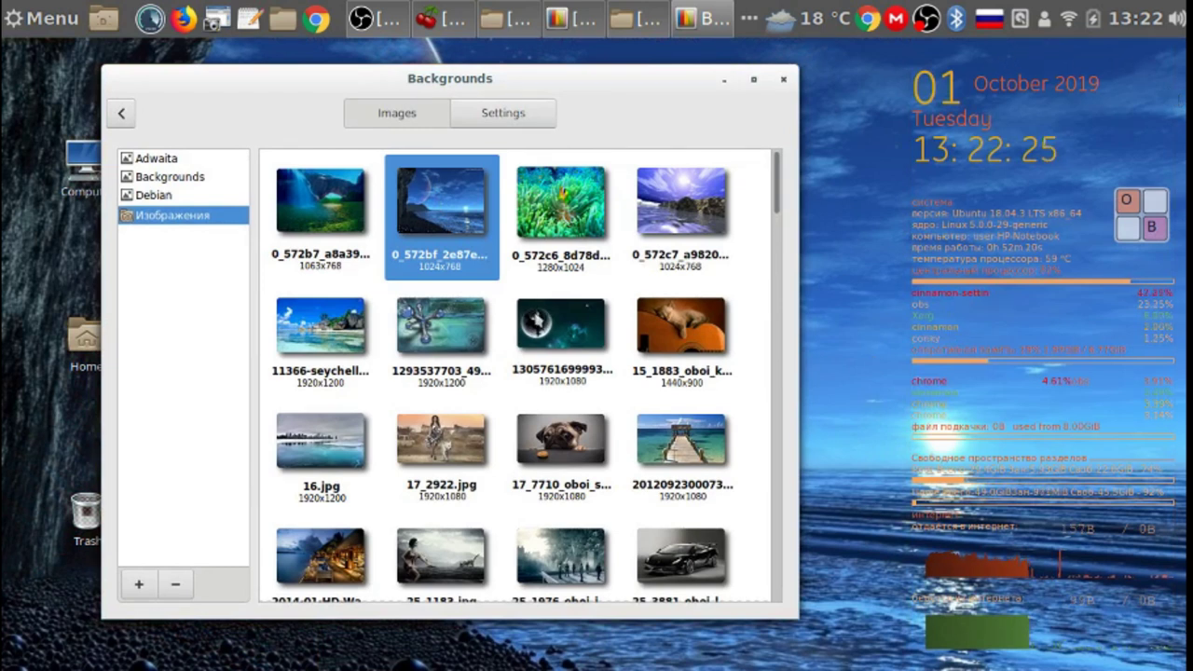
pyautogui.click(561, 327)
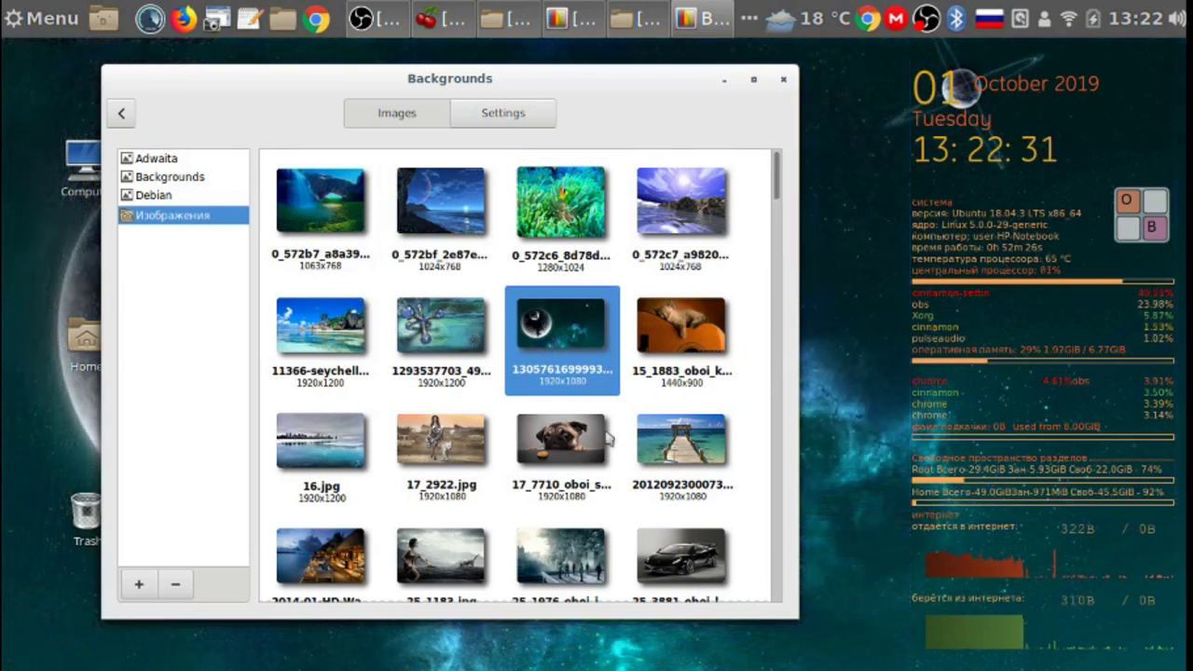
pyautogui.click(562, 452)
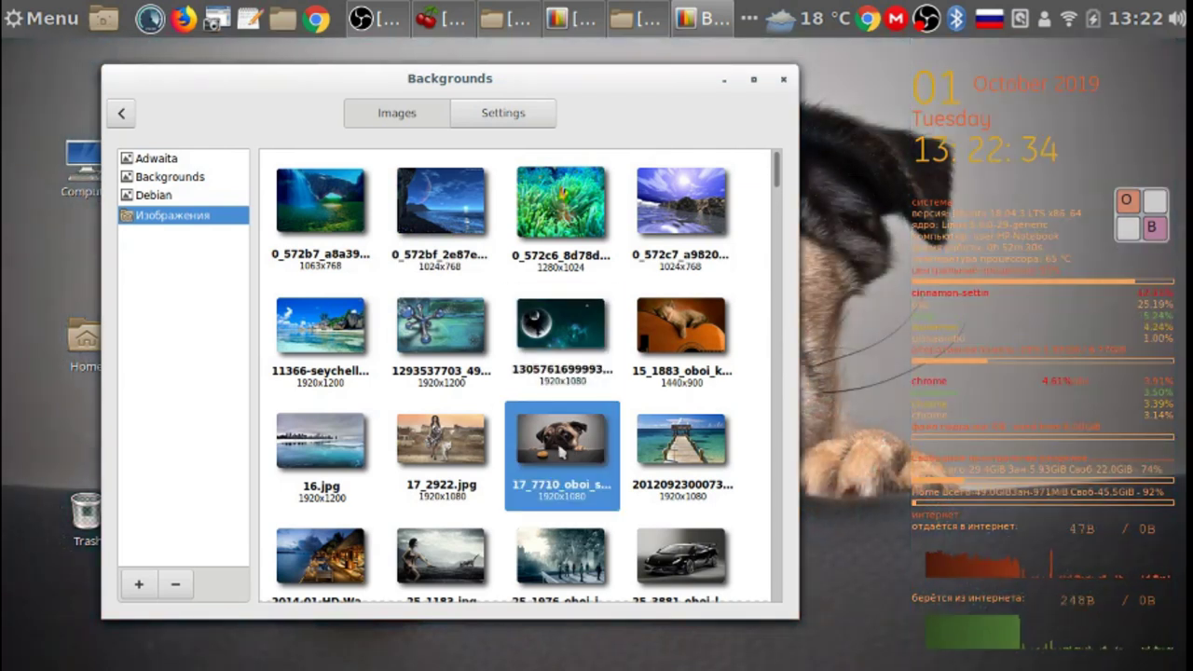
pyautogui.moveTo(618, 72); pyautogui.dragTo(484, 78)
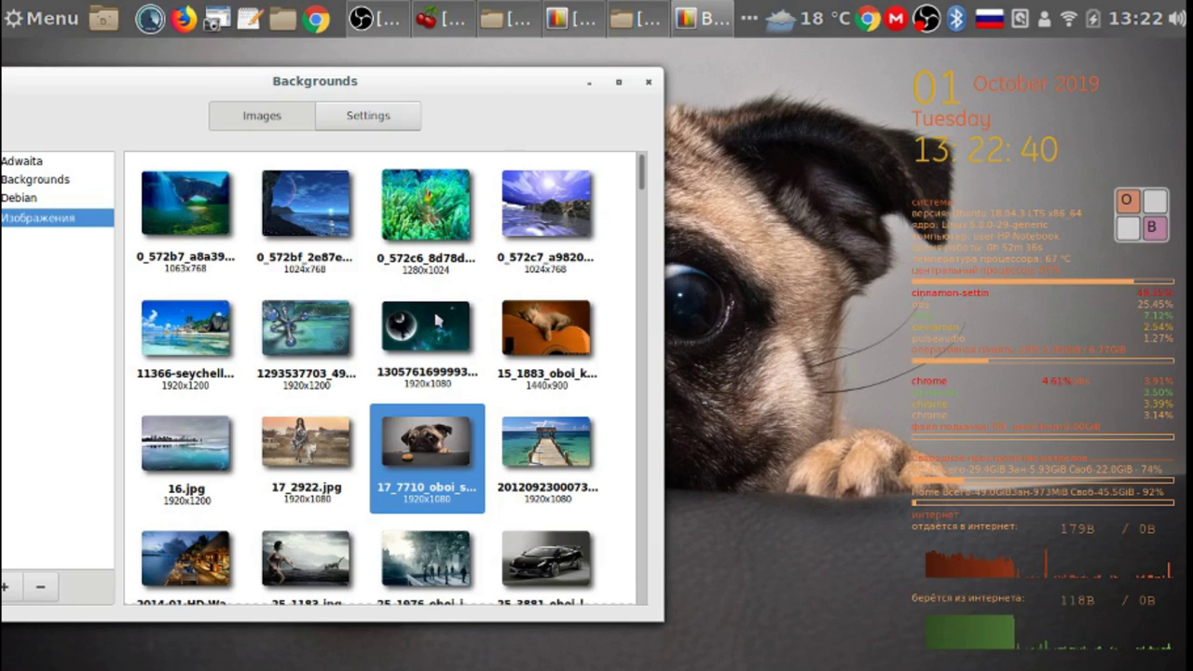
pyautogui.click(196, 210)
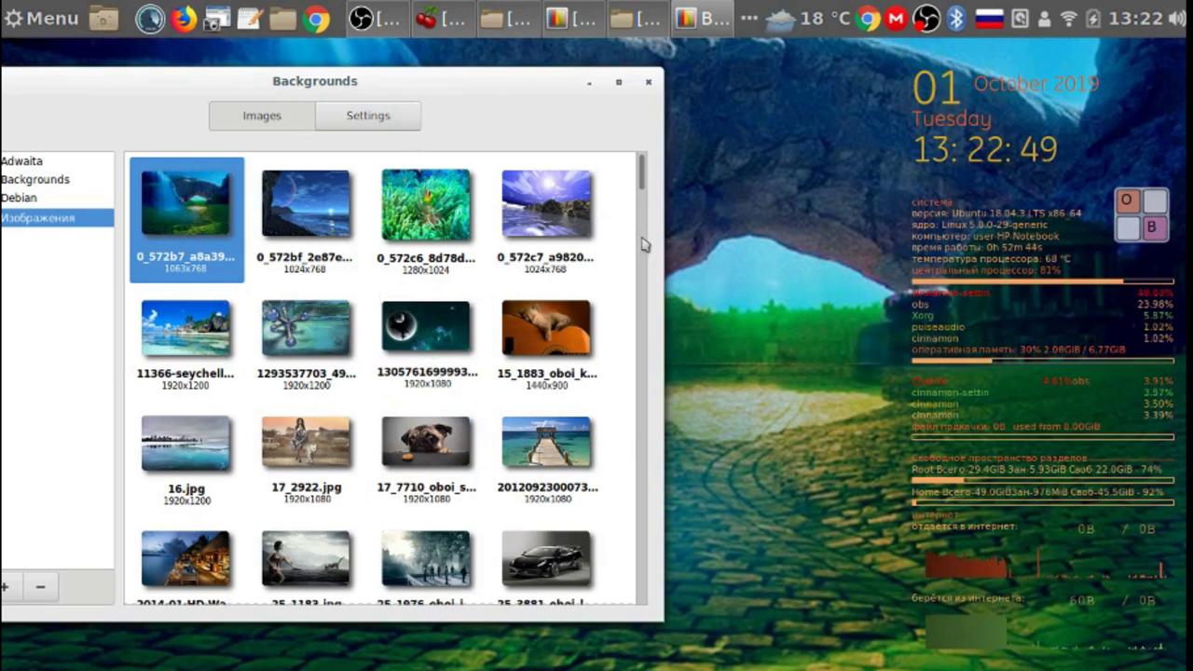
# Try the night city, Ferris wheel and yellow forest images from Изображения as desktop wallpaper
pyautogui.scroll(-1, 642, 200)
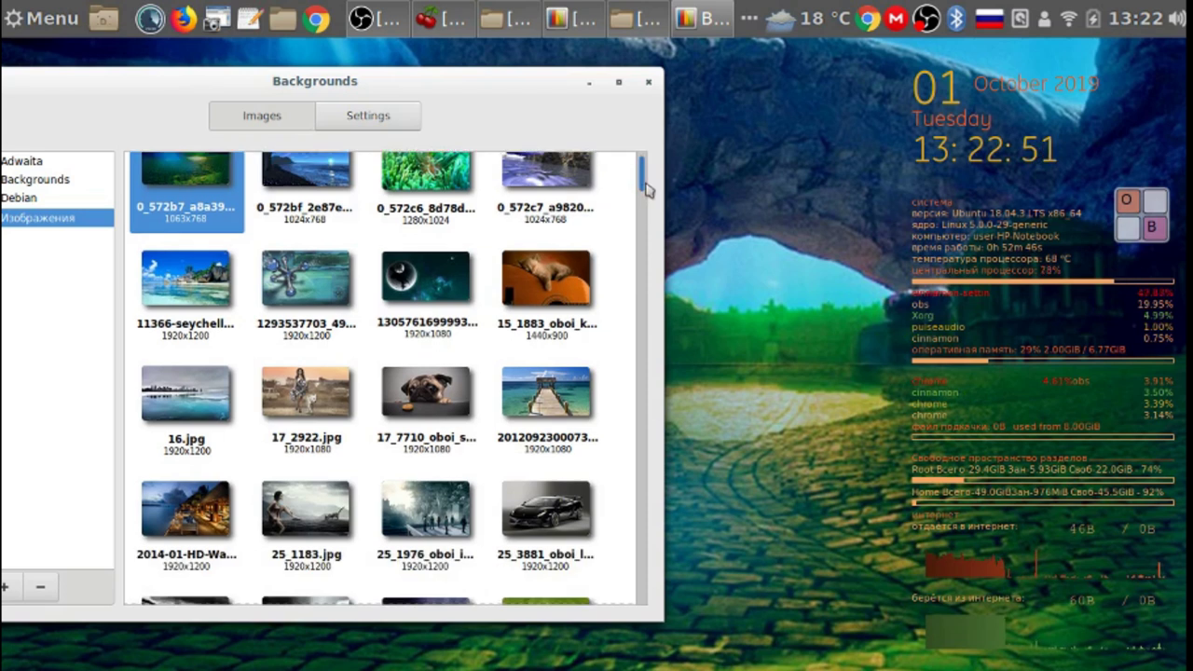
pyautogui.scroll(-5, 620, 308)
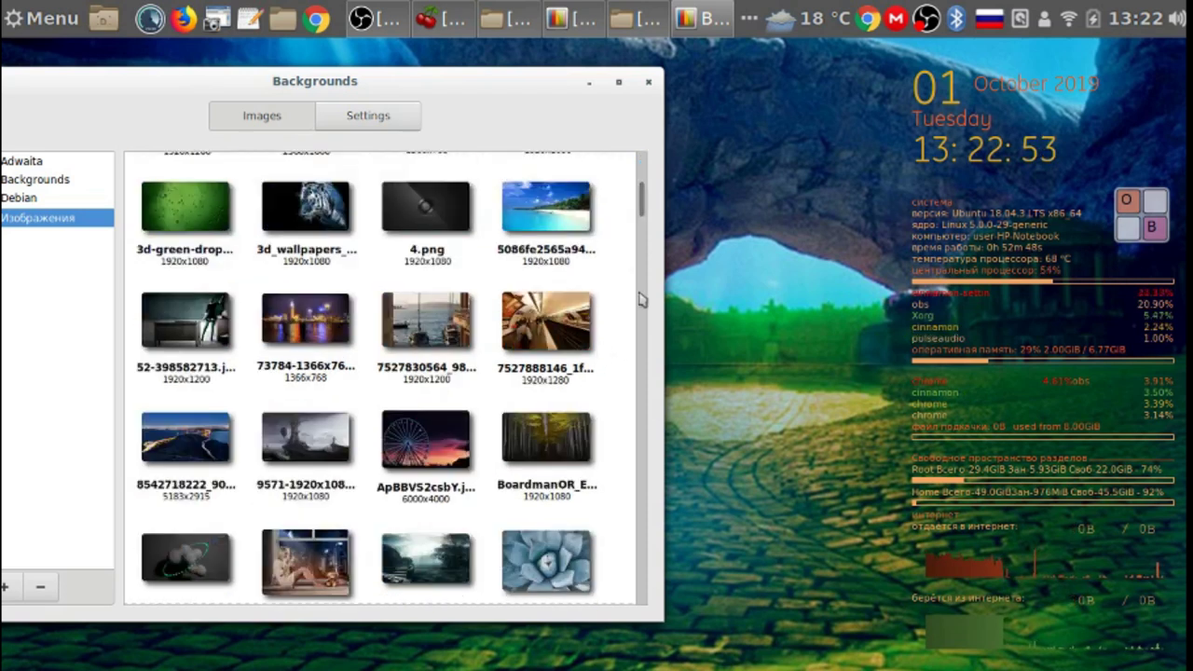
pyautogui.scroll(-2, 641, 201)
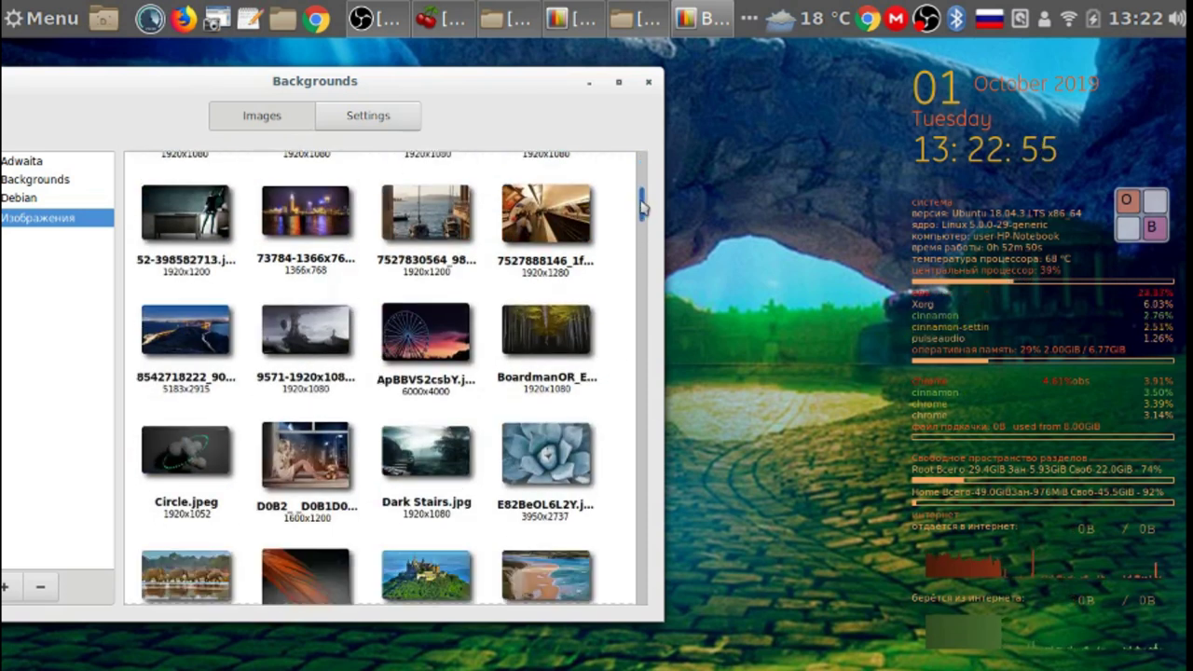
pyautogui.click(313, 221)
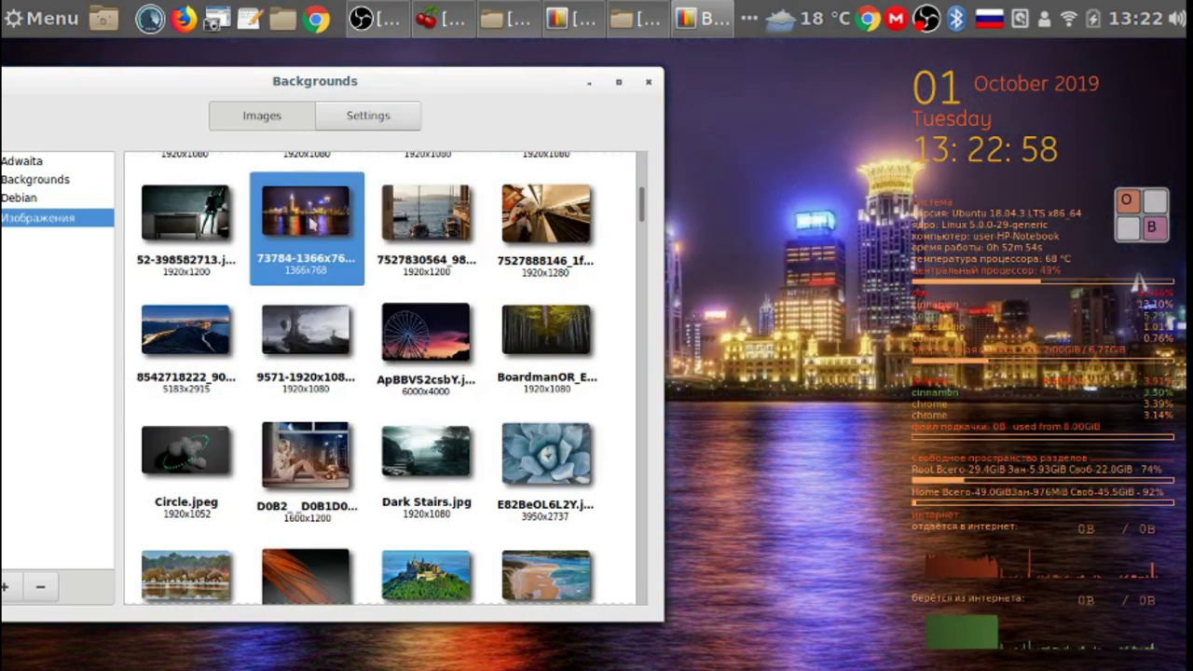
pyautogui.click(460, 342)
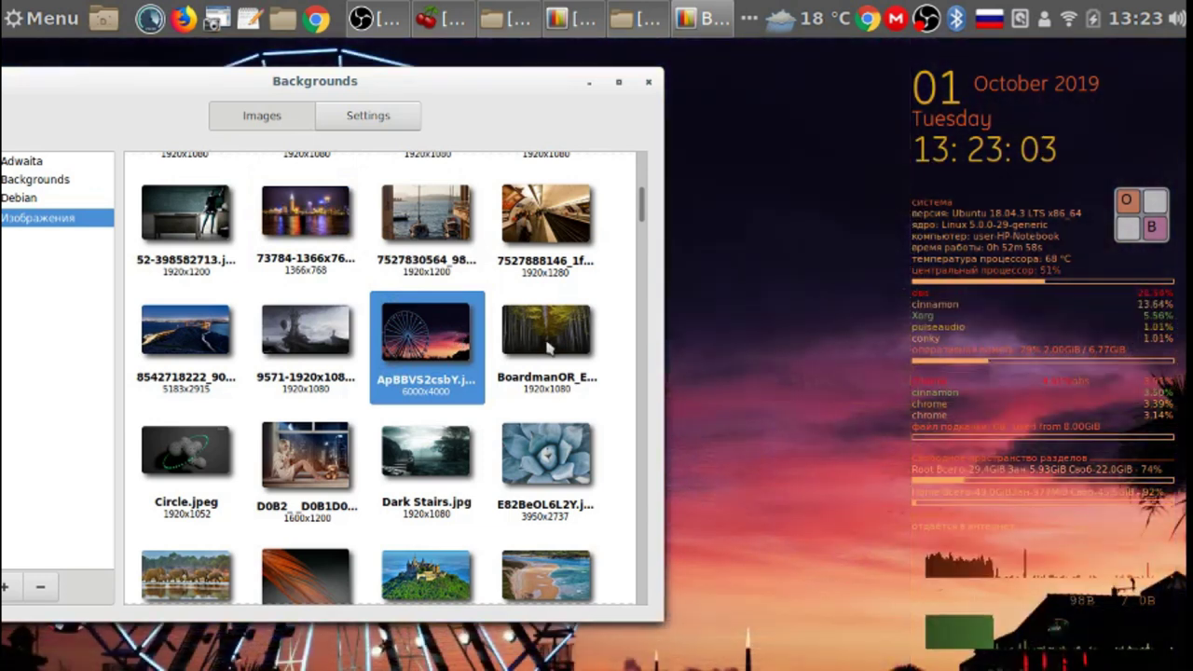
pyautogui.click(548, 335)
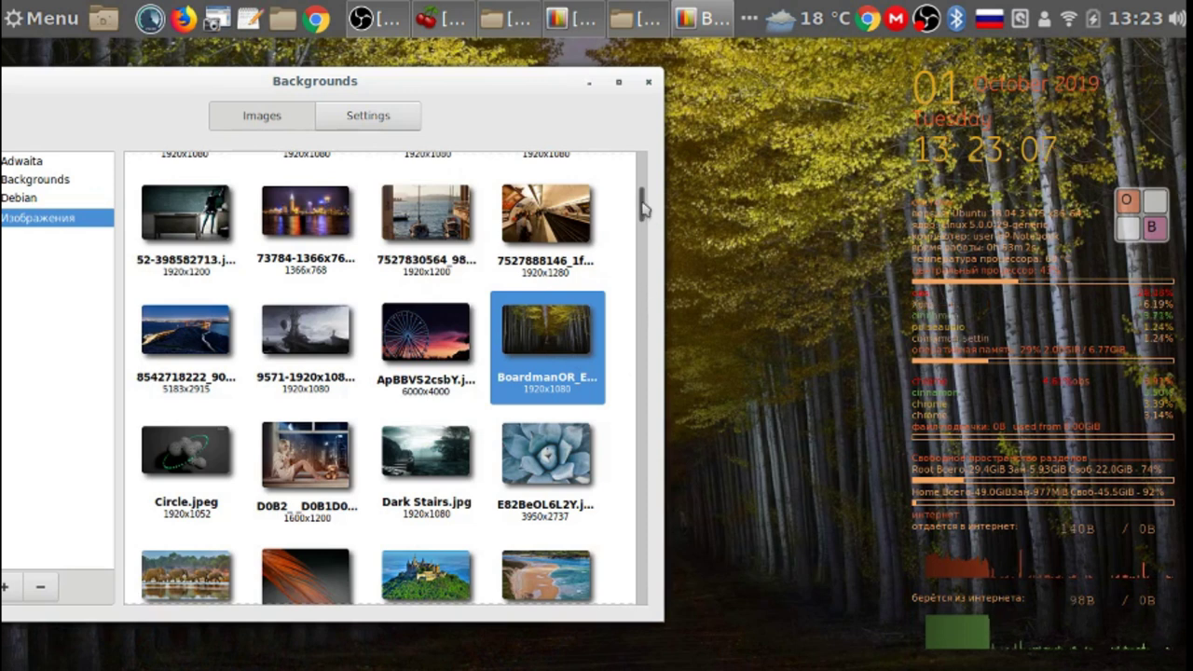
# Apply the dark green forest image _VBrUMq038s as wallpaper and minimize the chooser to view it on the whole desktop
pyautogui.scroll(-3, 650, 221)
pyautogui.moveTo(645, 220); pyautogui.dragTo(645, 263)
pyautogui.click(539, 452)
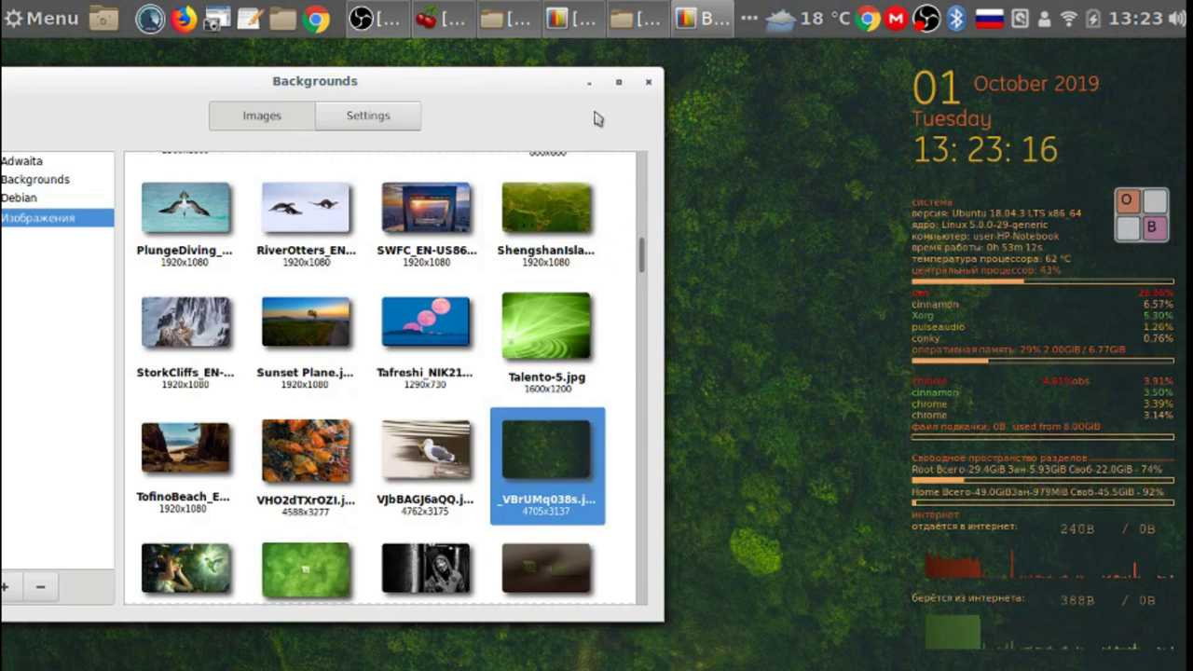
pyautogui.click(590, 82)
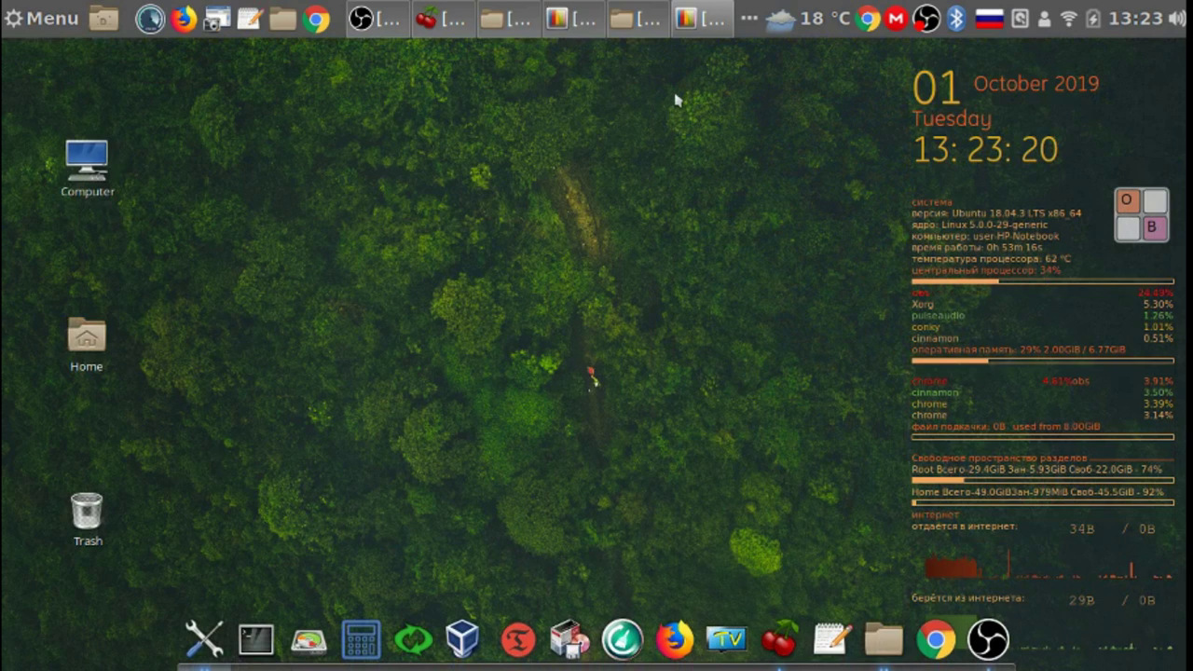
# Close the outdated duplicate Backgrounds window and restore the one listing the new wallpapers
pyautogui.click(573, 21)
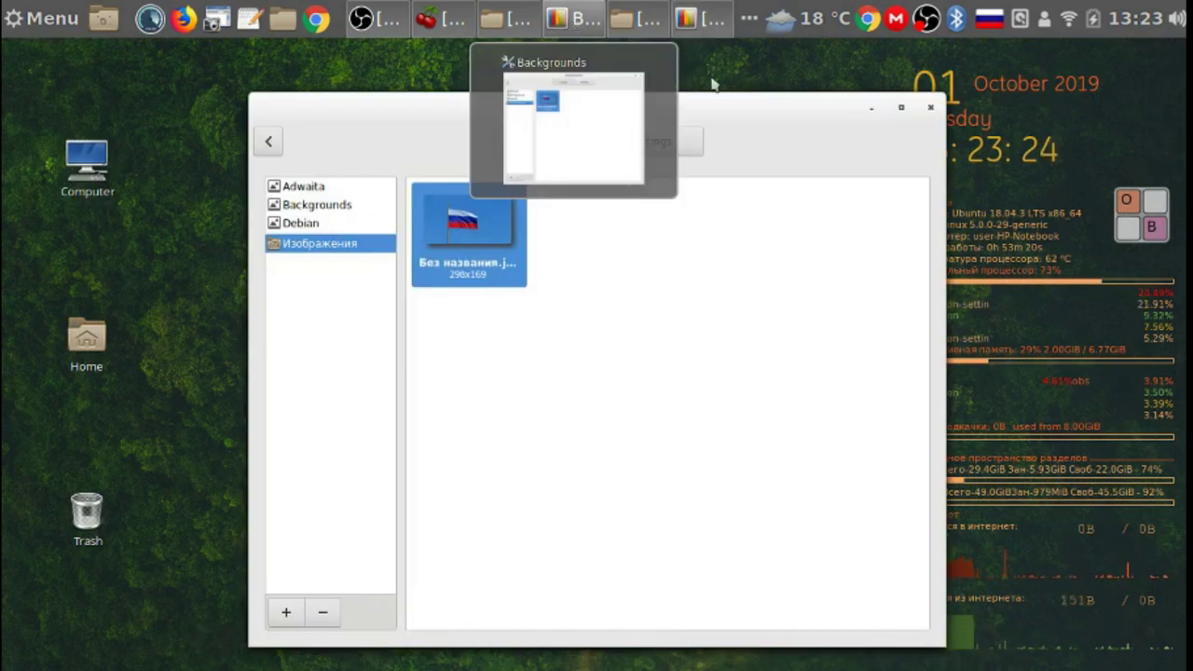
pyautogui.click(929, 107)
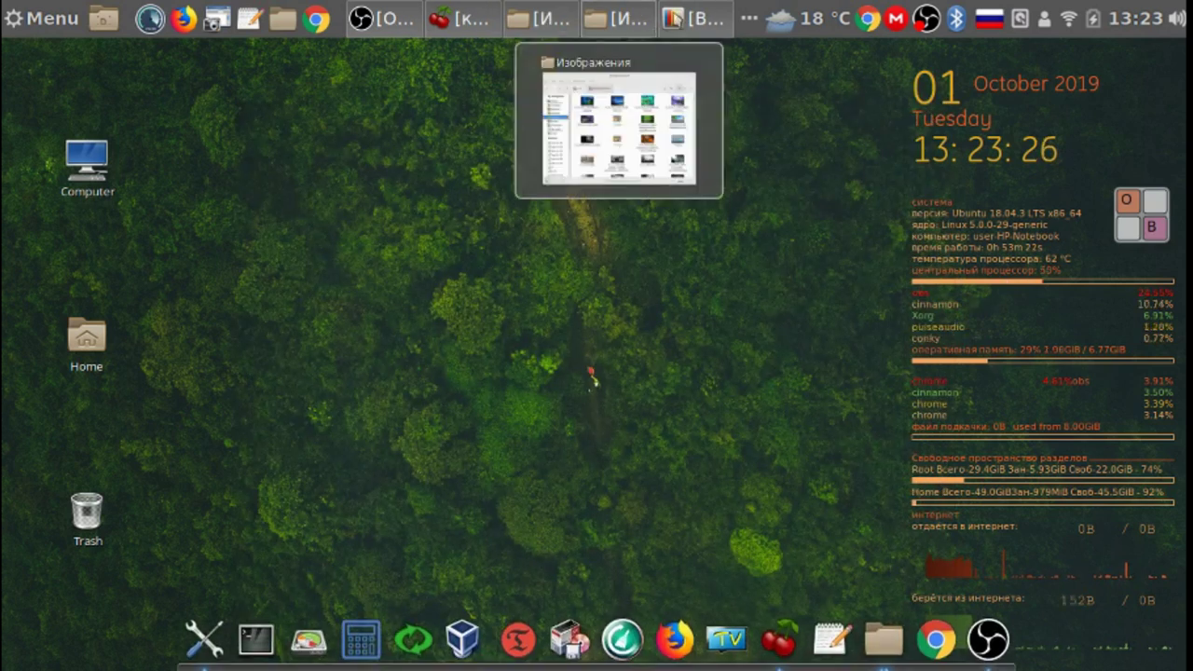
pyautogui.click(690, 19)
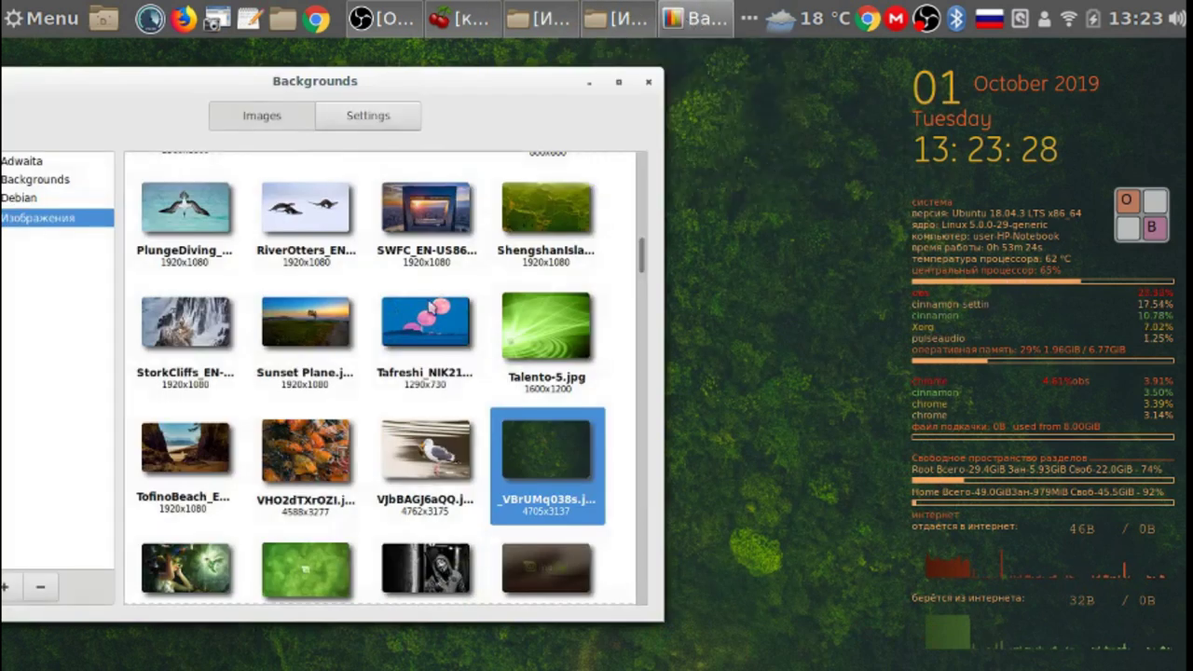
# Set the balls_lines_neo image with the glowing balls as desktop wallpaper and close the background chooser
pyautogui.scroll(-1, 641, 268)
pyautogui.moveTo(641, 267); pyautogui.dragTo(641, 299)
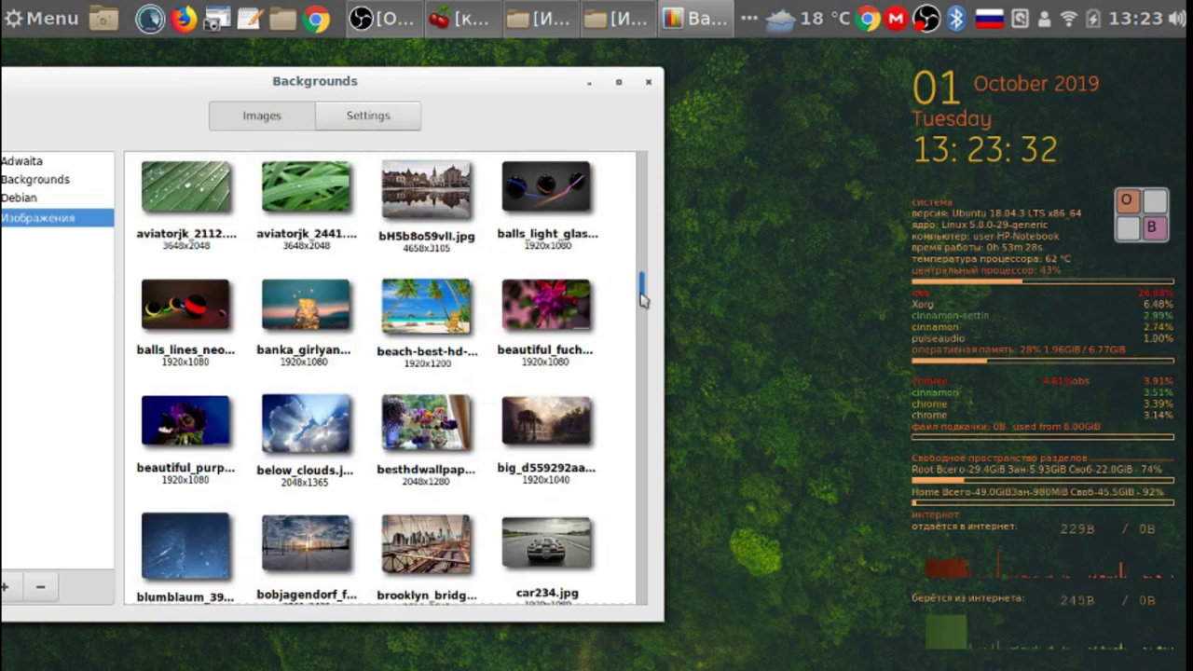
pyautogui.click(167, 312)
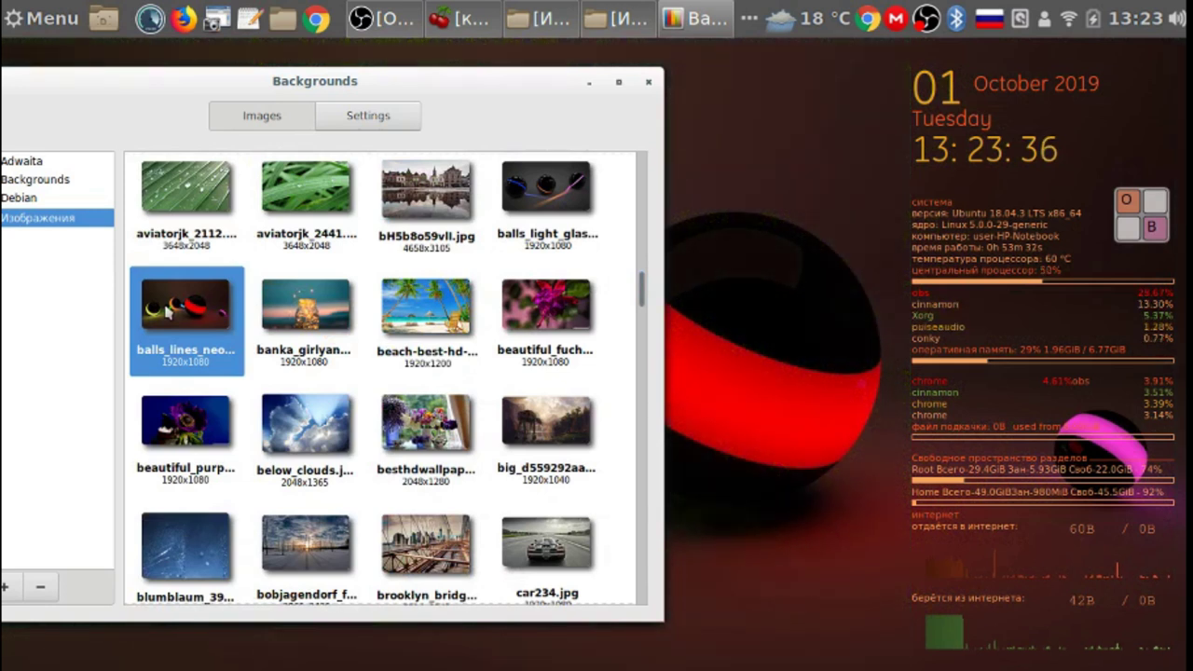
pyautogui.click(648, 81)
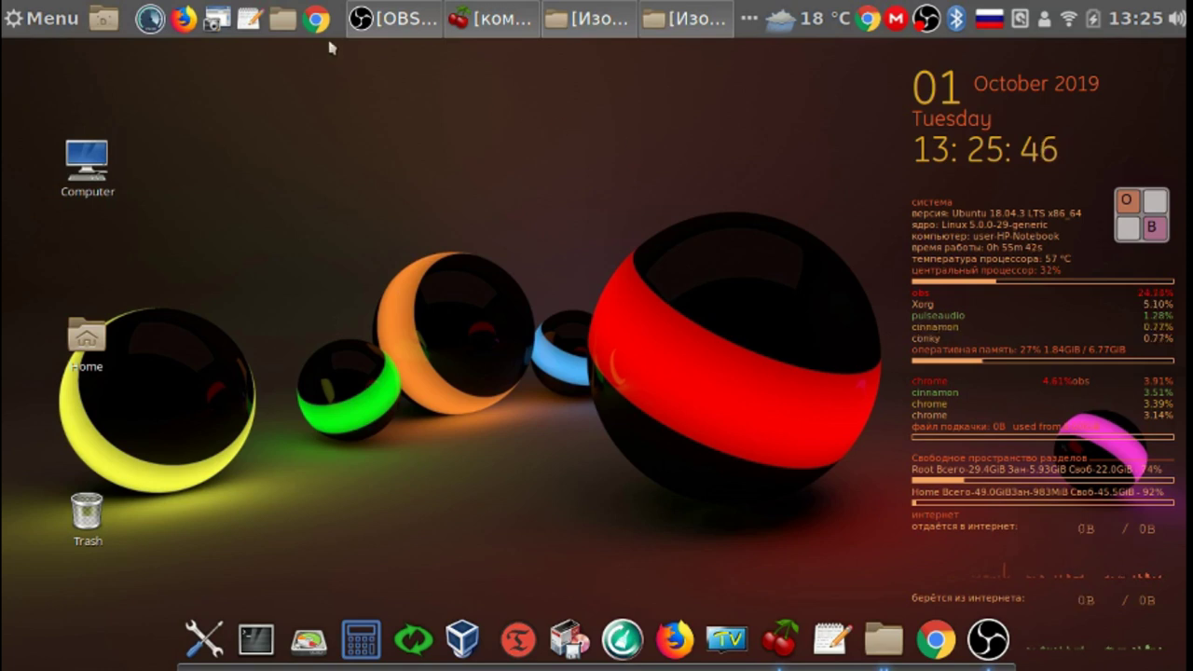
# Switch to Chrome and clear all entries from its downloads list
pyautogui.click(936, 638)
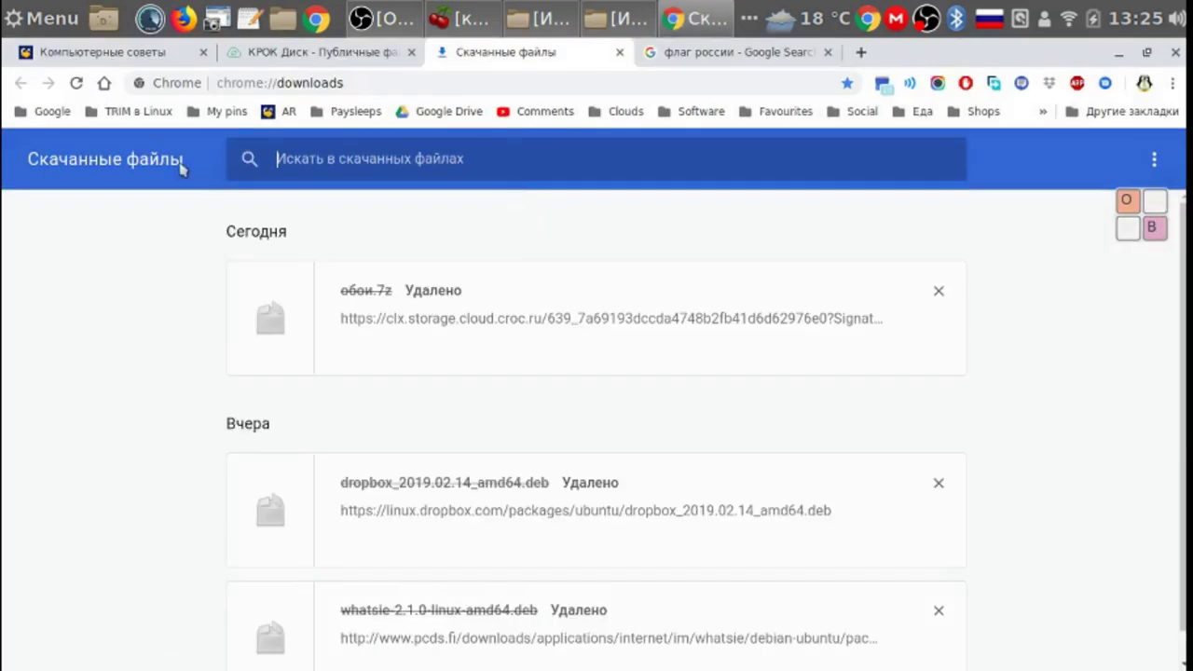
pyautogui.click(1154, 159)
pyautogui.click(1011, 169)
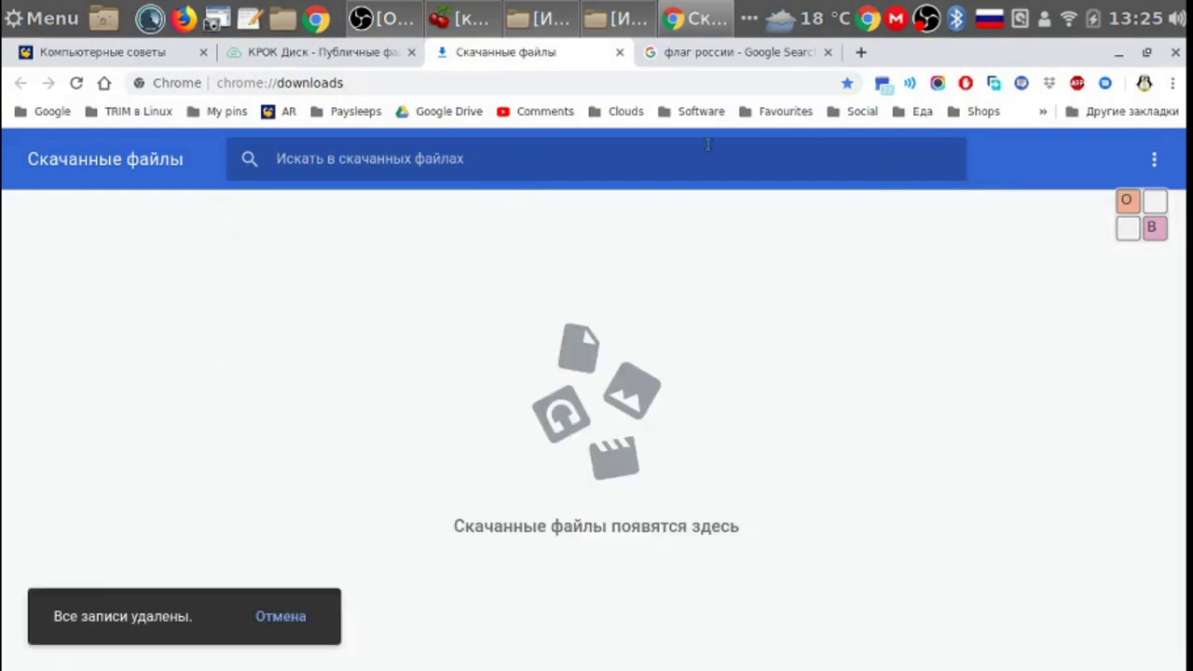
# Go to the Google home page, search for "рунту" using the on-screen keyboard, and close the keyboard
pyautogui.click(104, 85)
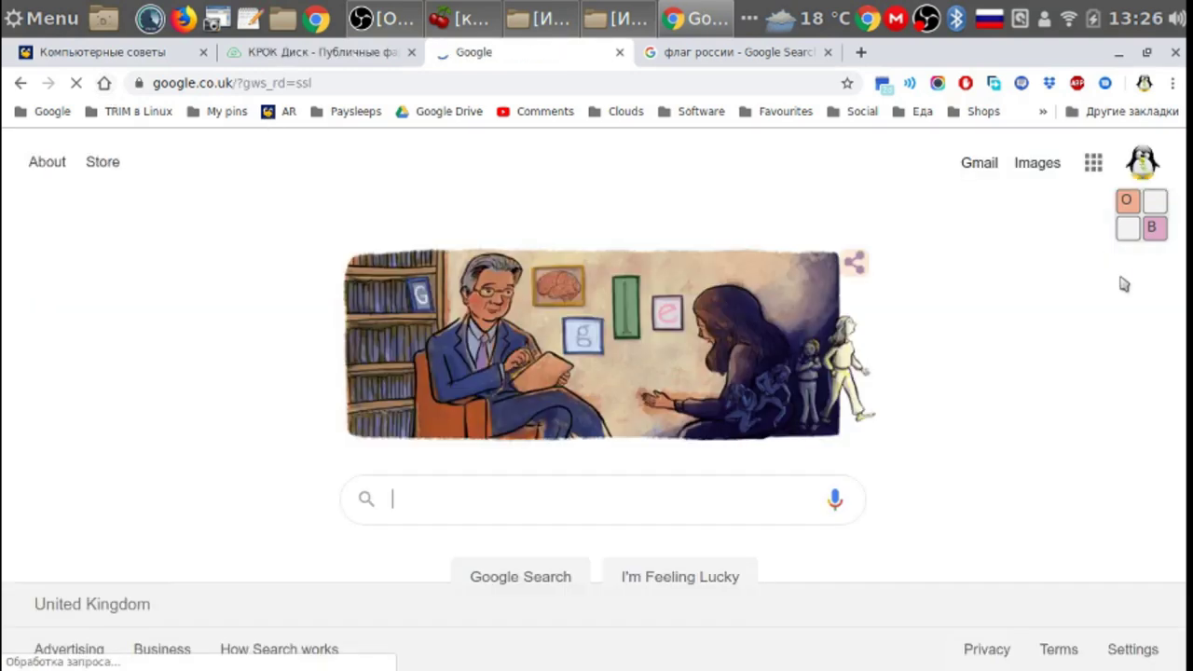
pyautogui.click(1152, 229)
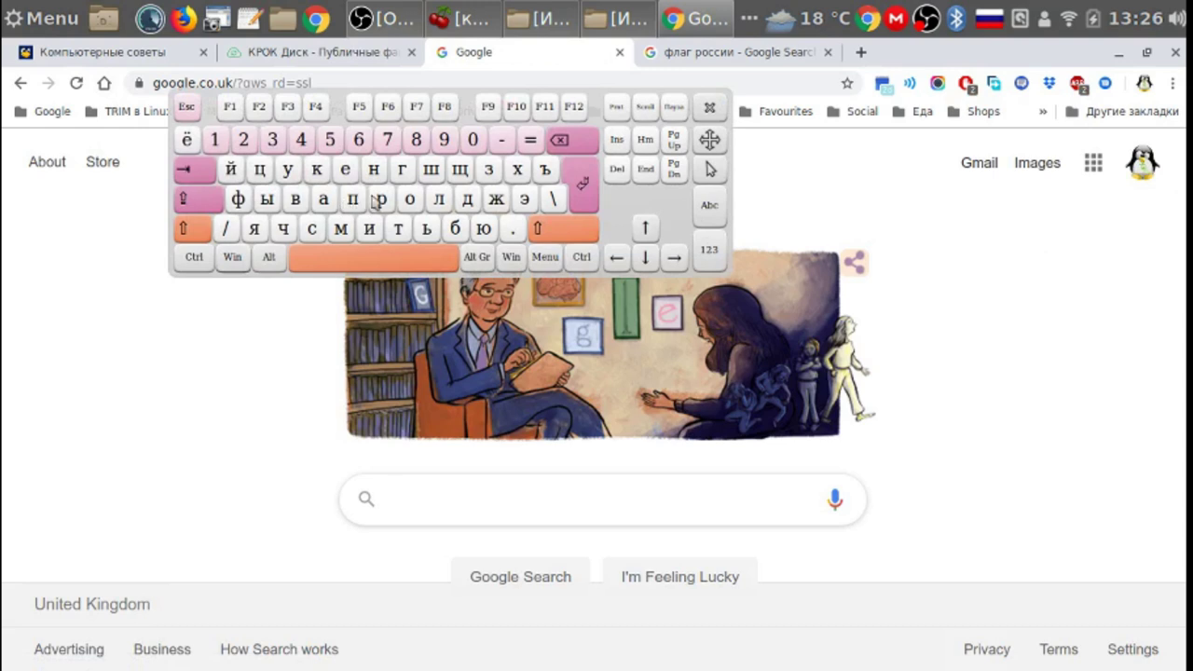
pyautogui.click(380, 201)
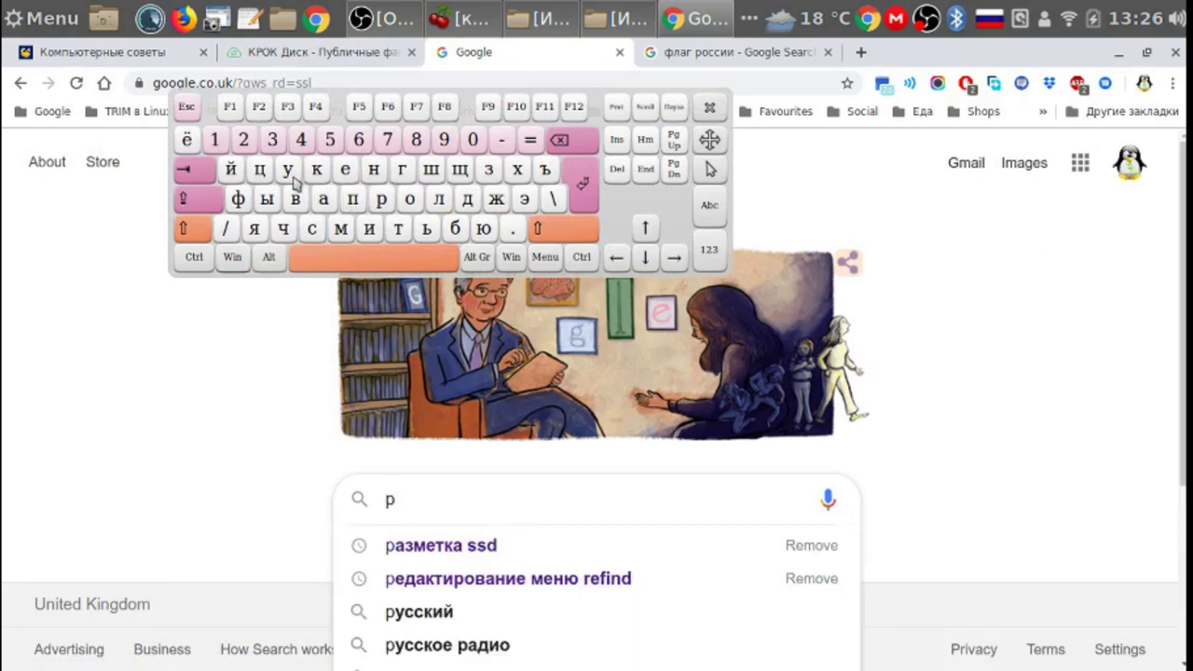
pyautogui.click(290, 171)
pyautogui.click(373, 171)
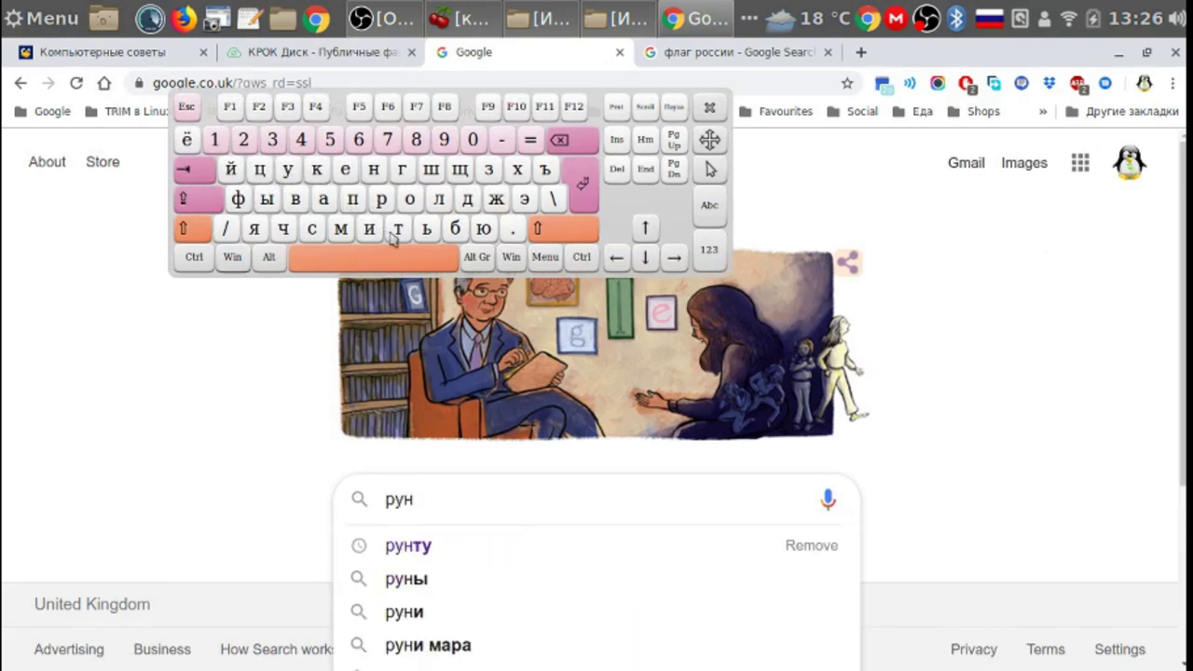
pyautogui.click(397, 230)
pyautogui.click(289, 170)
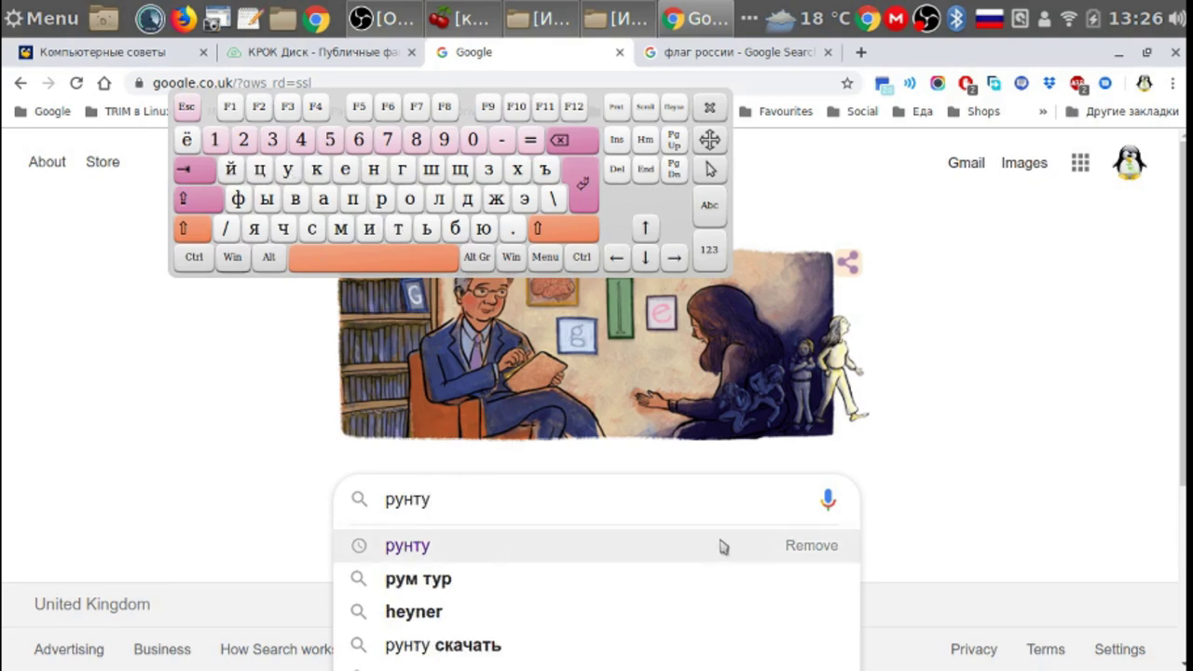
pyautogui.click(583, 183)
pyautogui.click(711, 109)
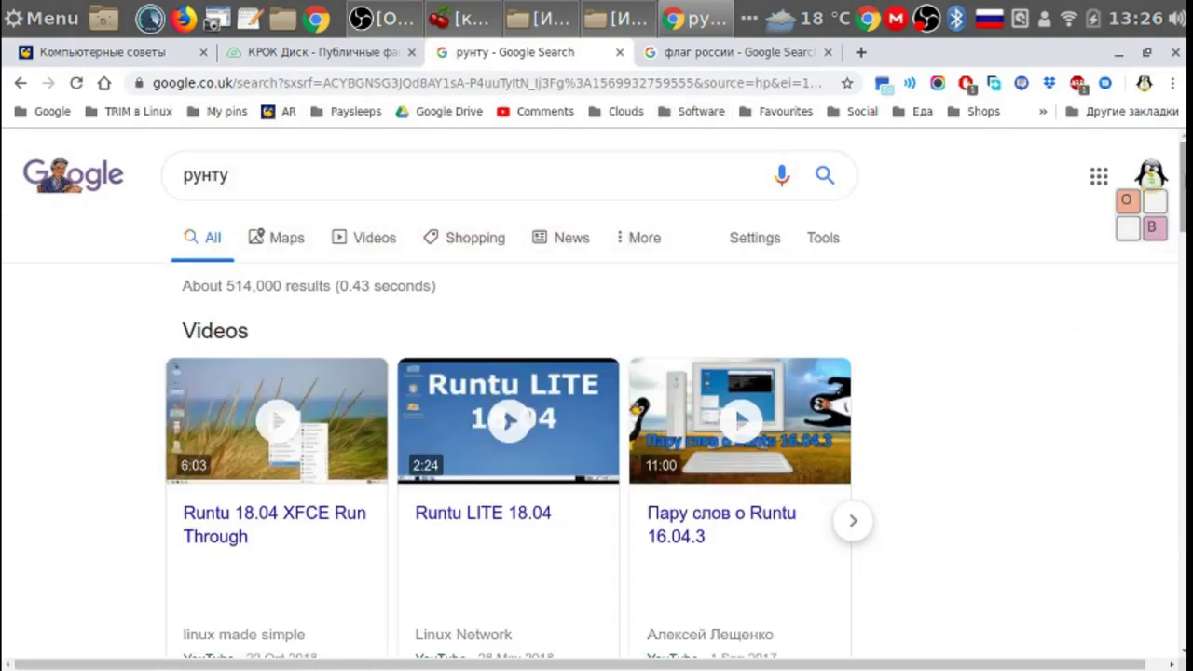
# Open the runtu.org site from the search results and look over its home page
pyautogui.scroll(-3, 596, 401)
pyautogui.scroll(-1, 532, 410)
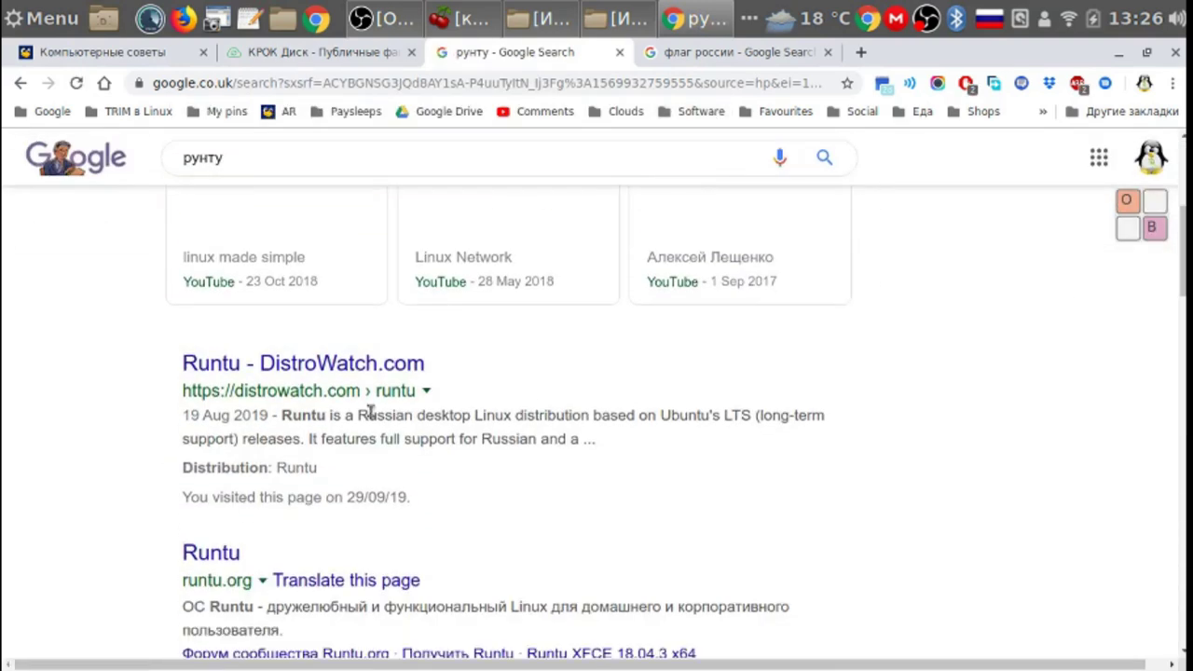
pyautogui.click(231, 557)
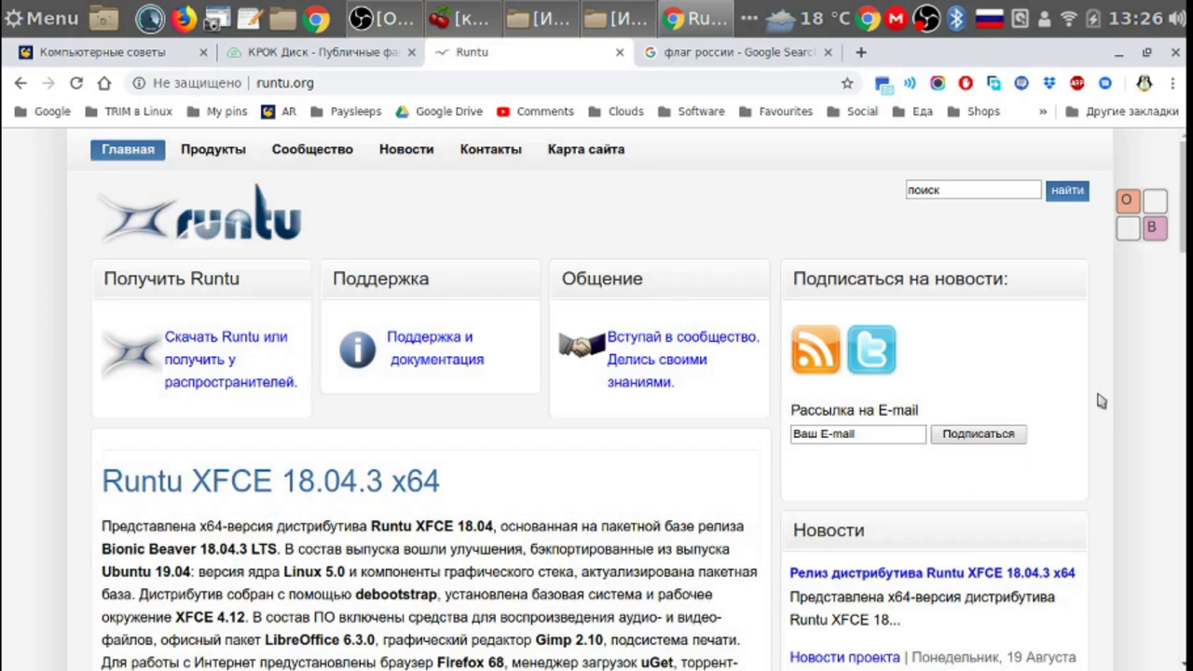
pyautogui.moveTo(1184, 216); pyautogui.dragTo(1184, 244)
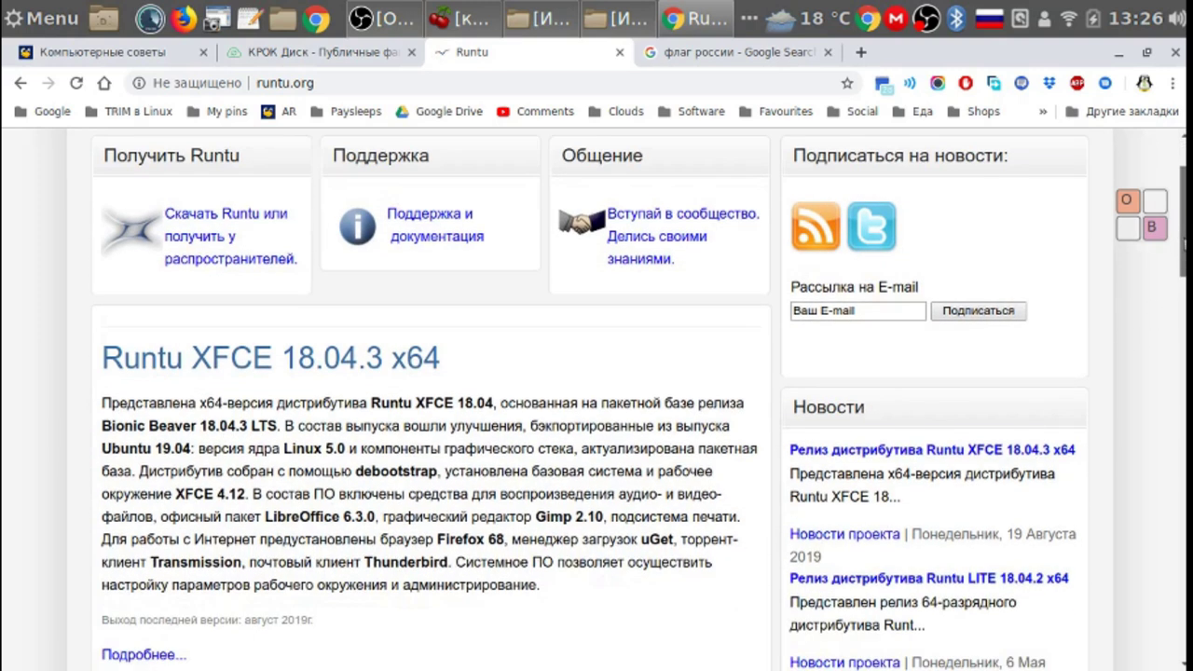
# Open the community (Общение) link on the Runtu home page and look through the forum topic about the official Jabber channel
pyautogui.click(683, 227)
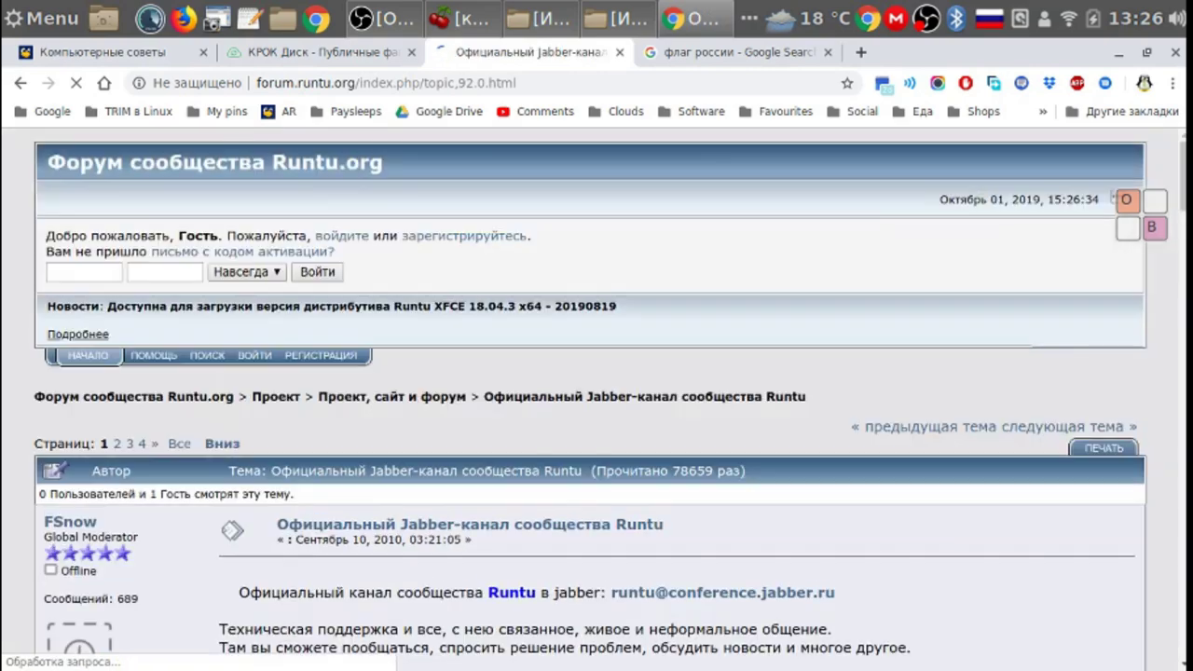
pyautogui.scroll(-10, 597, 400)
pyautogui.scroll(-10, 597, 401)
pyautogui.scroll(15, 597, 401)
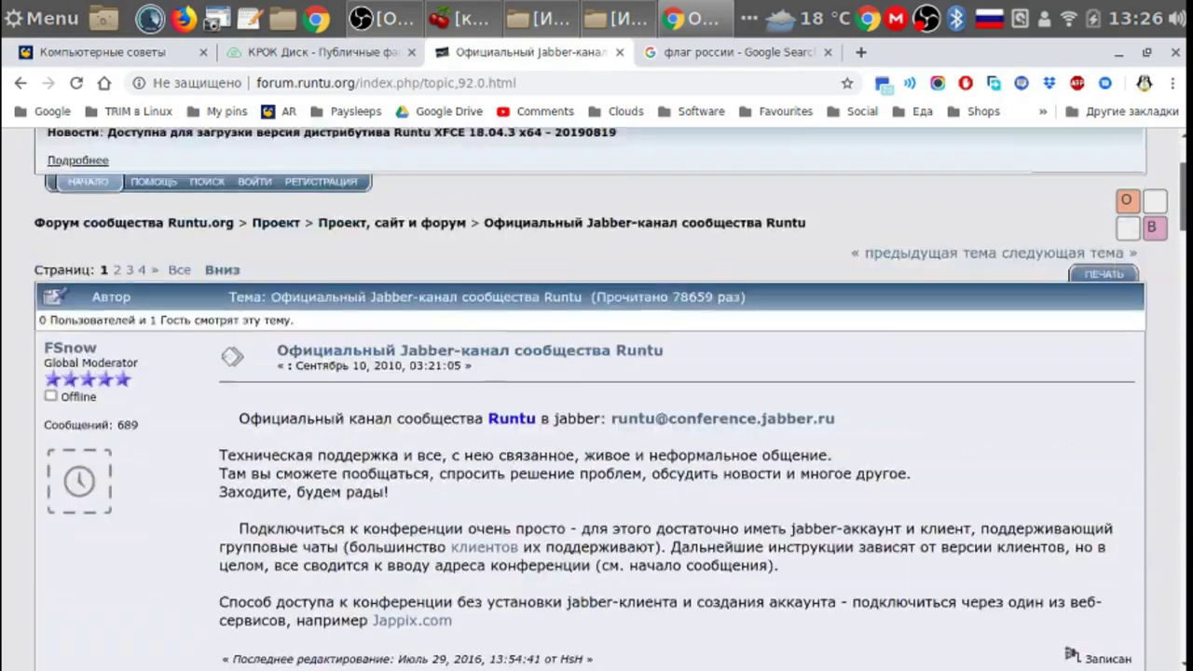
pyautogui.scroll(2, 887, 182)
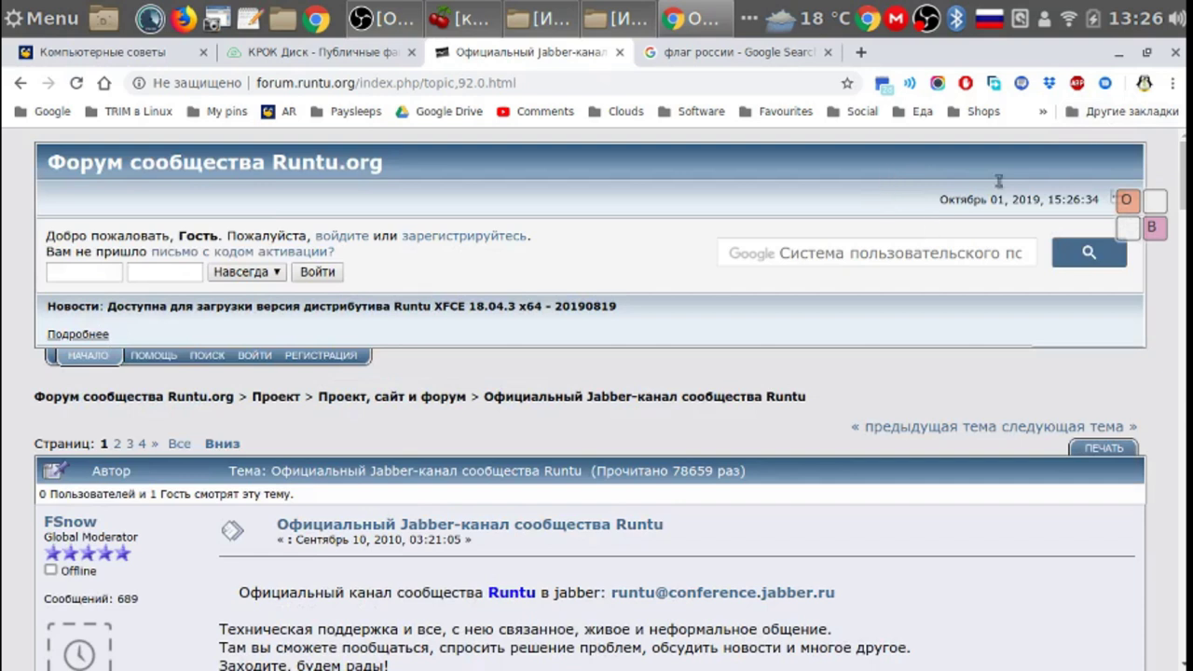
# Minimize Chrome to show the desktop and open the OBS context menu containing the stop-recording option
pyautogui.click(1119, 54)
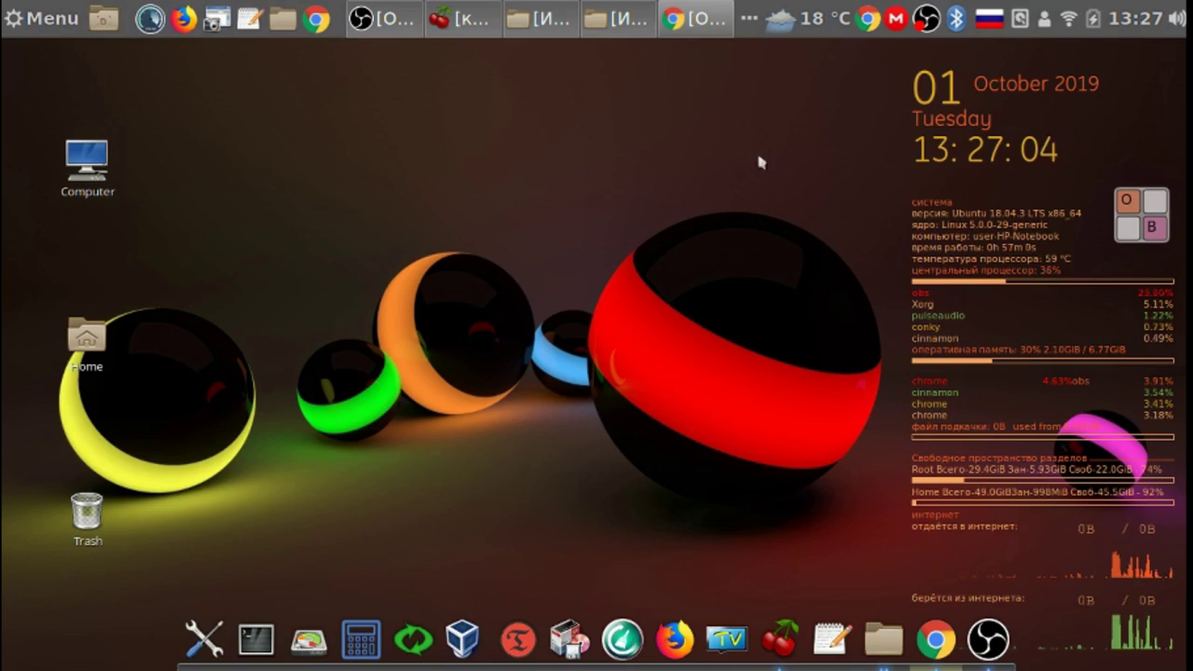
pyautogui.rightClick(928, 17)
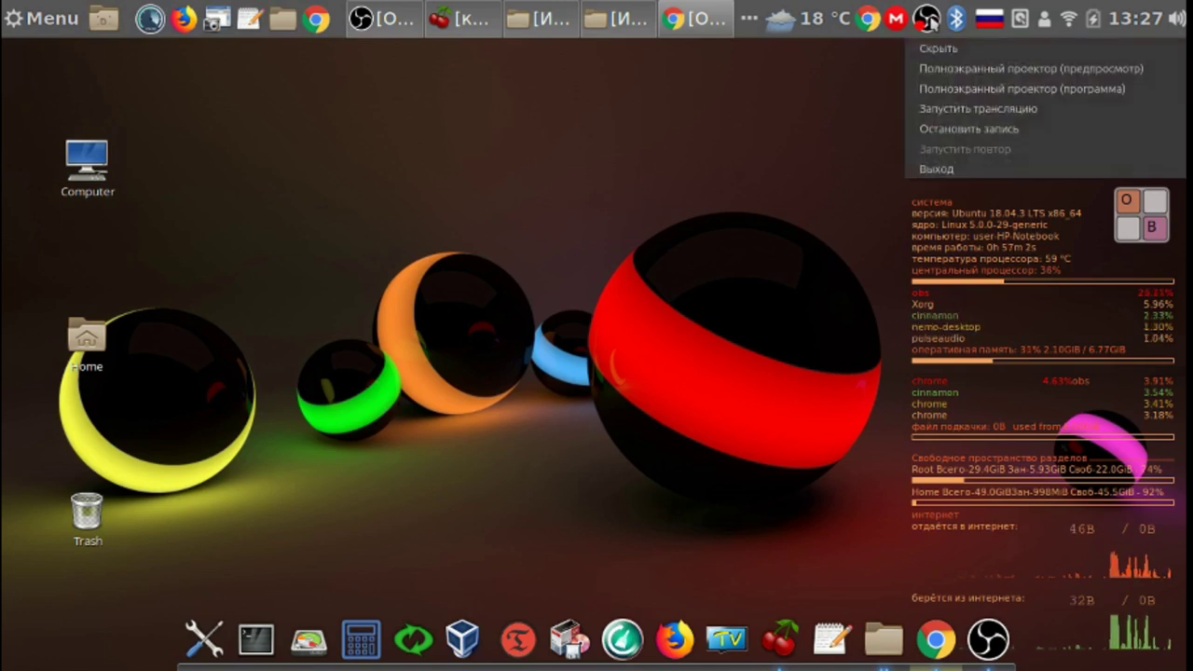